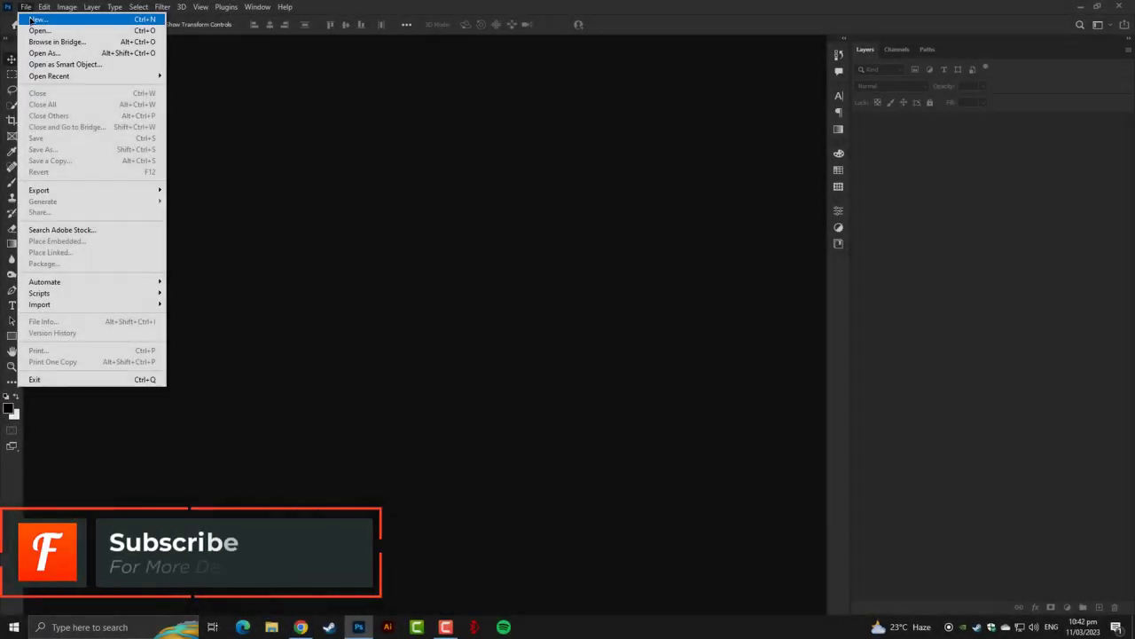
Step: Create a new 1080×1080 px, 300 ppi document named 'Social Media Fast Food Post Design'
{"action": "left_click", "coordinate": [36, 27]}
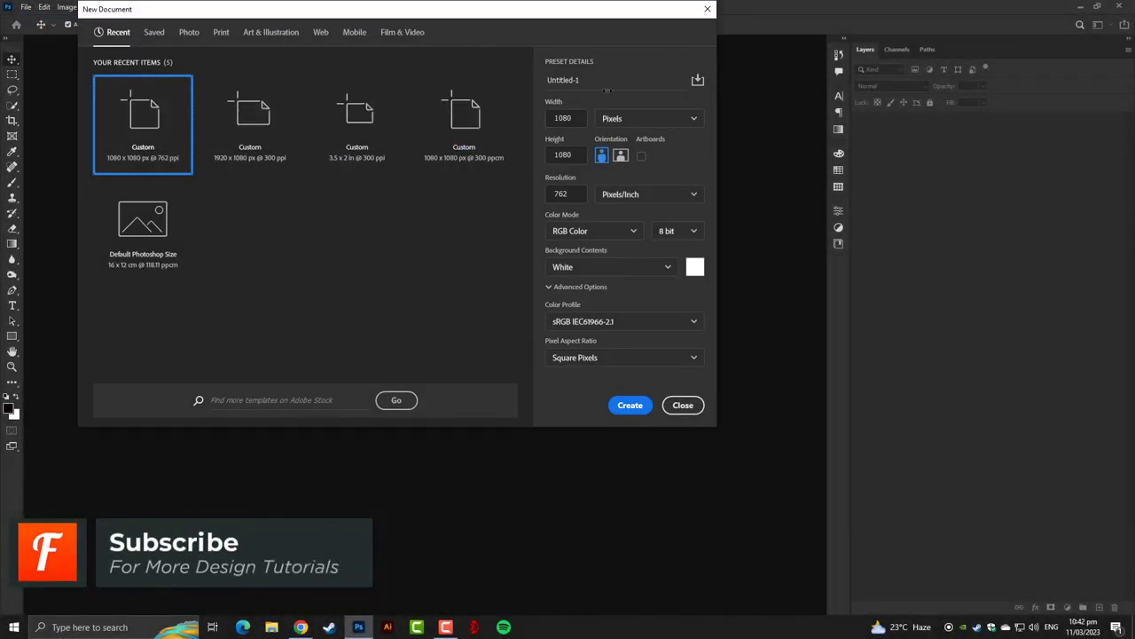
{"action": "type", "text": "S"}
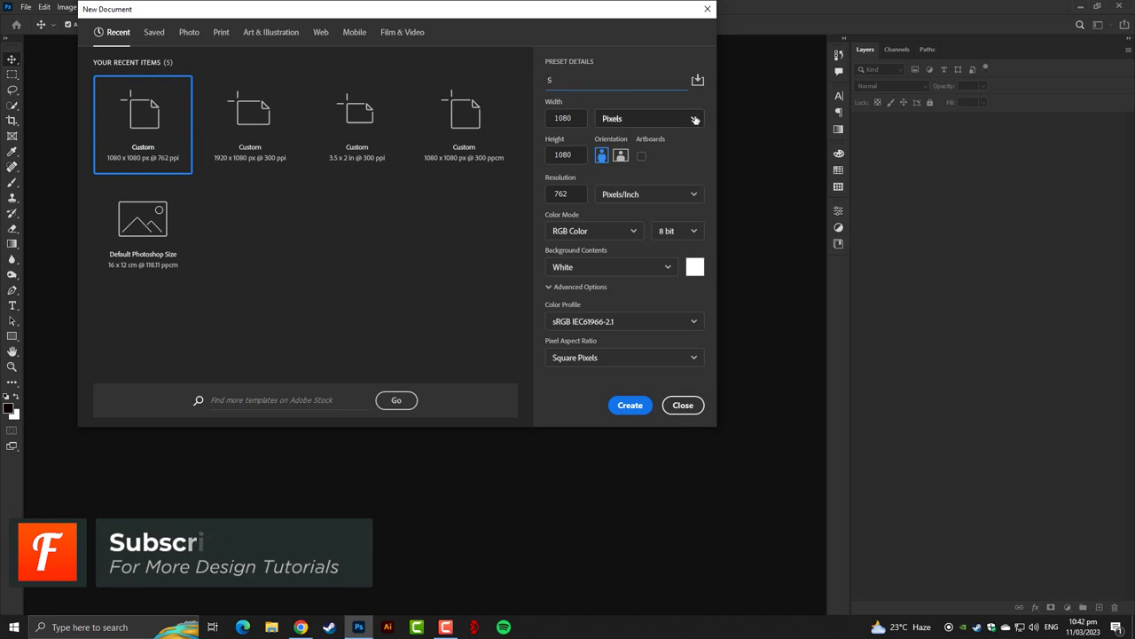
{"action": "type", "text": "ocial M"}
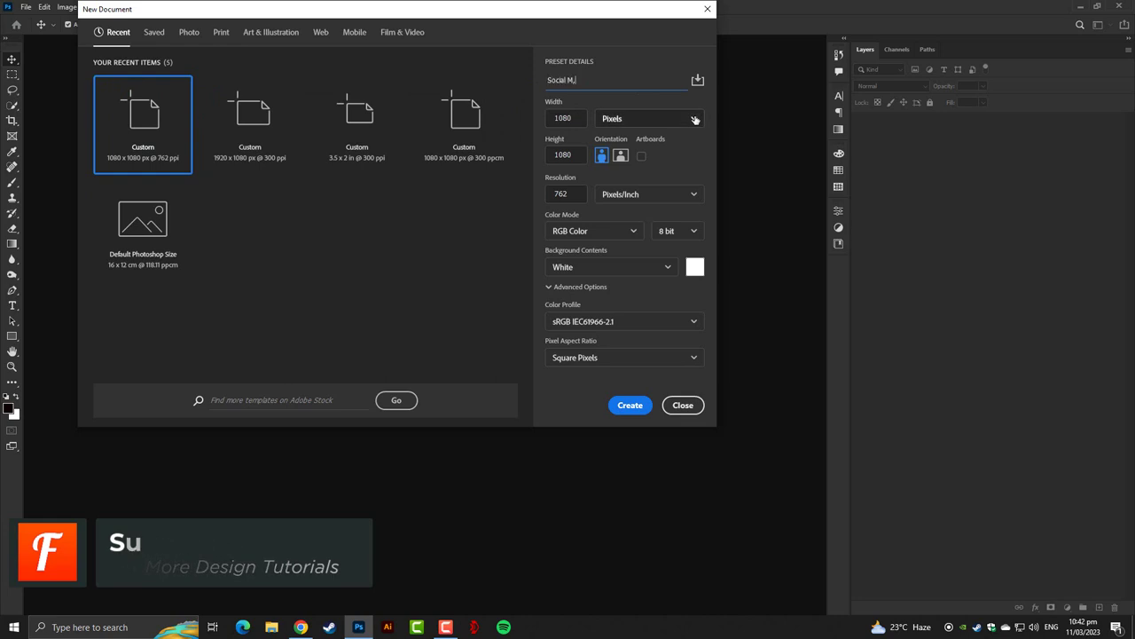
{"action": "type", "text": "edia Fast Foo"}
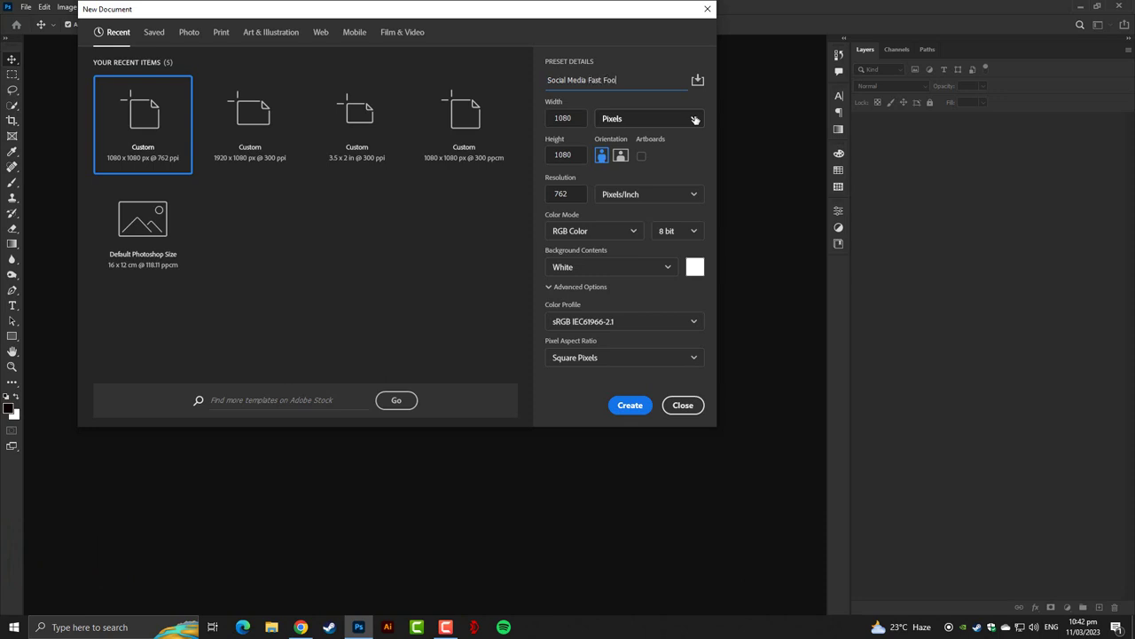
{"action": "type", "text": "d Post D"}
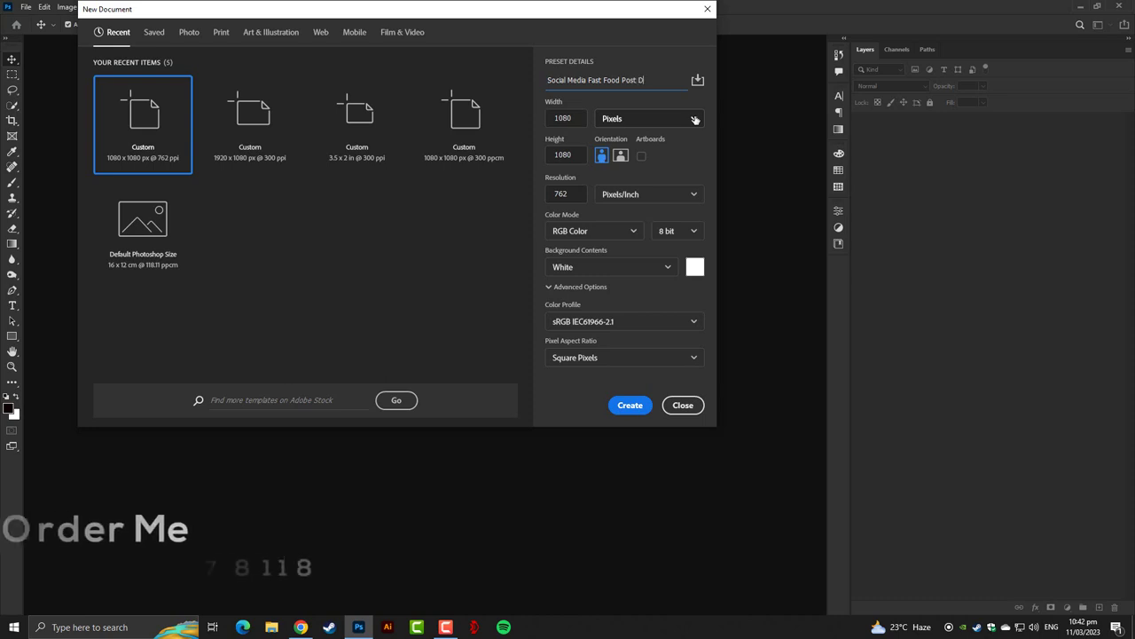
{"action": "type", "text": "esign"}
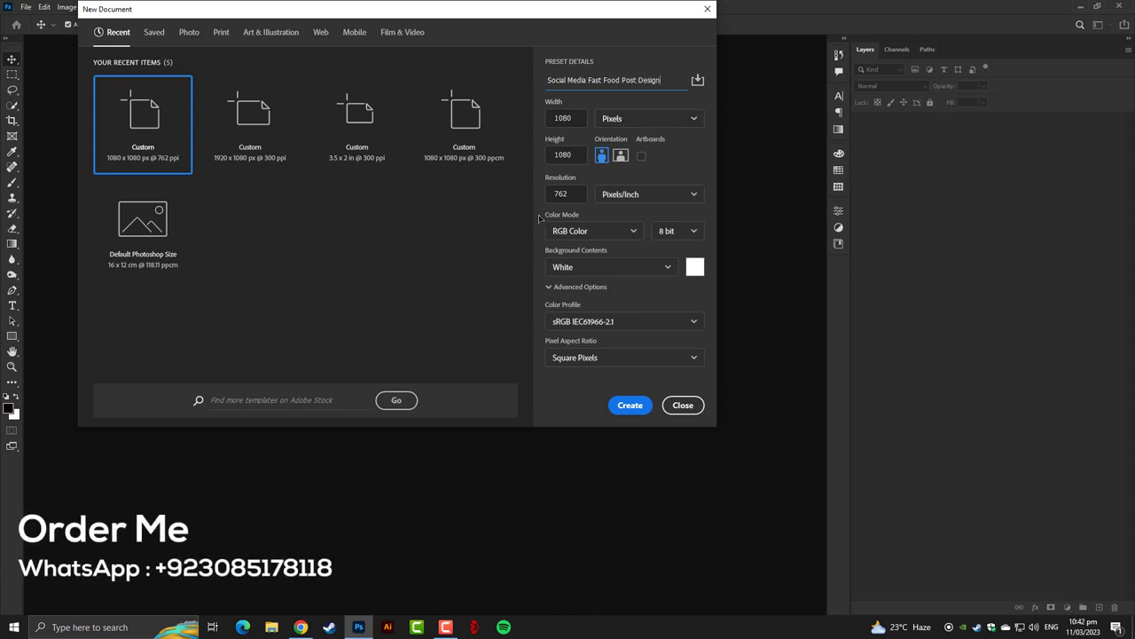
{"action": "double_click", "coordinate": [569, 195]}
{"action": "type", "text": "300"}
{"action": "key", "text": "Return"}
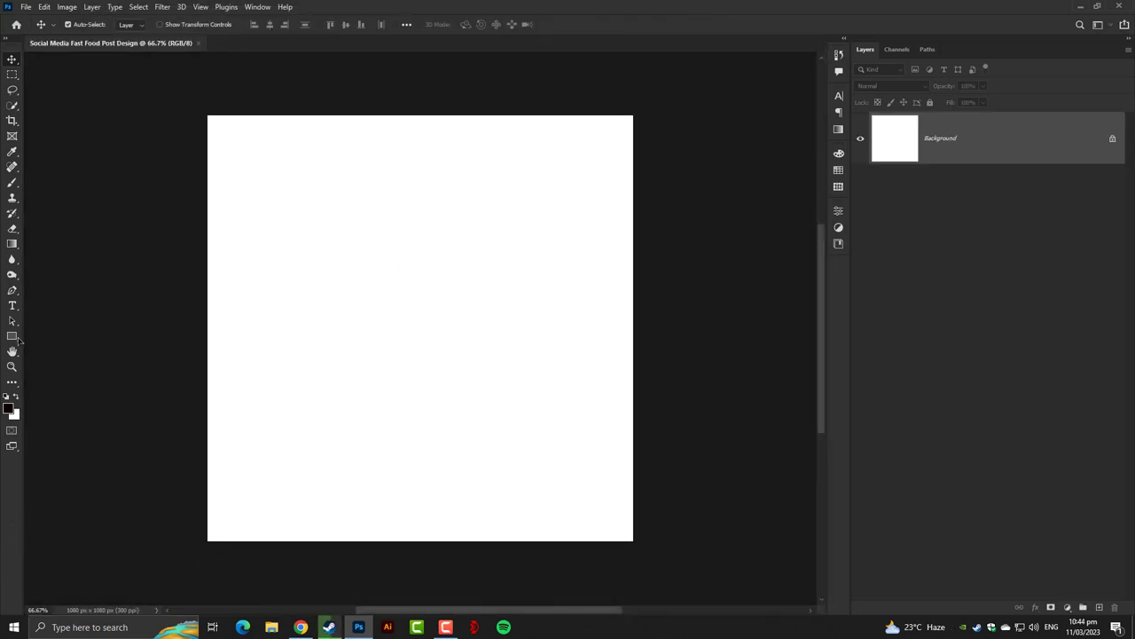
Step: Draw a full-canvas rectangle filled with dark grey #151515
{"action": "left_click", "coordinate": [12, 336]}
{"action": "right_click", "coordinate": [13, 337]}
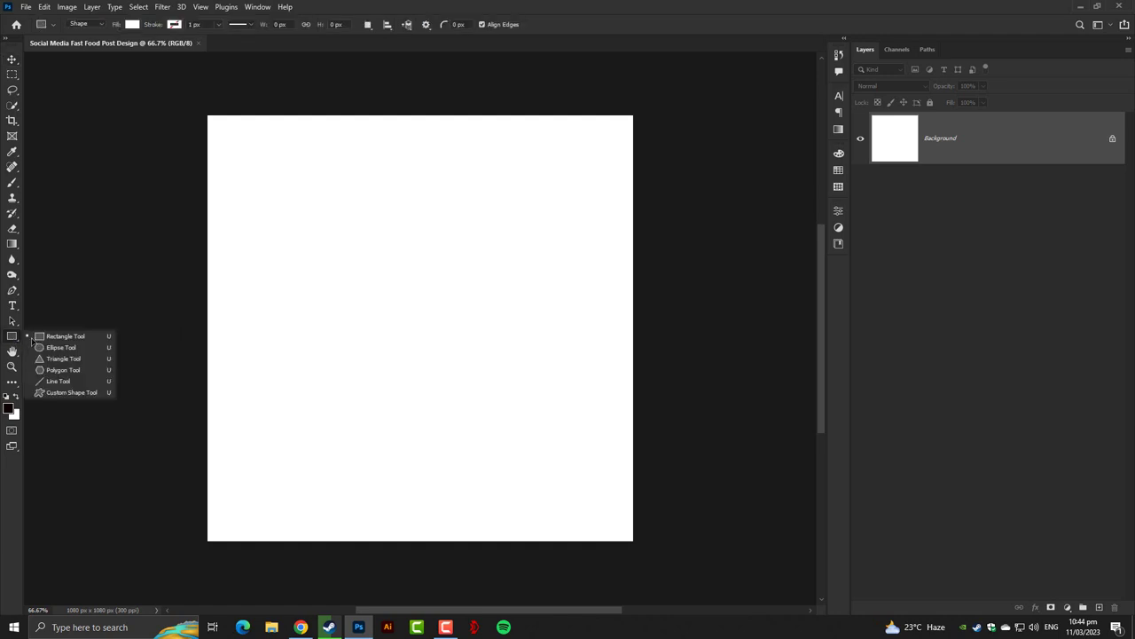
{"action": "left_click", "coordinate": [53, 338]}
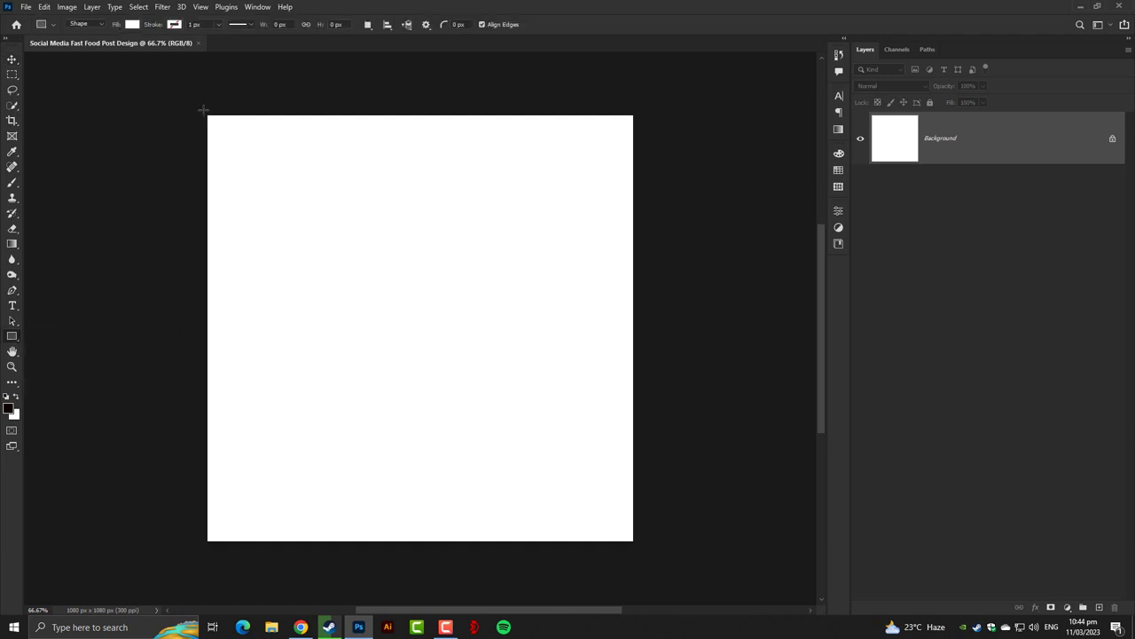
{"action": "left_click_drag", "start_coordinate": [203, 110], "coordinate": [636, 546]}
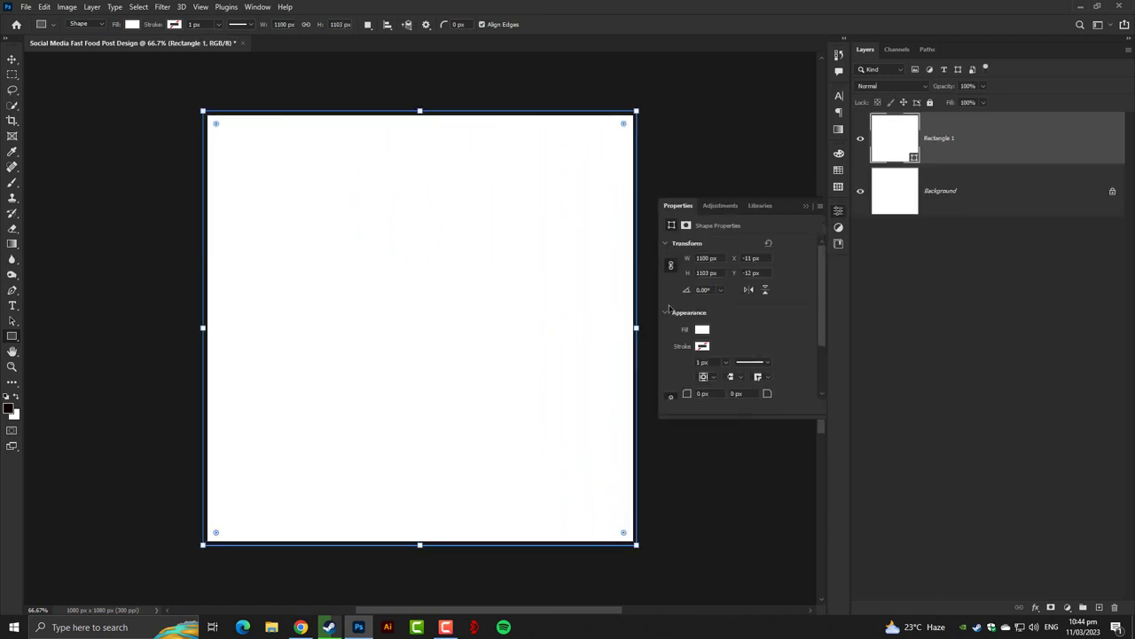
{"action": "left_click", "coordinate": [703, 330]}
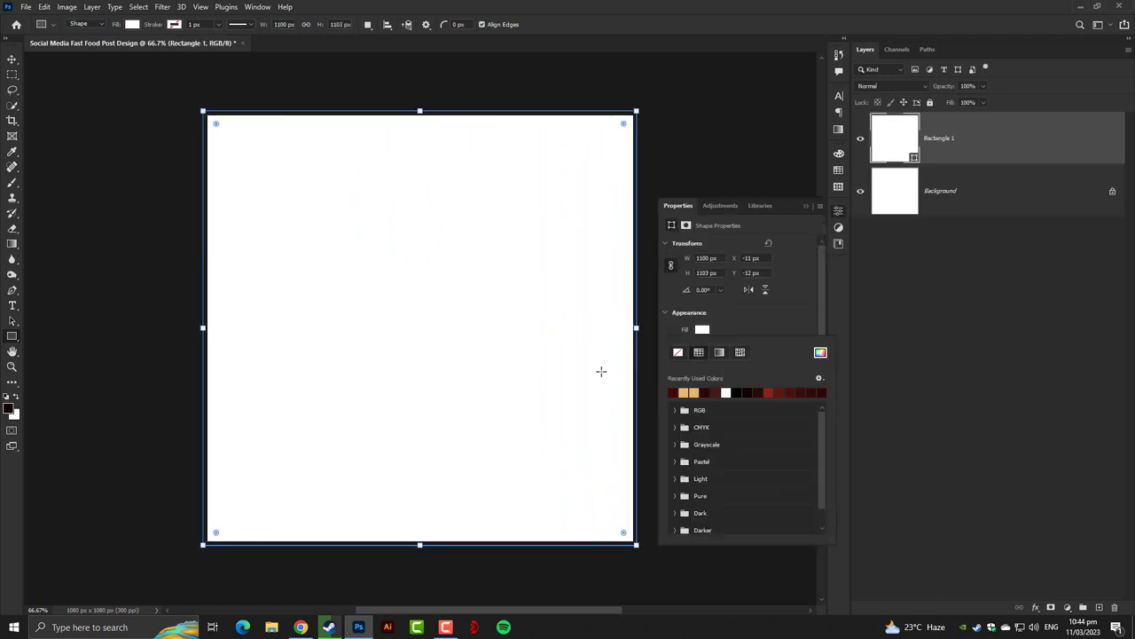
{"action": "left_click", "coordinate": [824, 357]}
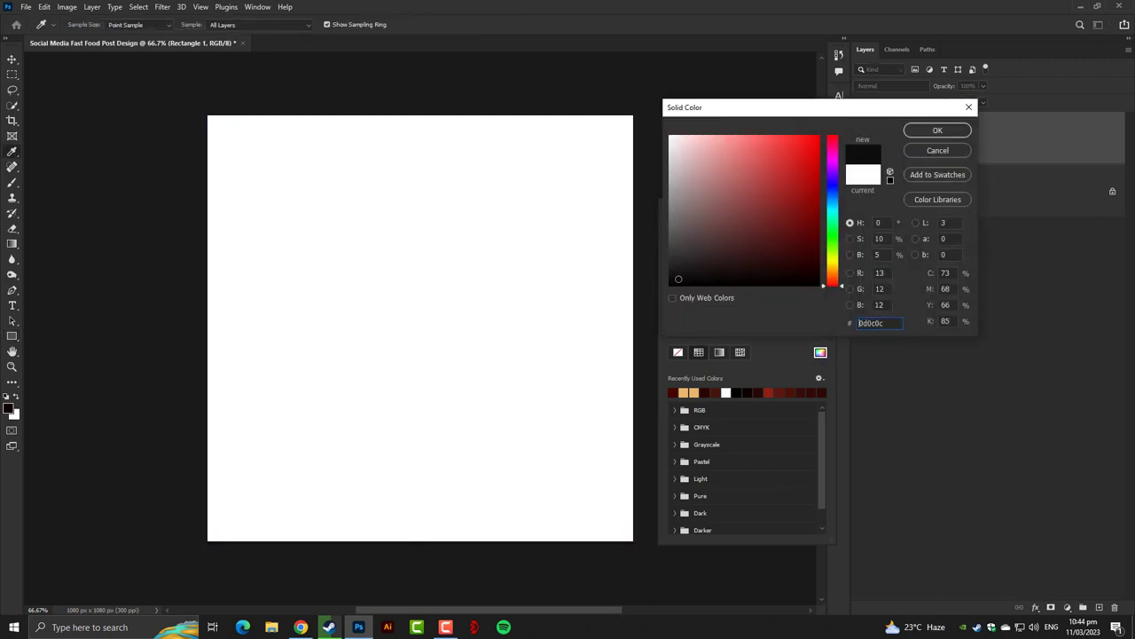
{"action": "type", "text": "0d0d0d"}
{"action": "left_click_drag", "start_coordinate": [647, 278], "coordinate": [643, 274]}
{"action": "left_click", "coordinate": [935, 131]}
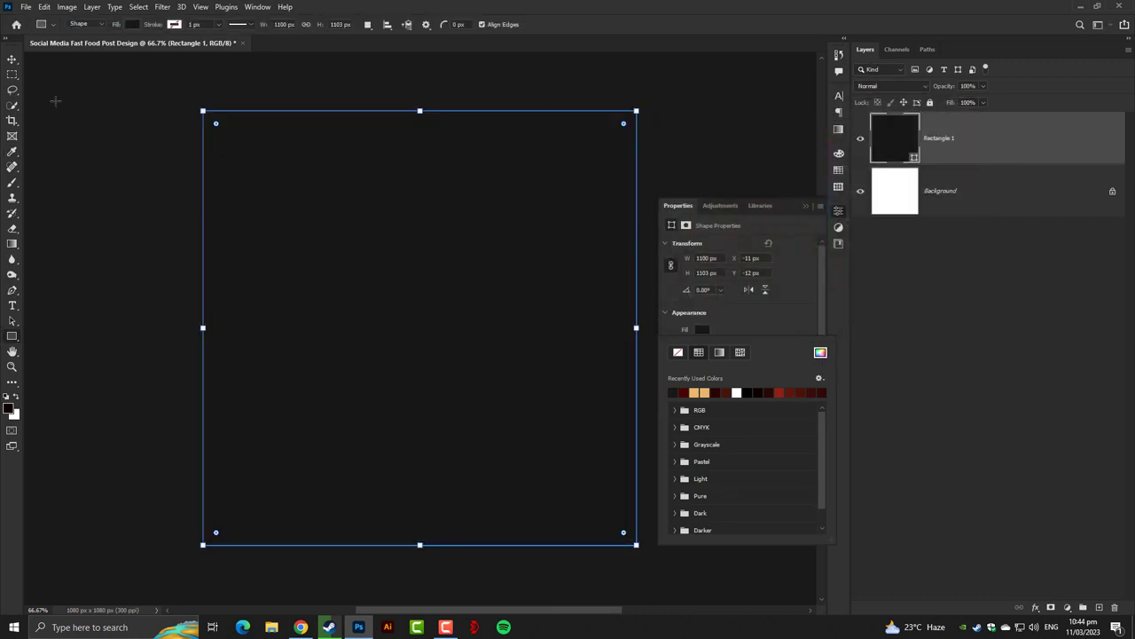
{"action": "left_click", "coordinate": [13, 58]}
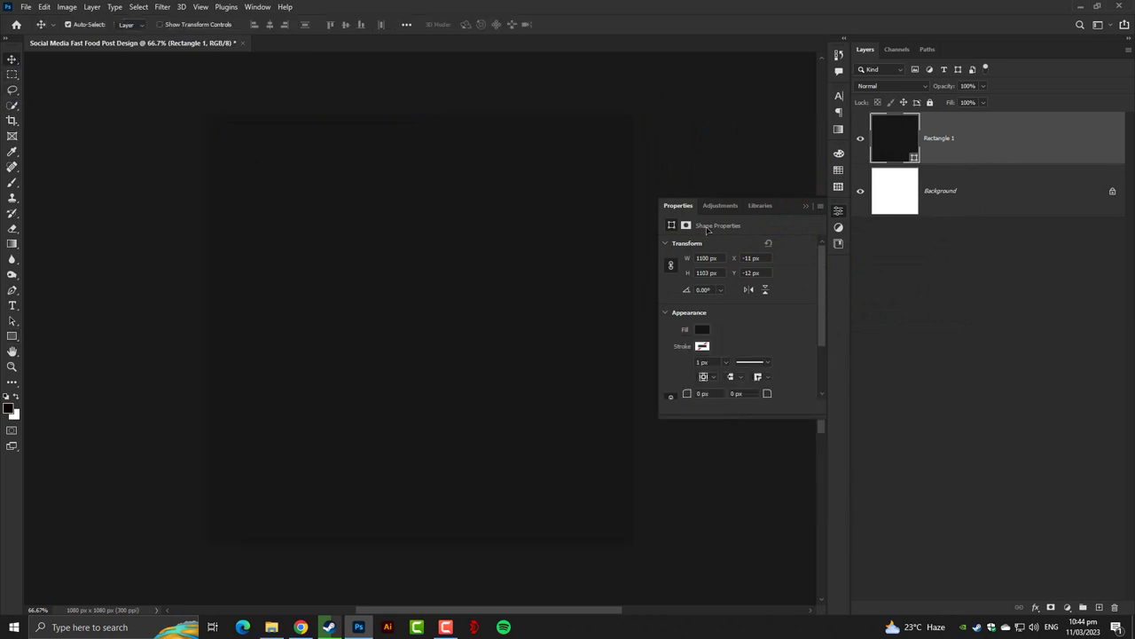
{"action": "left_click", "coordinate": [805, 206]}
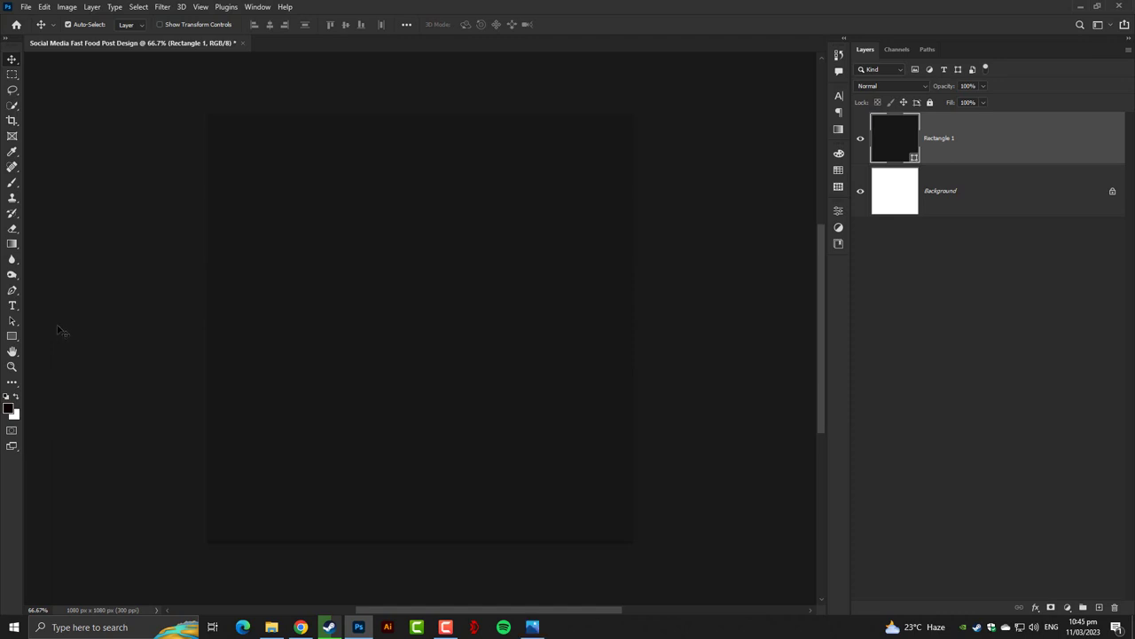
Step: Delete the white Background layer and rename the rectangle layer to Background
{"action": "left_click", "coordinate": [954, 190]}
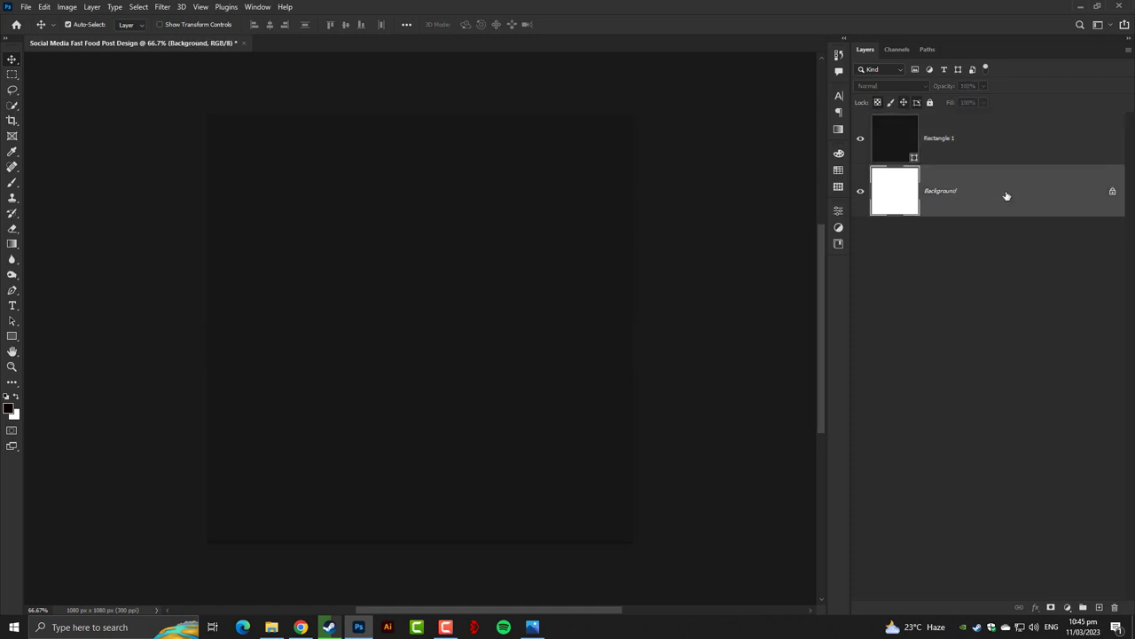
{"action": "key", "text": "Delete"}
{"action": "double_click", "coordinate": [938, 139]}
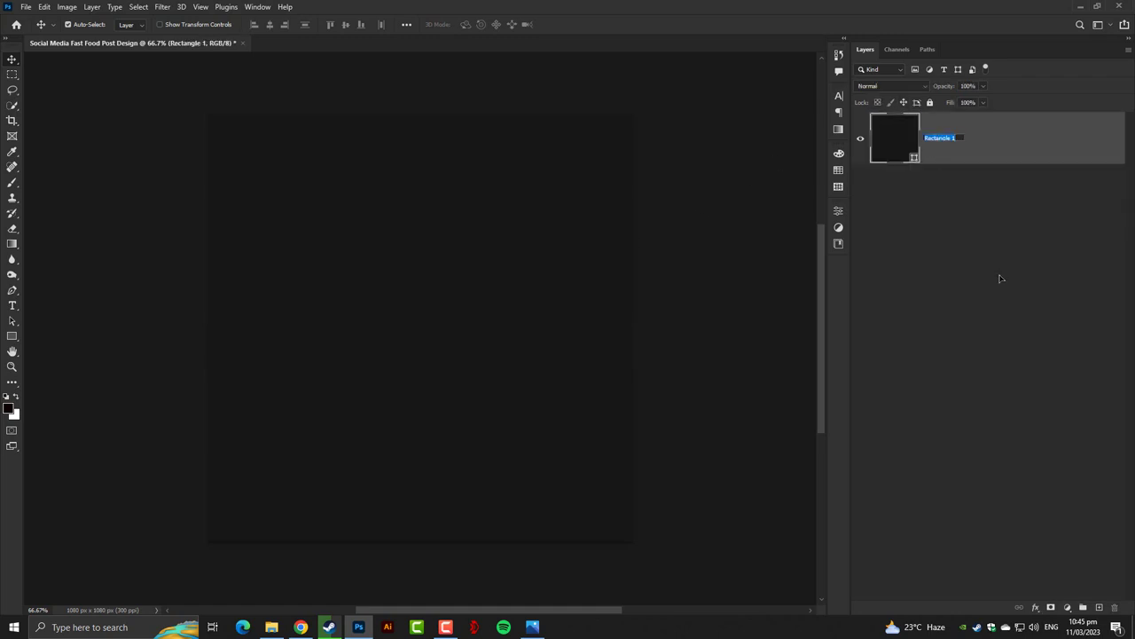
{"action": "type", "text": "Backgroun"}
{"action": "type", "text": "d"}
{"action": "key", "text": "Return"}
Step: Draw a white rectangle across the lower part of the canvas
{"action": "left_click", "coordinate": [185, 223]}
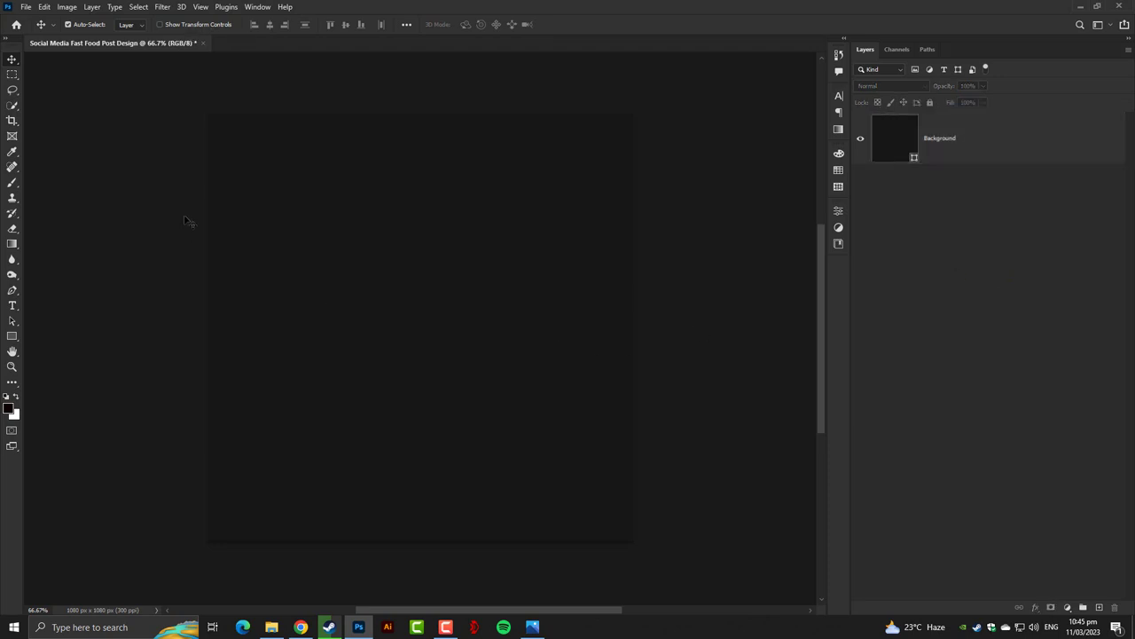
{"action": "left_click", "coordinate": [13, 336]}
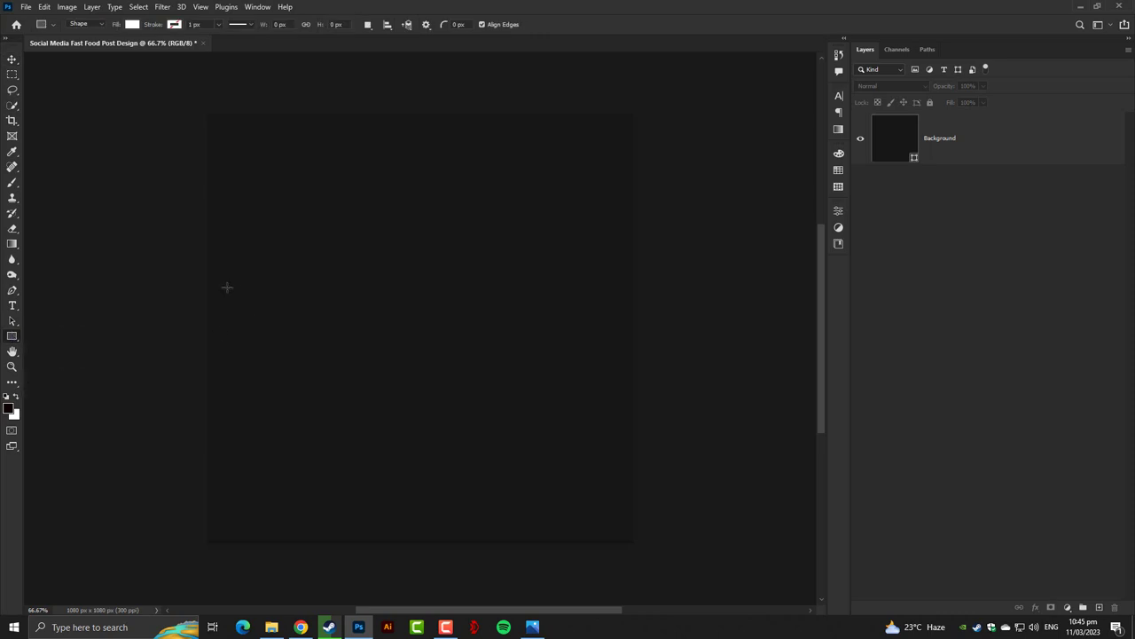
{"action": "left_click_drag", "start_coordinate": [193, 318], "coordinate": [653, 561]}
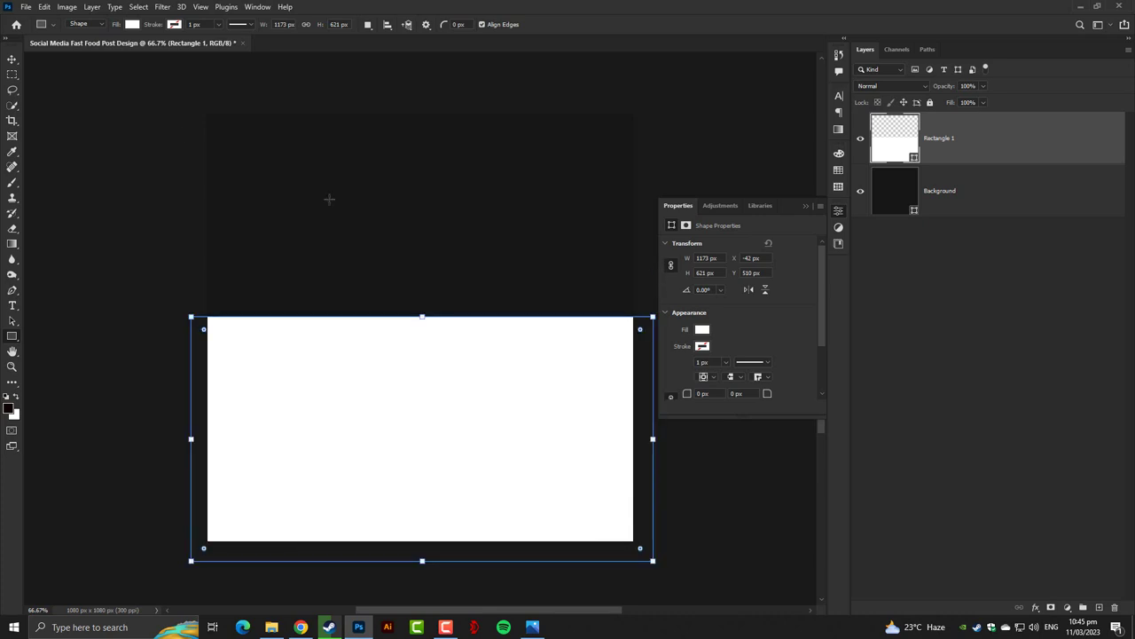
{"action": "left_click", "coordinate": [14, 59]}
Step: Free-transform the rectangle's path so its top edge slants up to the right, moved lower
{"action": "left_click", "coordinate": [45, 7]}
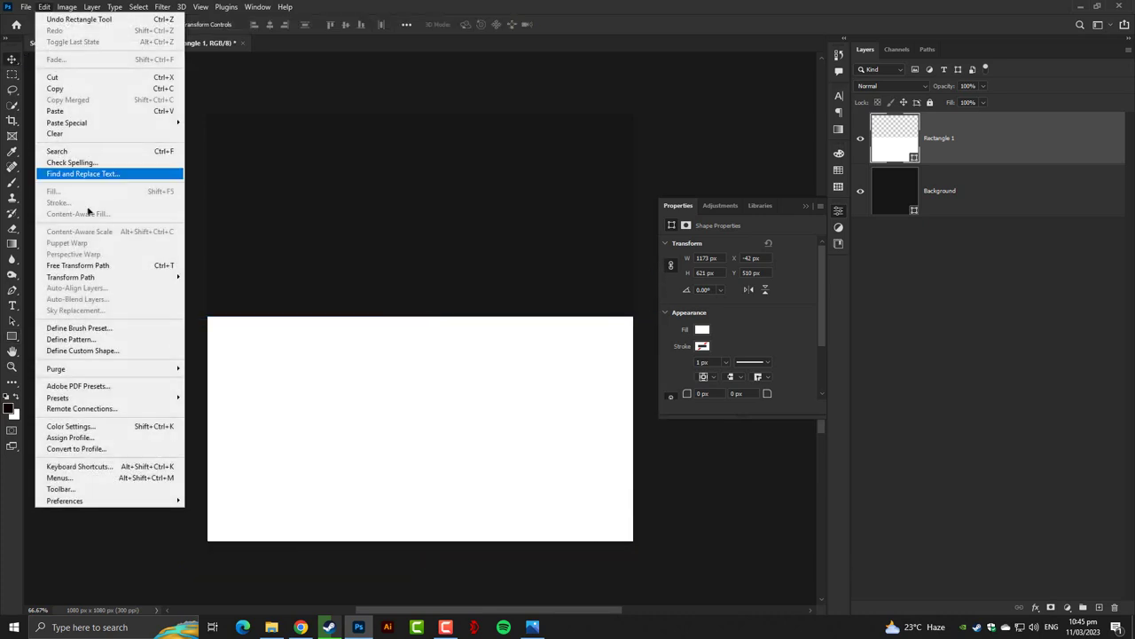
{"action": "left_click", "coordinate": [95, 266]}
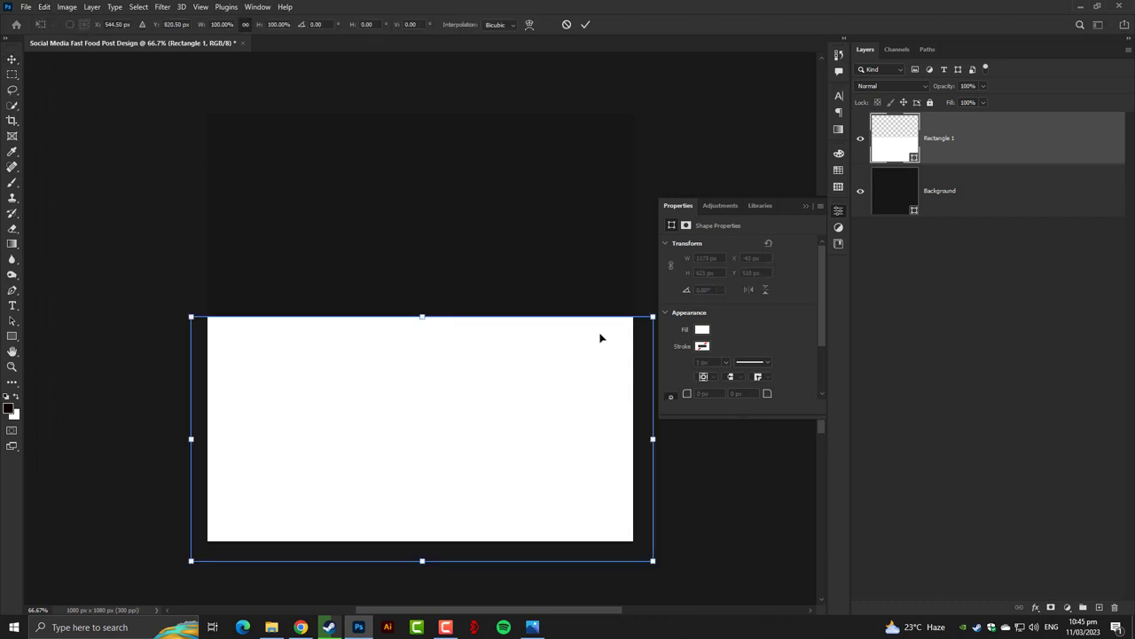
{"action": "left_click_drag", "start_coordinate": [653, 317], "coordinate": [653, 196]}
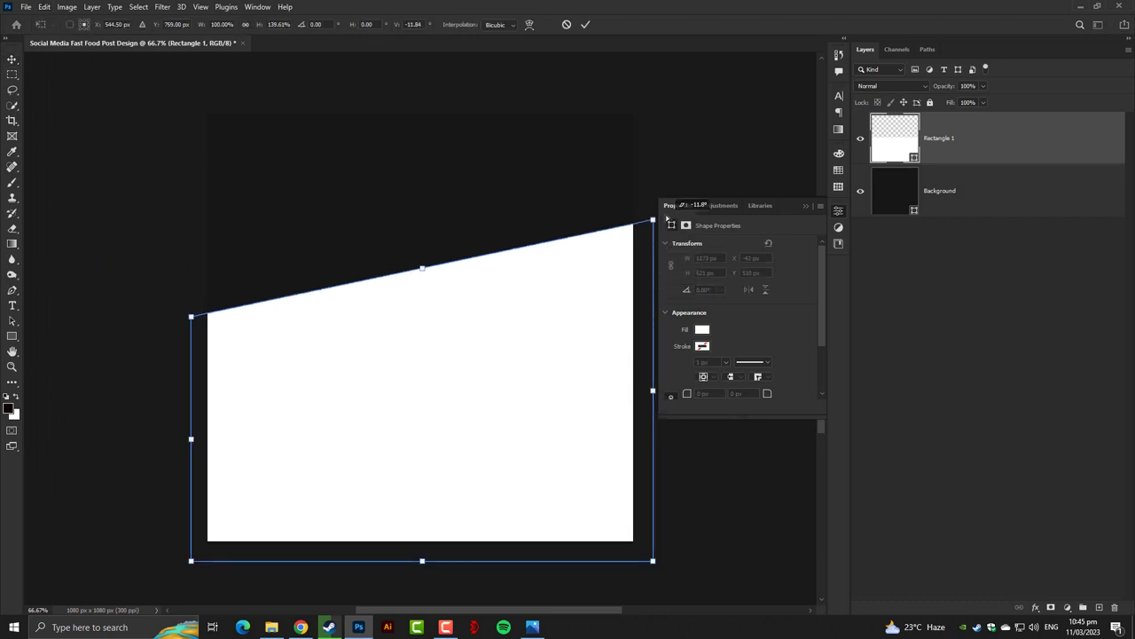
{"action": "mouse_move", "coordinate": [579, 323]}
{"action": "left_mouse_down"}
{"action": "mouse_move", "coordinate": [579, 407]}
{"action": "mouse_move", "coordinate": [575, 389]}
{"action": "left_mouse_up"}
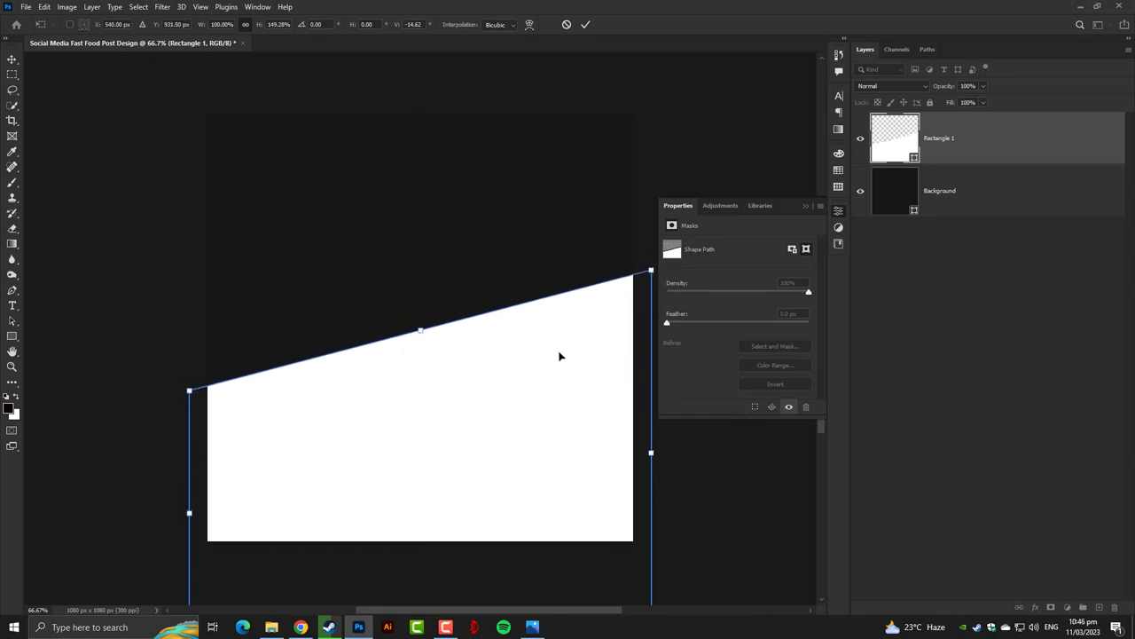
{"action": "key", "text": "Return"}
{"action": "left_click", "coordinate": [807, 207]}
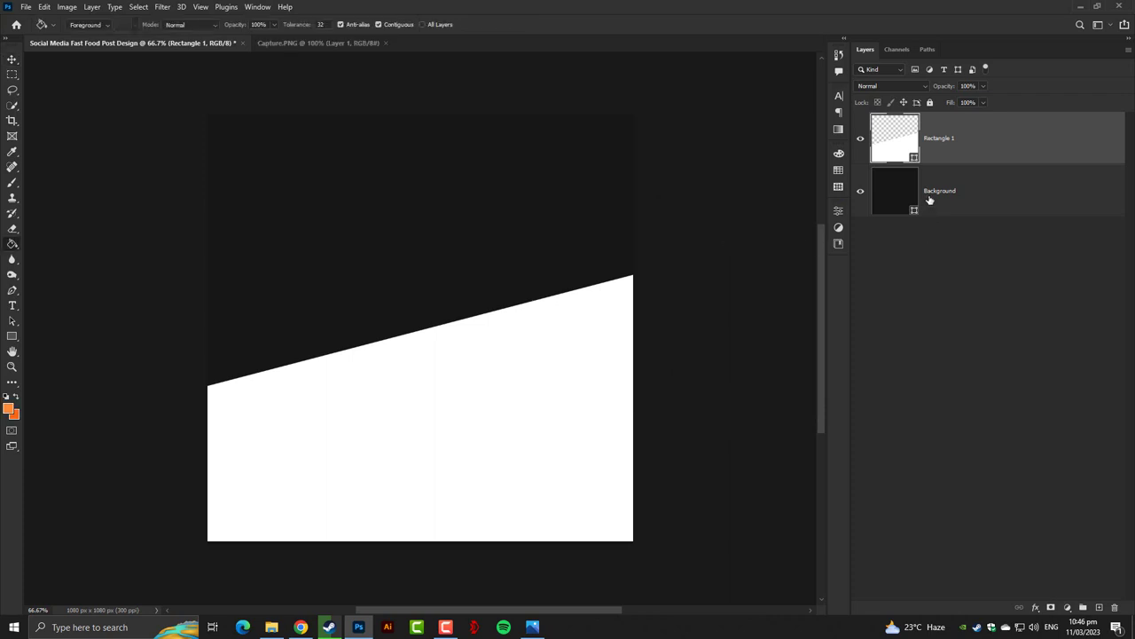
Step: Change the slanted shape's fill to a gradient with an orange left stop
{"action": "left_click", "coordinate": [13, 336]}
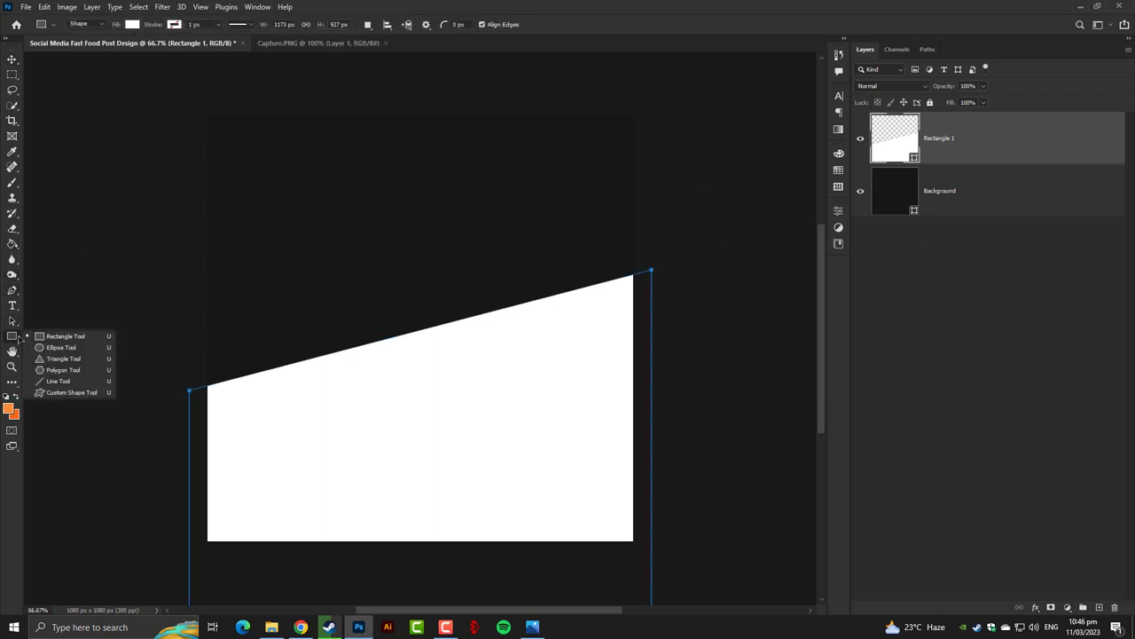
{"action": "left_click", "coordinate": [53, 334]}
{"action": "left_click", "coordinate": [133, 25]}
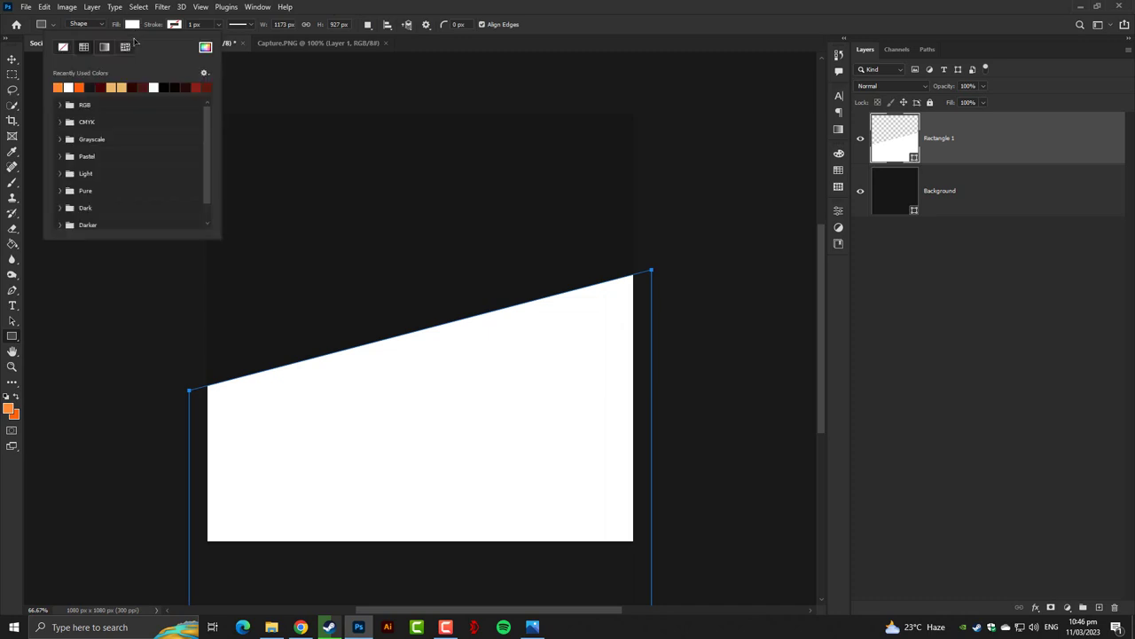
{"action": "left_click", "coordinate": [105, 47]}
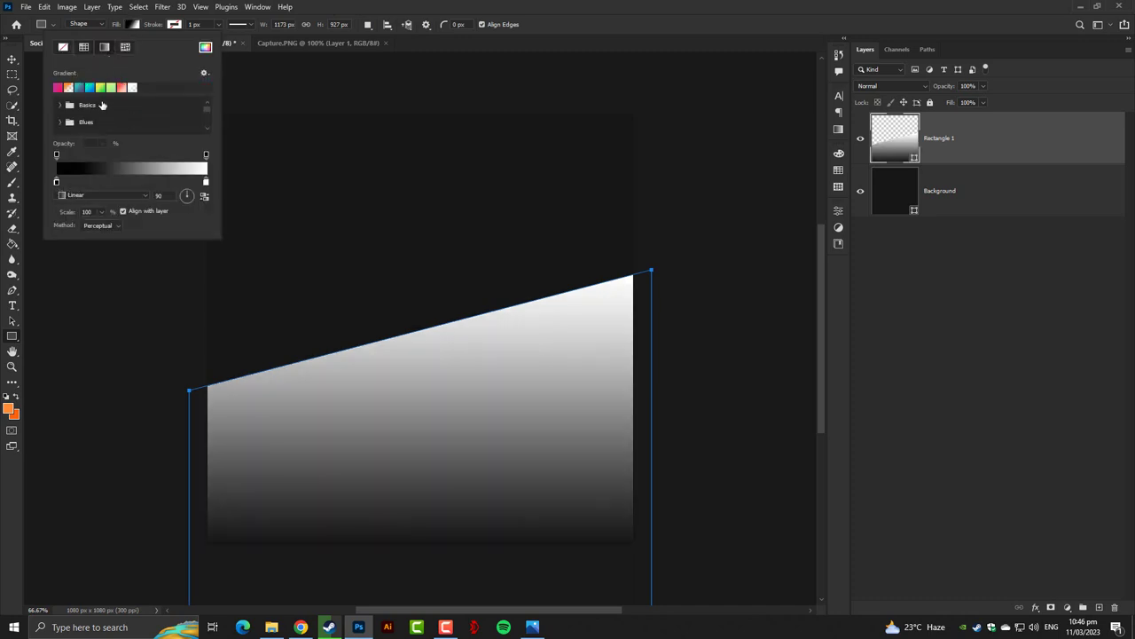
{"action": "left_click", "coordinate": [100, 87]}
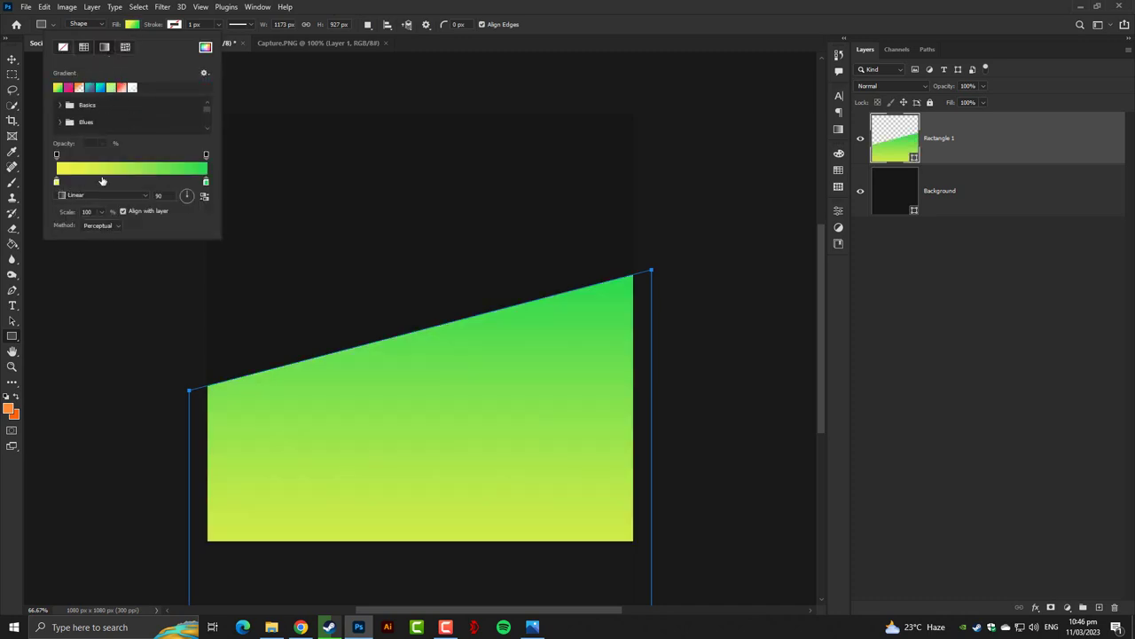
{"action": "double_click", "coordinate": [57, 182]}
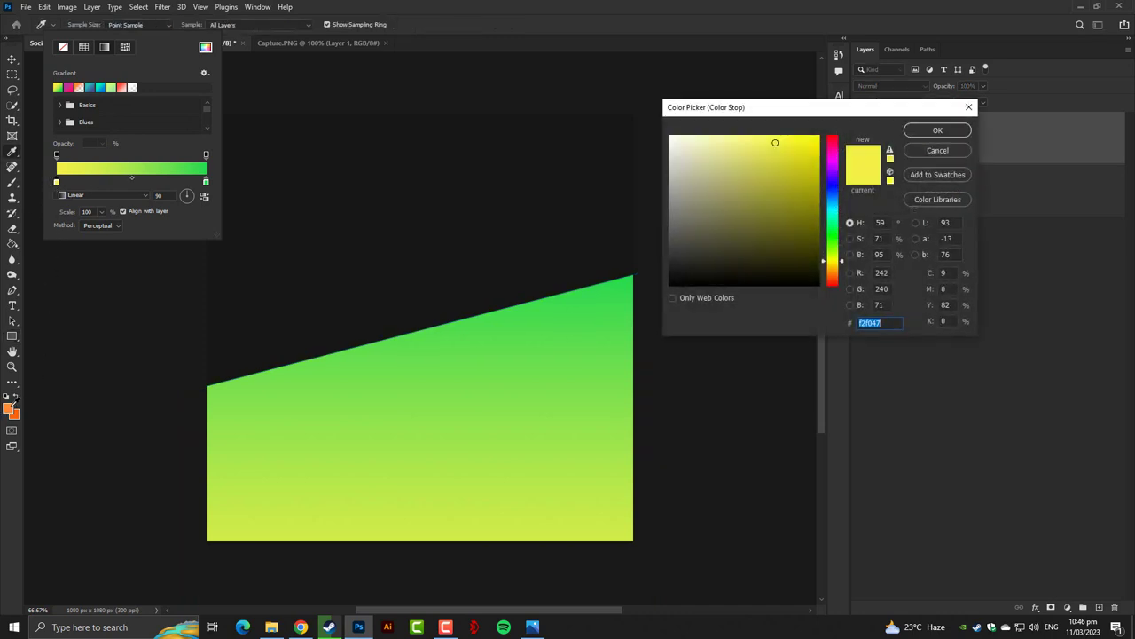
{"action": "left_click", "coordinate": [9, 407]}
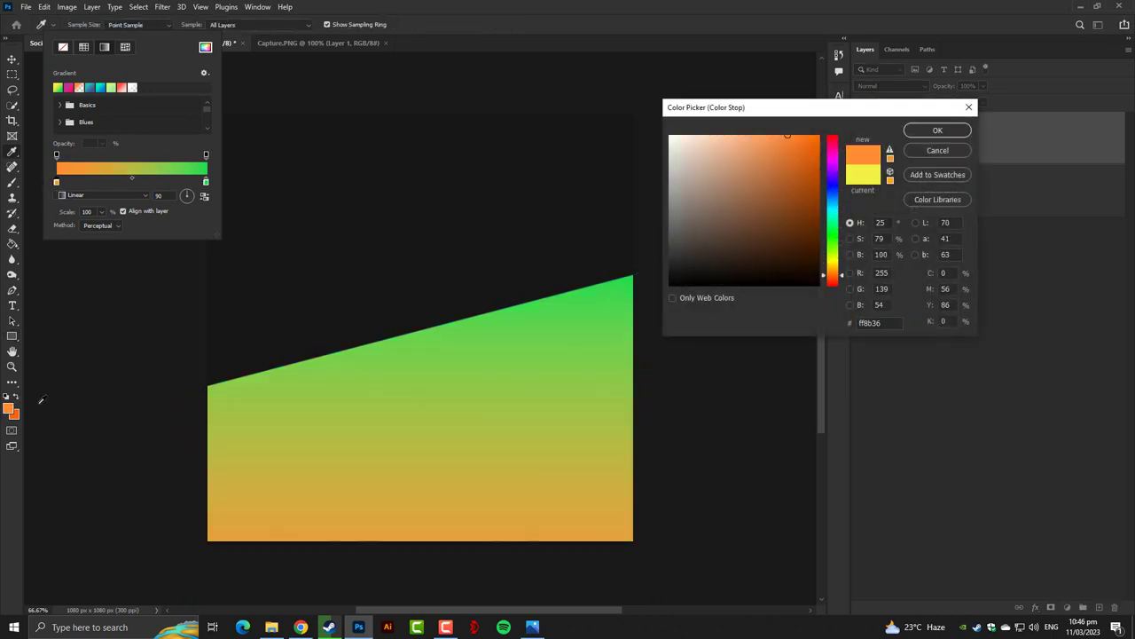
{"action": "left_click", "coordinate": [928, 134]}
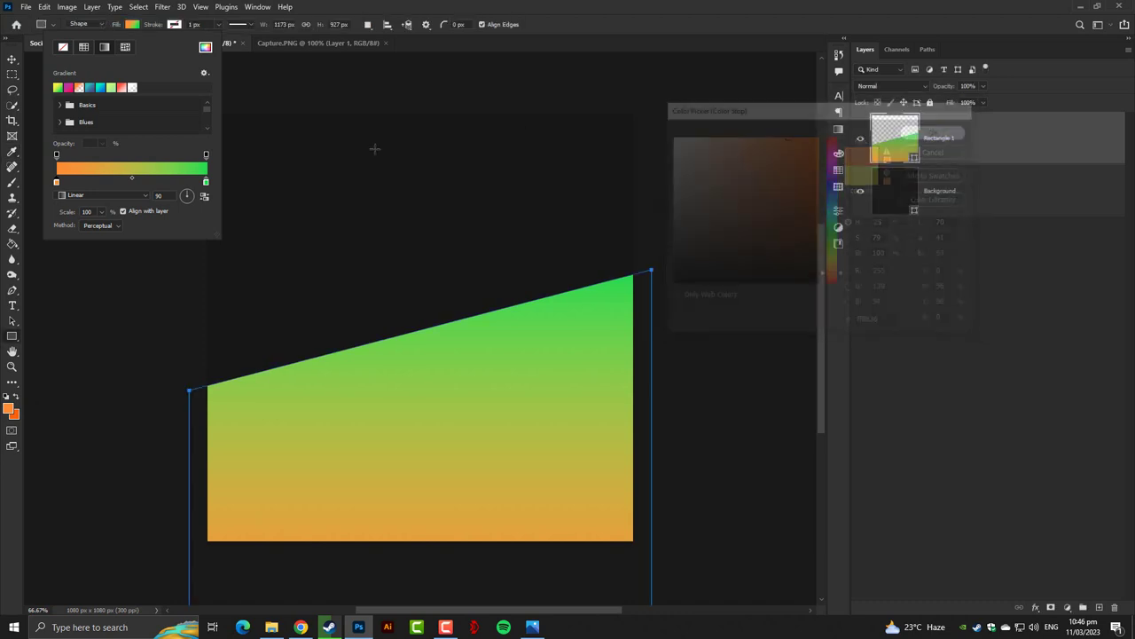
Step: Make the other stop orange ff610d, angle the gradient 30°, reverse it, and reposition it
{"action": "double_click", "coordinate": [206, 183]}
{"action": "left_click", "coordinate": [17, 415]}
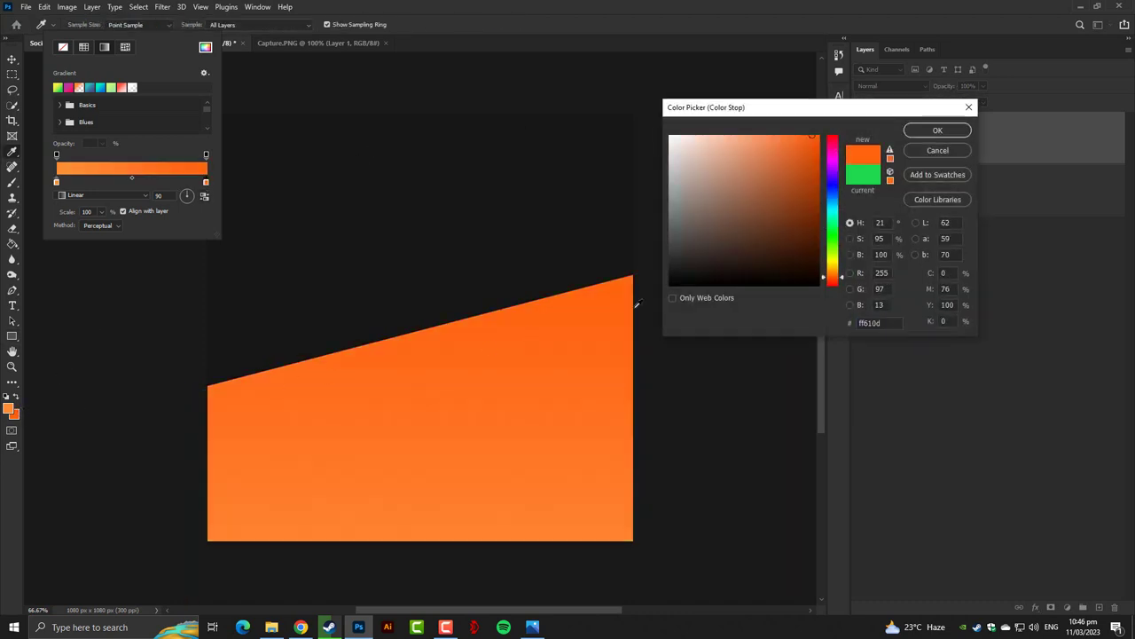
{"action": "left_click", "coordinate": [941, 130]}
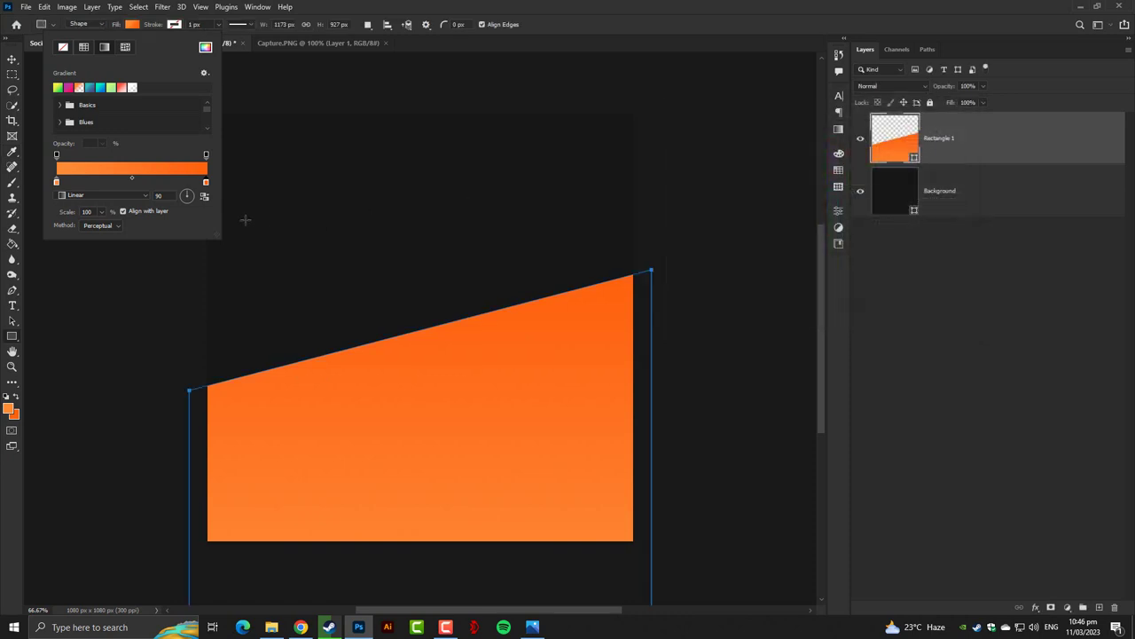
{"action": "left_click_drag", "start_coordinate": [187, 195], "coordinate": [255, 153]}
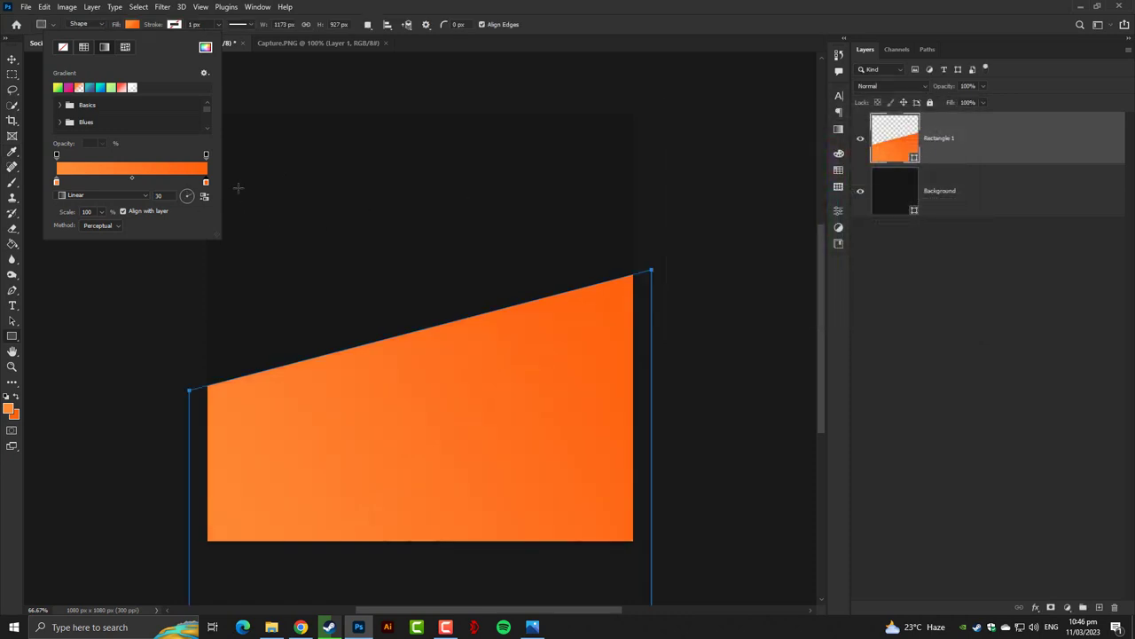
{"action": "left_click", "coordinate": [204, 196]}
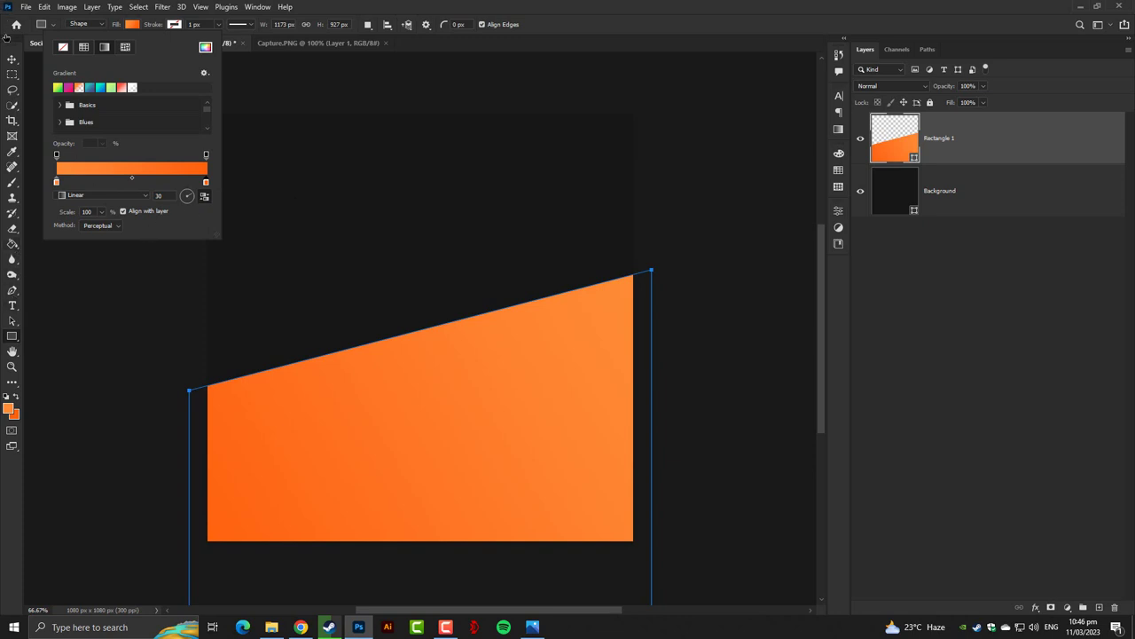
{"action": "key", "text": "v"}
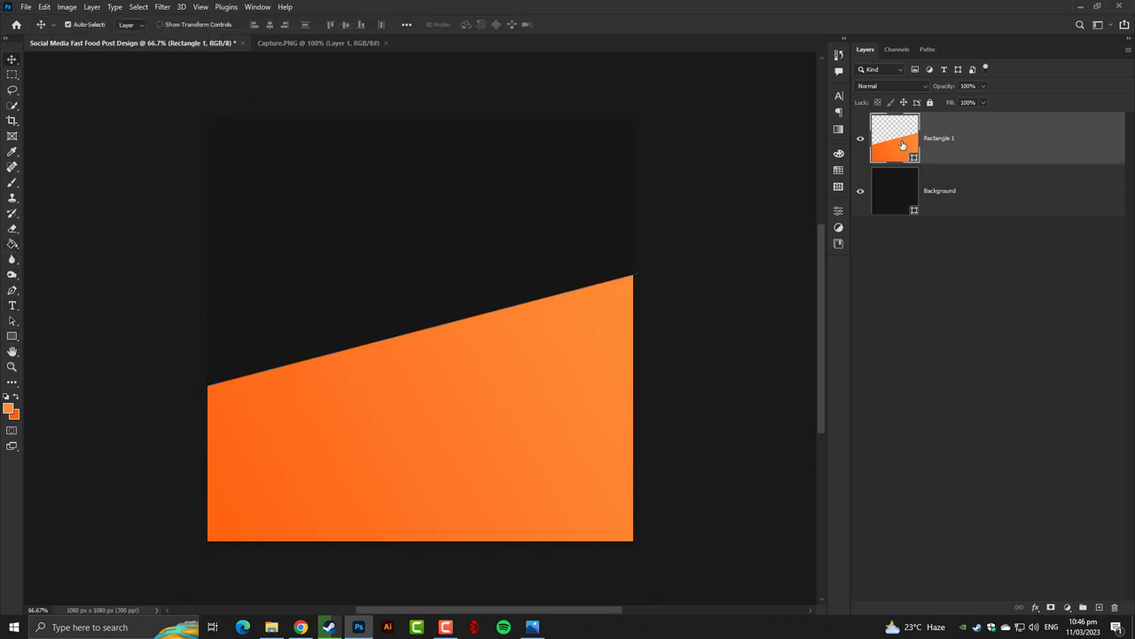
{"action": "double_click", "coordinate": [896, 146]}
{"action": "left_click_drag", "start_coordinate": [512, 419], "coordinate": [552, 393]}
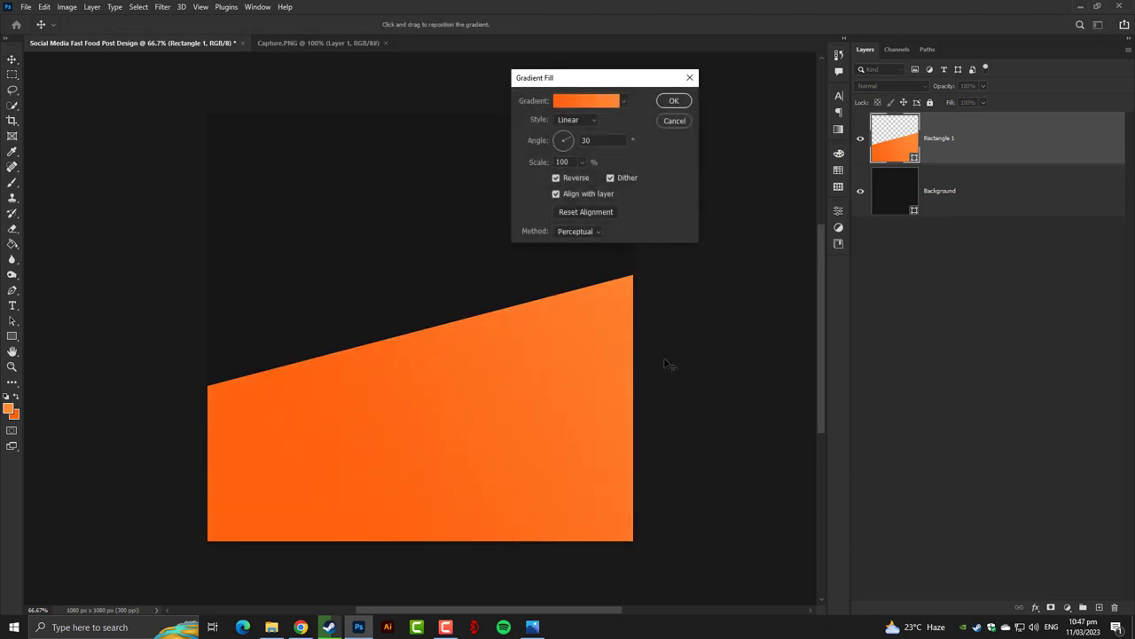
{"action": "left_click", "coordinate": [674, 100]}
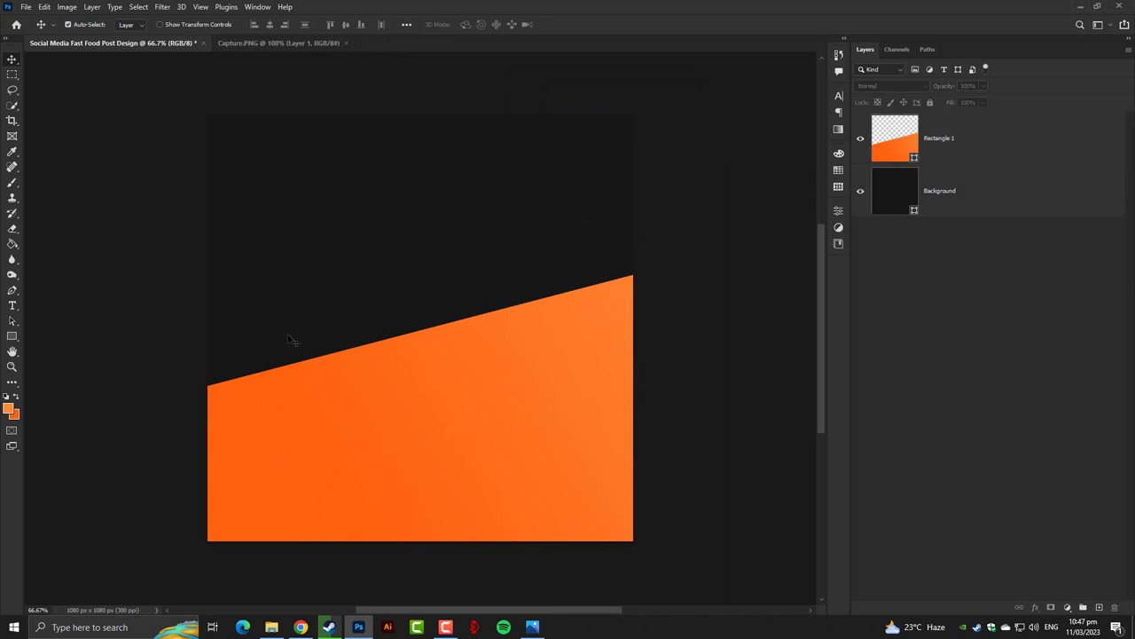
Step: Draw a second rectangle on the left and drag its top-right corner down into a slope
{"action": "left_click_drag", "start_coordinate": [12, 336], "coordinate": [56, 342]}
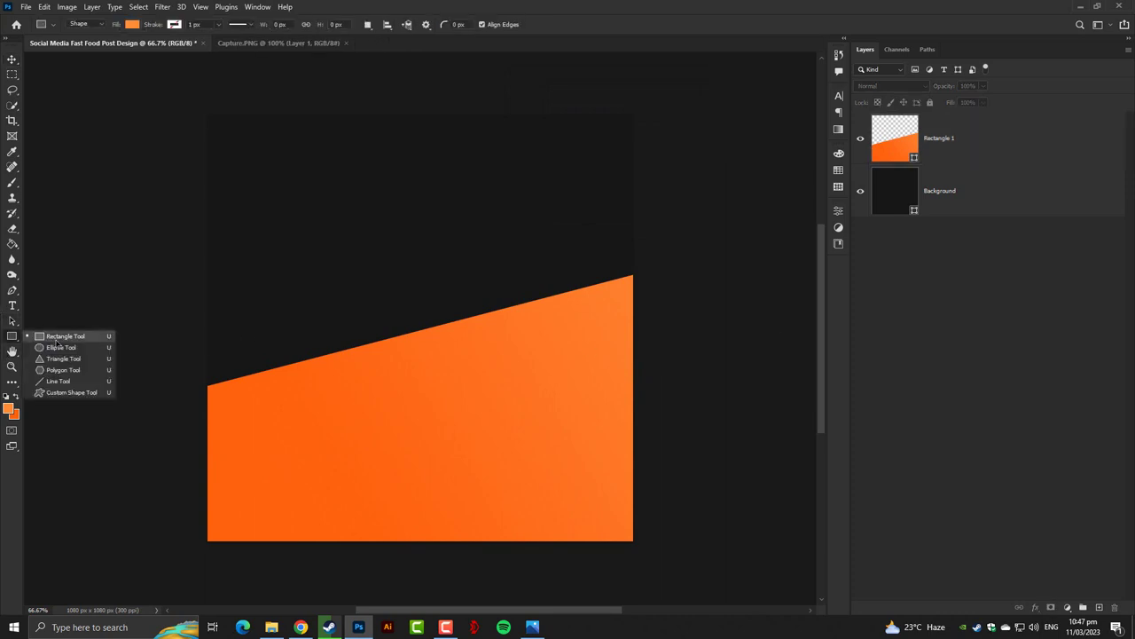
{"action": "left_click", "coordinate": [57, 339]}
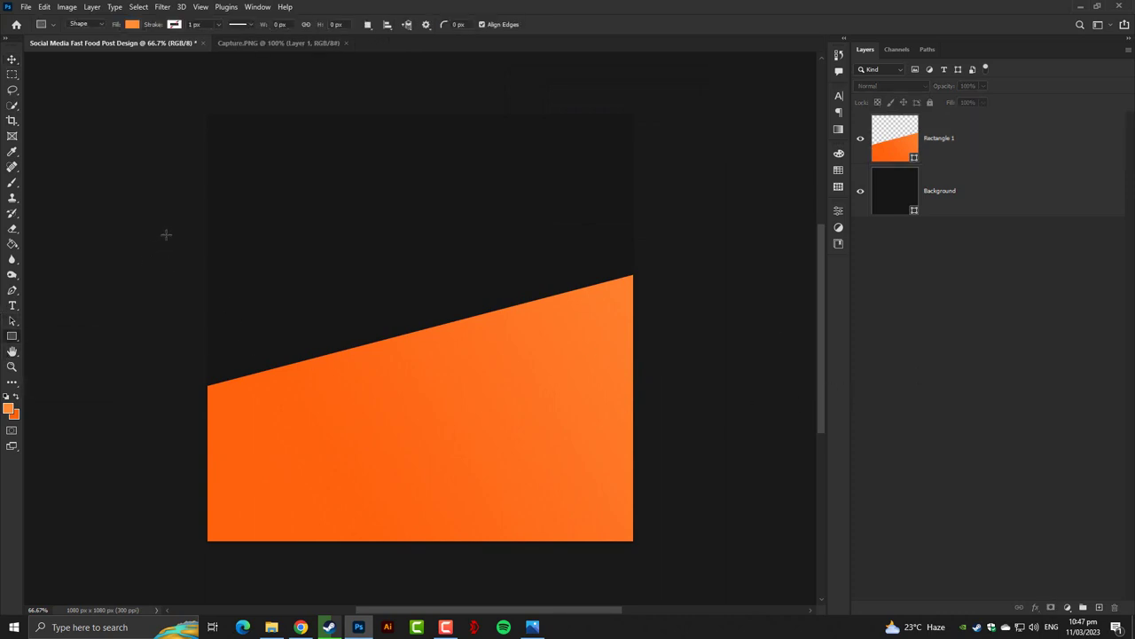
{"action": "left_click_drag", "start_coordinate": [162, 238], "coordinate": [416, 448]}
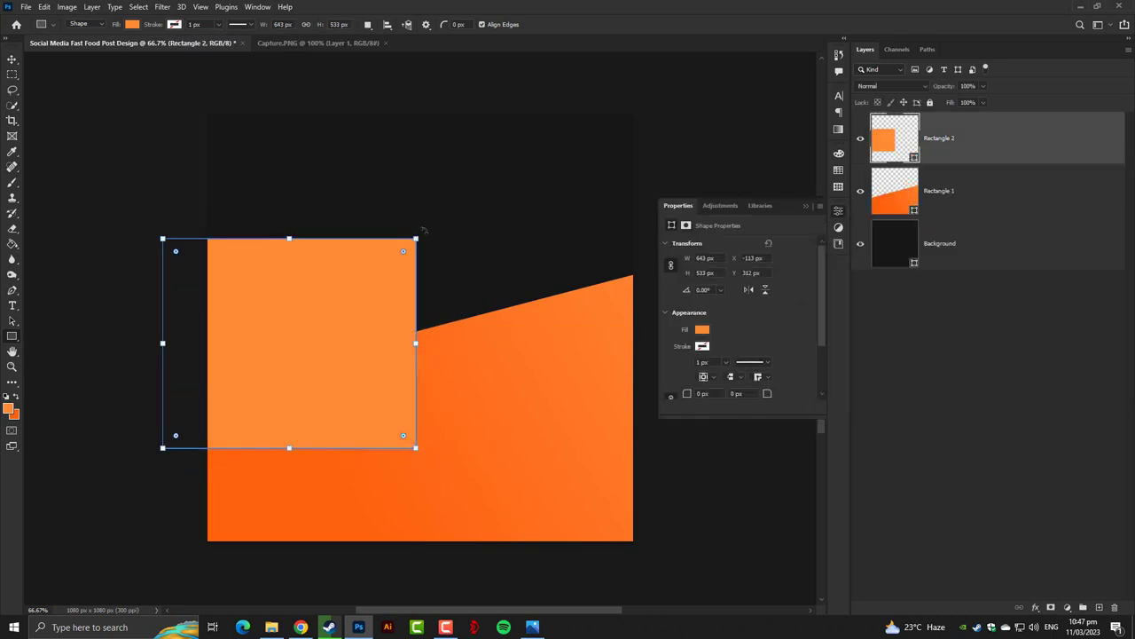
{"action": "left_click_drag", "start_coordinate": [418, 240], "coordinate": [491, 375]}
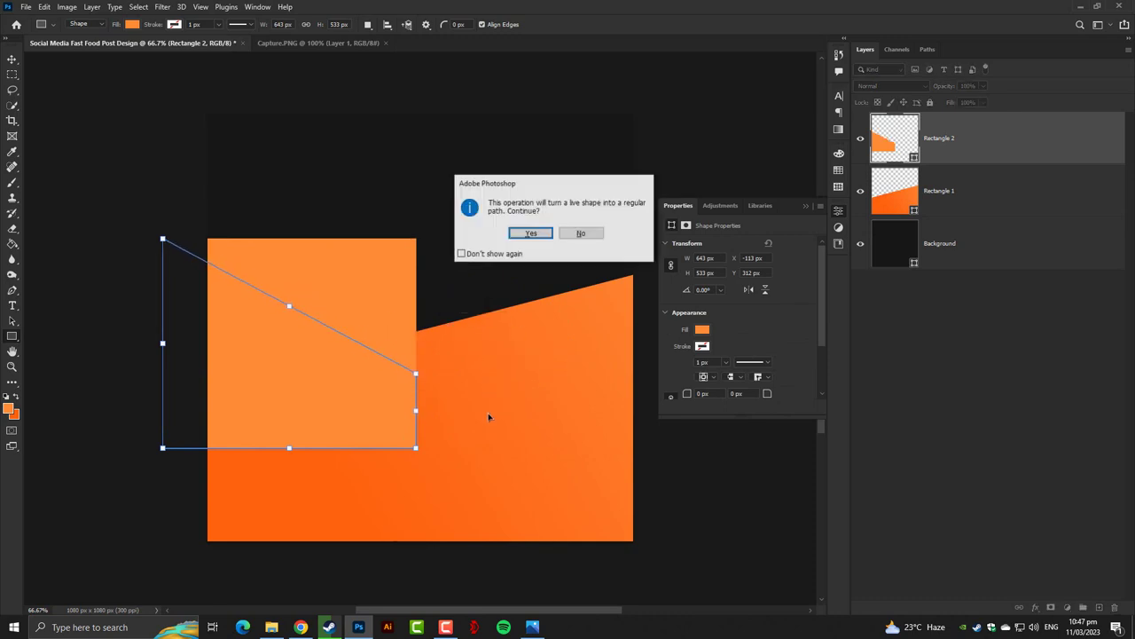
{"action": "left_click", "coordinate": [531, 233]}
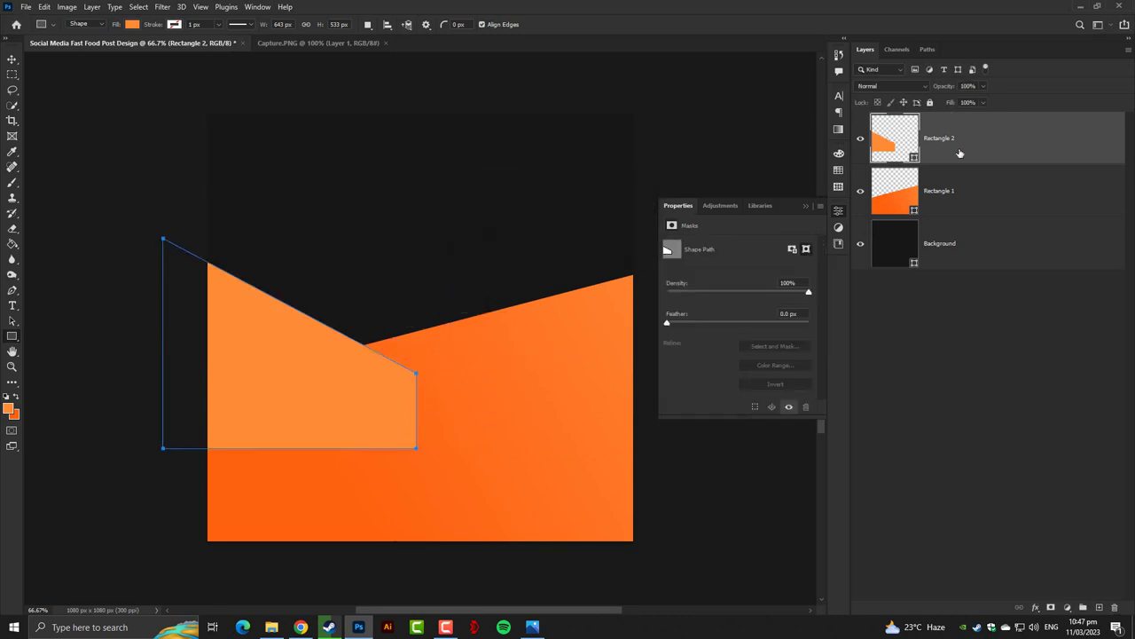
Step: Move Rectangle 2 below Rectangle 1 and start changing its fill, trying purple b20dff
{"action": "left_click_drag", "start_coordinate": [961, 152], "coordinate": [961, 224]}
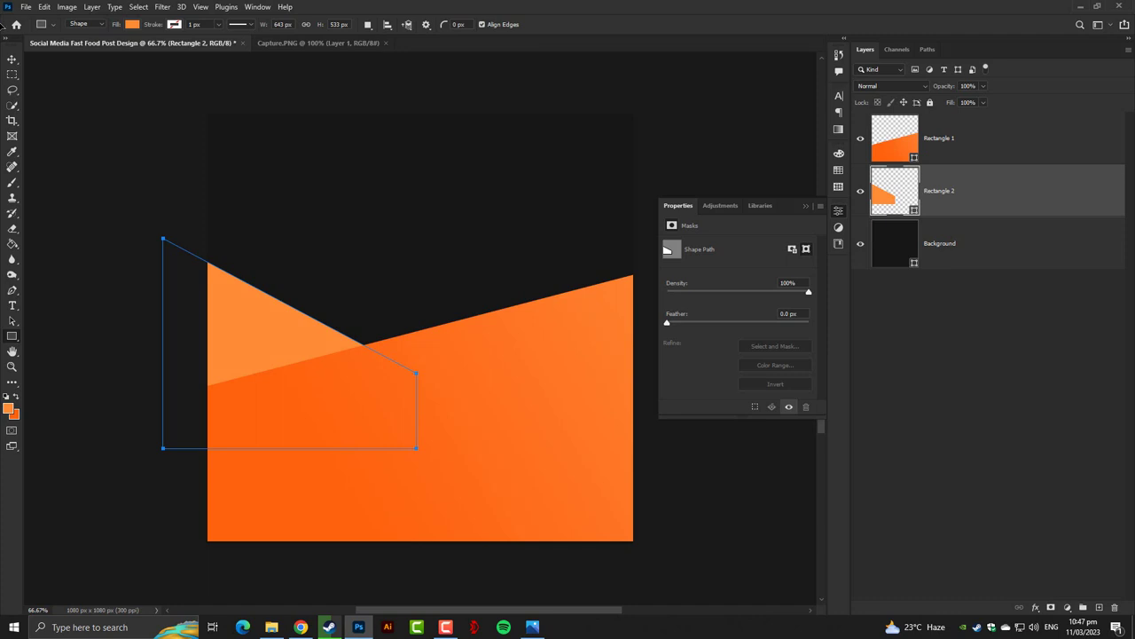
{"action": "left_click", "coordinate": [12, 59]}
{"action": "double_click", "coordinate": [897, 194]}
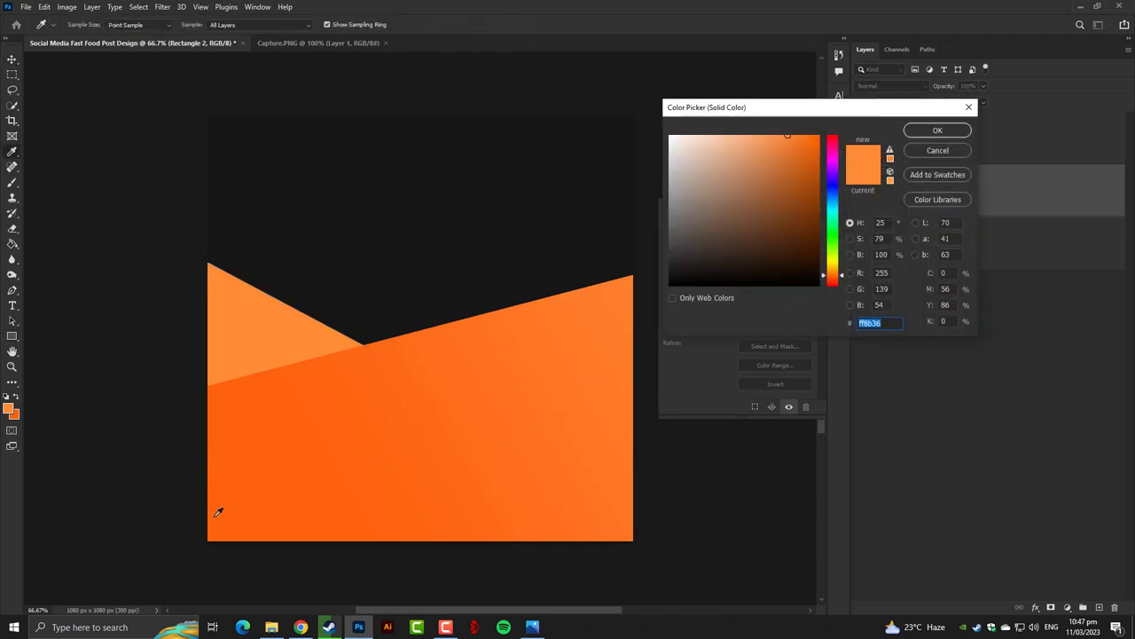
{"action": "left_click", "coordinate": [831, 169]}
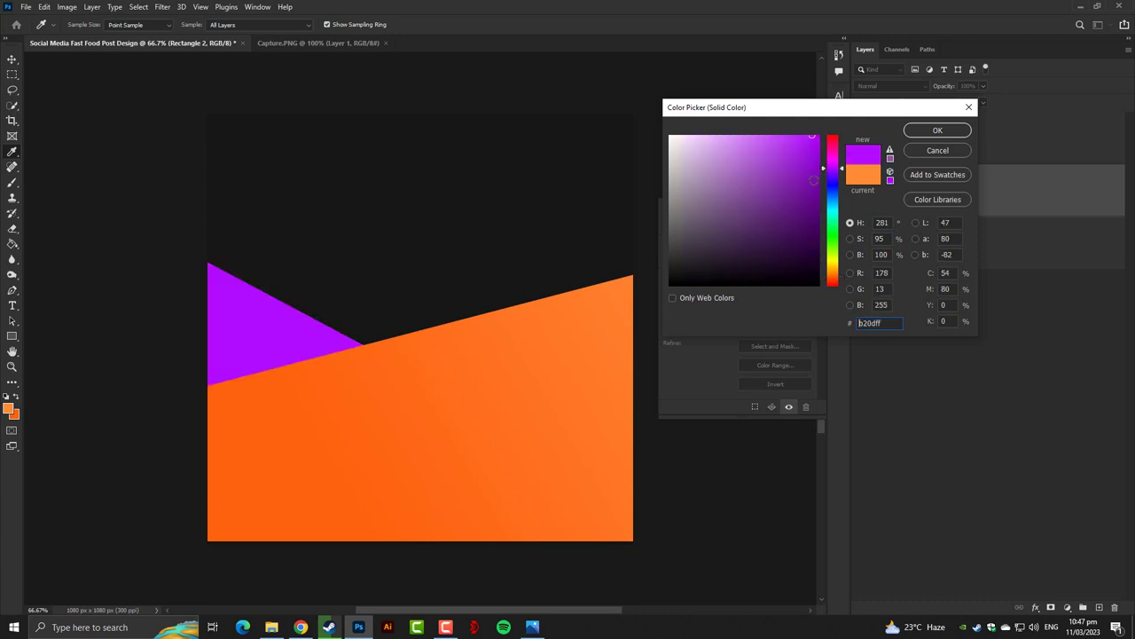
Step: Set Rectangle 2's fill to darker orange e54f00 (R229 G79 B0) and close Properties
{"action": "left_click", "coordinate": [213, 532]}
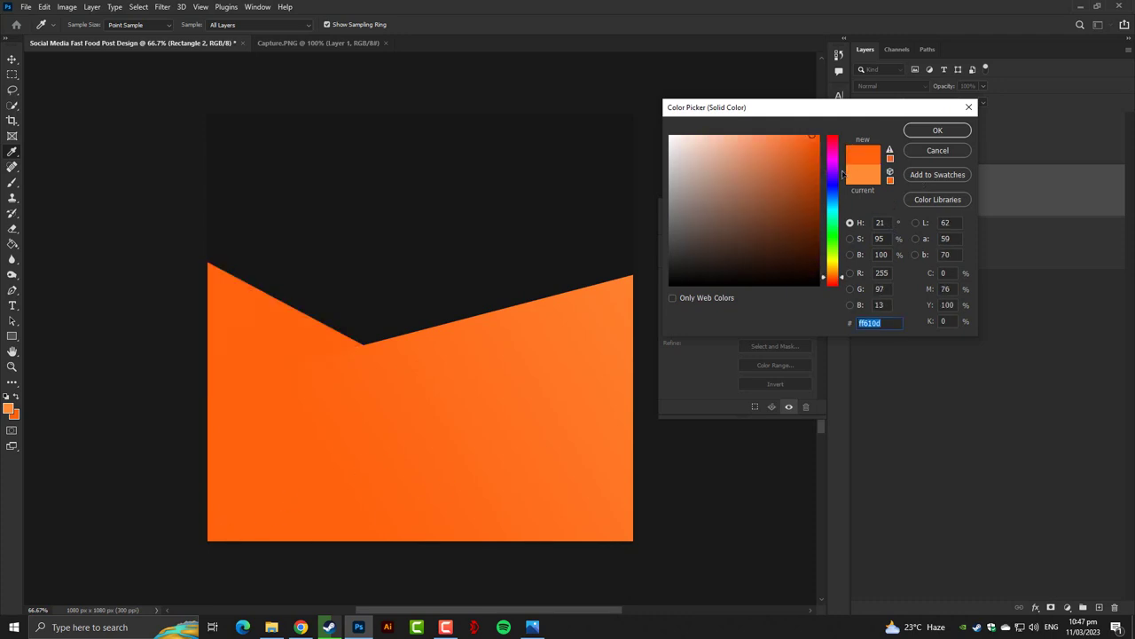
{"action": "mouse_move", "coordinate": [819, 164]}
{"action": "left_mouse_down"}
{"action": "mouse_move", "coordinate": [818, 139]}
{"action": "mouse_move", "coordinate": [834, 153]}
{"action": "left_mouse_up"}
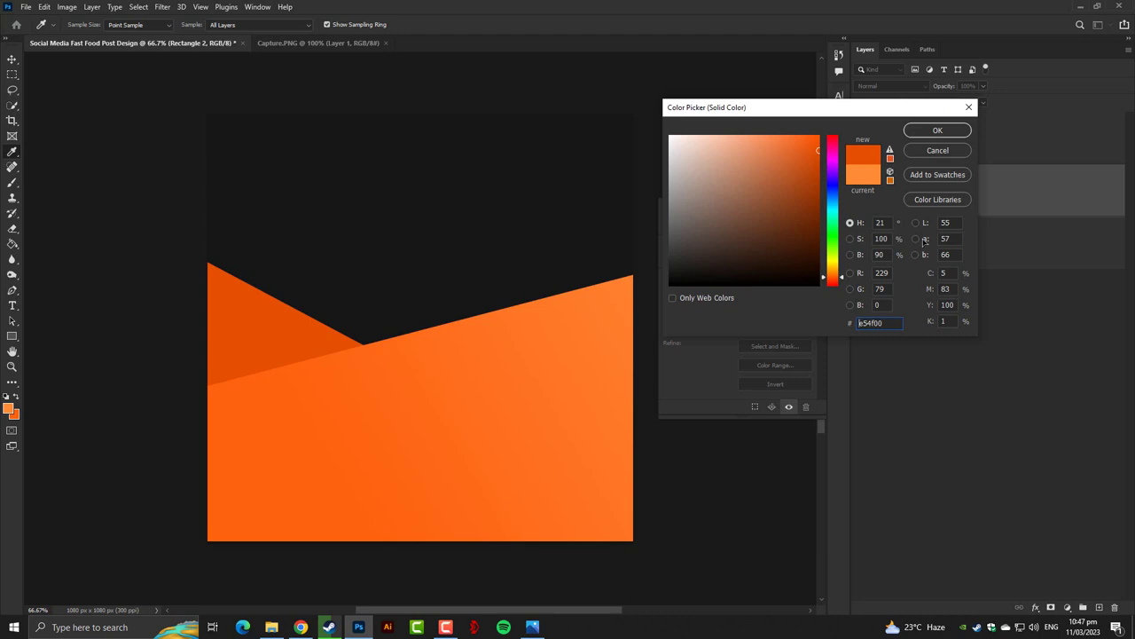
{"action": "left_click", "coordinate": [930, 131]}
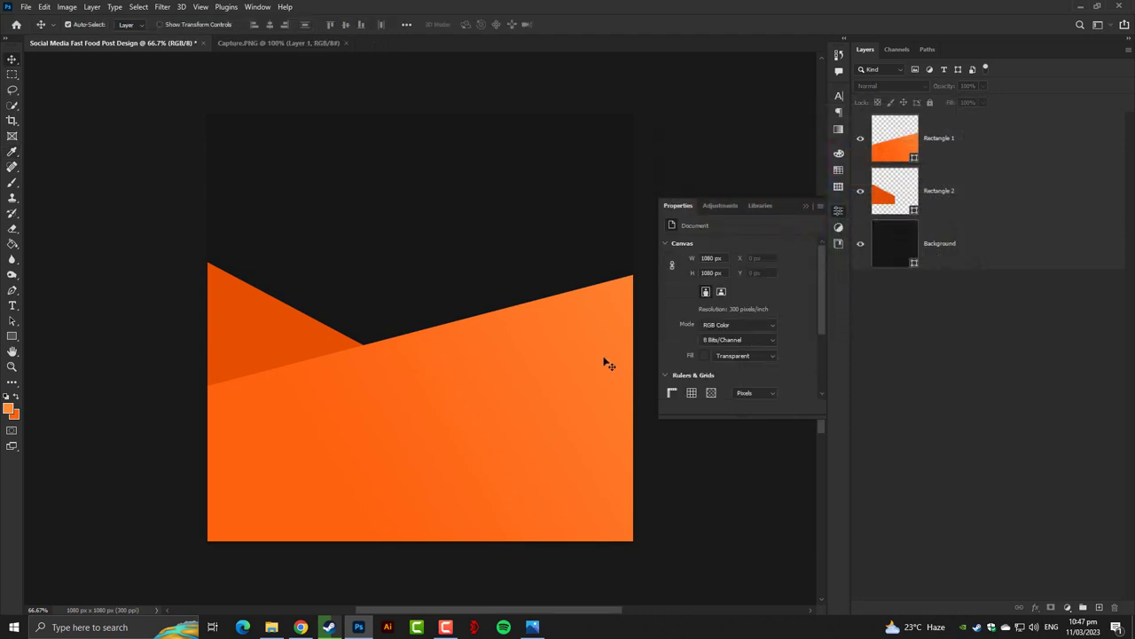
{"action": "left_click", "coordinate": [806, 205]}
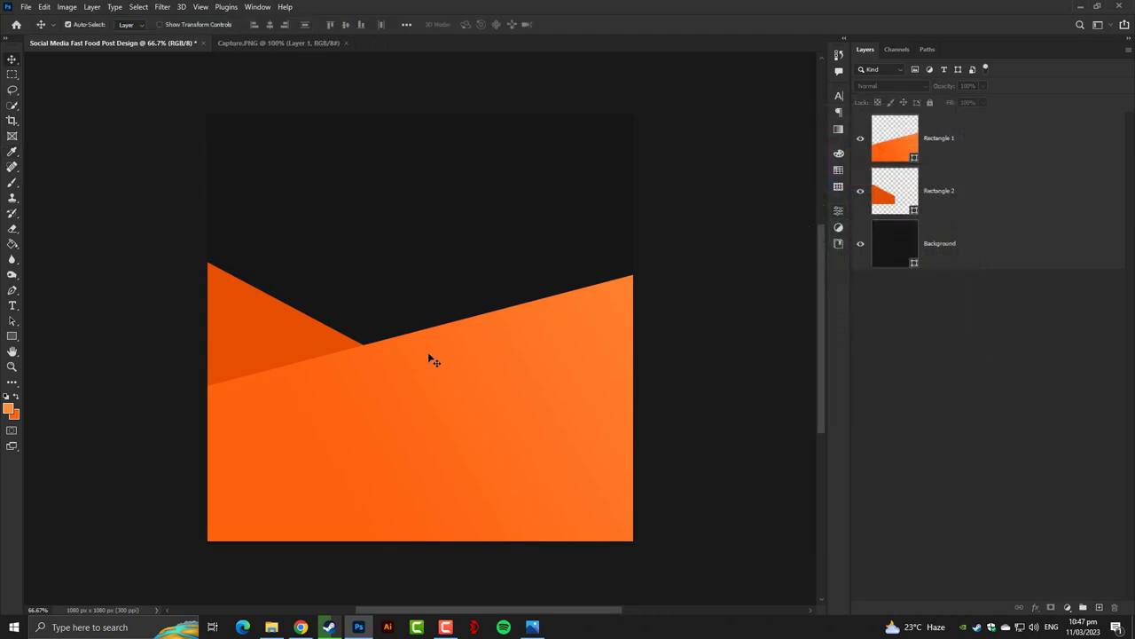
{"action": "scroll", "coordinate": [465, 374], "scroll_direction": "up", "scroll_amount": 1}
{"action": "scroll", "coordinate": [422, 371], "scroll_direction": "up", "scroll_amount": 2}
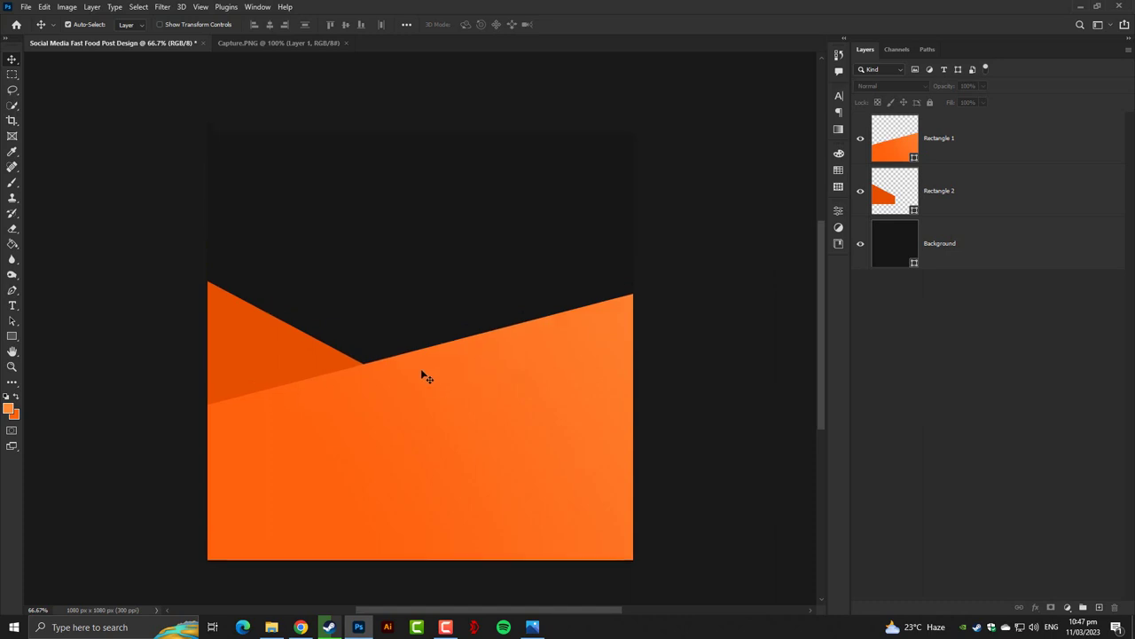
{"action": "scroll", "coordinate": [422, 374], "scroll_direction": "down", "scroll_amount": 1}
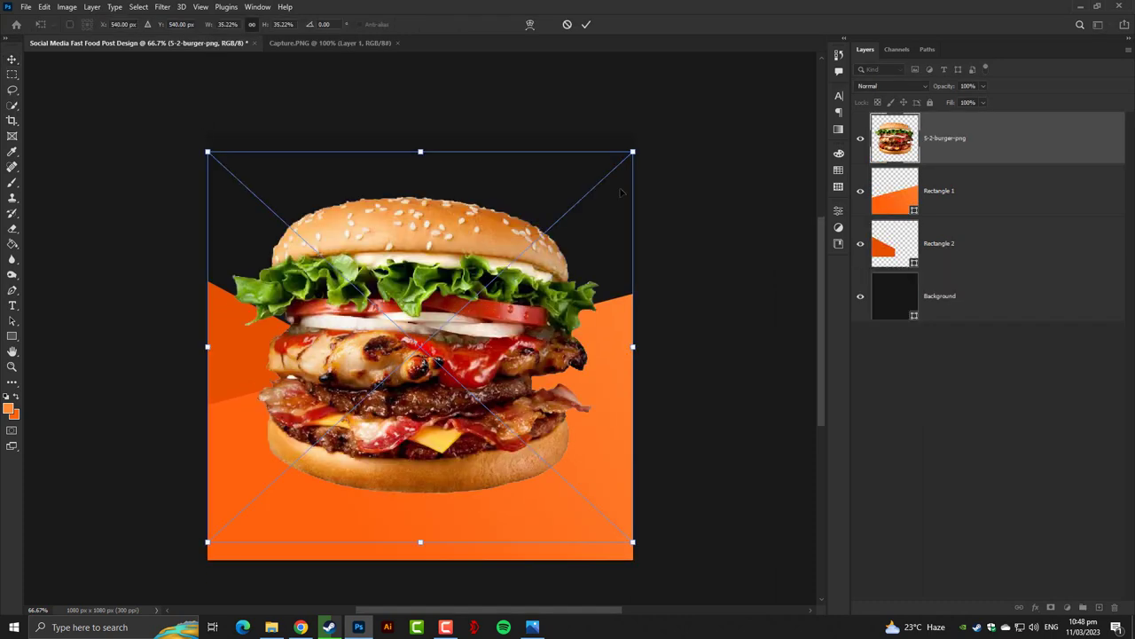
Step: Scale the burger photo down, centre it over the shapes, and tilt it about 9°
{"action": "left_click_drag", "start_coordinate": [621, 156], "coordinate": [542, 234]}
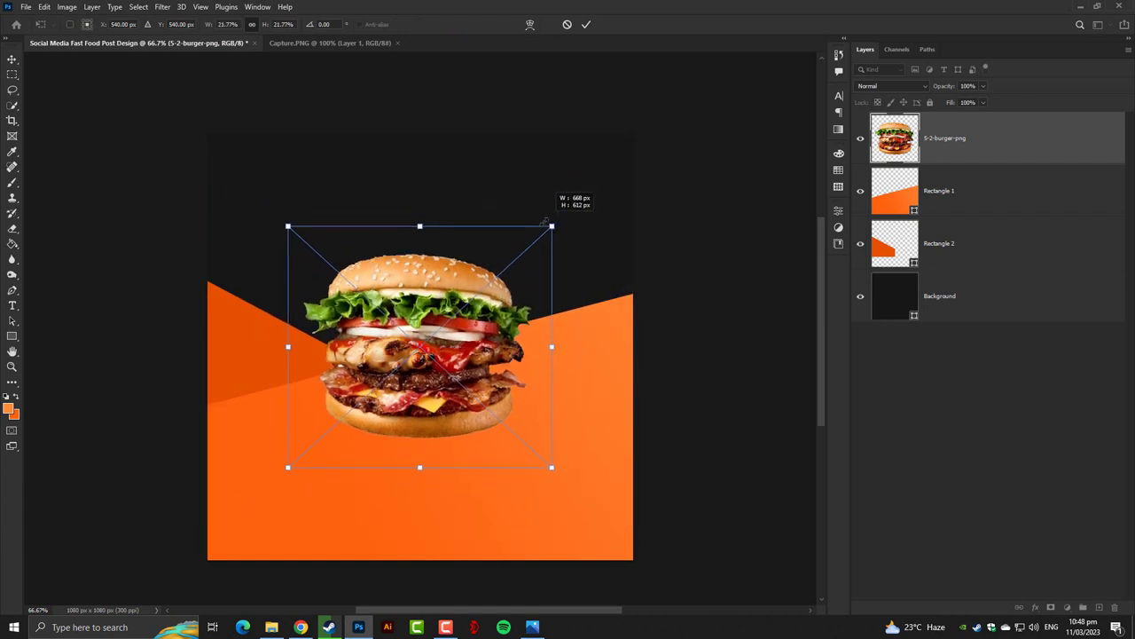
{"action": "mouse_move", "coordinate": [456, 364]}
{"action": "left_mouse_down"}
{"action": "mouse_move", "coordinate": [518, 379]}
{"action": "mouse_move", "coordinate": [529, 398]}
{"action": "left_mouse_up"}
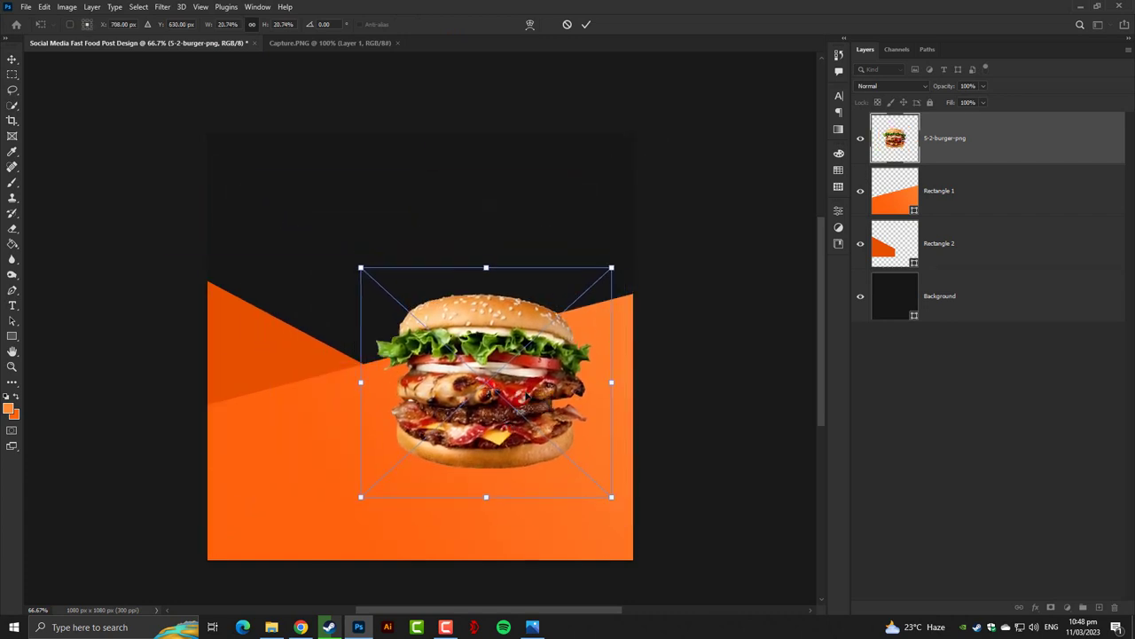
{"action": "left_click_drag", "start_coordinate": [629, 255], "coordinate": [661, 266]}
{"action": "left_click_drag", "start_coordinate": [562, 317], "coordinate": [557, 311]}
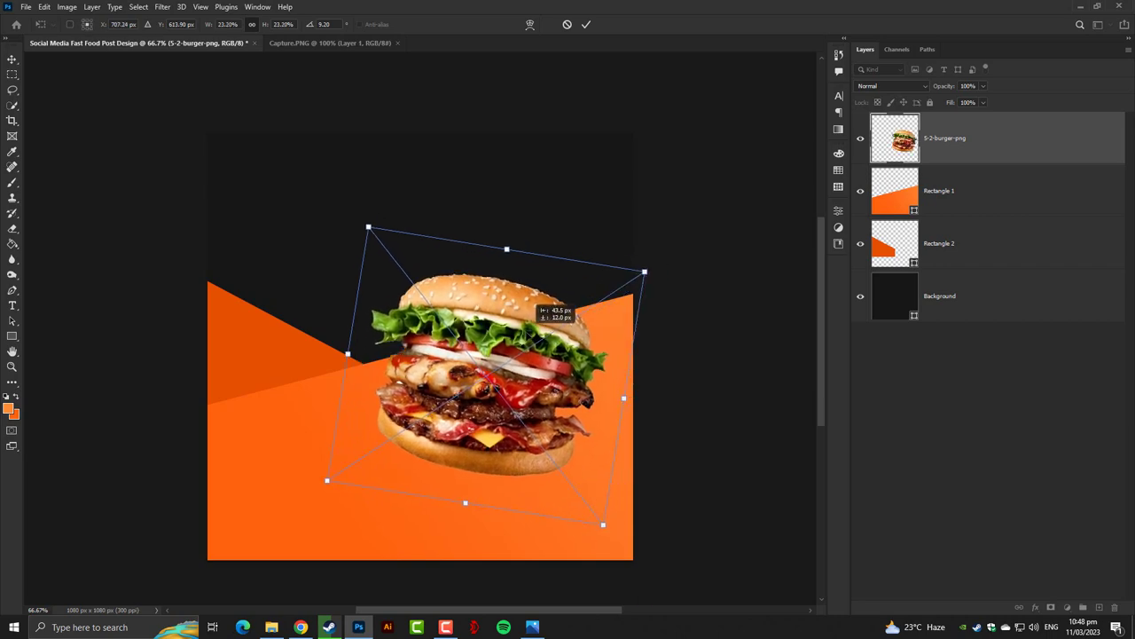
{"action": "key", "text": "Return"}
Step: Inspect the burger close up and add an empty Layer 1 above it
{"action": "scroll", "coordinate": [479, 355], "scroll_direction": "up", "scroll_amount": 2}
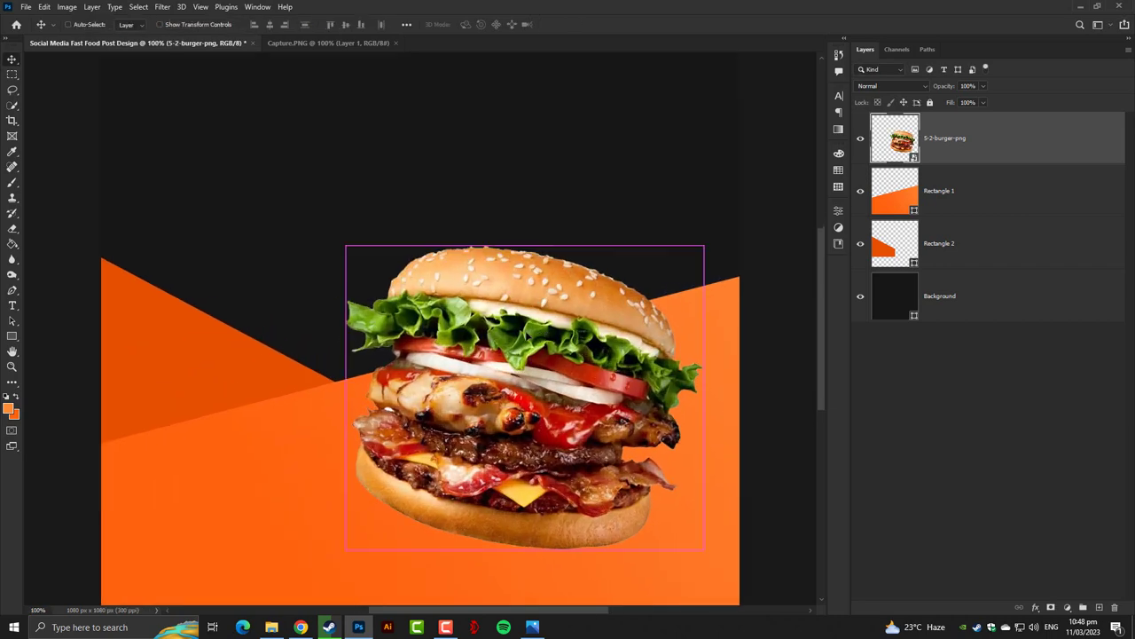
{"action": "scroll", "coordinate": [470, 293], "scroll_direction": "up", "scroll_amount": 2}
{"action": "scroll", "coordinate": [453, 224], "scroll_direction": "up", "scroll_amount": 2}
{"action": "left_click_drag", "start_coordinate": [453, 224], "coordinate": [419, 221]}
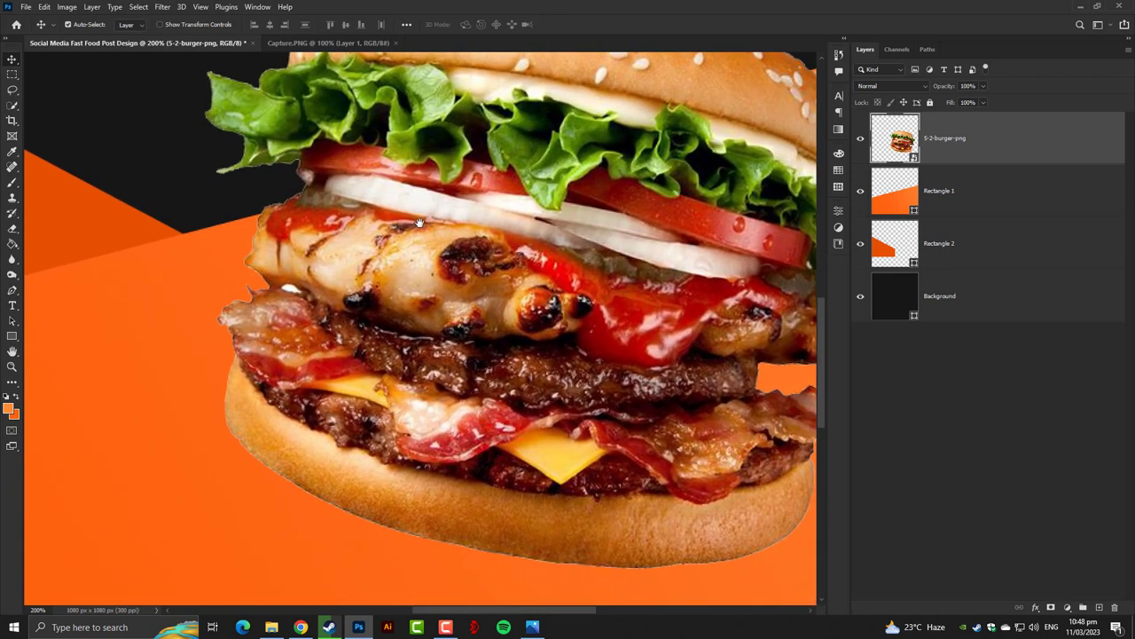
{"action": "scroll", "coordinate": [419, 222], "scroll_direction": "down", "scroll_amount": 2}
{"action": "scroll", "coordinate": [419, 221], "scroll_direction": "up", "scroll_amount": 1}
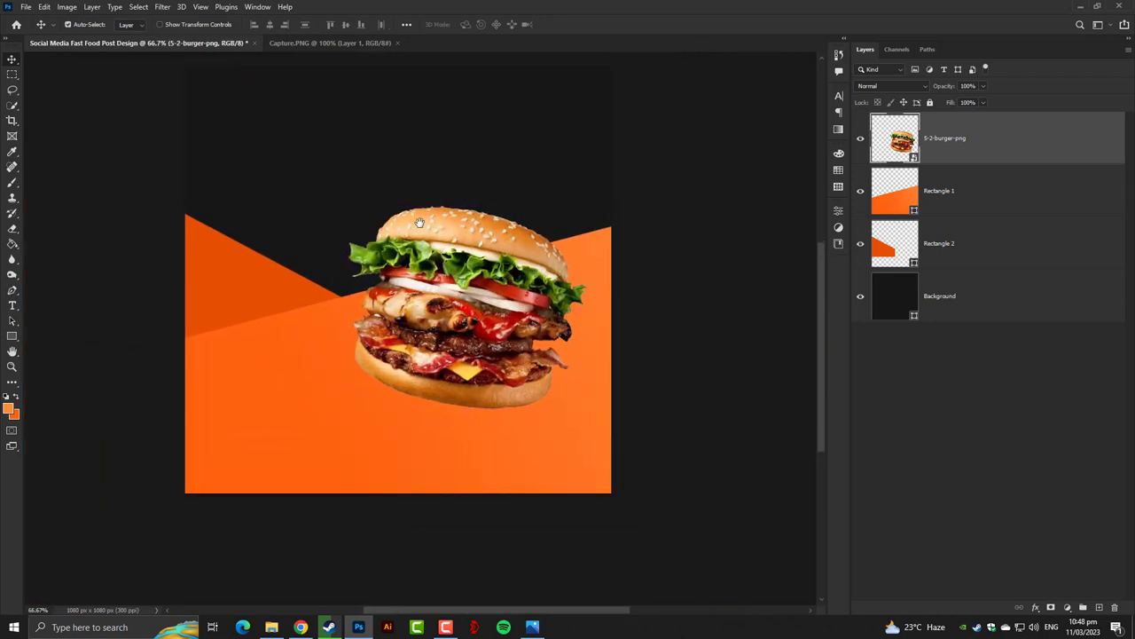
{"action": "scroll", "coordinate": [420, 222], "scroll_direction": "up", "scroll_amount": 1}
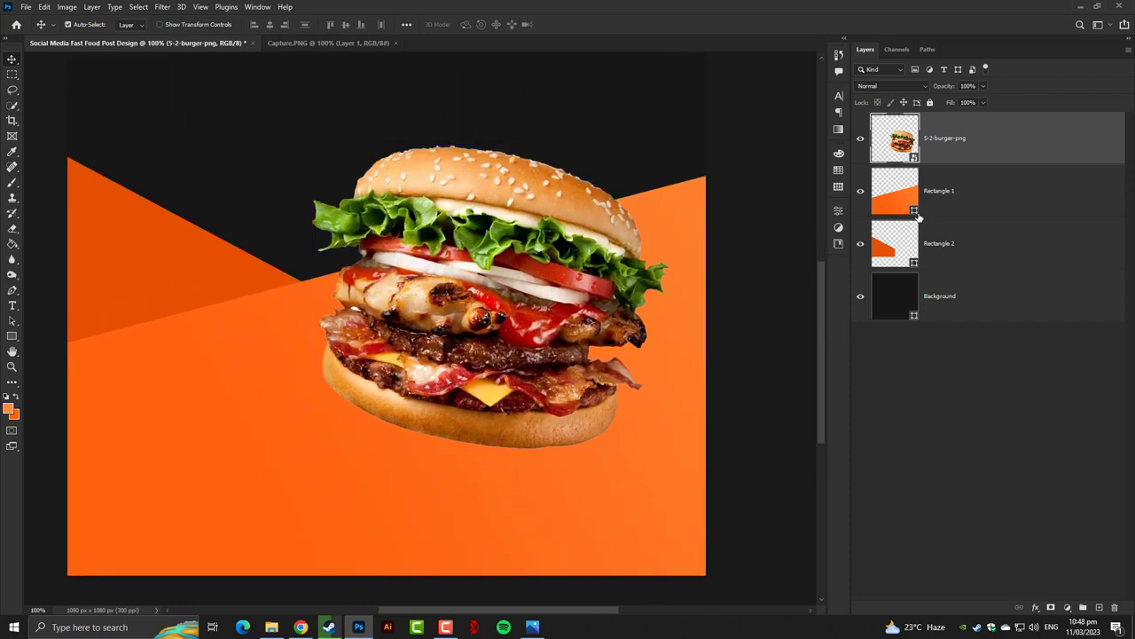
{"action": "left_click", "coordinate": [1098, 607]}
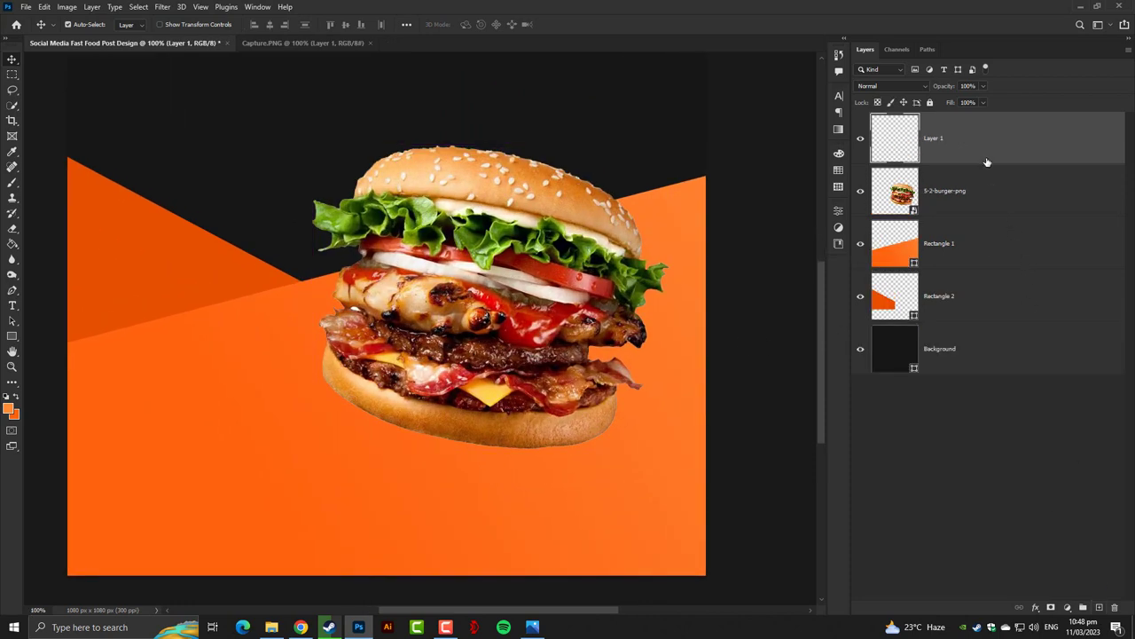
Step: Move Layer 1 below the burger and paint a large soft black blur on it
{"action": "left_click_drag", "start_coordinate": [987, 162], "coordinate": [986, 218]}
{"action": "left_click_drag", "start_coordinate": [12, 182], "coordinate": [53, 184]}
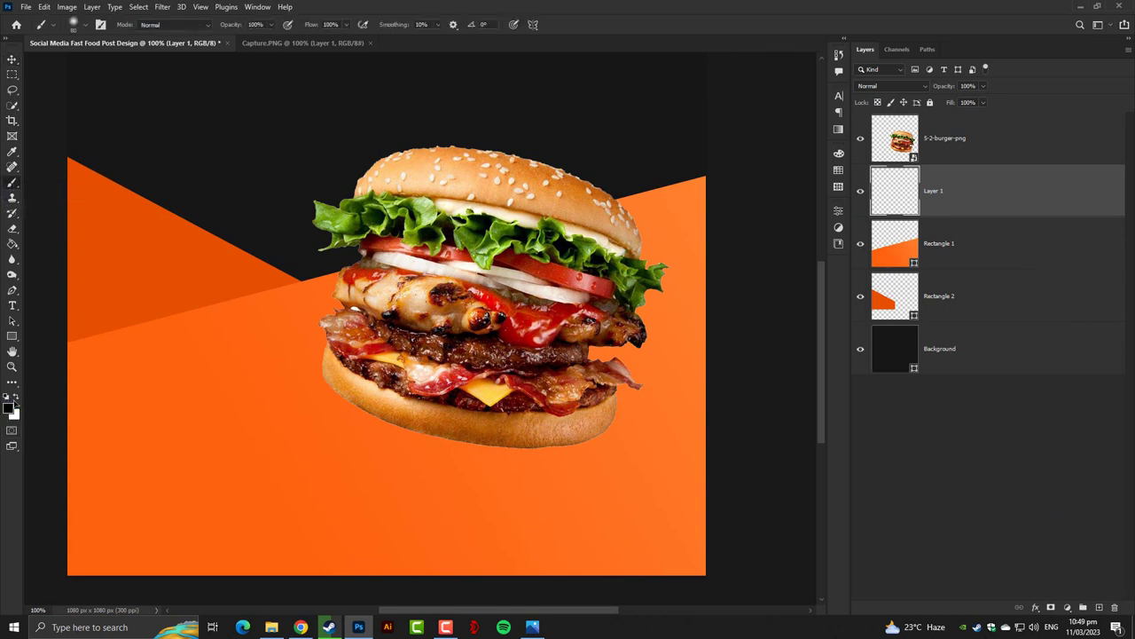
{"action": "key", "text": "bracketright"}
{"action": "key", "text": "bracketright"}
{"action": "key", "text": "bracketright"}
{"action": "key", "text": "bracketright"}
{"action": "key", "text": "bracketright"}
{"action": "key", "text": "bracketright"}
{"action": "key", "text": "bracketright"}
{"action": "key", "text": "bracketright"}
{"action": "left_click", "coordinate": [282, 364]}
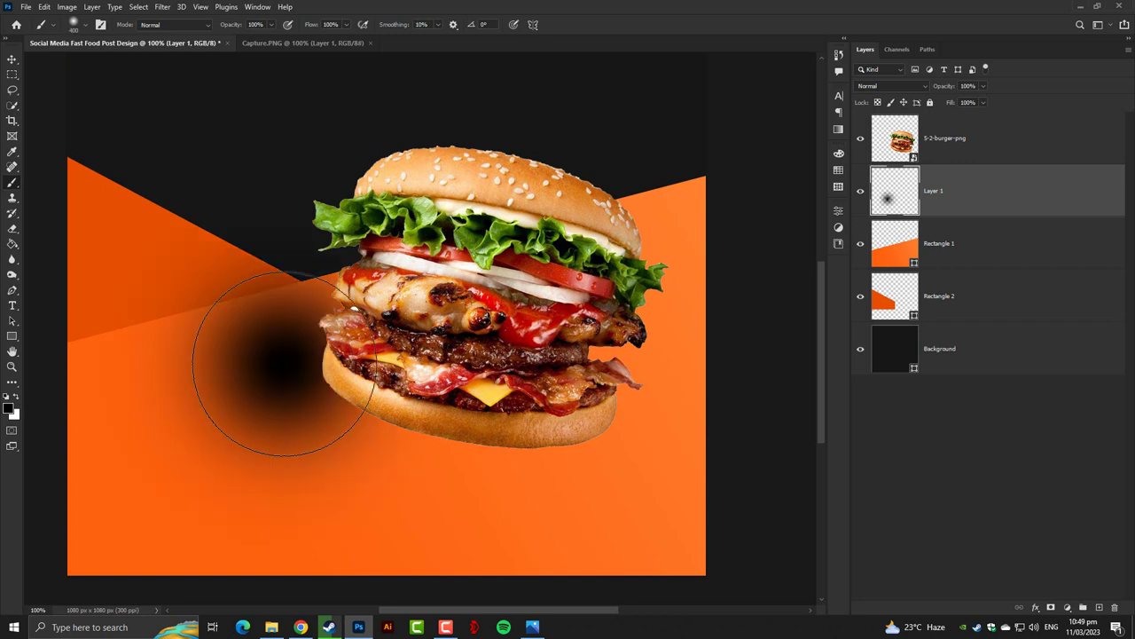
Step: Transform the black blur into a flattened, tilted oval shadow beneath the burger
{"action": "left_click", "coordinate": [11, 60]}
{"action": "key", "text": "ctrl+t"}
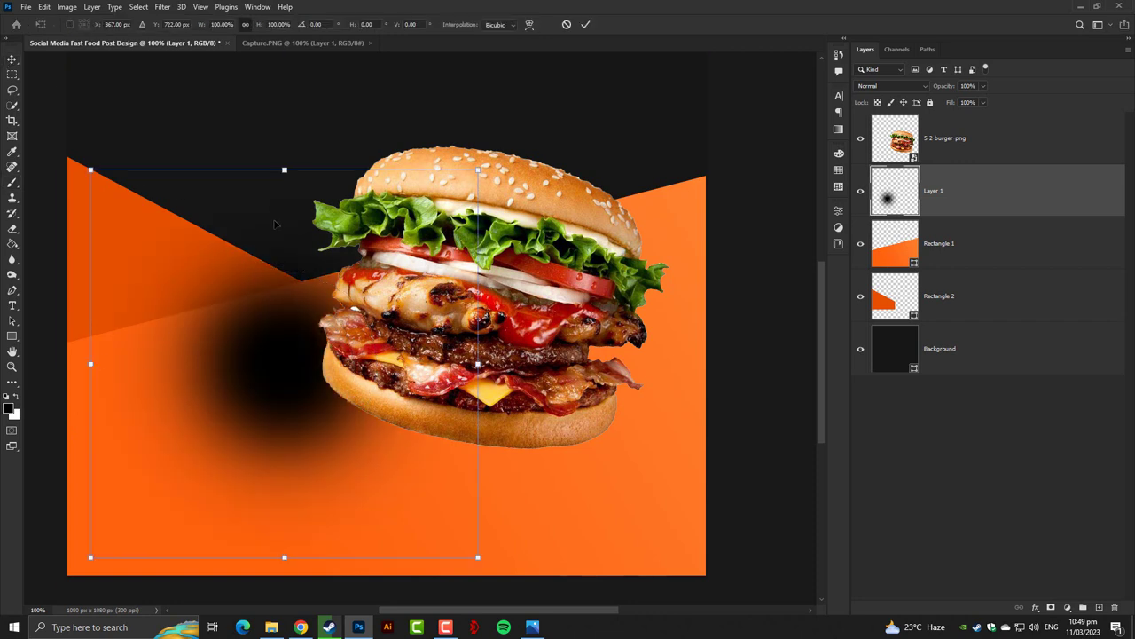
{"action": "left_click_drag", "start_coordinate": [280, 175], "coordinate": [298, 441]}
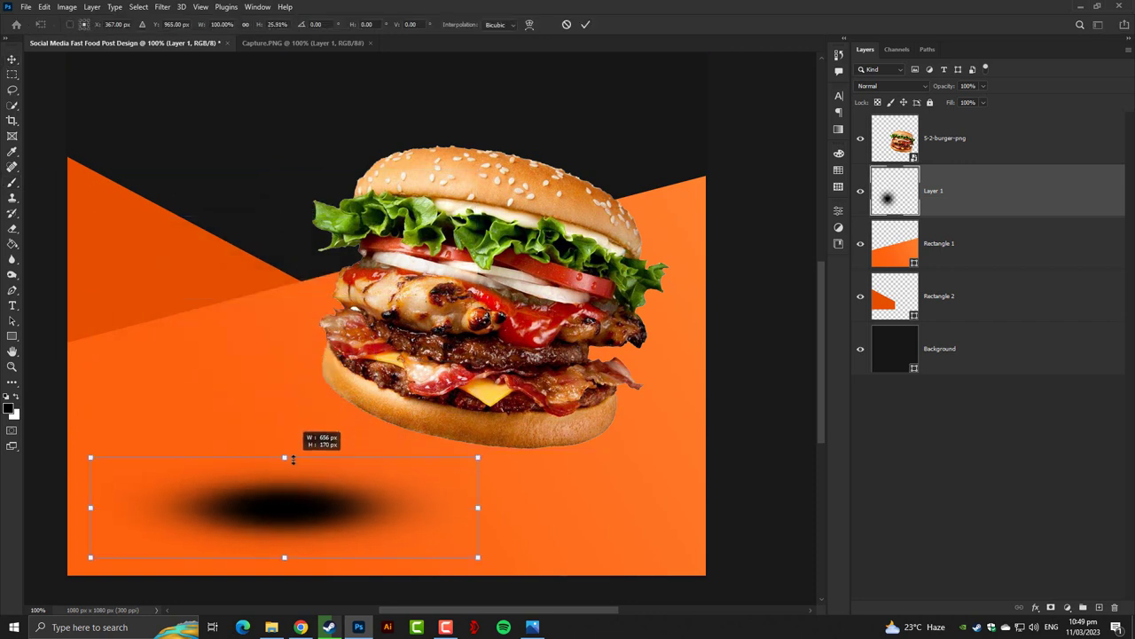
{"action": "left_click_drag", "start_coordinate": [490, 436], "coordinate": [661, 492]}
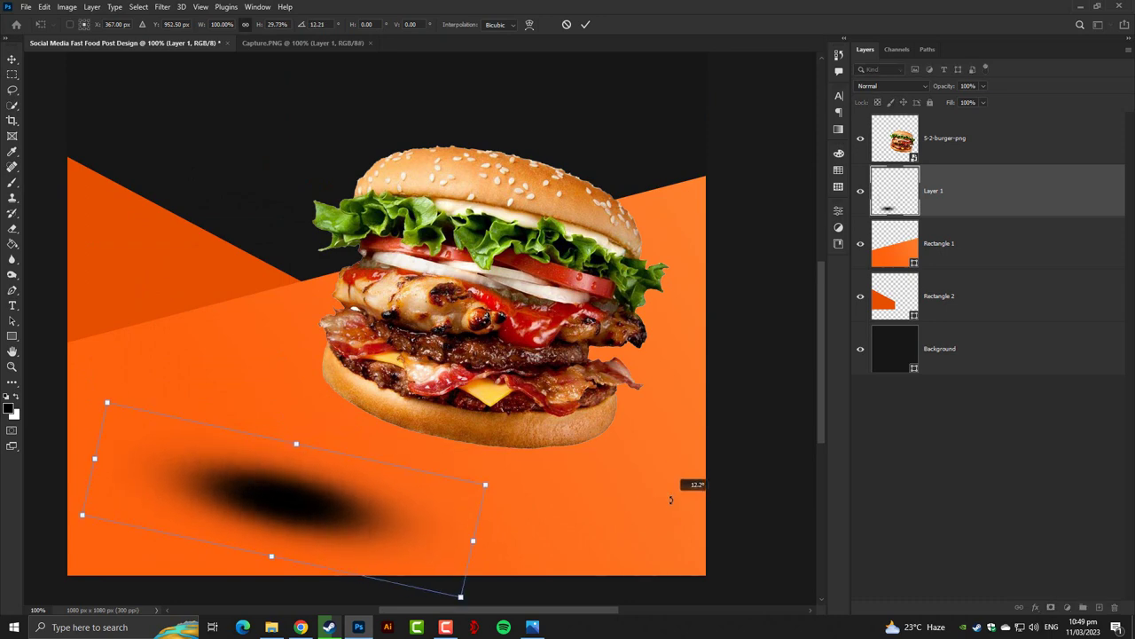
{"action": "left_click_drag", "start_coordinate": [352, 520], "coordinate": [499, 493]}
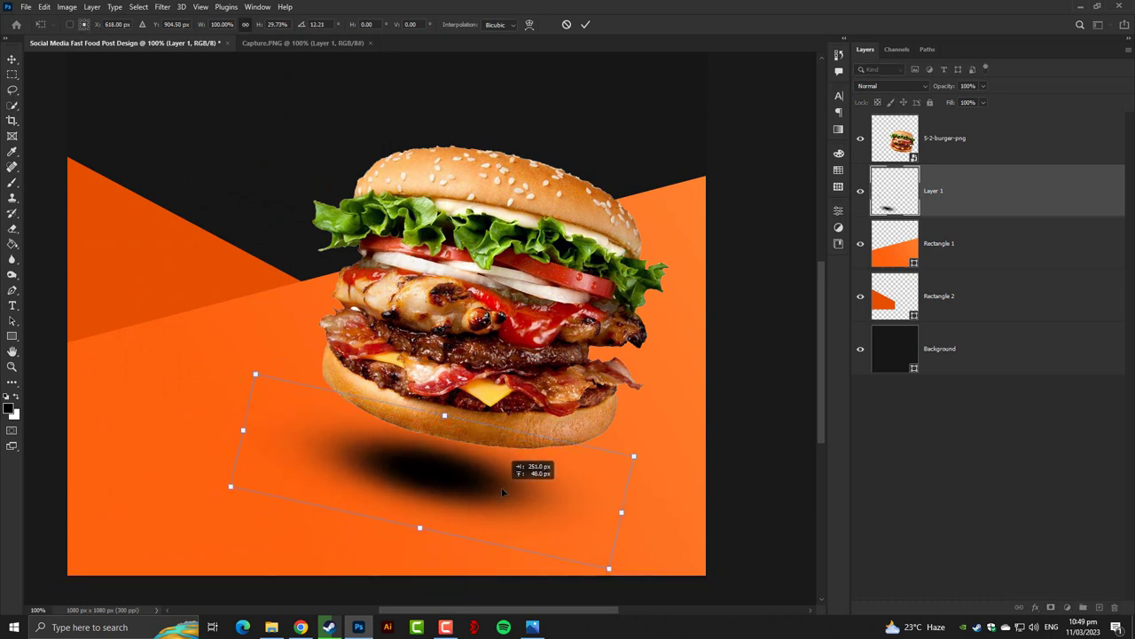
{"action": "mouse_move", "coordinate": [669, 436]}
{"action": "left_mouse_down"}
{"action": "mouse_move", "coordinate": [681, 435]}
{"action": "mouse_move", "coordinate": [591, 444]}
{"action": "left_mouse_up"}
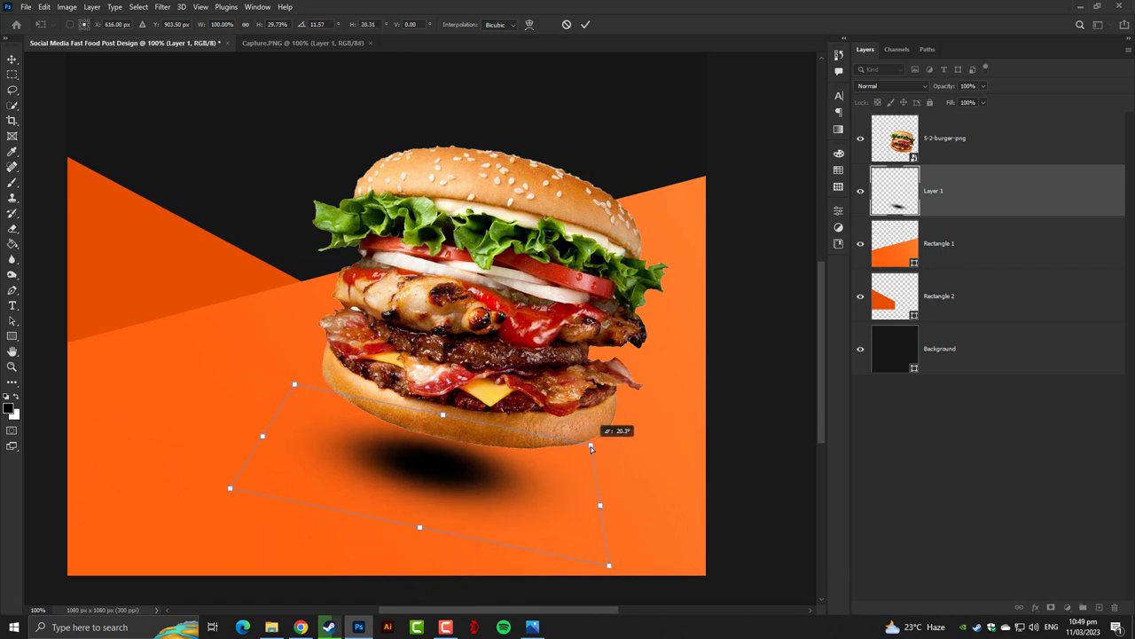
{"action": "left_click_drag", "start_coordinate": [599, 503], "coordinate": [642, 512]}
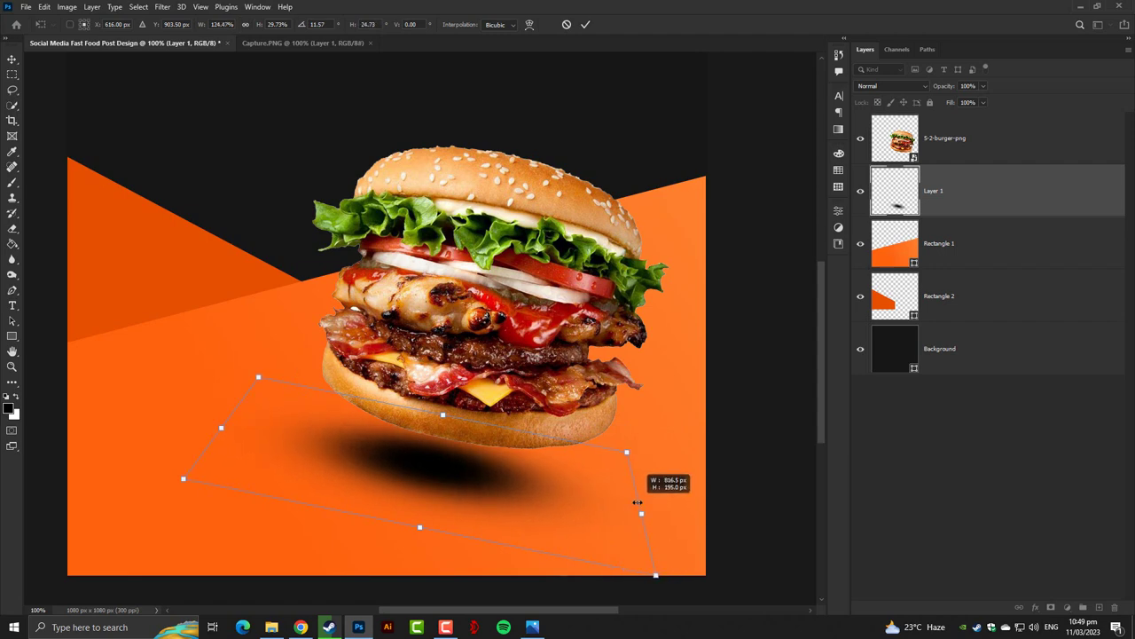
{"action": "left_click_drag", "start_coordinate": [656, 577], "coordinate": [650, 550]}
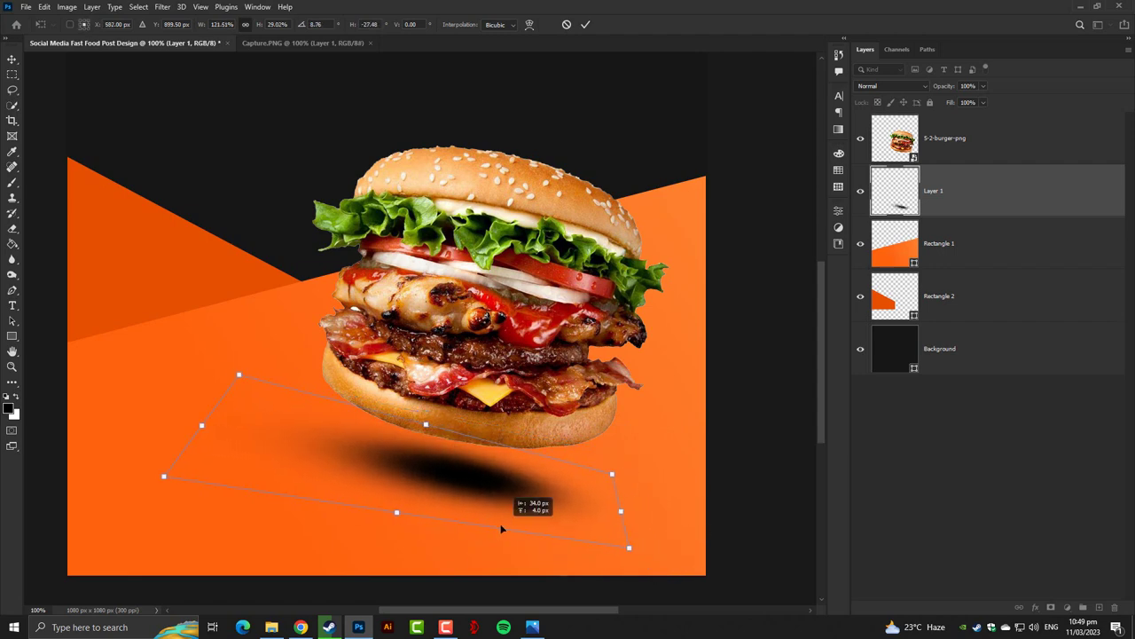
{"action": "left_click_drag", "start_coordinate": [556, 536], "coordinate": [511, 527]}
{"action": "mouse_move", "coordinate": [656, 514]}
{"action": "left_mouse_down"}
{"action": "mouse_move", "coordinate": [674, 502]}
{"action": "mouse_move", "coordinate": [666, 512]}
{"action": "left_mouse_up"}
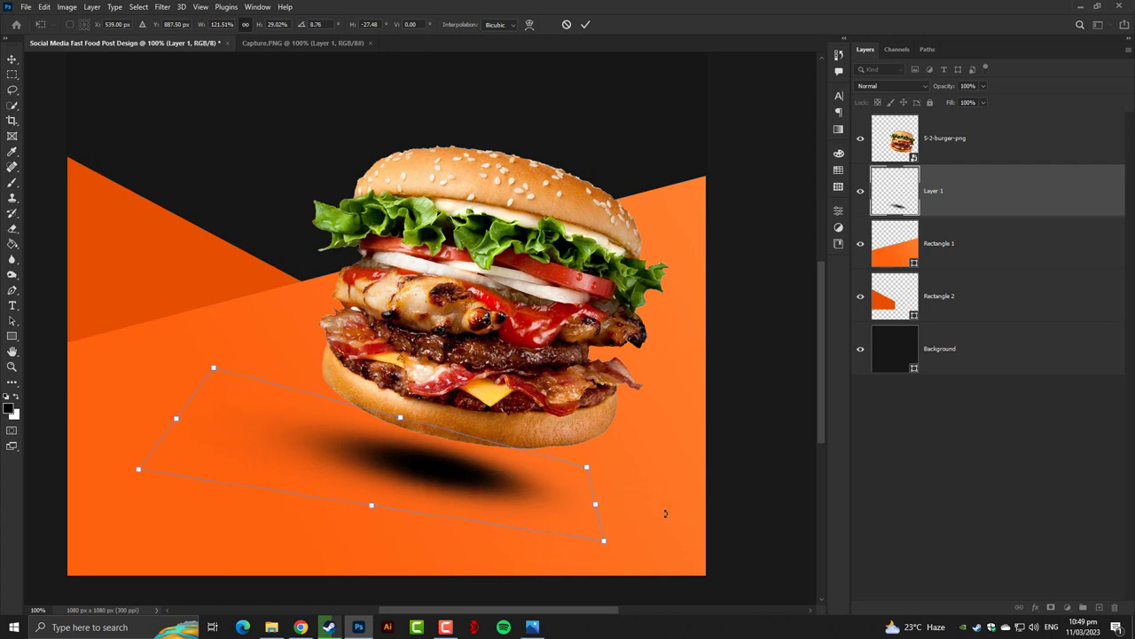
{"action": "key", "text": "Return"}
{"action": "left_click_drag", "start_coordinate": [485, 497], "coordinate": [485, 479]}
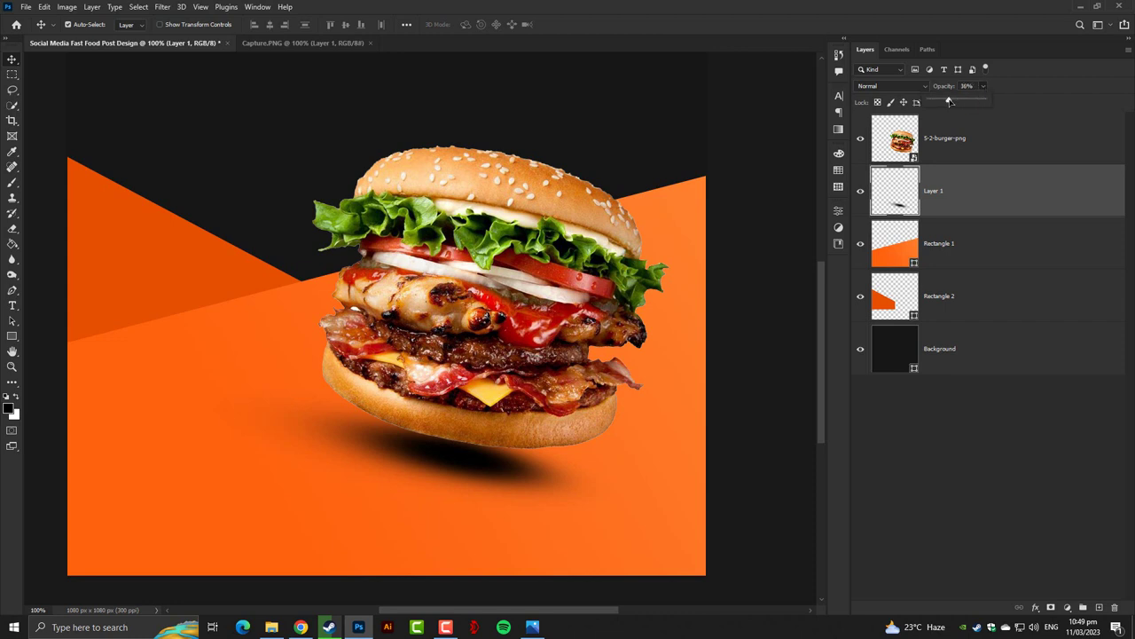
Step: Lower the shadow layer's opacity to 92%
{"action": "left_click", "coordinate": [949, 101]}
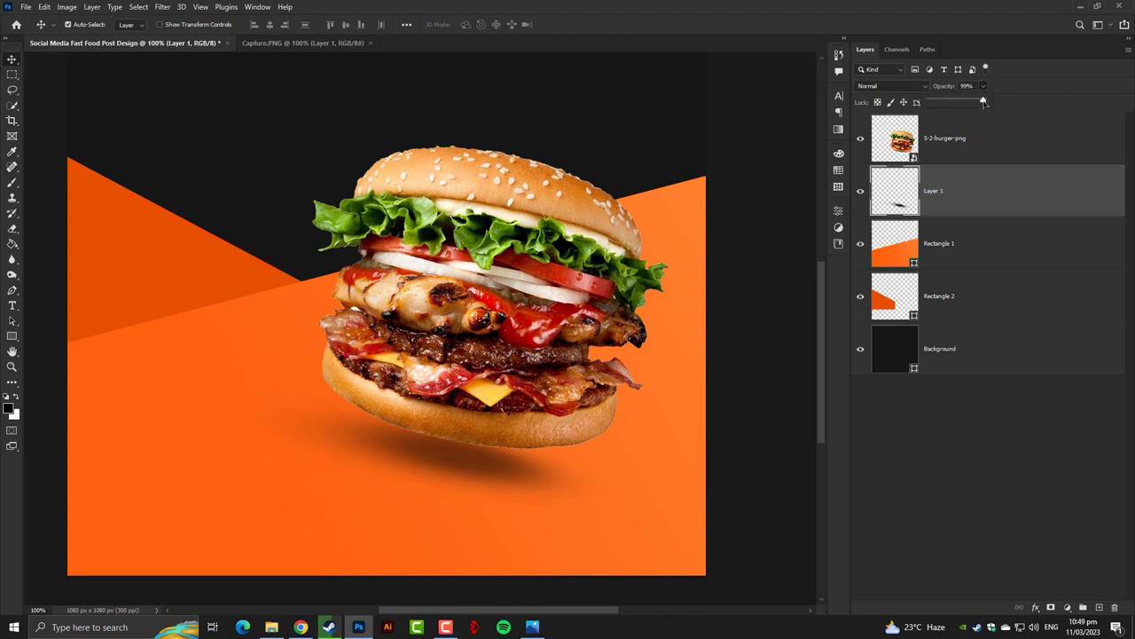
{"action": "left_click_drag", "start_coordinate": [983, 102], "coordinate": [981, 103]}
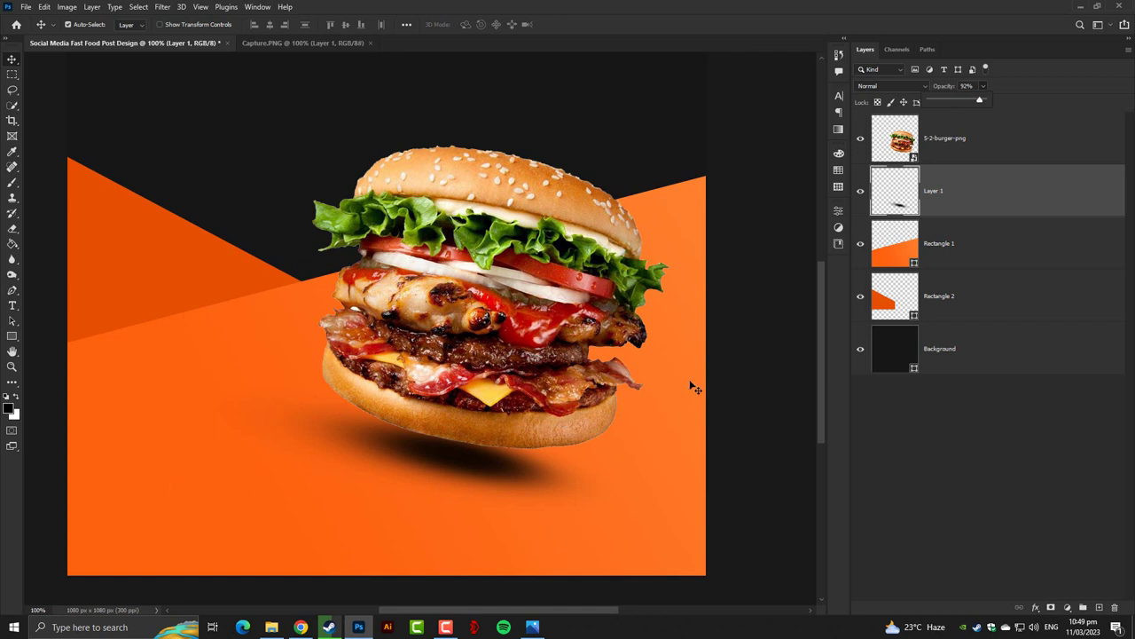
{"action": "left_click", "coordinate": [924, 422]}
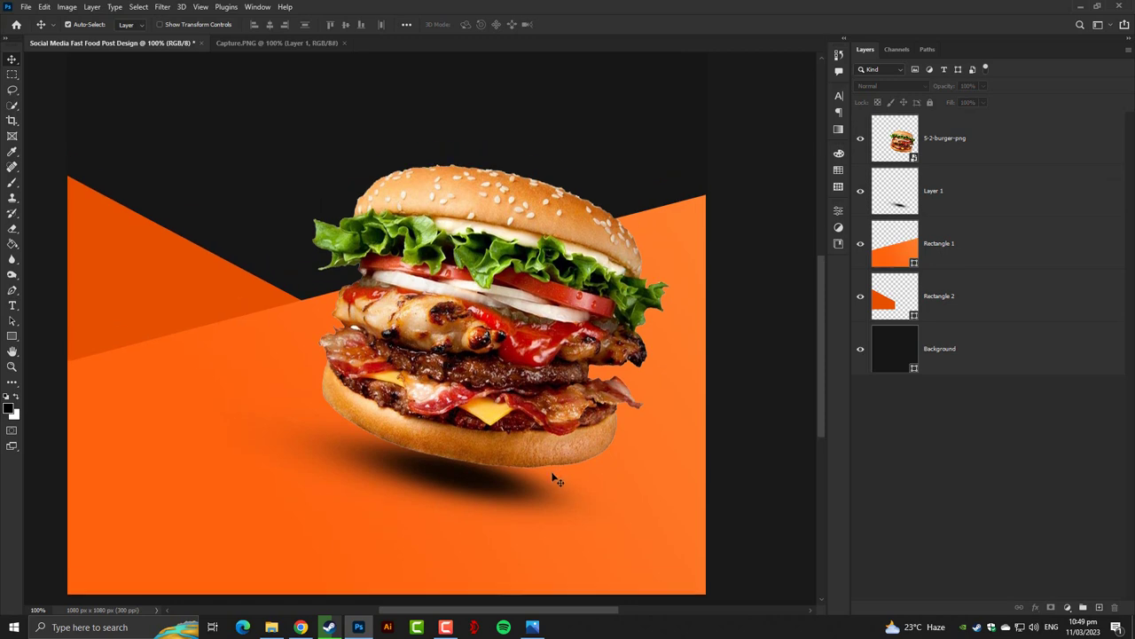
Step: Load the burger's selection, add an empty layer, then deselect and delete that layer
{"action": "key", "text": "ctrl+plus"}
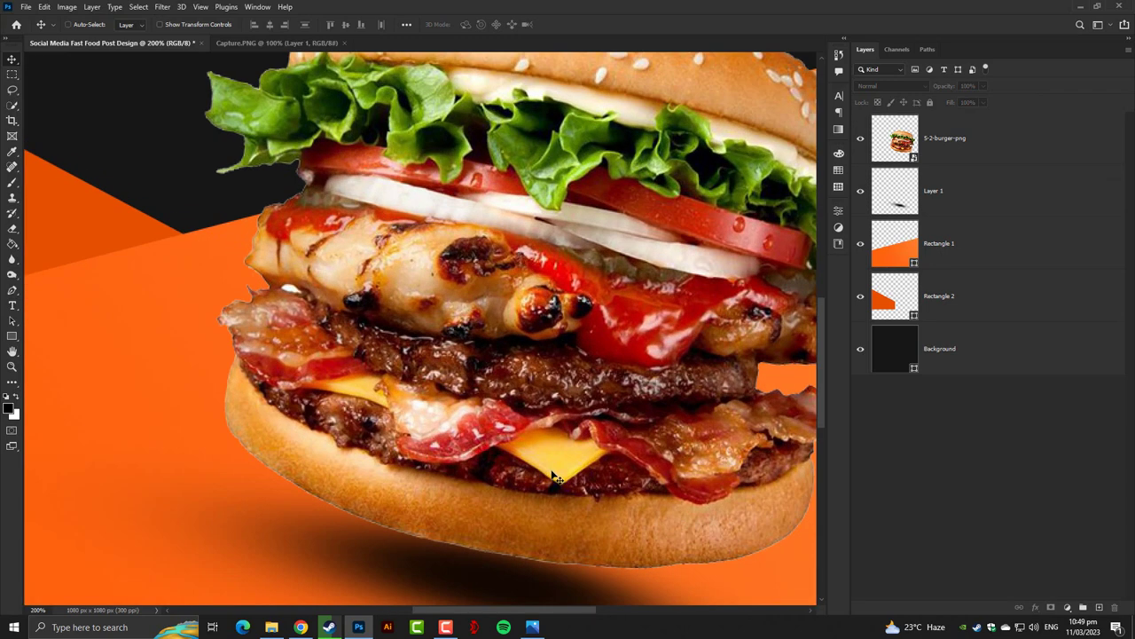
{"action": "key", "text": "ctrl+minus"}
{"action": "left_click", "coordinate": [905, 157], "text": "ctrl"}
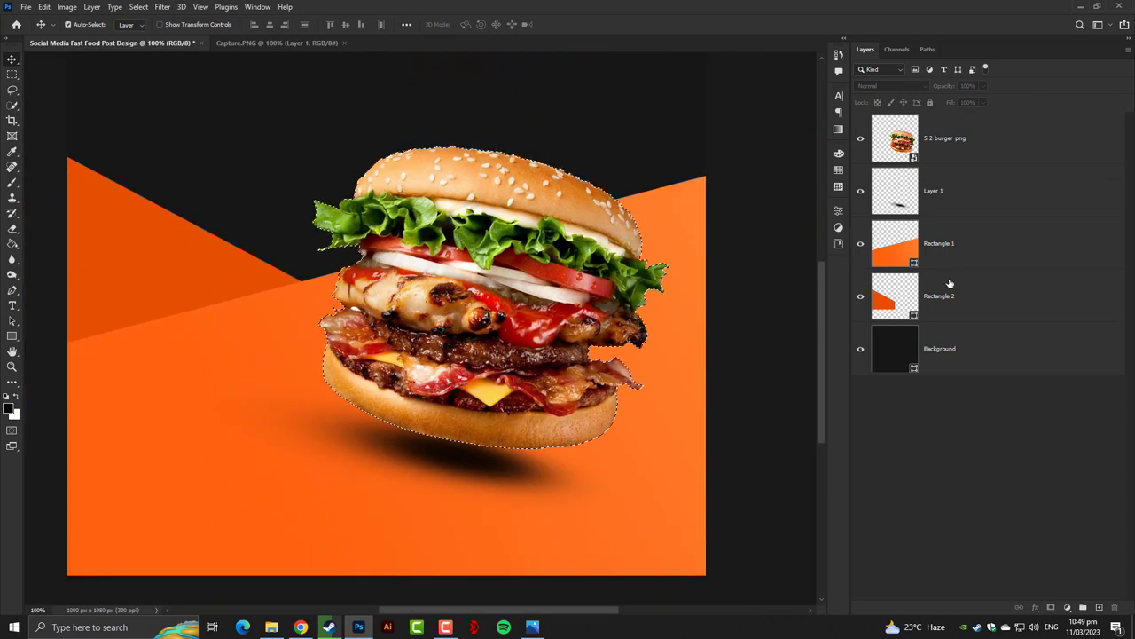
{"action": "left_click", "coordinate": [1099, 607]}
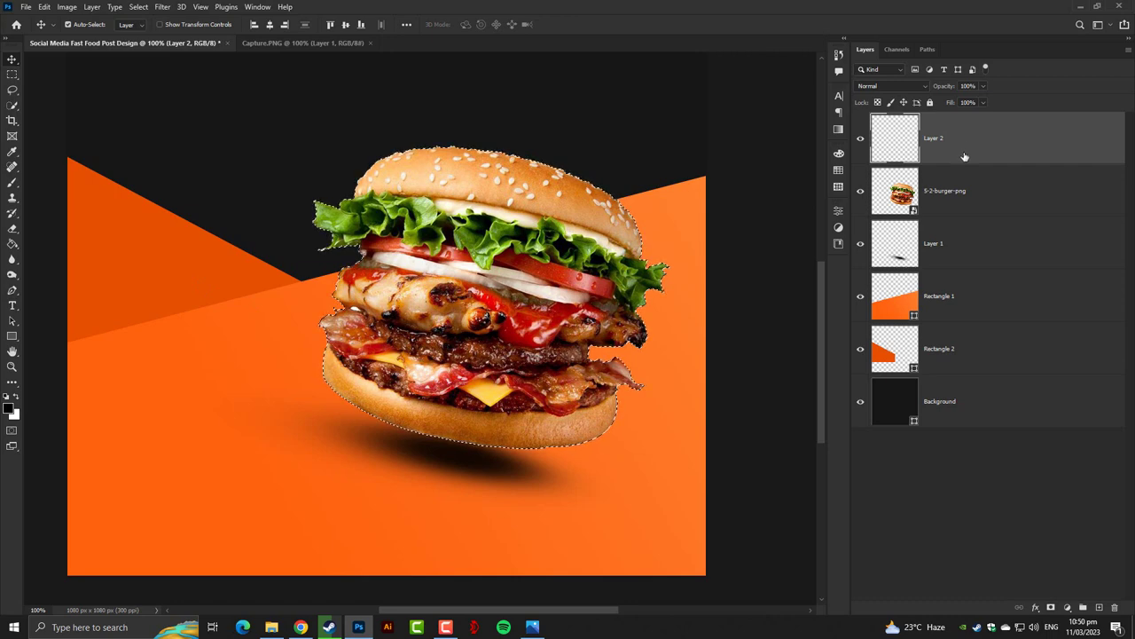
{"action": "key", "text": "ctrl+d"}
{"action": "key", "text": "Delete"}
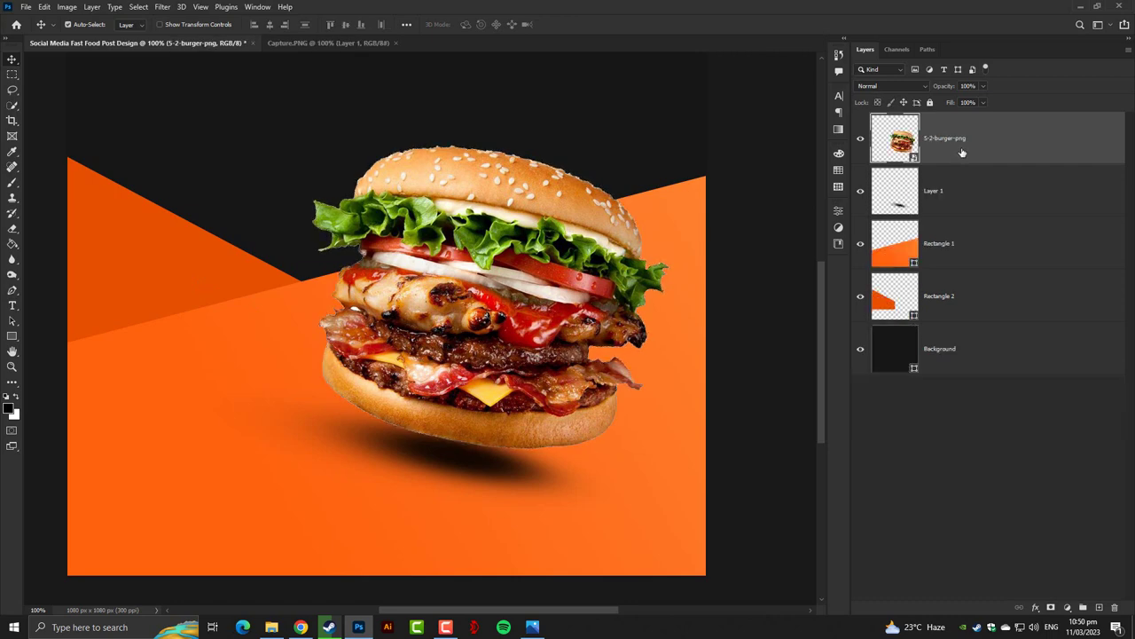
Step: Rasterize the 5-2-burger-png layer and pick the Burn tool
{"action": "right_click", "coordinate": [962, 153]}
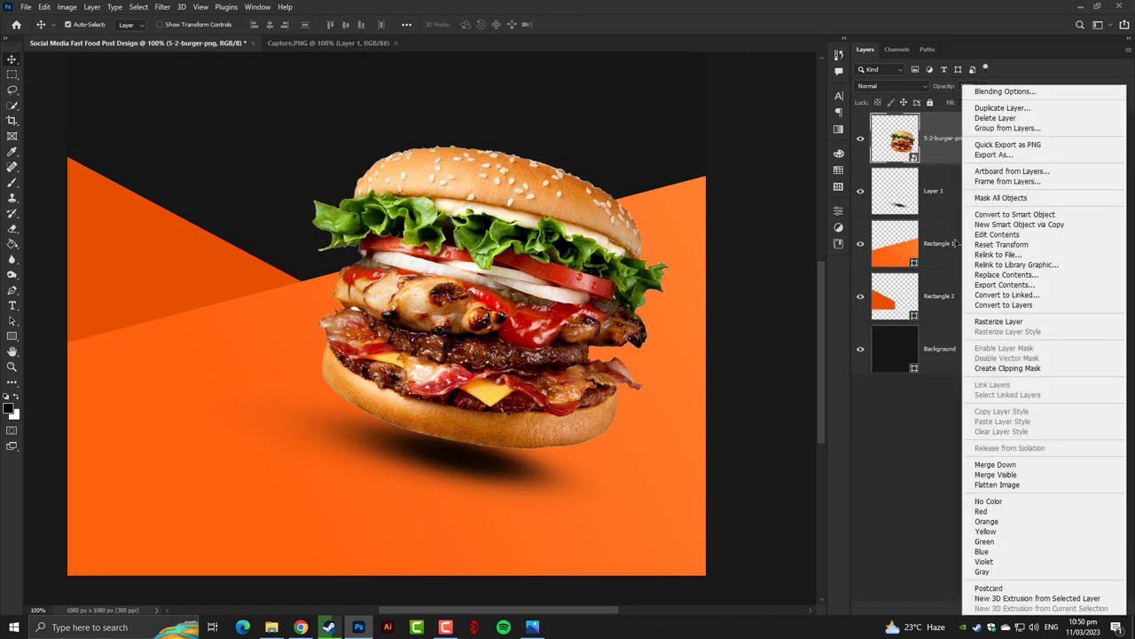
{"action": "left_click", "coordinate": [998, 321]}
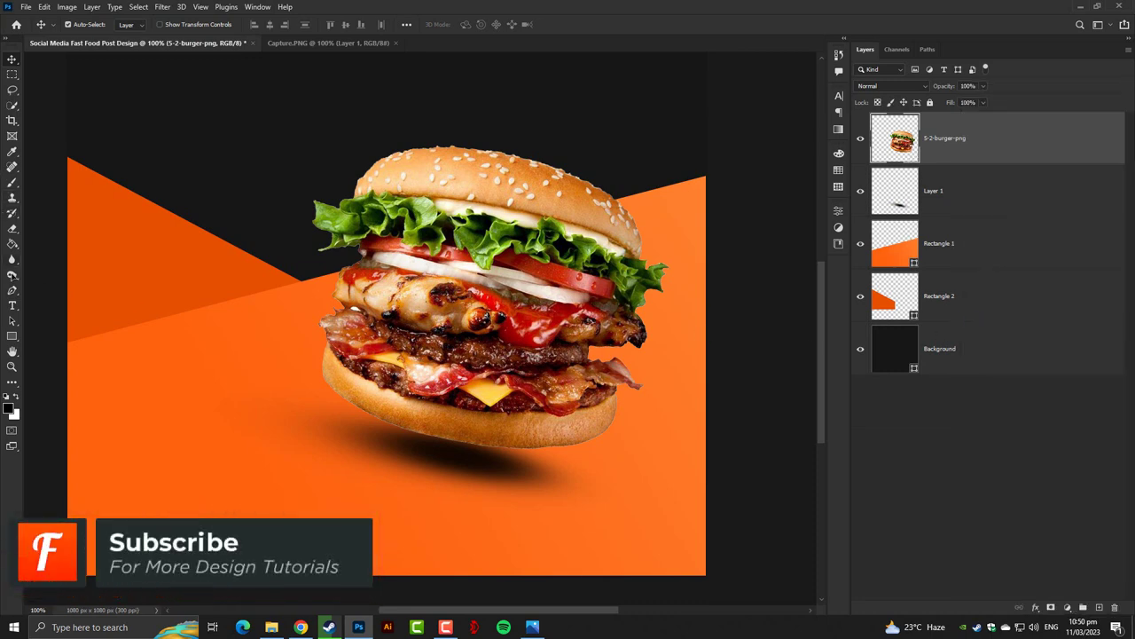
{"action": "right_click", "coordinate": [16, 274]}
{"action": "left_click", "coordinate": [54, 284]}
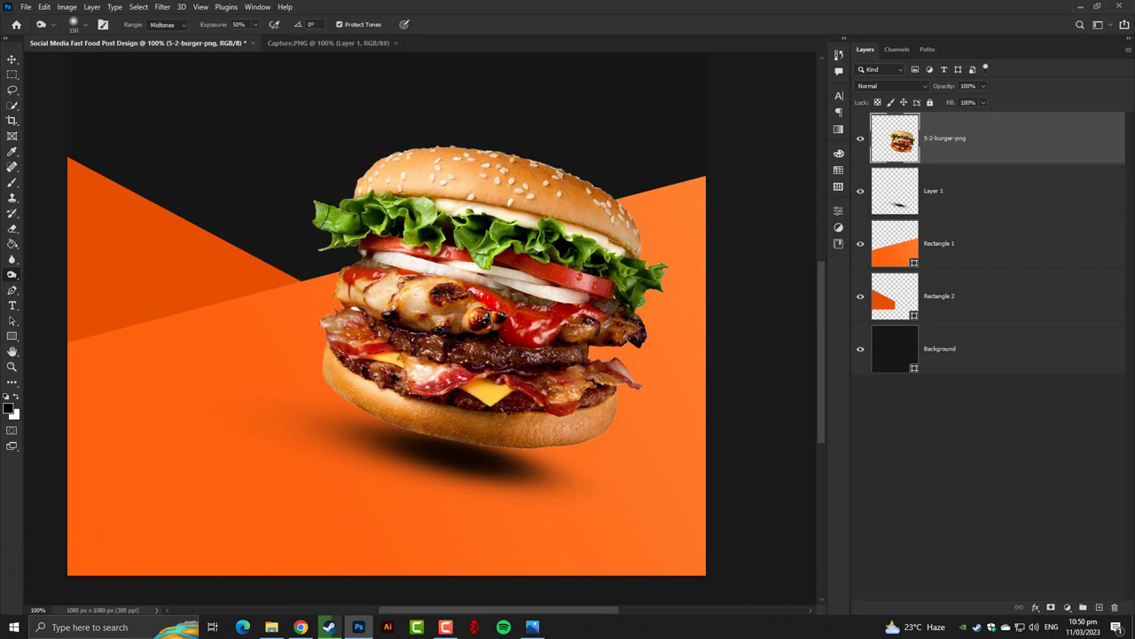
Step: Duplicate the burger layer and set the Dodge tool brush to size 70
{"action": "right_click", "coordinate": [12, 275]}
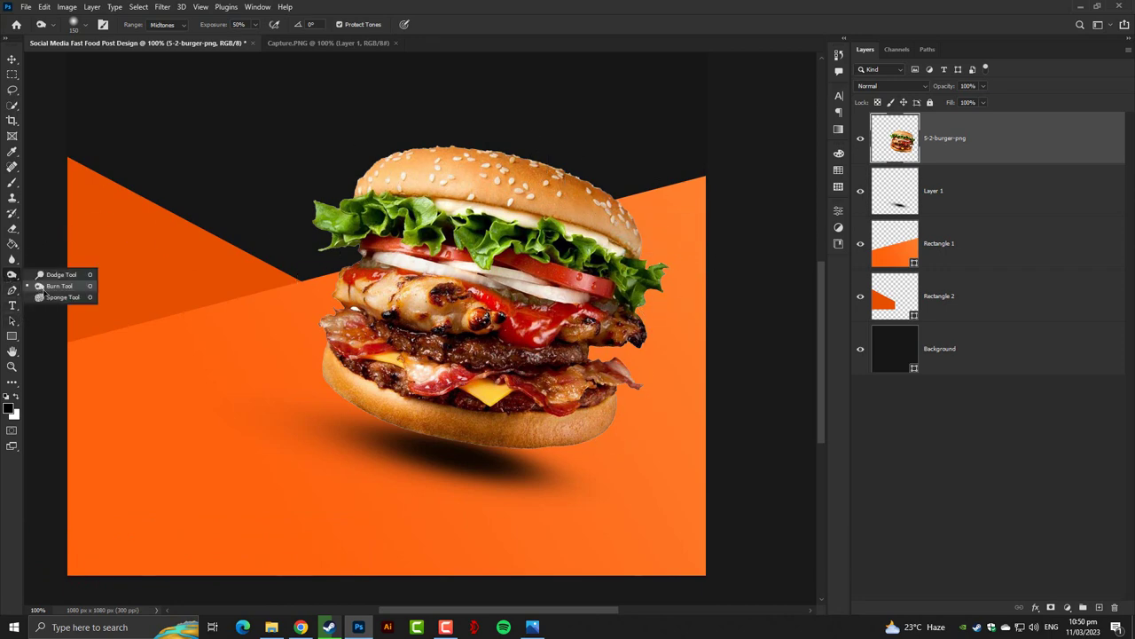
{"action": "left_click", "coordinate": [53, 274]}
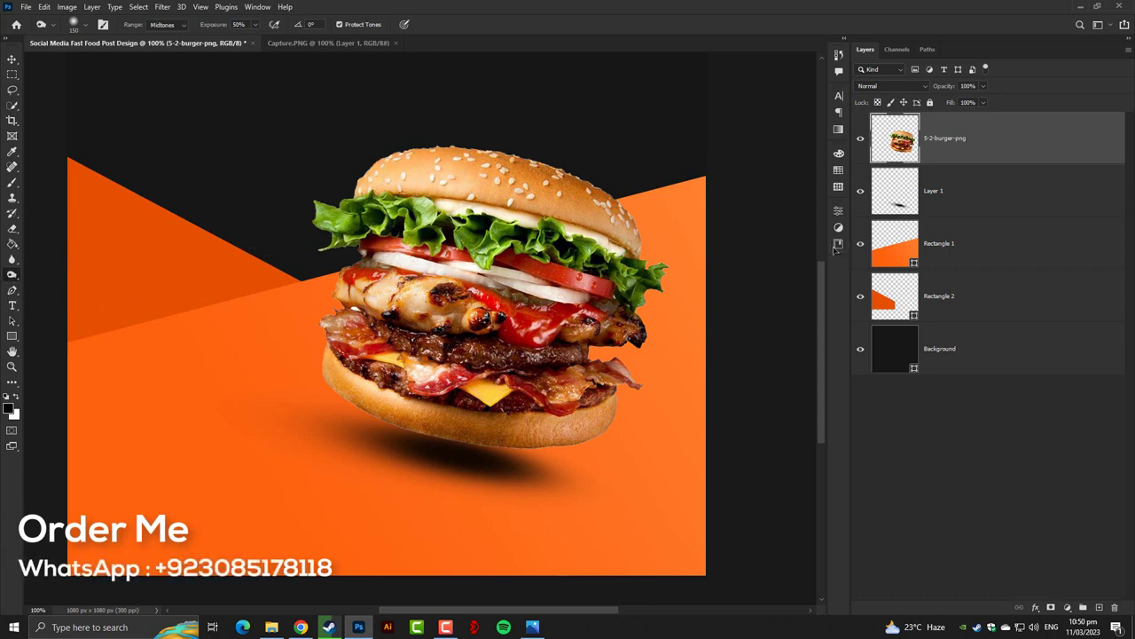
{"action": "key", "text": "ctrl+j"}
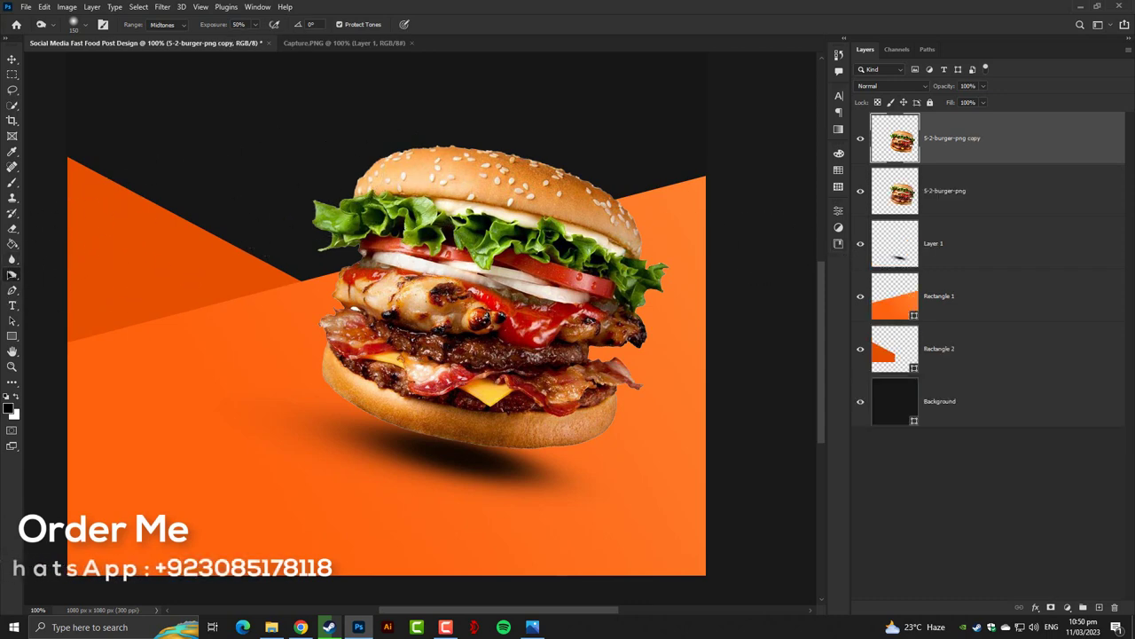
{"action": "right_click", "coordinate": [12, 269]}
{"action": "left_click", "coordinate": [55, 275]}
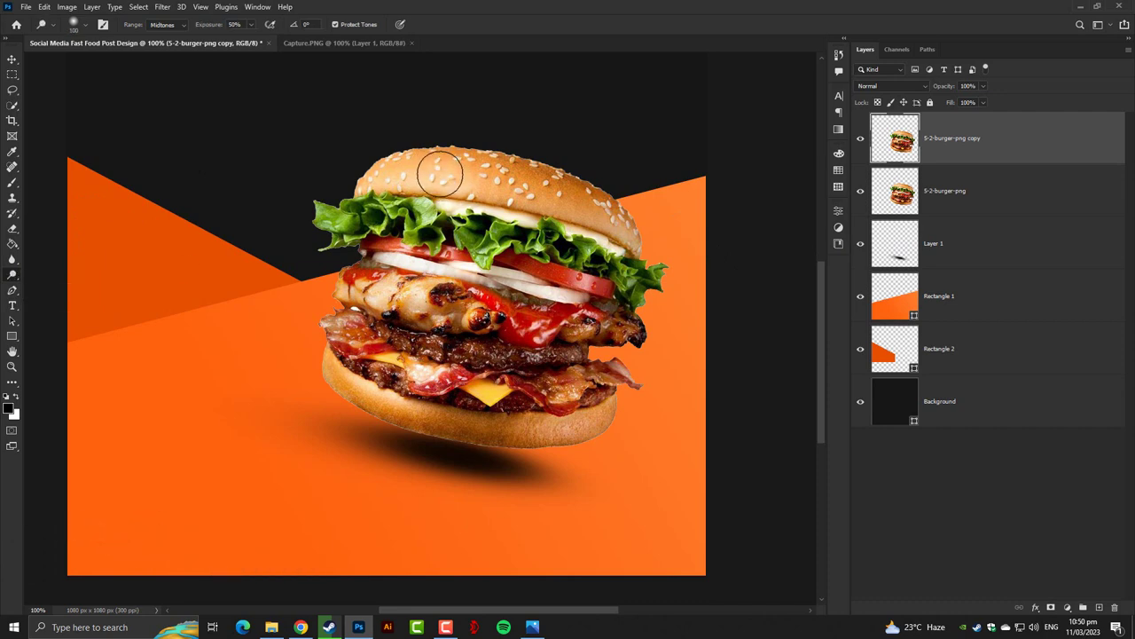
{"action": "key", "text": "bracketright"}
{"action": "key", "text": "bracketright"}
{"action": "key", "text": "bracketright"}
{"action": "key", "text": "bracketleft"}
{"action": "key", "text": "bracketleft"}
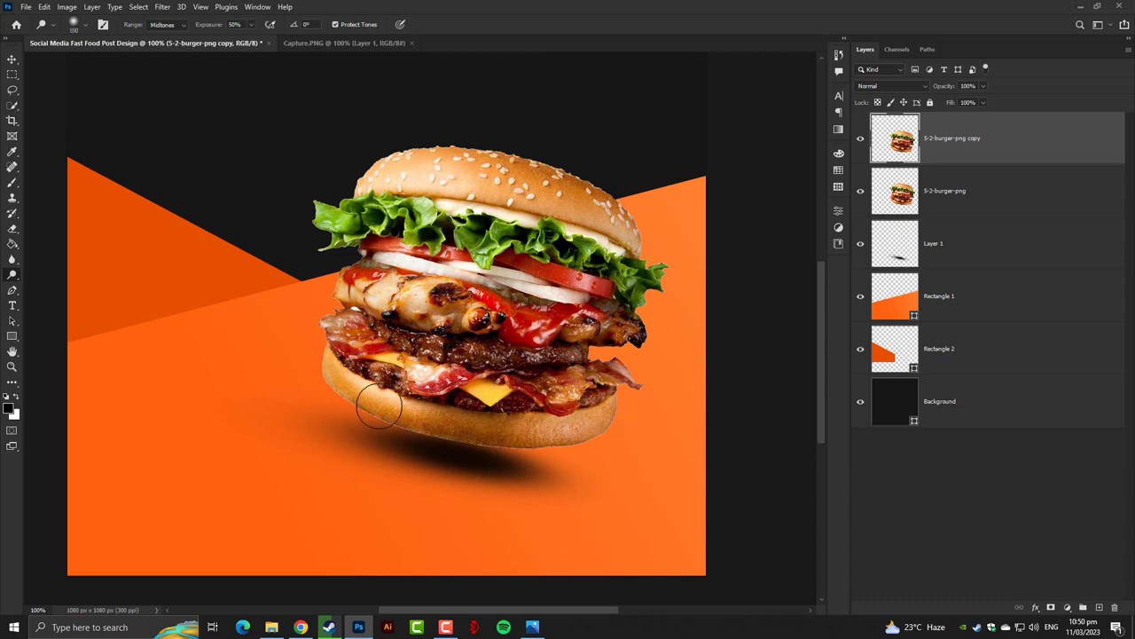
{"action": "key", "text": "bracketright"}
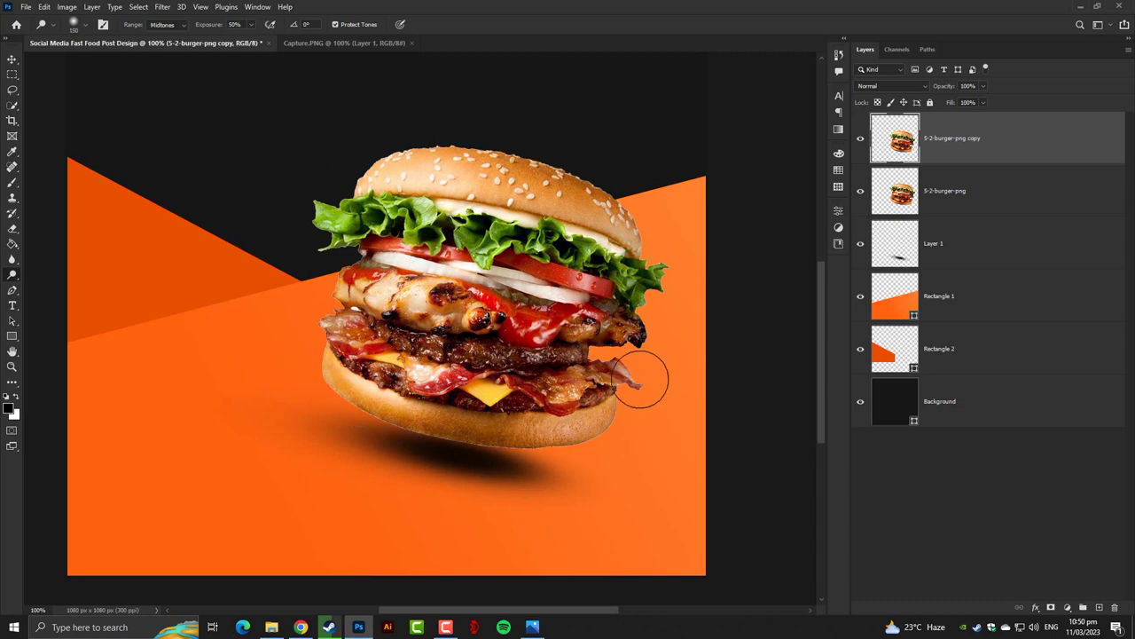
{"action": "key", "text": "bracketleft"}
{"action": "key", "text": "bracketleft"}
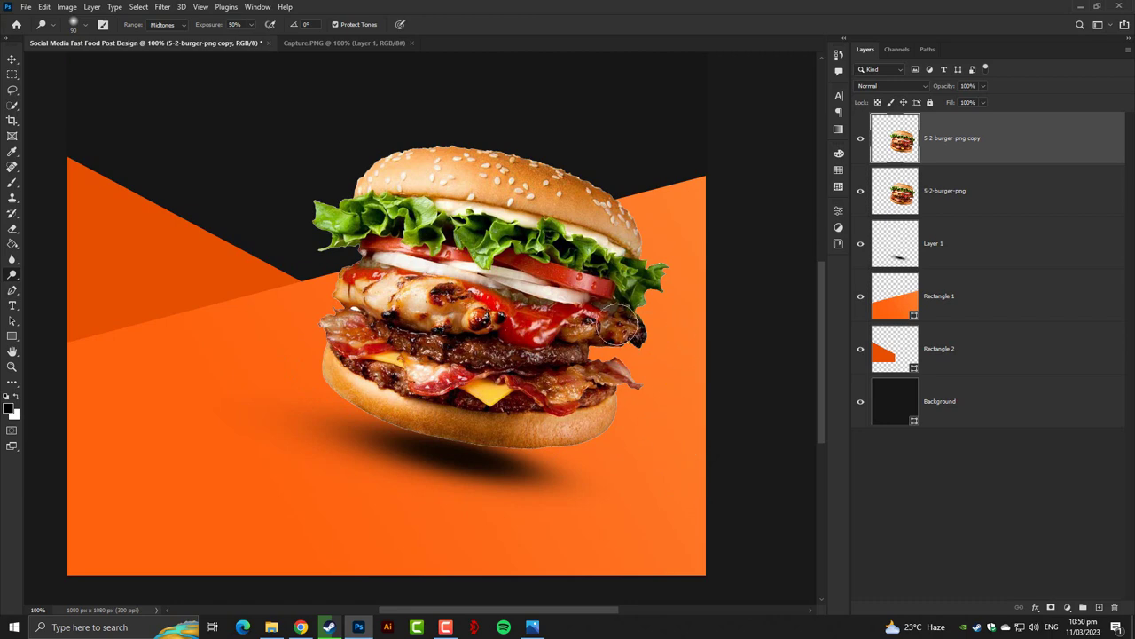
{"action": "key", "text": "bracketright"}
{"action": "key", "text": "bracketright"}
{"action": "key", "text": "bracketright"}
{"action": "key", "text": "bracketright"}
{"action": "key", "text": "bracketleft"}
{"action": "key", "text": "bracketleft"}
{"action": "key", "text": "bracketleft"}
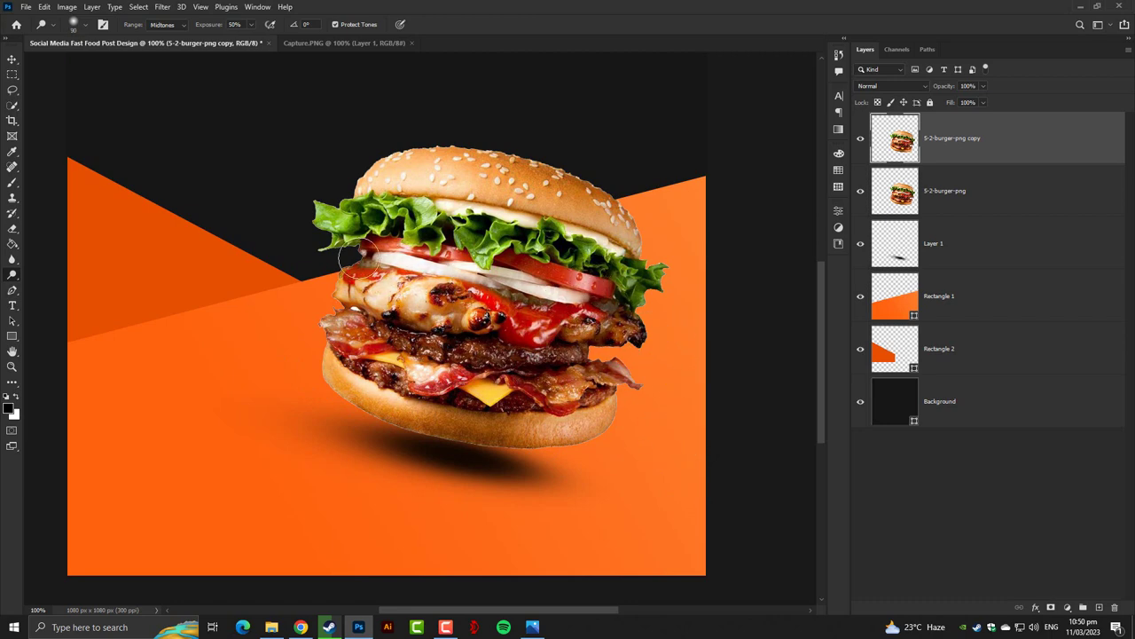
{"action": "key", "text": "bracketleft"}
{"action": "key", "text": "bracketleft"}
{"action": "key", "text": "bracketleft"}
Step: Burn the burger's right edge, bacon and bottom bun with a 100-size brush
{"action": "right_click", "coordinate": [13, 275]}
{"action": "left_click", "coordinate": [53, 283]}
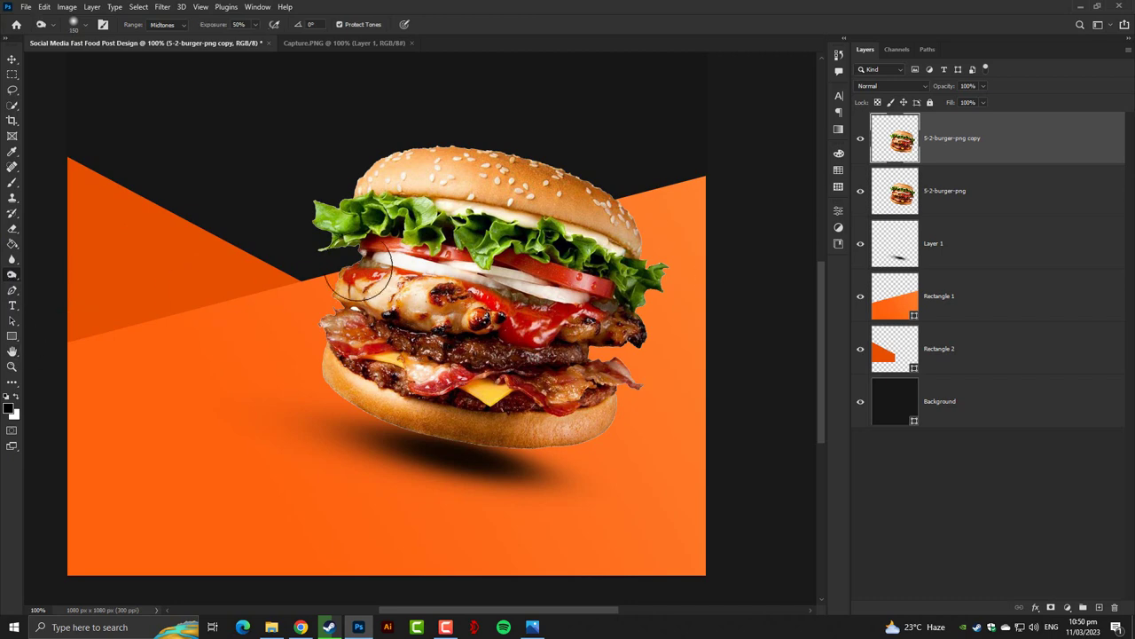
{"action": "key", "text": "bracketleft"}
{"action": "key", "text": "bracketleft"}
{"action": "key", "text": "bracketleft"}
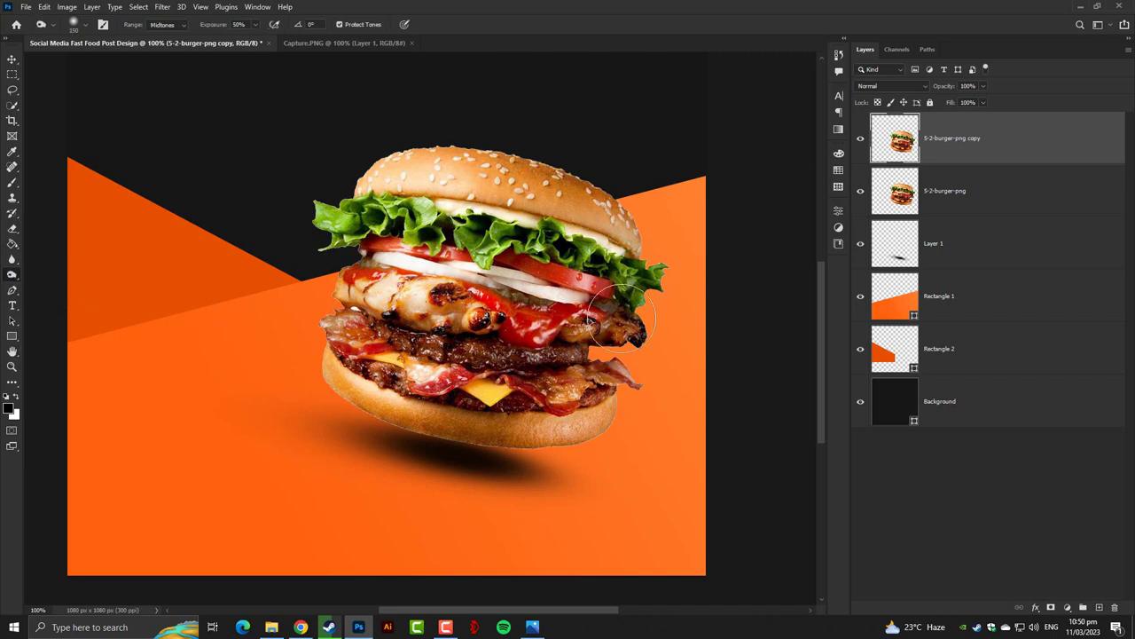
{"action": "left_click_drag", "start_coordinate": [626, 306], "coordinate": [559, 341]}
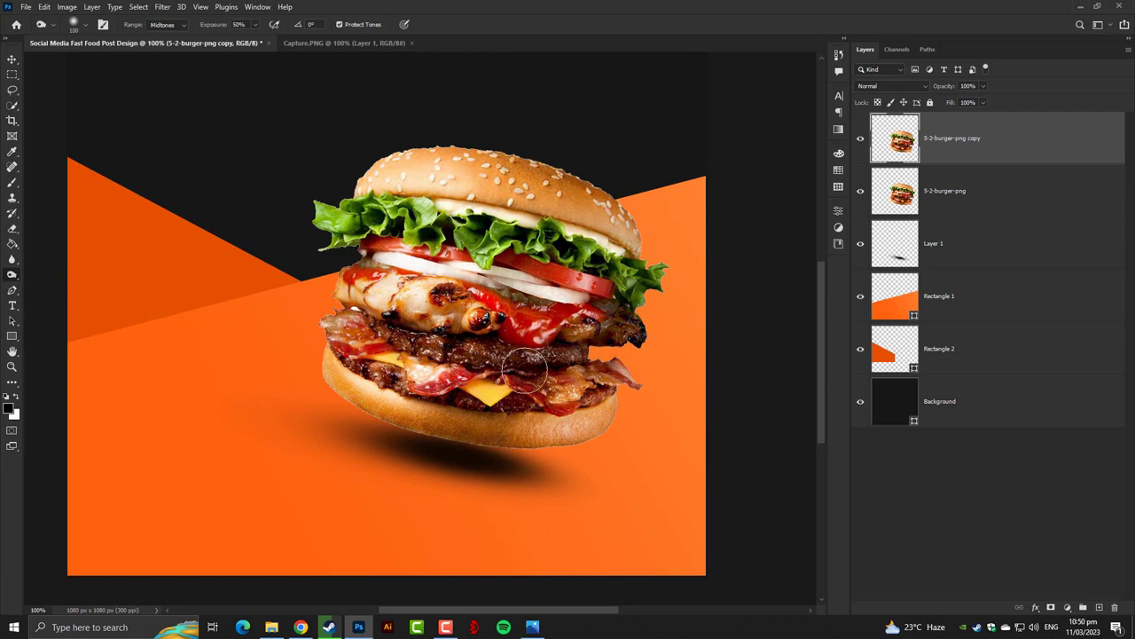
{"action": "mouse_move", "coordinate": [395, 349]}
{"action": "left_mouse_down"}
{"action": "mouse_move", "coordinate": [484, 417]}
{"action": "mouse_move", "coordinate": [404, 275]}
{"action": "mouse_move", "coordinate": [435, 235]}
{"action": "left_mouse_up"}
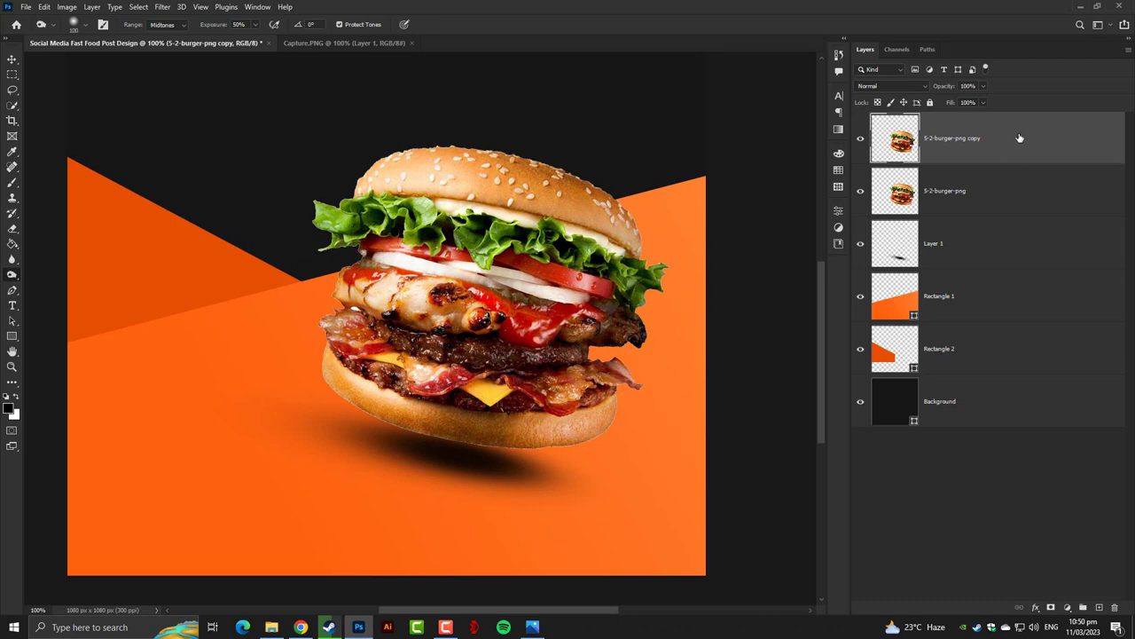
Step: Set the burger copy's opacity to 64%, deselect layers, and view the whole canvas
{"action": "left_click_drag", "start_coordinate": [983, 86], "coordinate": [952, 103]}
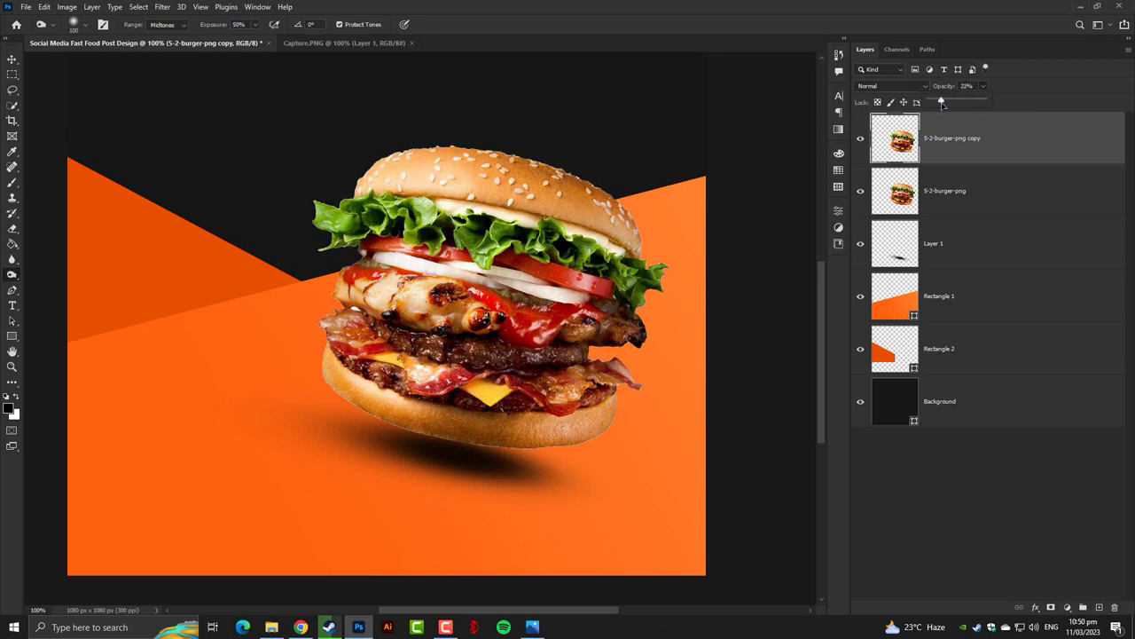
{"action": "left_click", "coordinate": [859, 142]}
{"action": "left_click", "coordinate": [957, 489]}
{"action": "key", "text": "ctrl+minus"}
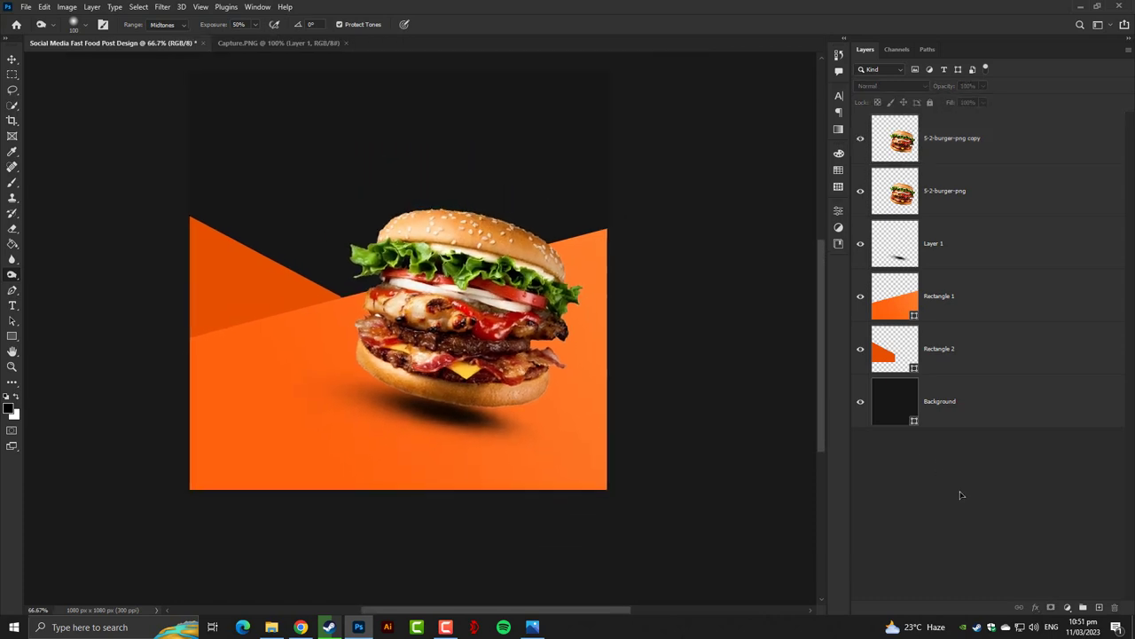
{"action": "key", "text": "ctrl+minus"}
{"action": "key", "text": "ctrl+minus"}
{"action": "key", "text": "ctrl+minus"}
{"action": "key", "text": "ctrl+plus"}
{"action": "key", "text": "ctrl+plus"}
{"action": "key", "text": "ctrl+plus"}
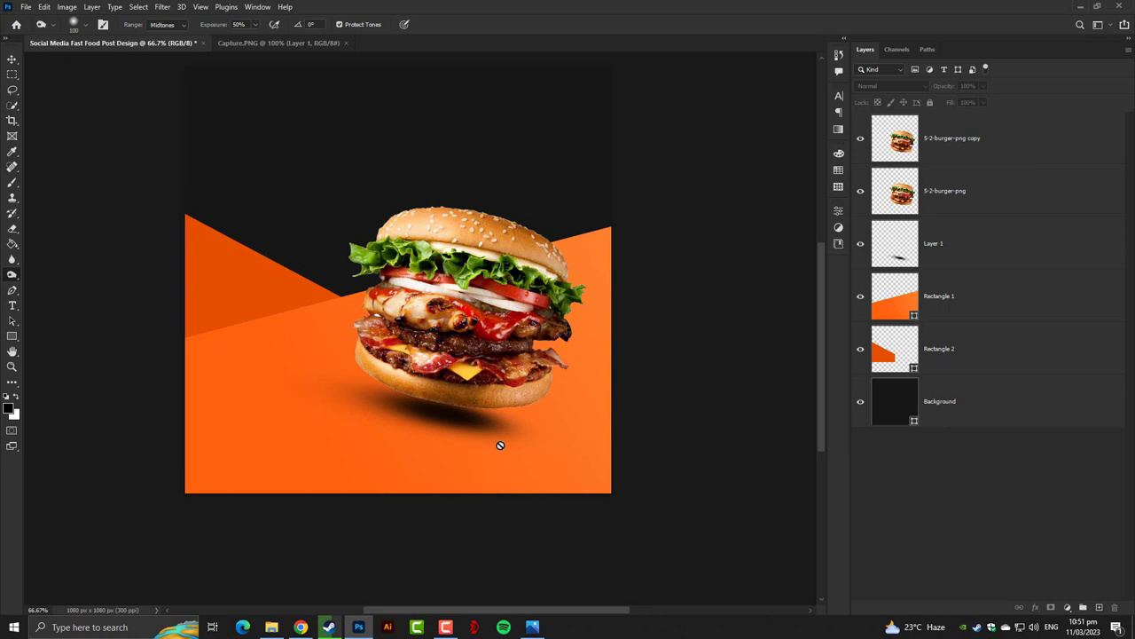
Step: Raise the Layer 1 shadow's opacity to 65%
{"action": "left_click", "coordinate": [942, 251]}
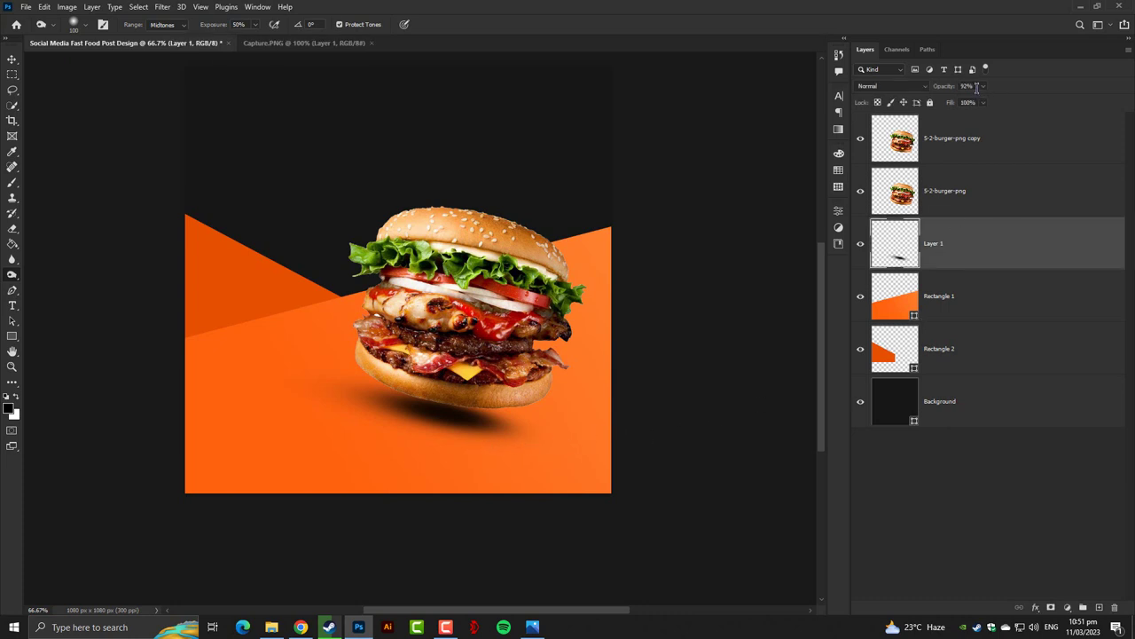
{"action": "left_click", "coordinate": [983, 86]}
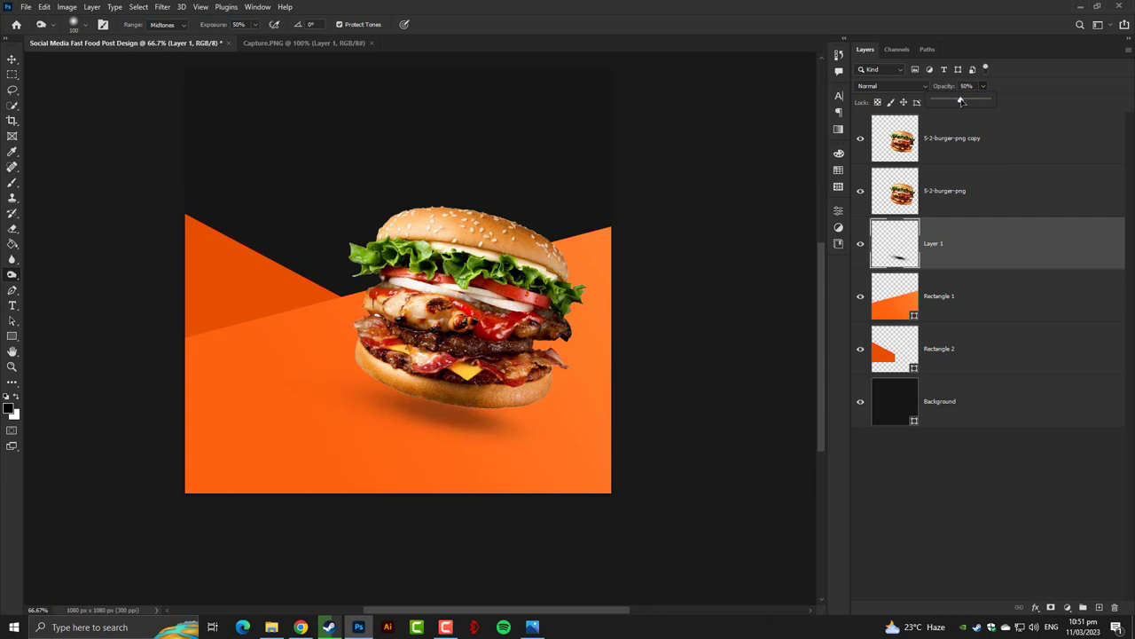
{"action": "left_click_drag", "start_coordinate": [961, 102], "coordinate": [970, 101]}
Step: Shift the shadow lower and right and widen it with perspective beneath the burger
{"action": "left_click", "coordinate": [13, 59]}
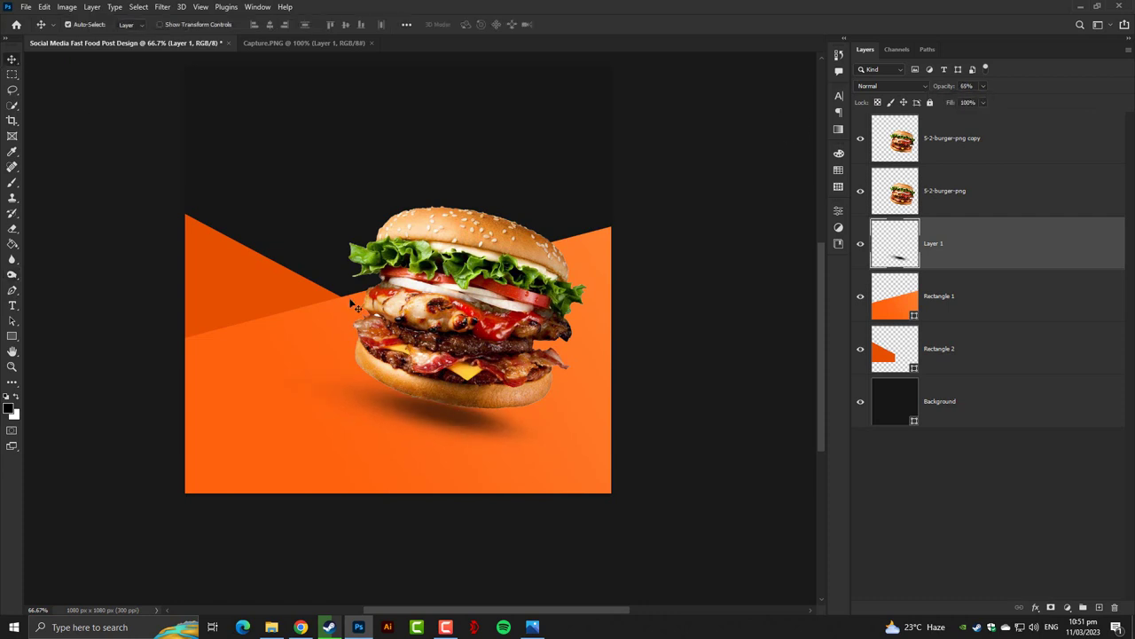
{"action": "key", "text": "ctrl+t"}
{"action": "mouse_move", "coordinate": [480, 419]}
{"action": "left_mouse_down"}
{"action": "mouse_move", "coordinate": [492, 446]}
{"action": "mouse_move", "coordinate": [492, 434]}
{"action": "left_mouse_up"}
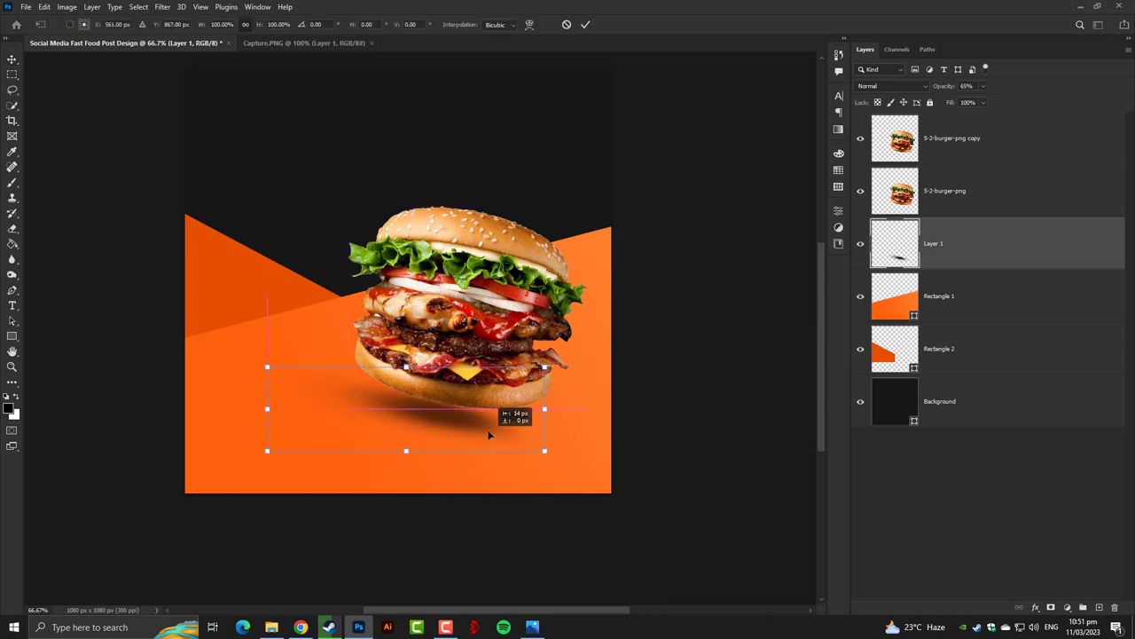
{"action": "left_click_drag", "start_coordinate": [544, 366], "coordinate": [613, 366]}
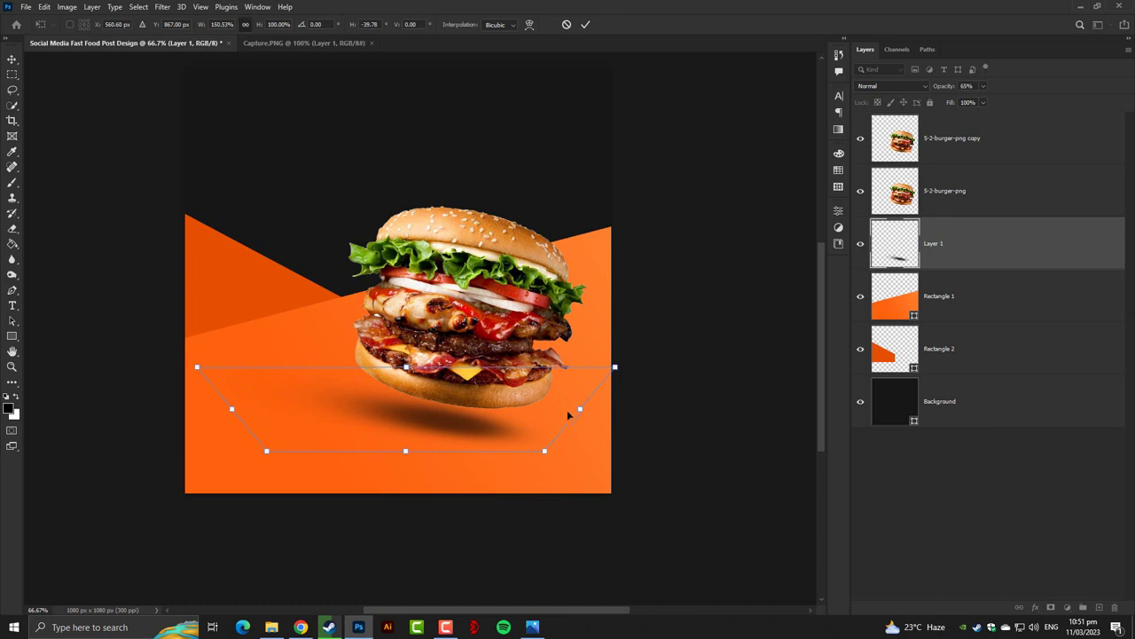
{"action": "left_click_drag", "start_coordinate": [569, 413], "coordinate": [625, 429]}
{"action": "key", "text": "Return"}
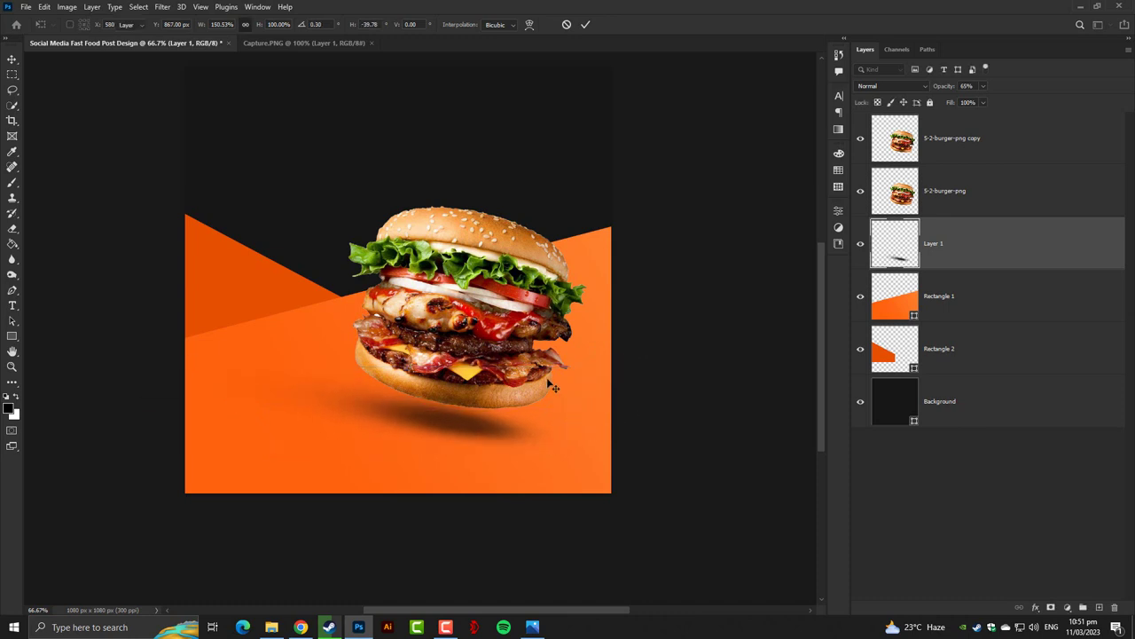
{"action": "scroll", "coordinate": [550, 383], "scroll_direction": "up", "scroll_amount": 1}
{"action": "scroll", "coordinate": [550, 383], "scroll_direction": "down", "scroll_amount": 1}
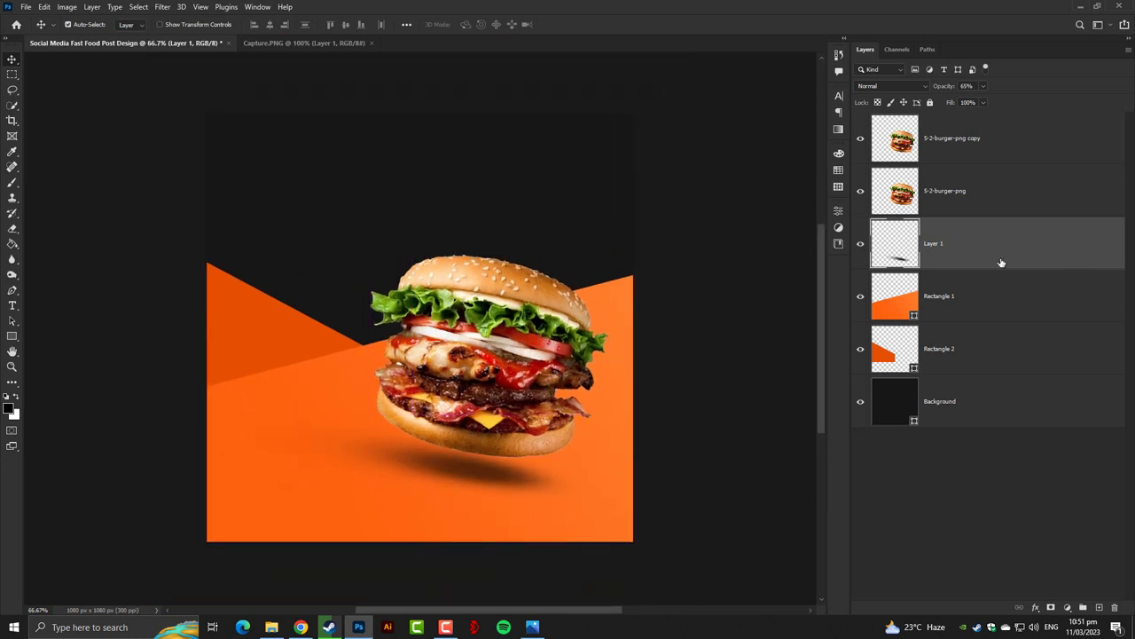
Step: Scale both burger layers and Layer 1 together to about 114% and move them up
{"action": "left_click", "coordinate": [958, 190]}
{"action": "left_click", "coordinate": [965, 152]}
{"action": "left_click", "coordinate": [965, 266], "text": "shift"}
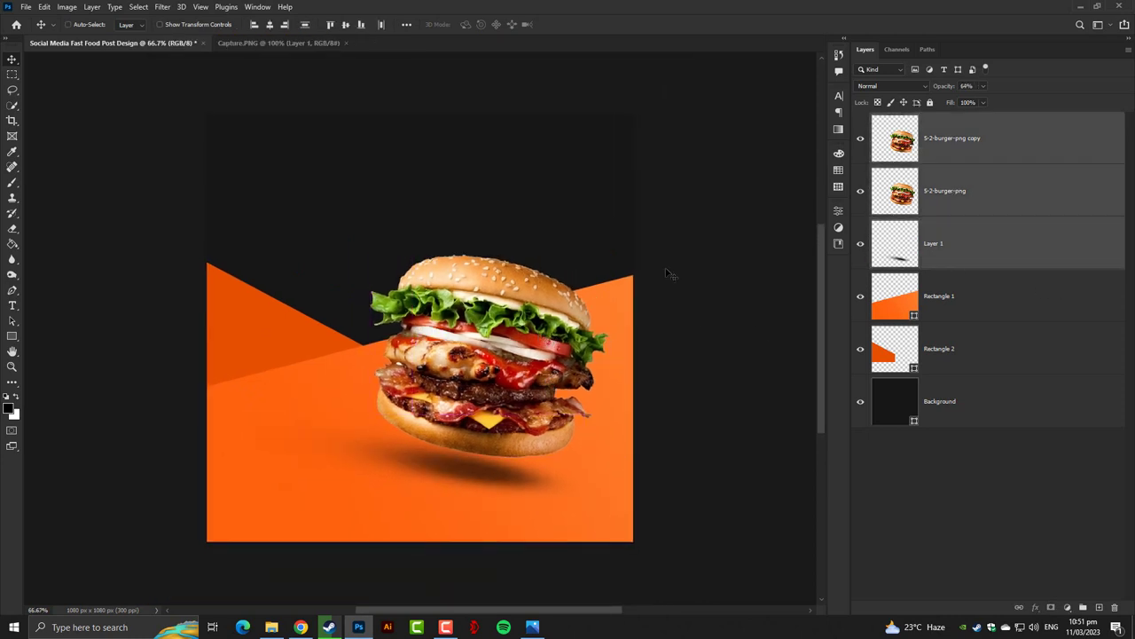
{"action": "key", "text": "ctrl+t"}
{"action": "left_click_drag", "start_coordinate": [610, 254], "coordinate": [630, 237]}
{"action": "mouse_move", "coordinate": [586, 298]}
{"action": "left_mouse_down"}
{"action": "mouse_move", "coordinate": [582, 249]}
{"action": "mouse_move", "coordinate": [571, 250]}
{"action": "left_mouse_up"}
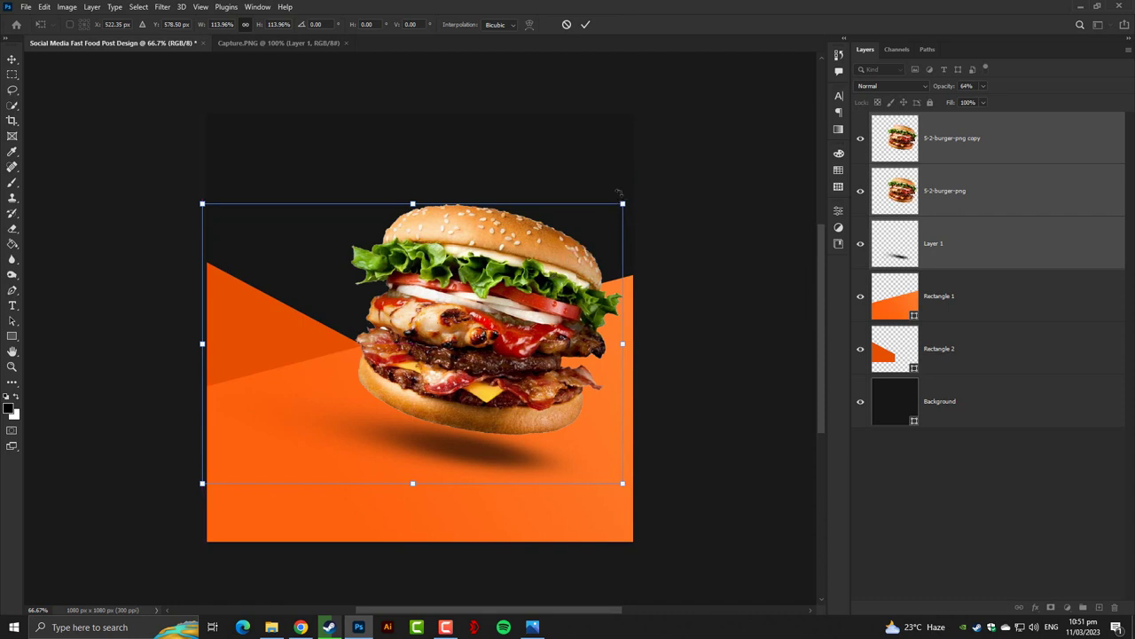
{"action": "key", "text": "Return"}
Step: Zoom to 100% and pan to the empty upper-left area of the post
{"action": "key", "text": "ctrl+plus"}
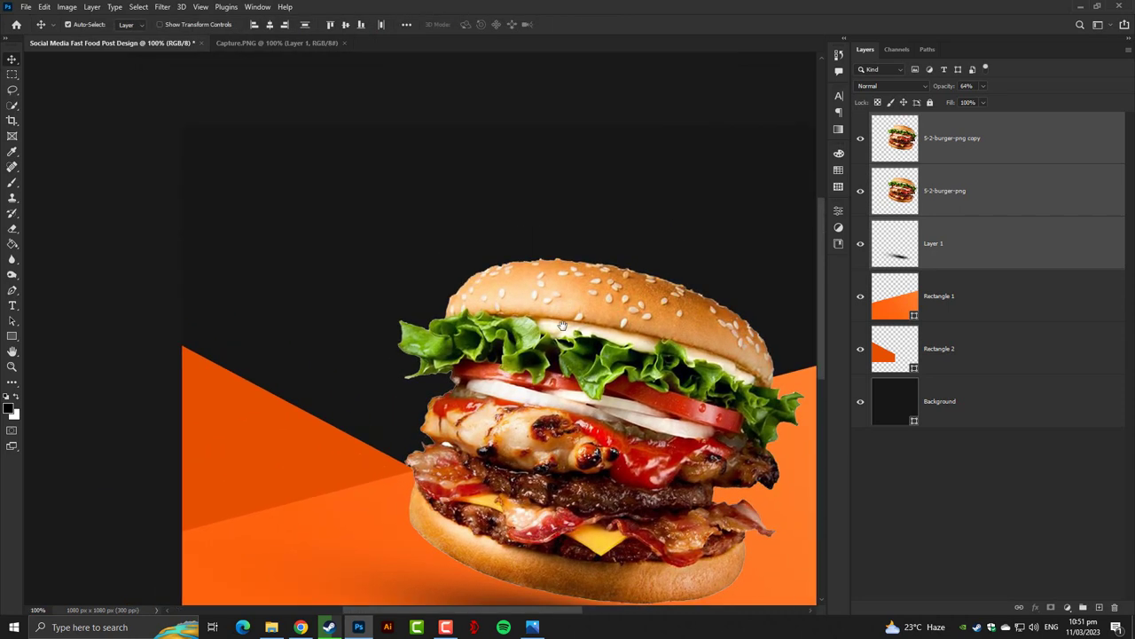
{"action": "left_click_drag", "start_coordinate": [561, 326], "coordinate": [478, 187]}
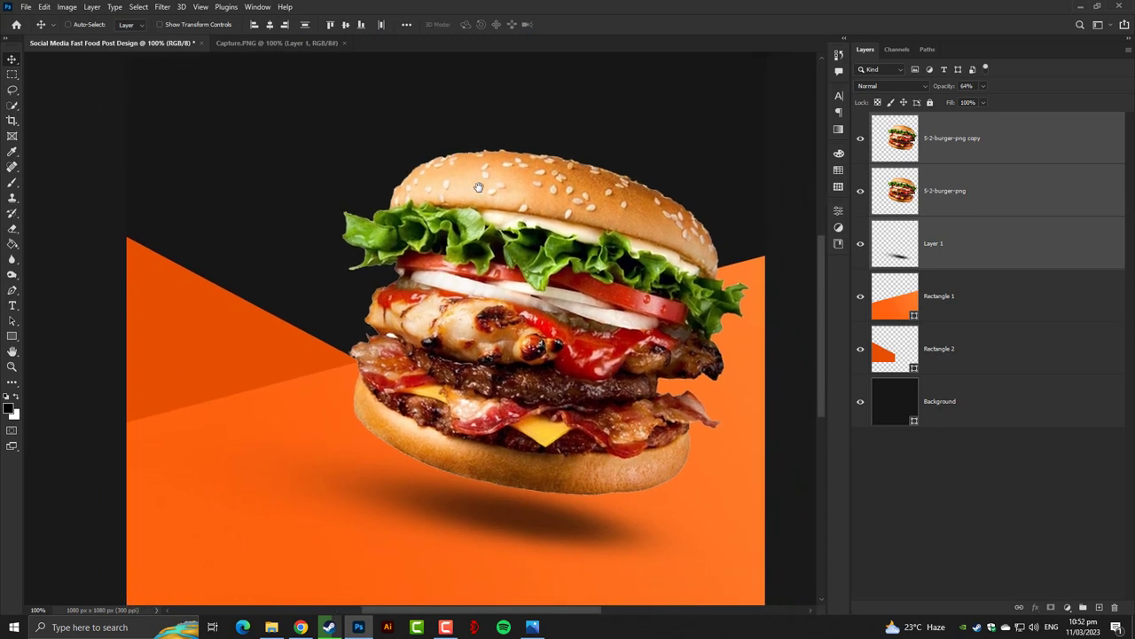
{"action": "key", "text": "ctrl+minus"}
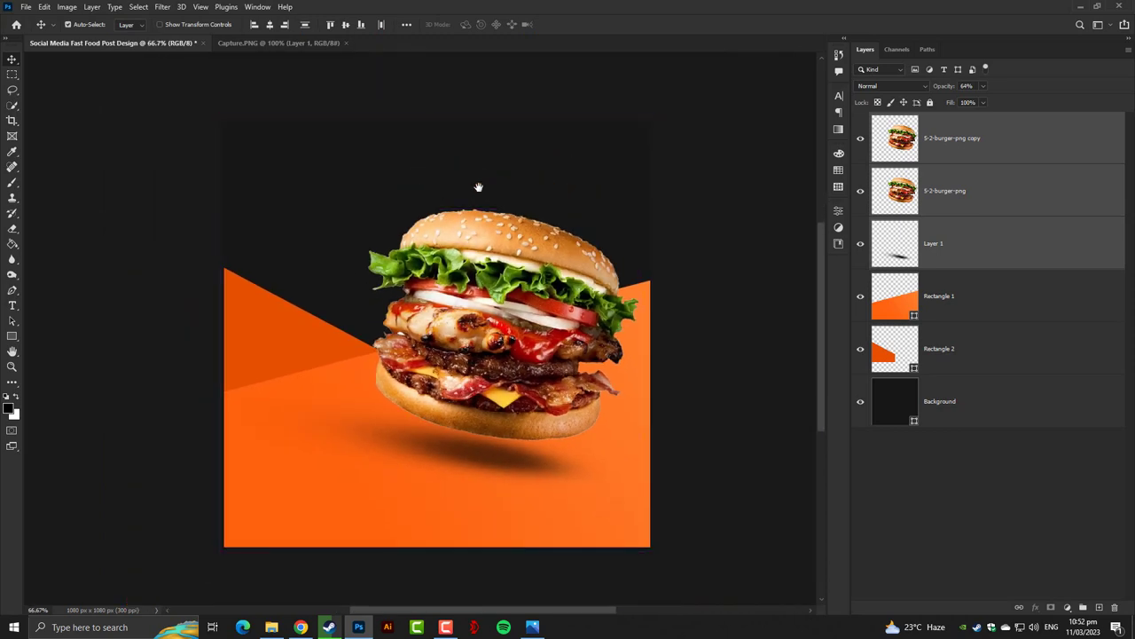
{"action": "key", "text": "ctrl+plus"}
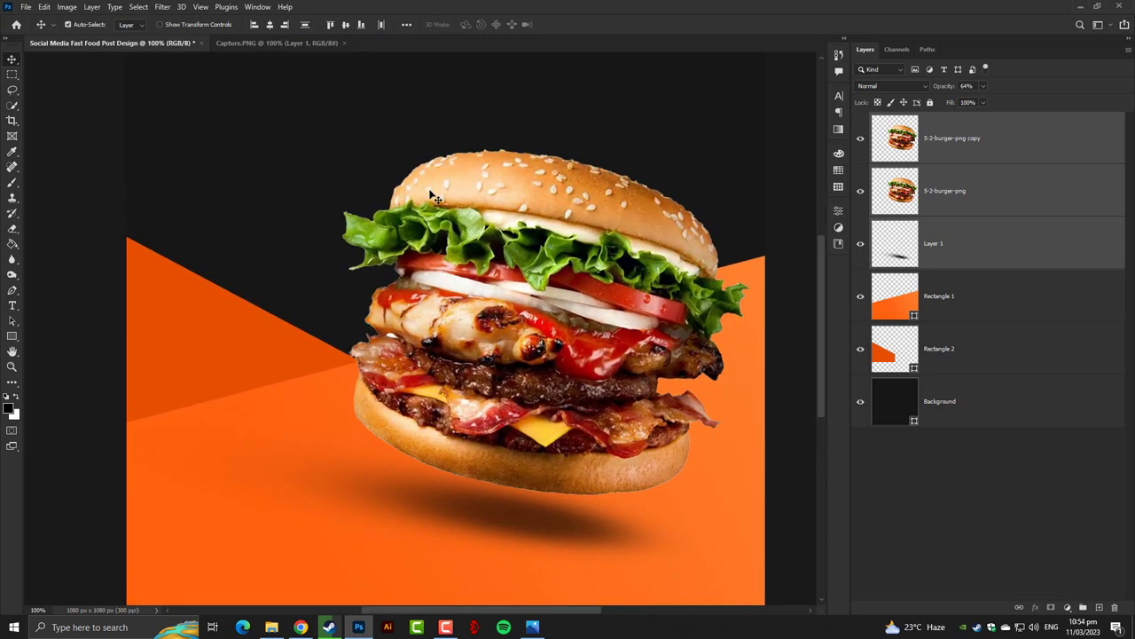
{"action": "left_click_drag", "start_coordinate": [432, 195], "coordinate": [484, 314]}
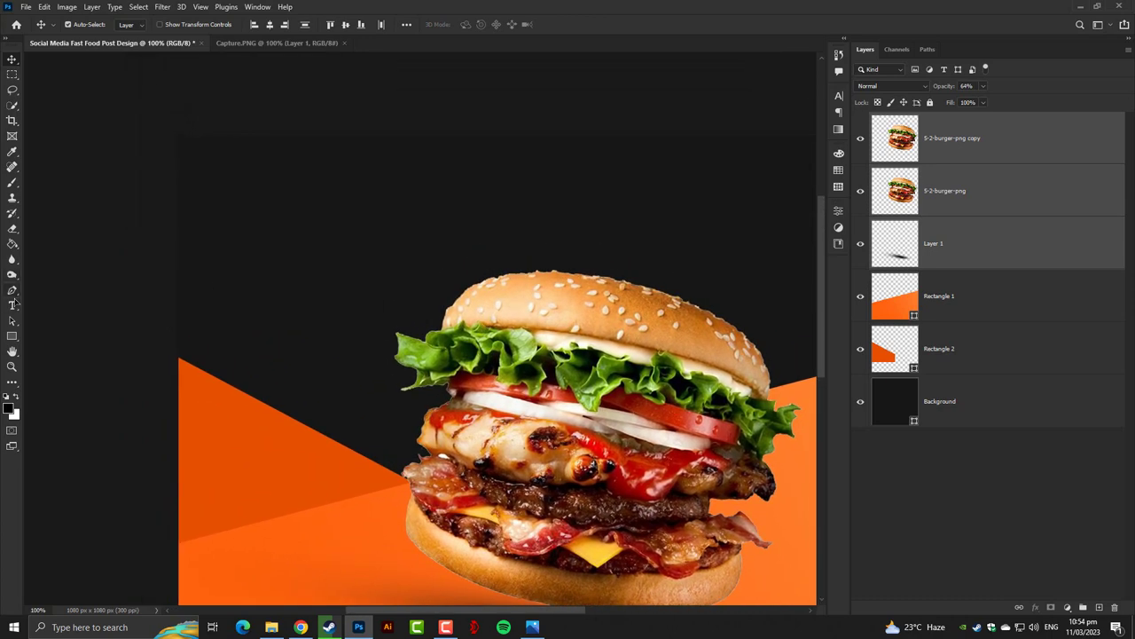
Step: Add a text layer at the upper left reading EXTRALARGE
{"action": "left_click", "coordinate": [12, 306]}
{"action": "left_click", "coordinate": [284, 241]}
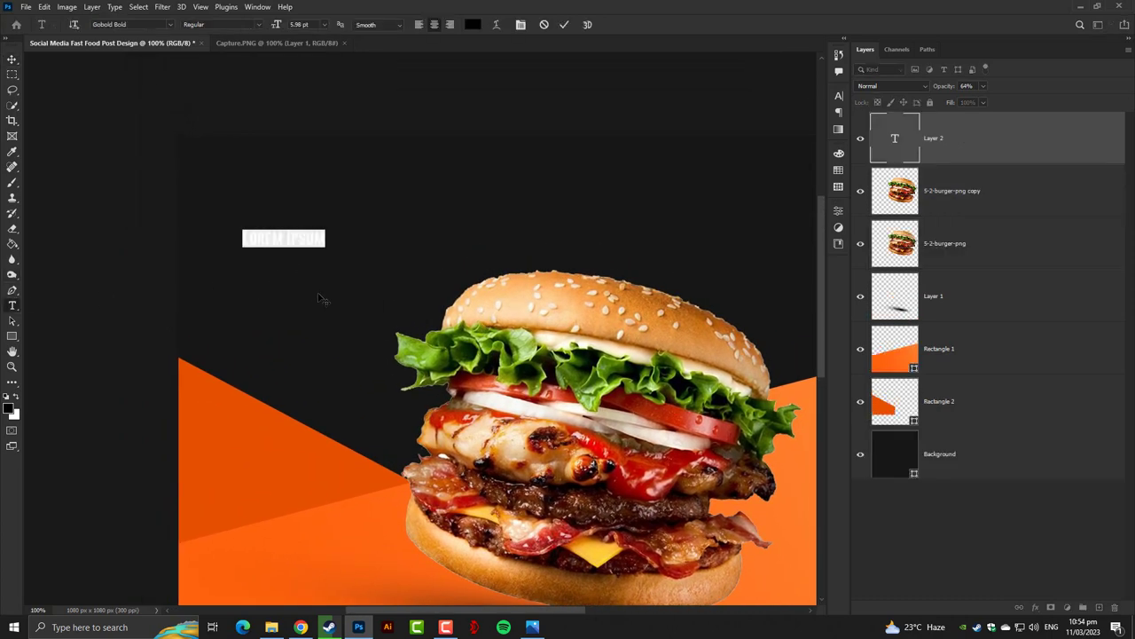
{"action": "key", "text": "BackSpace"}
{"action": "type", "text": "EXTRA"}
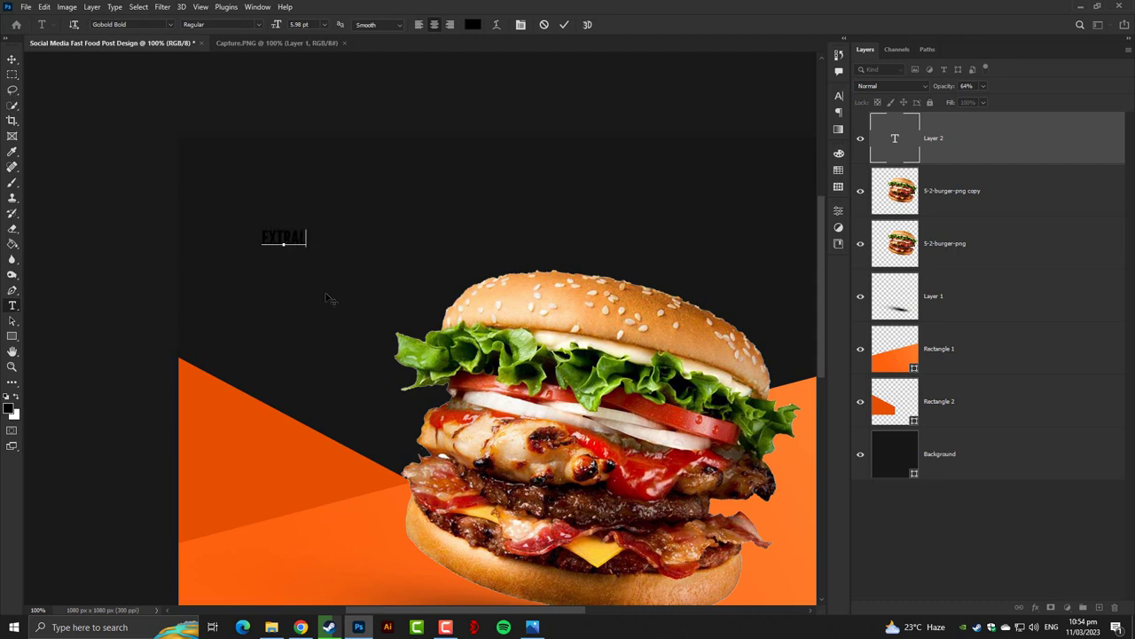
{"action": "type", "text": "LAR"}
{"action": "type", "text": "GE"}
Step: Make the EXTRALARGE text white (#ffffff) in Gotham Light and commit it
{"action": "key", "text": "ctrl+a"}
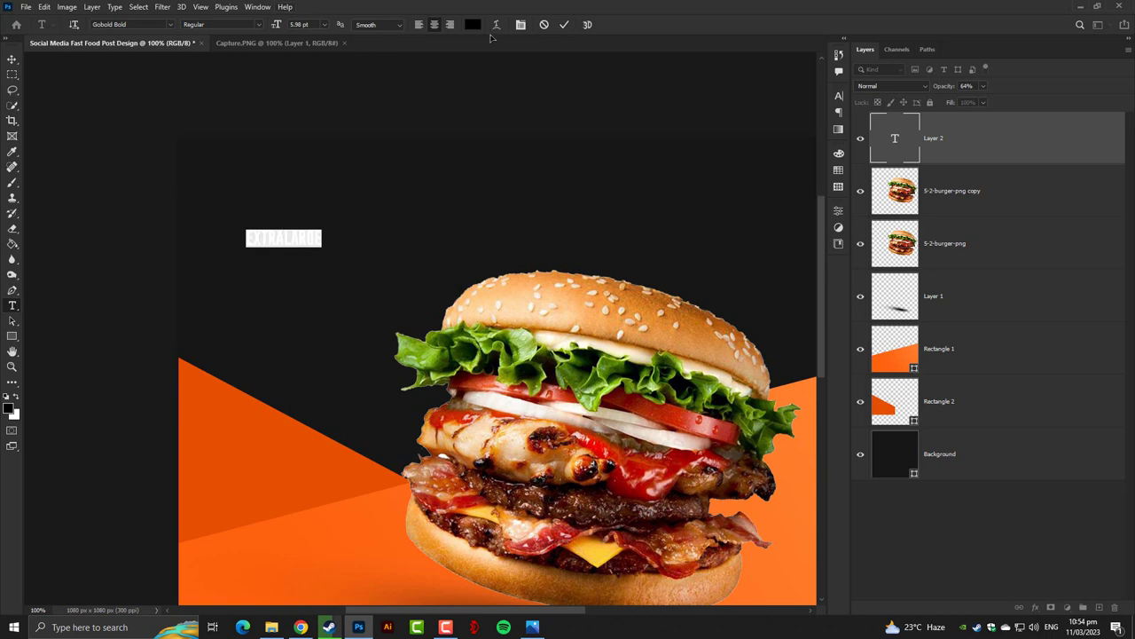
{"action": "left_click", "coordinate": [472, 24]}
{"action": "type", "text": "ffffff"}
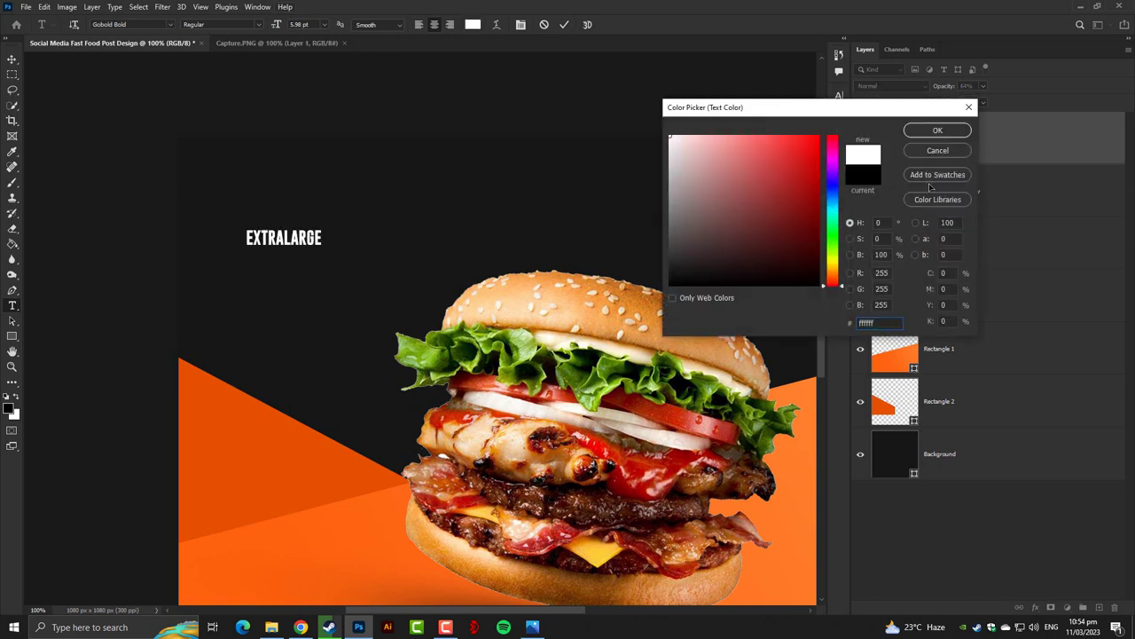
{"action": "left_click", "coordinate": [939, 135]}
{"action": "left_click", "coordinate": [170, 24]}
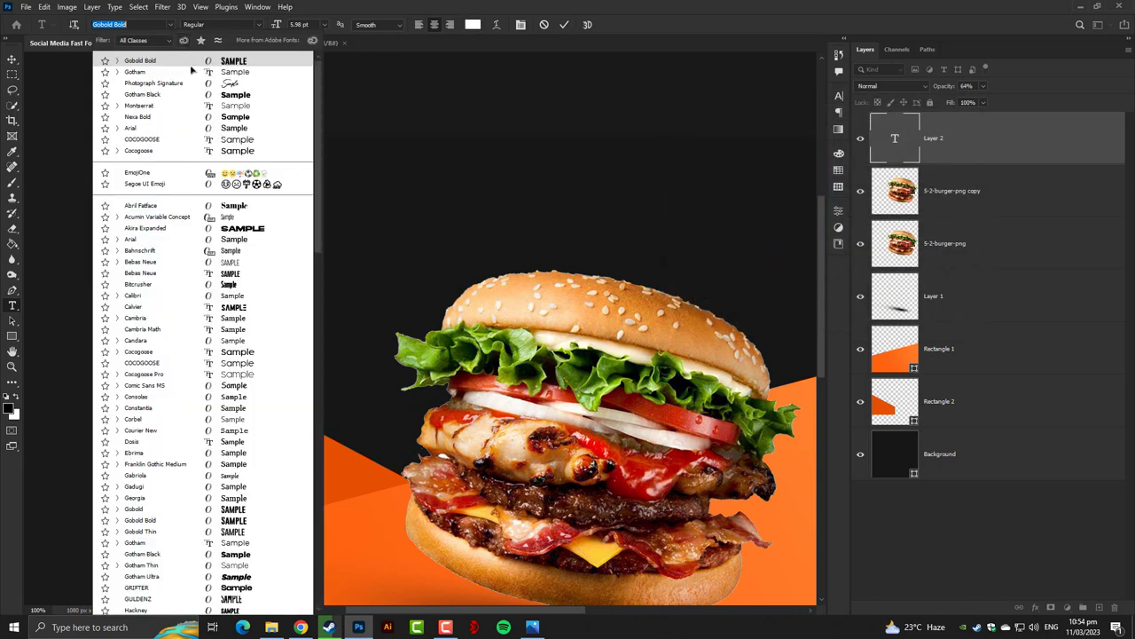
{"action": "key", "text": "Down"}
{"action": "key", "text": "Down"}
{"action": "key", "text": "Down"}
{"action": "key", "text": "Down"}
{"action": "key", "text": "Down"}
{"action": "key", "text": "Down"}
{"action": "key", "text": "Down"}
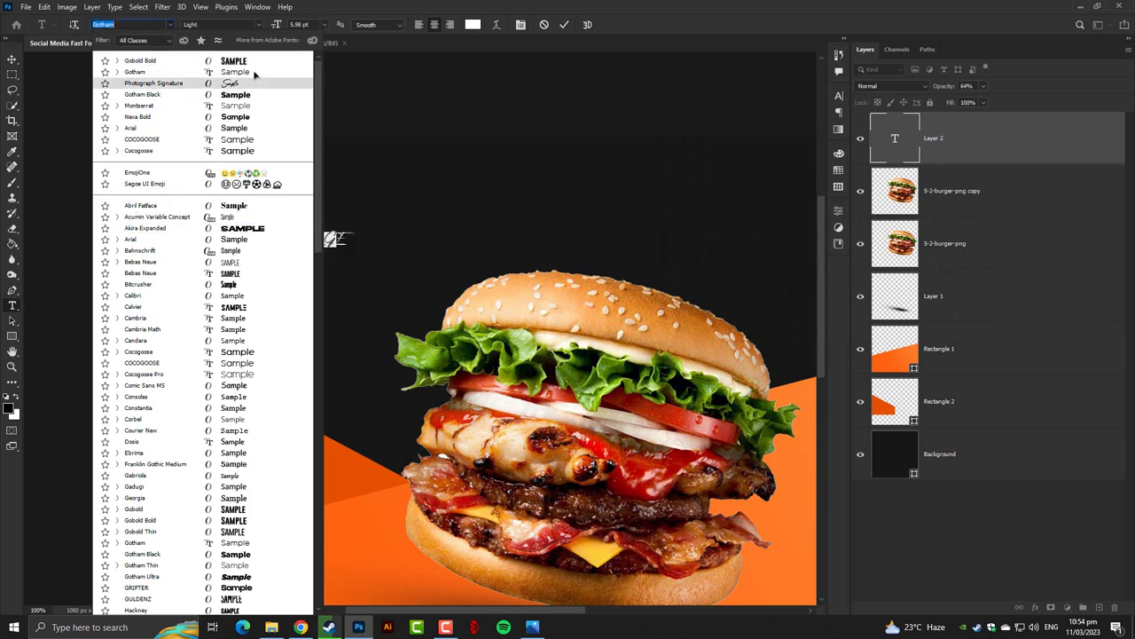
{"action": "left_click", "coordinate": [256, 72]}
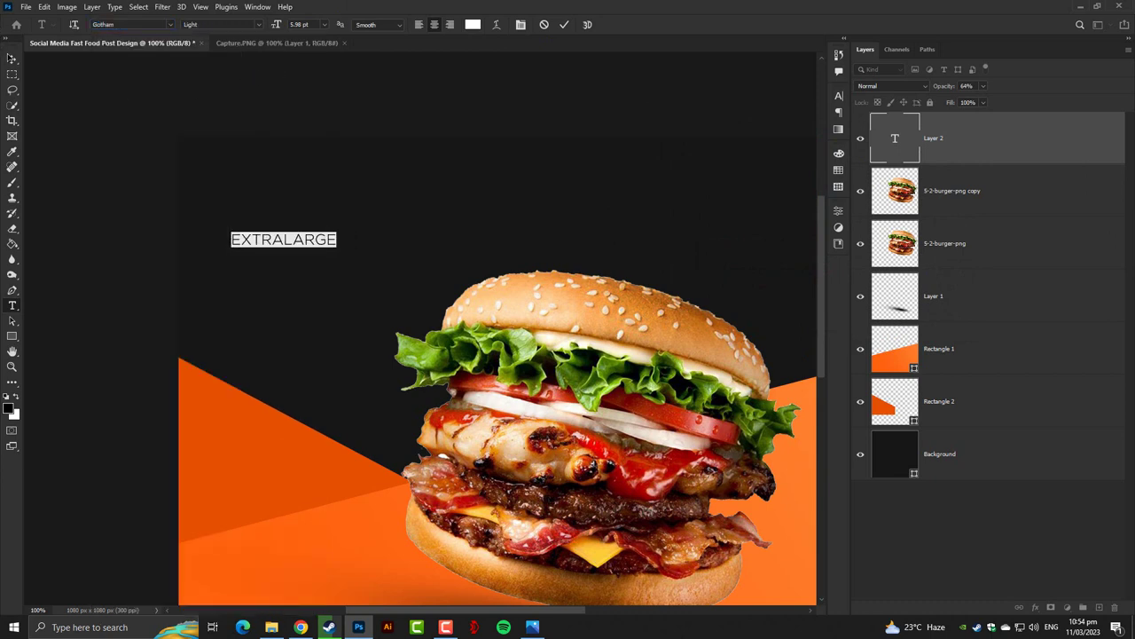
{"action": "key", "text": "ctrl+Return"}
Step: Enlarge the EXTRALARGE headline with Free Transform
{"action": "key", "text": "ctrl+t"}
{"action": "mouse_move", "coordinate": [339, 238]}
{"action": "left_mouse_down"}
{"action": "mouse_move", "coordinate": [545, 236]}
{"action": "mouse_move", "coordinate": [456, 233]}
{"action": "mouse_move", "coordinate": [461, 246]}
{"action": "left_mouse_up"}
{"action": "key", "text": "Return"}
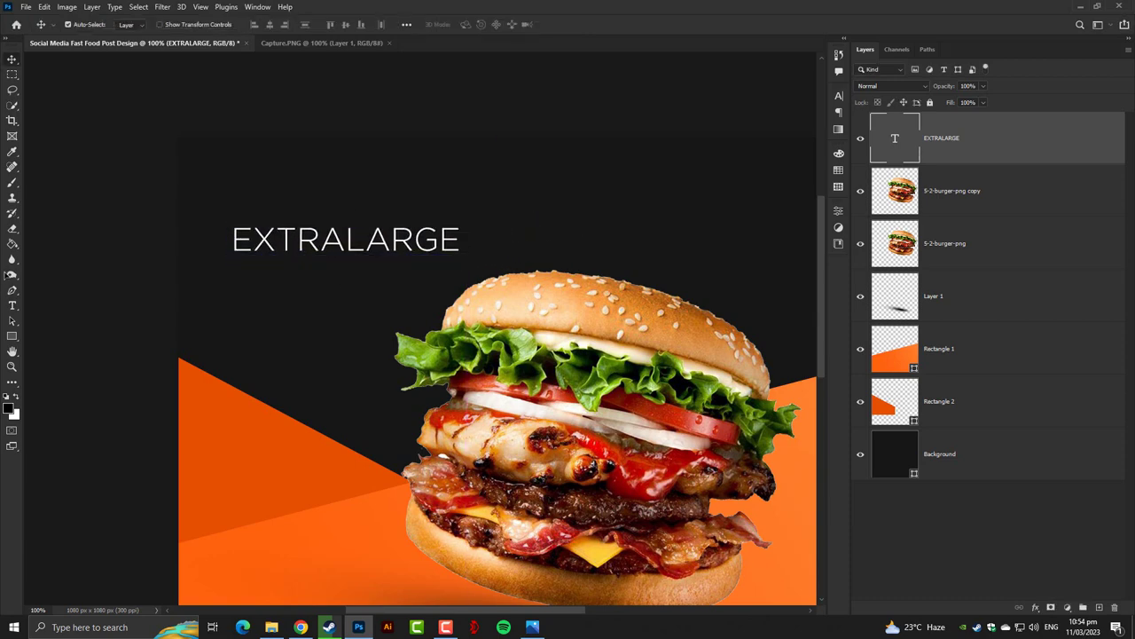
{"action": "left_click", "coordinate": [13, 305]}
Step: Type BURGER below EXTRALARGE and set it in Gobold Bold
{"action": "left_click", "coordinate": [211, 346]}
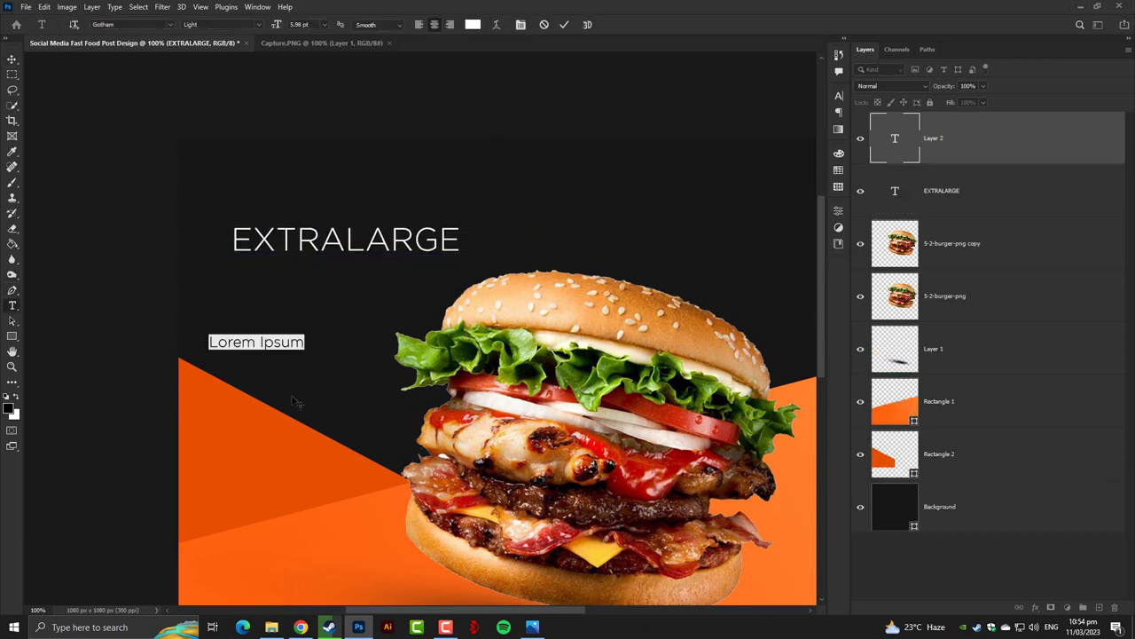
{"action": "type", "text": "BURG"}
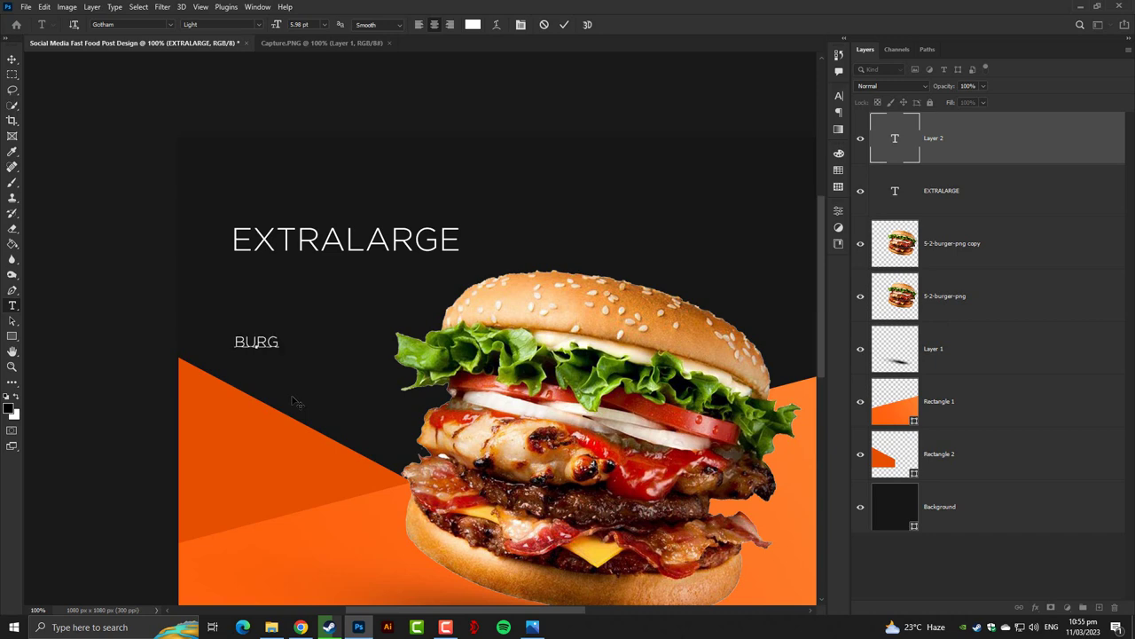
{"action": "type", "text": "ER"}
{"action": "key", "text": "ctrl+a"}
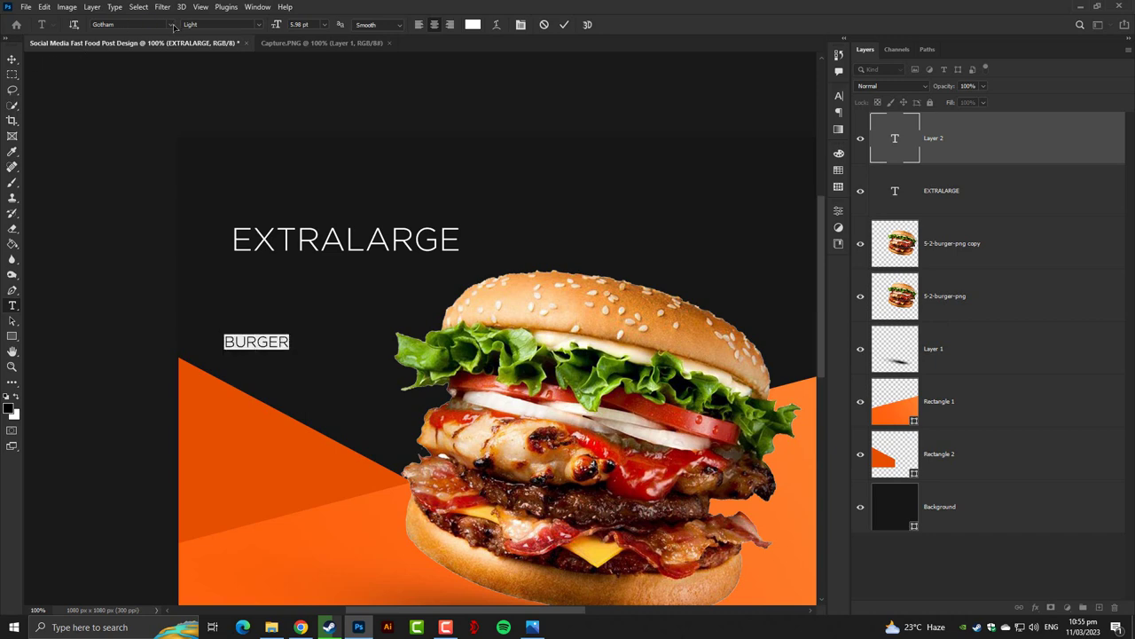
{"action": "left_click", "coordinate": [173, 25]}
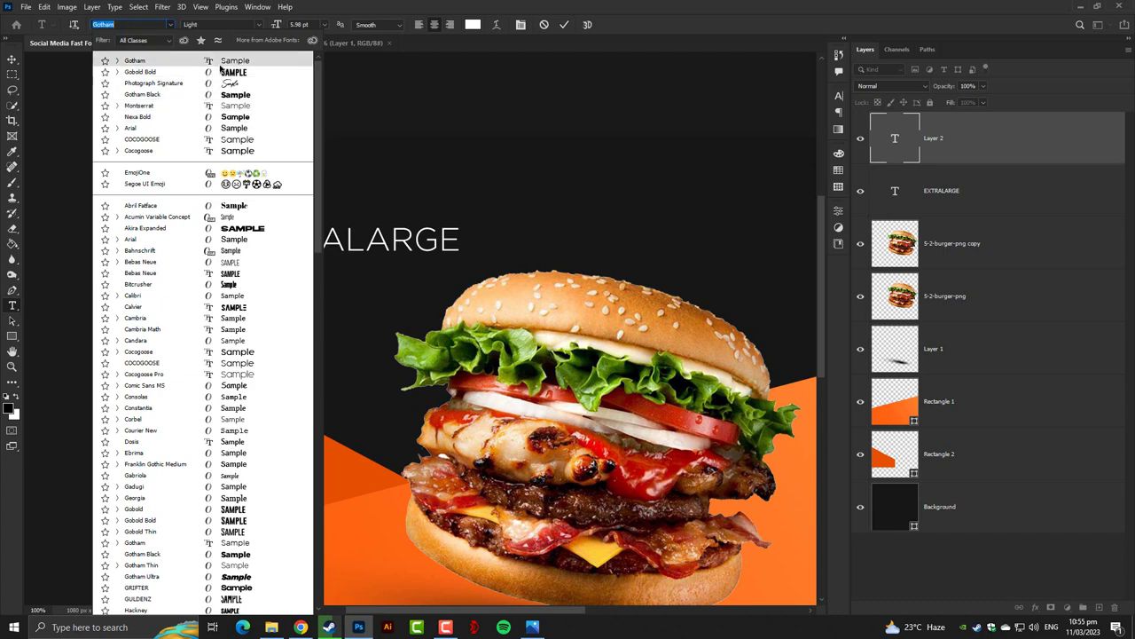
{"action": "left_click", "coordinate": [221, 73]}
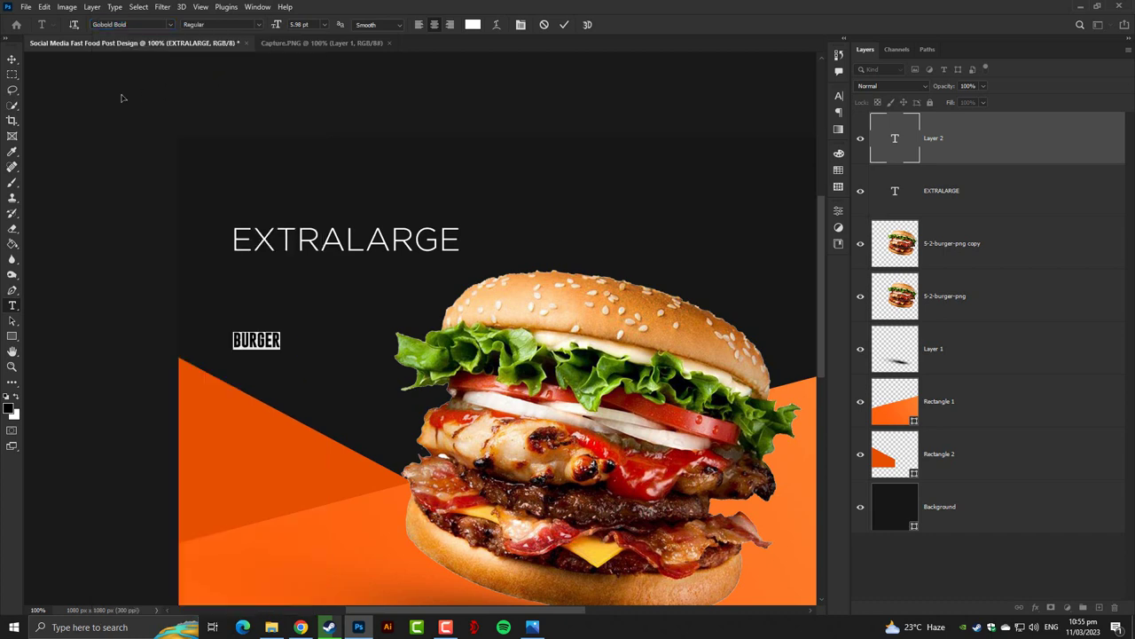
{"action": "left_click", "coordinate": [14, 61]}
Step: Scale BURGER into a big headline positioned just beneath EXTRALARGE
{"action": "key", "text": "ctrl+t"}
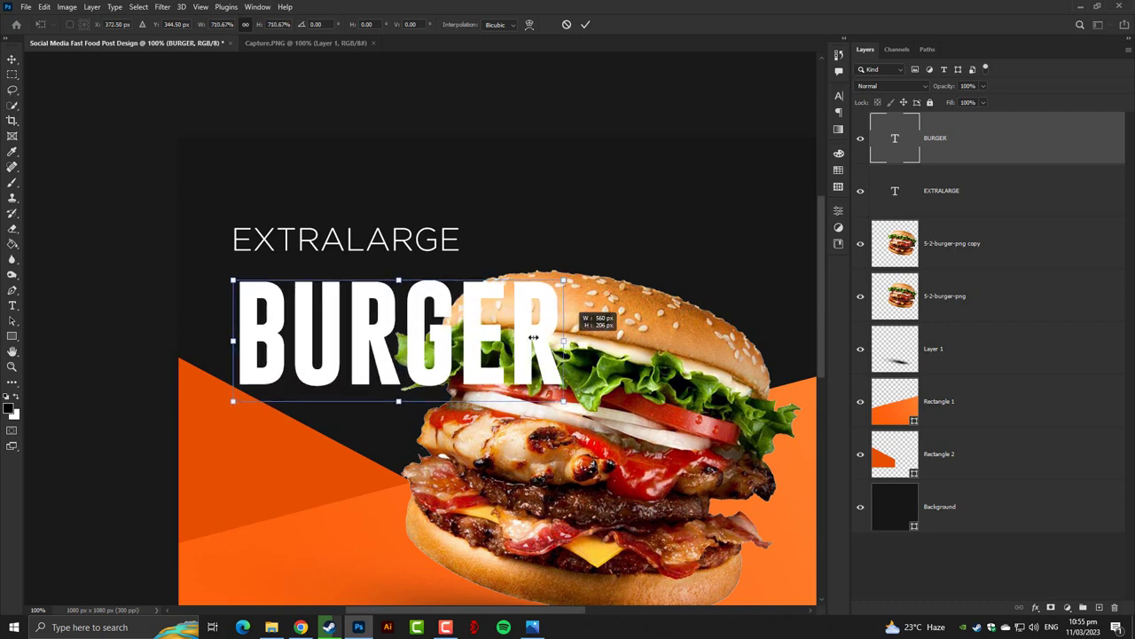
{"action": "left_click_drag", "start_coordinate": [286, 338], "coordinate": [537, 319]}
{"action": "mouse_move", "coordinate": [448, 312]}
{"action": "left_mouse_down"}
{"action": "mouse_move", "coordinate": [407, 296]}
{"action": "mouse_move", "coordinate": [430, 305]}
{"action": "mouse_move", "coordinate": [413, 306]}
{"action": "left_mouse_up"}
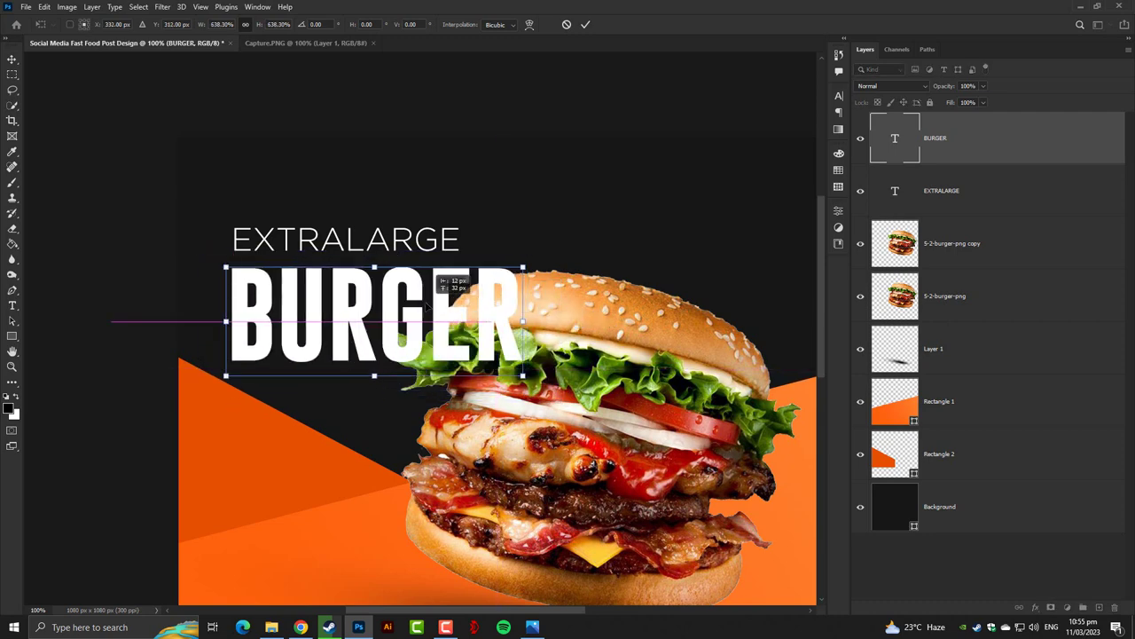
{"action": "key", "text": "Return"}
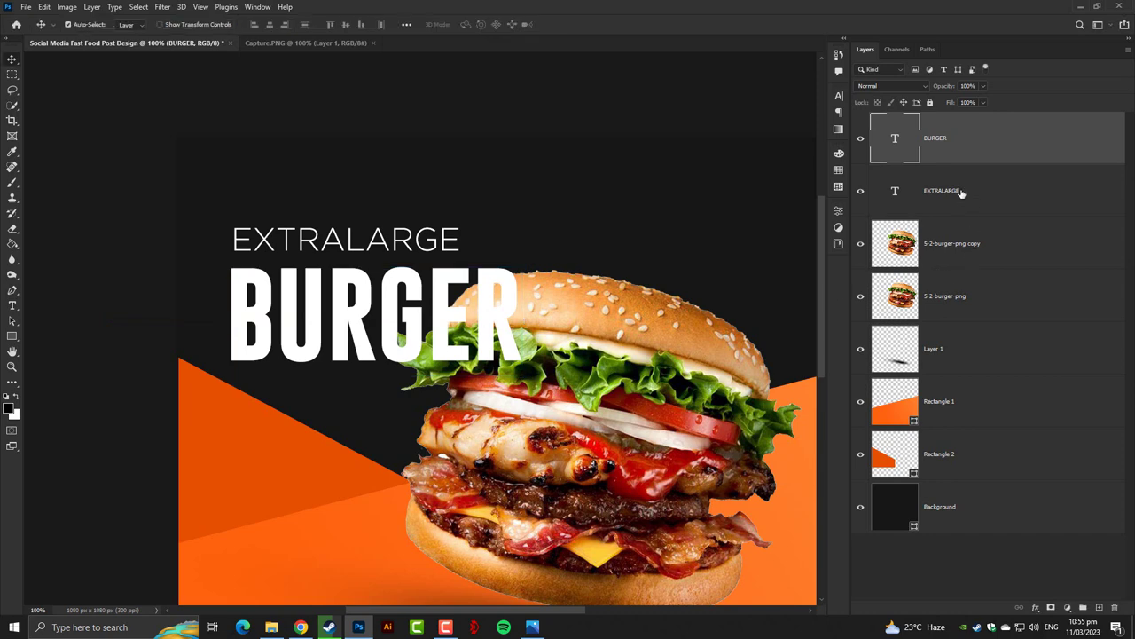
Step: Left-align EXTRALARGE with BURGER and move its layer above BURGER
{"action": "key", "text": "shift+alt+bracketleft"}
{"action": "left_click", "coordinate": [255, 24]}
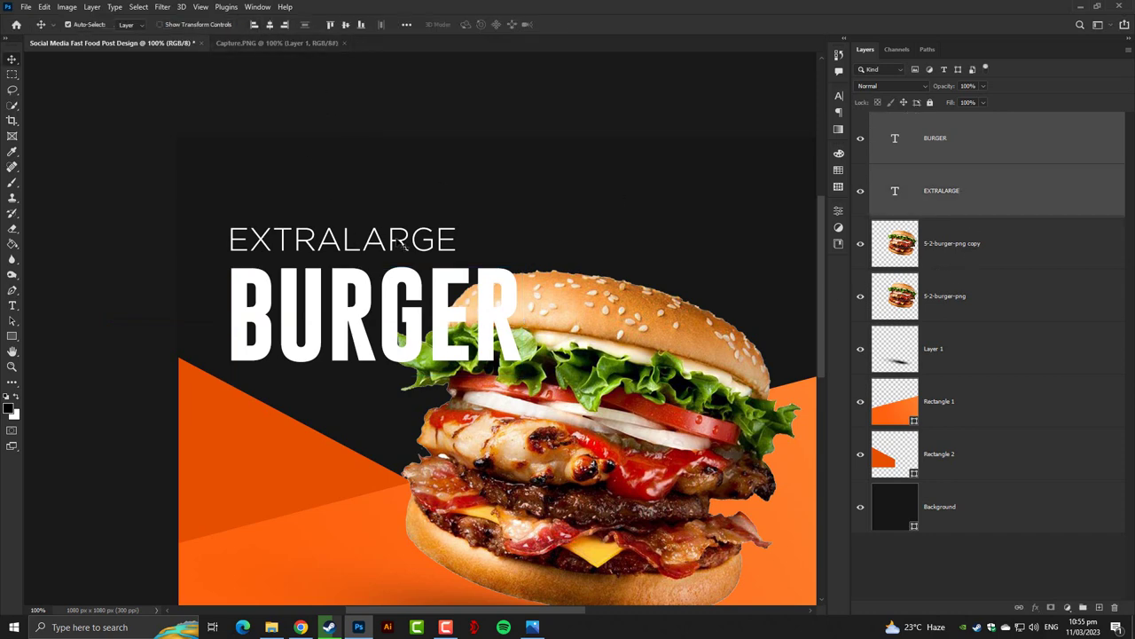
{"action": "left_click", "coordinate": [945, 155]}
{"action": "left_click", "coordinate": [949, 192]}
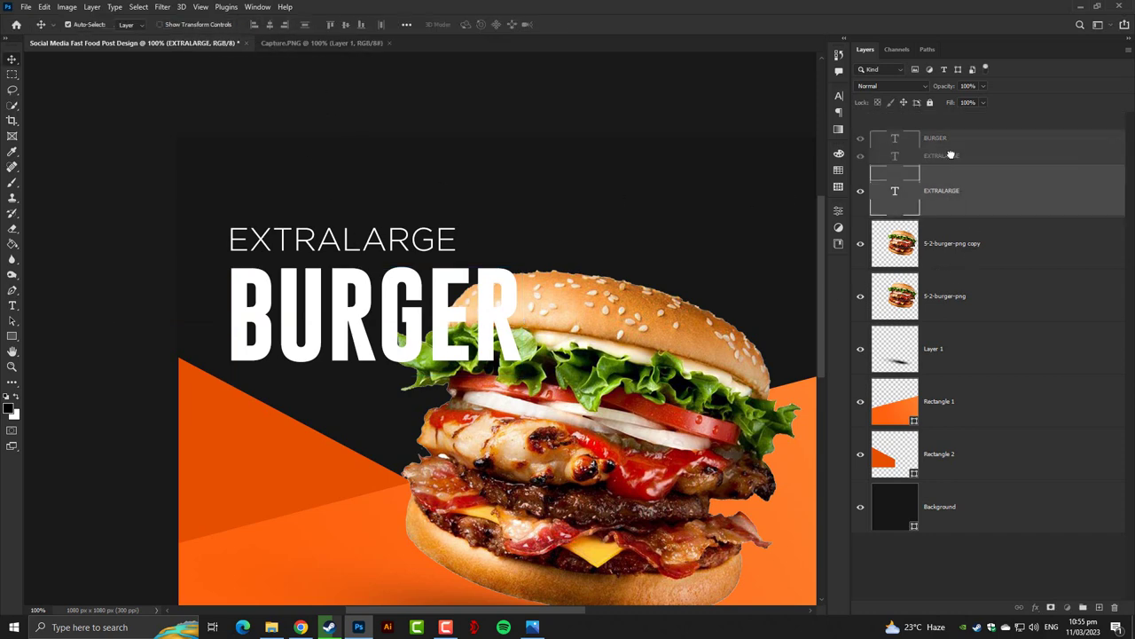
{"action": "left_click_drag", "start_coordinate": [864, 172], "coordinate": [887, 128]}
Step: Nudge EXTRALARGE into line with BURGER's left edge
{"action": "key", "text": "ctrl+t"}
{"action": "left_click_drag", "start_coordinate": [331, 226], "coordinate": [335, 231]}
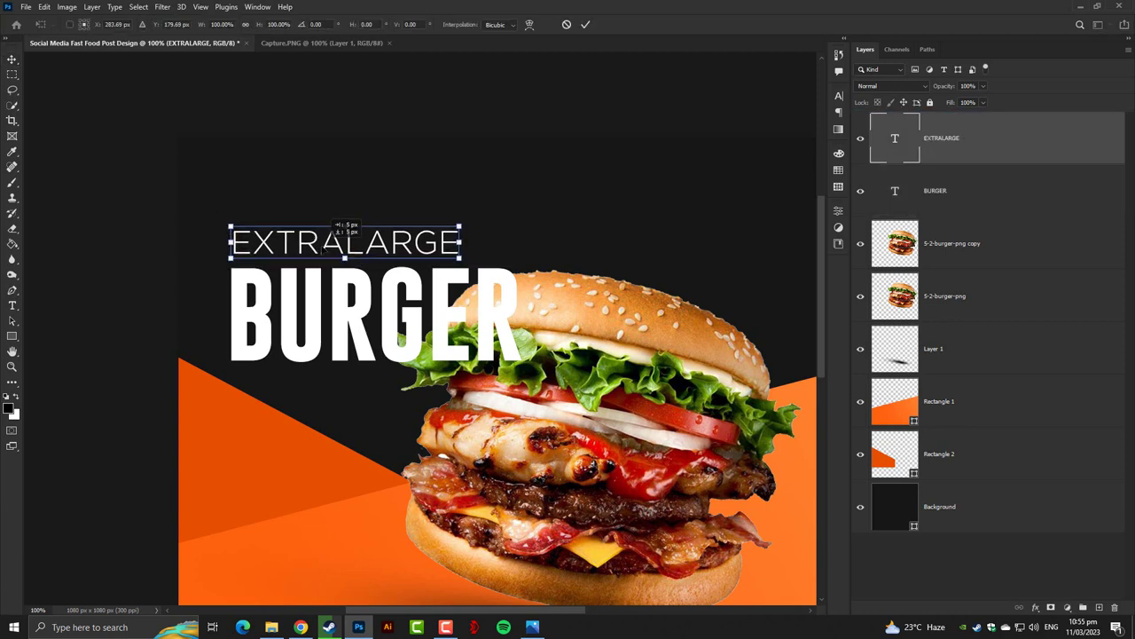
{"action": "key", "text": "Return"}
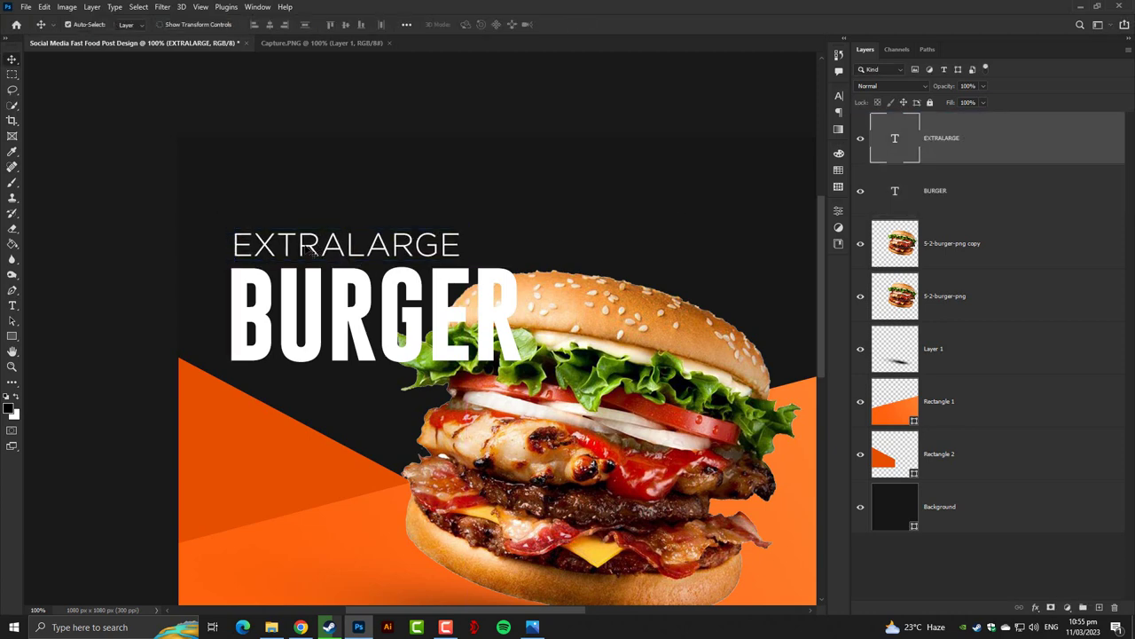
{"action": "scroll", "coordinate": [146, 341], "scroll_direction": "up", "scroll_amount": 2}
{"action": "key", "text": "ctrl+plus"}
{"action": "scroll", "coordinate": [266, 311], "scroll_direction": "left", "scroll_amount": 3}
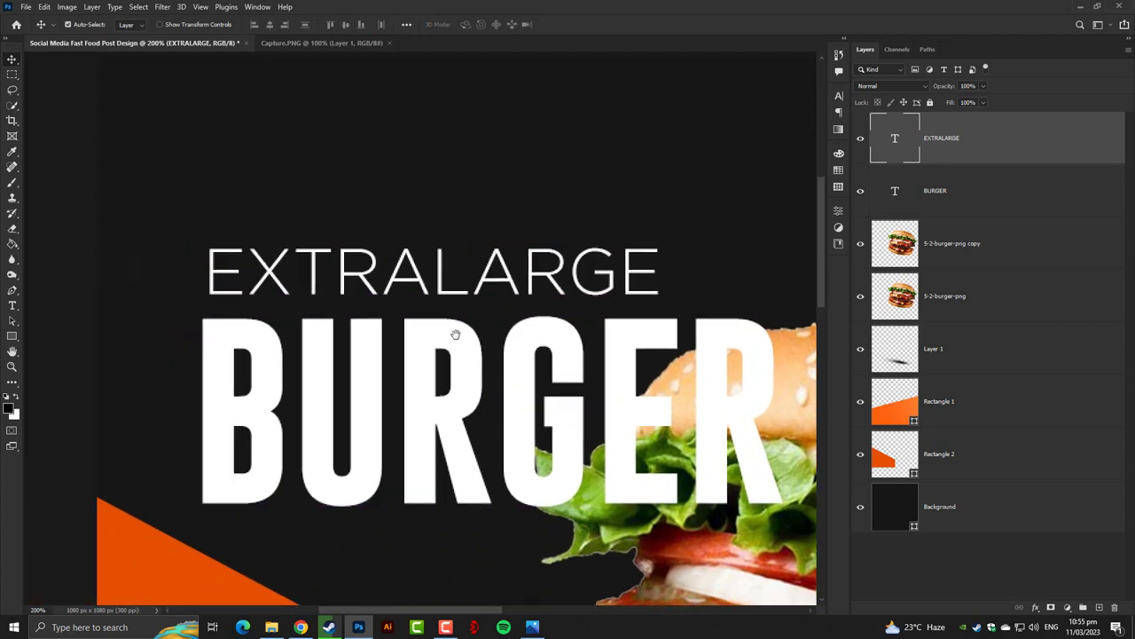
{"action": "left_click_drag", "start_coordinate": [286, 282], "coordinate": [283, 283]}
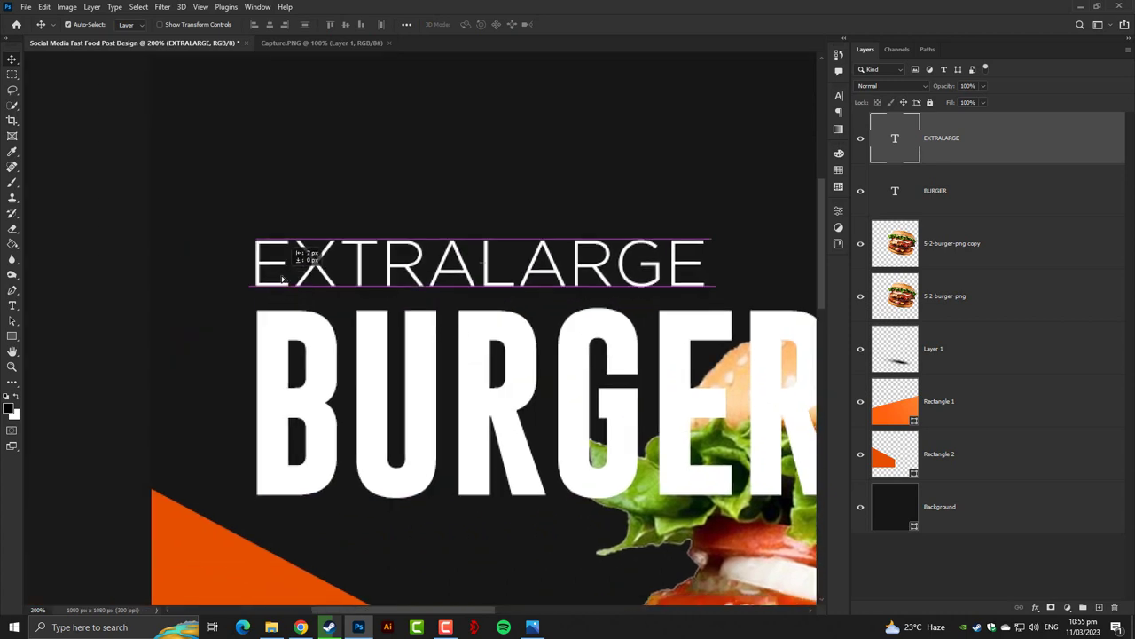
{"action": "key", "text": "ctrl+minus"}
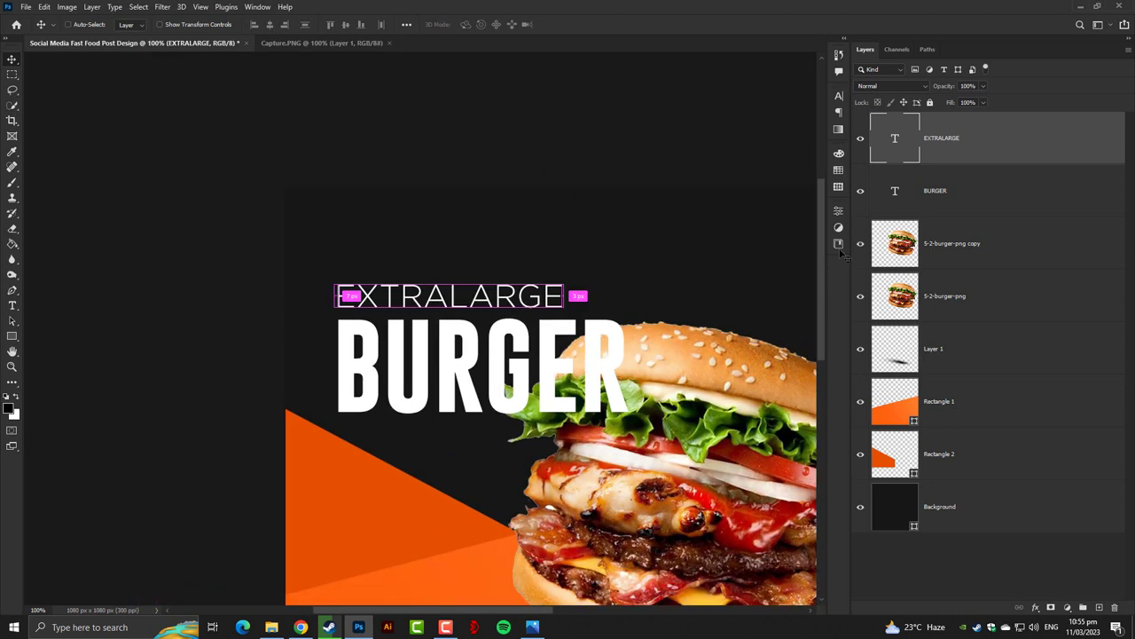
{"action": "left_click", "coordinate": [972, 197]}
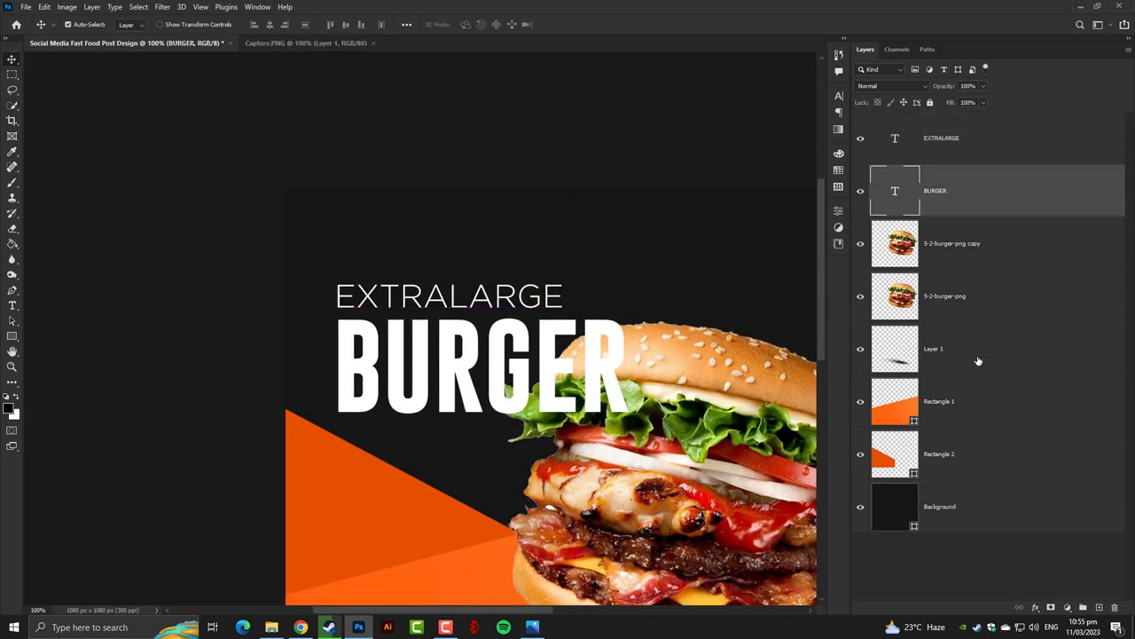
{"action": "left_click", "coordinate": [973, 402]}
Step: Save Rectangle 1's orange gradient fill as a new gradient preset
{"action": "double_click", "coordinate": [907, 412]}
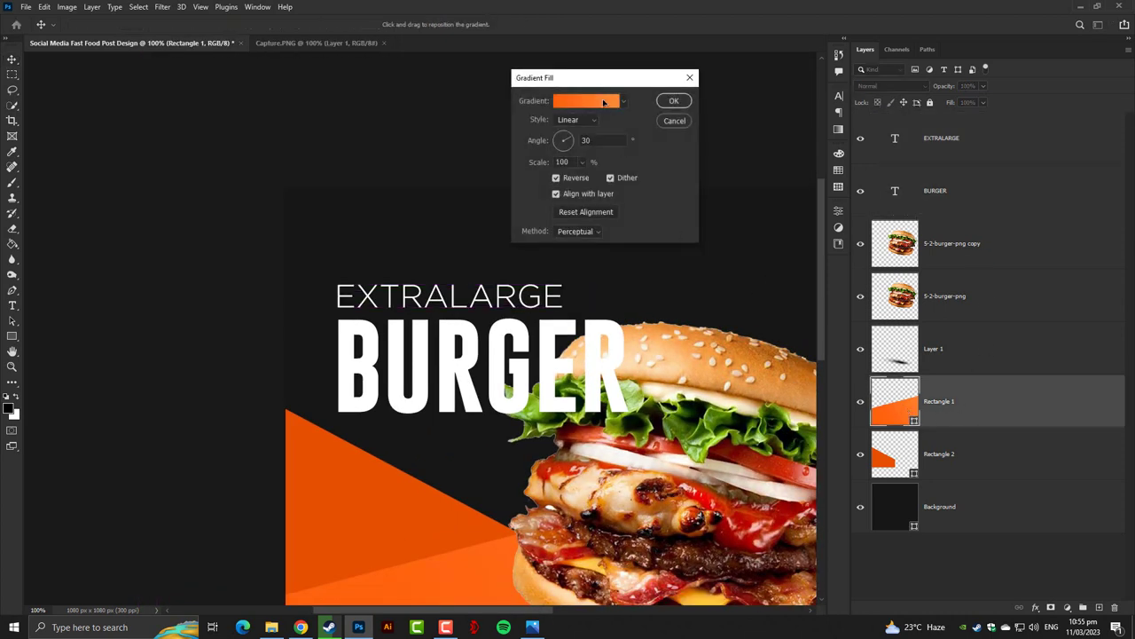
{"action": "left_click", "coordinate": [604, 102]}
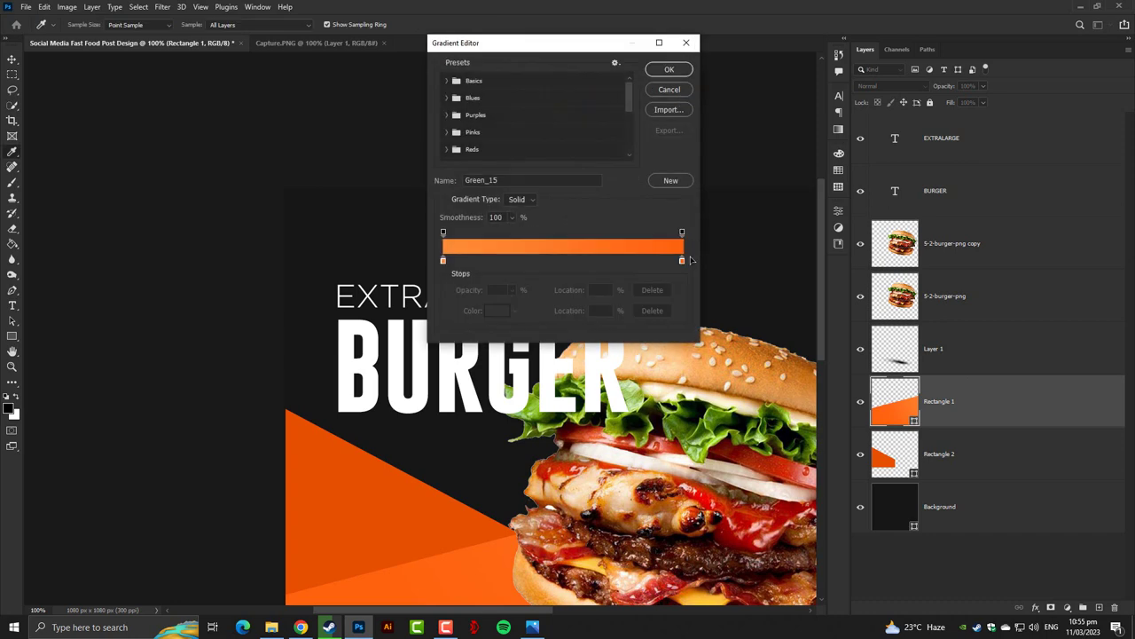
{"action": "left_click", "coordinate": [674, 181]}
{"action": "left_click", "coordinate": [677, 71]}
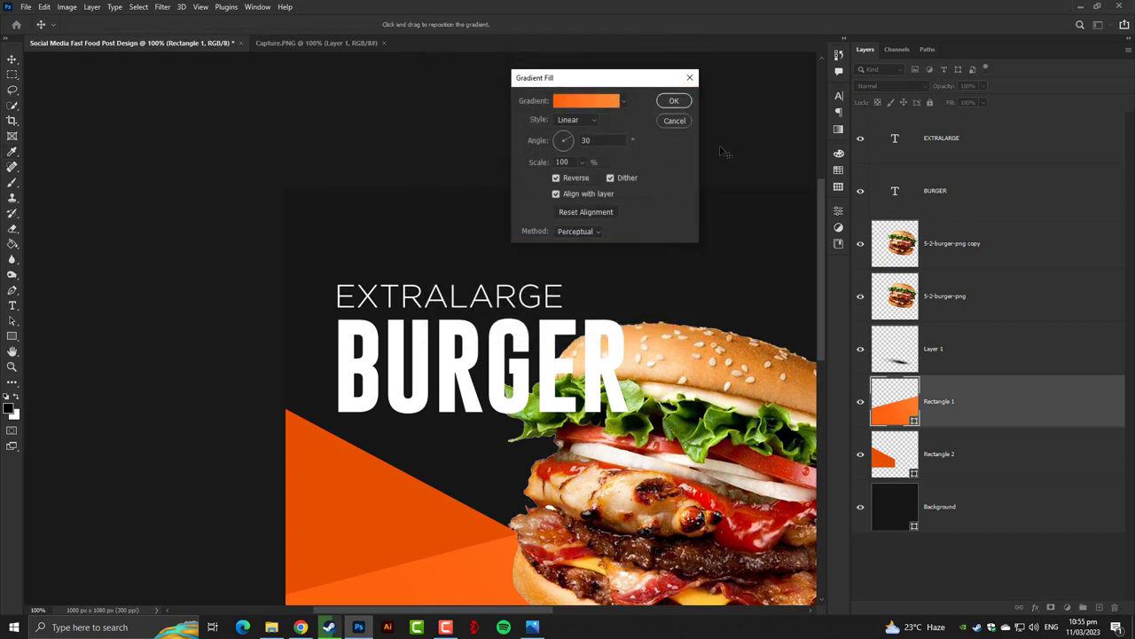
{"action": "left_click", "coordinate": [688, 103]}
Step: Open Blending Options for the BURGER text layer
{"action": "right_click", "coordinate": [931, 142]}
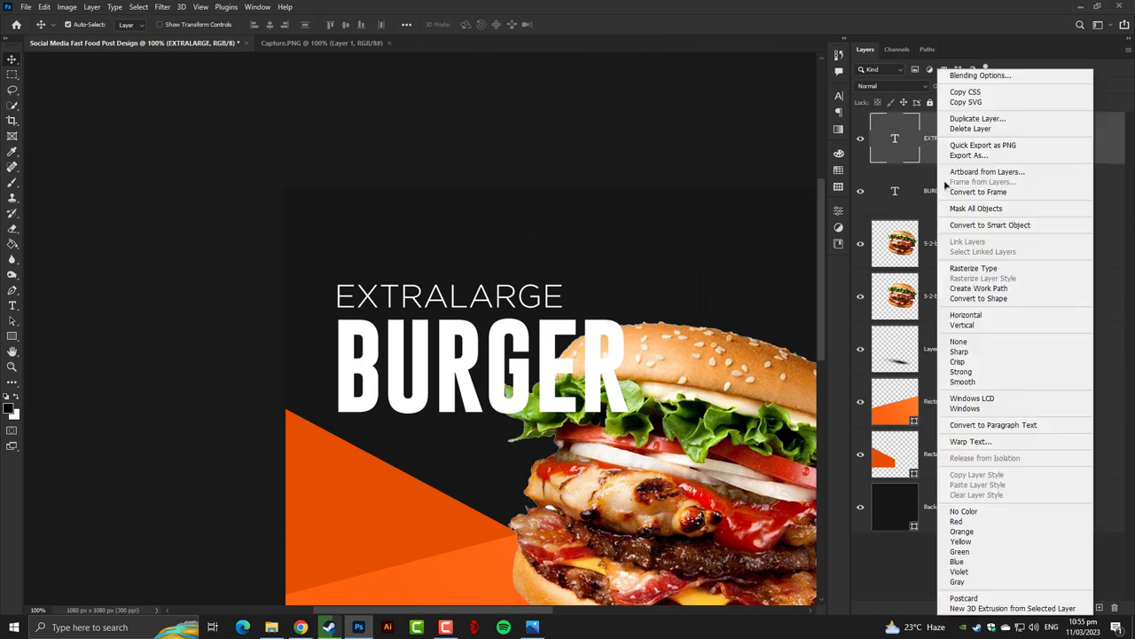
{"action": "key", "text": "Escape"}
{"action": "right_click", "coordinate": [944, 192]}
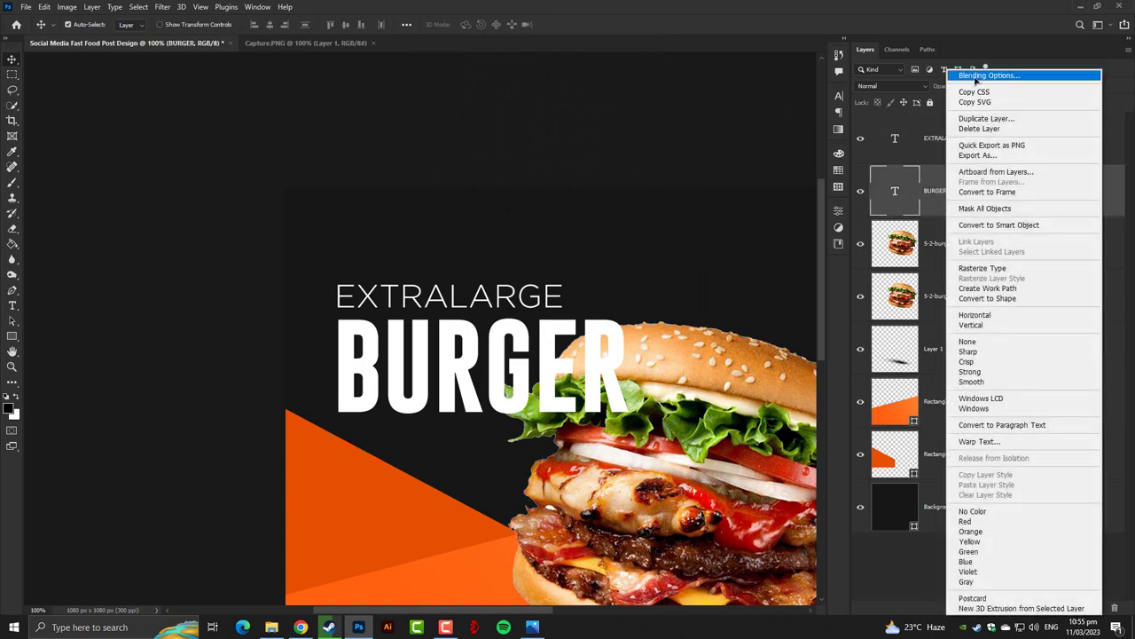
{"action": "left_click", "coordinate": [987, 76]}
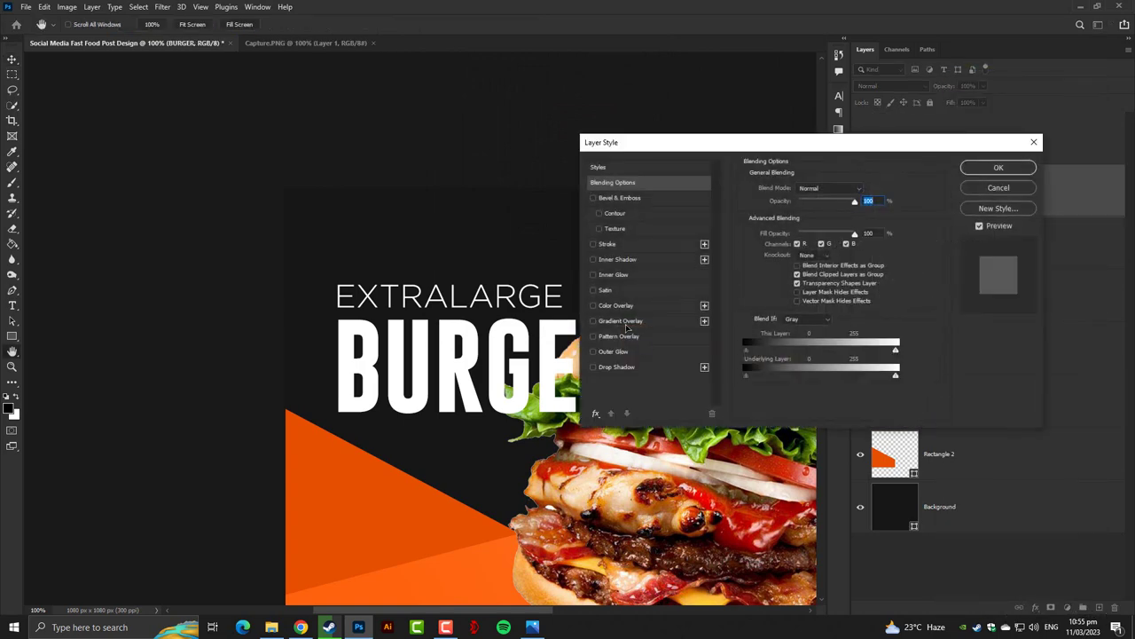
Step: Add a Gradient Overlay with the orange preset to BURGER, angled about 30°, adjusting scale
{"action": "left_click", "coordinate": [625, 322]}
{"action": "left_click", "coordinate": [853, 215]}
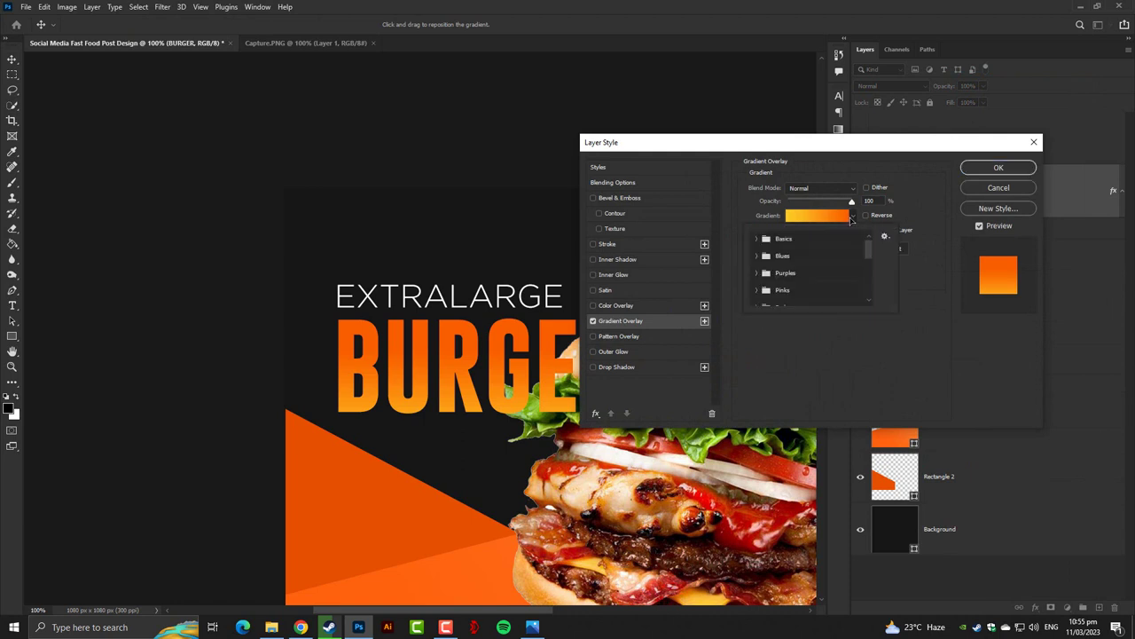
{"action": "scroll", "coordinate": [790, 283], "scroll_direction": "down", "scroll_amount": 5}
{"action": "left_click", "coordinate": [757, 300]}
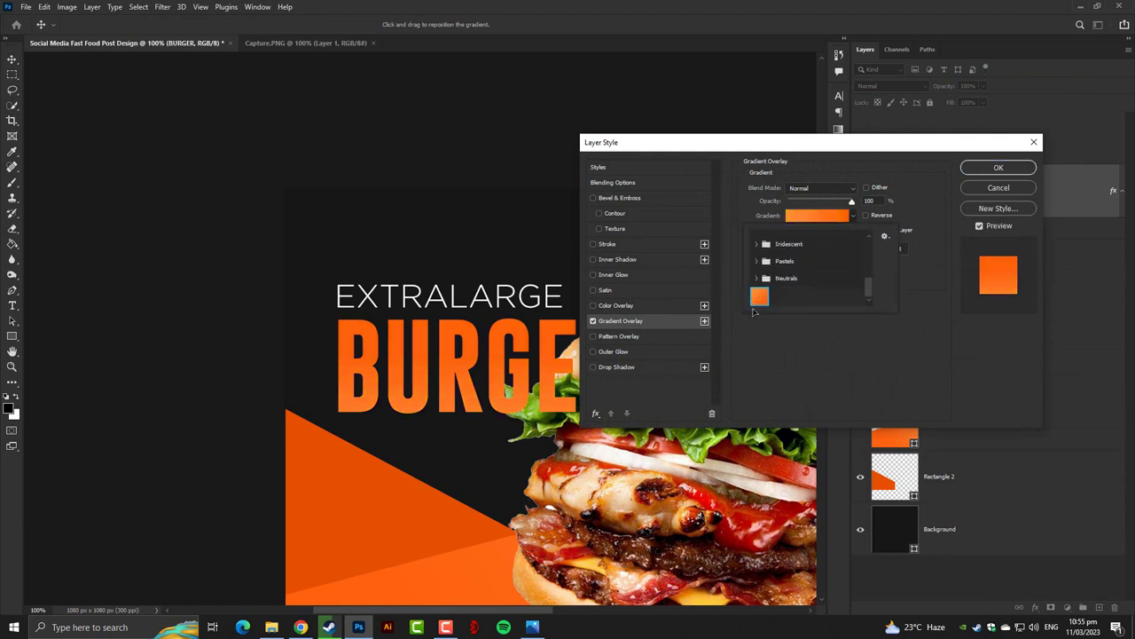
{"action": "left_click", "coordinate": [920, 309]}
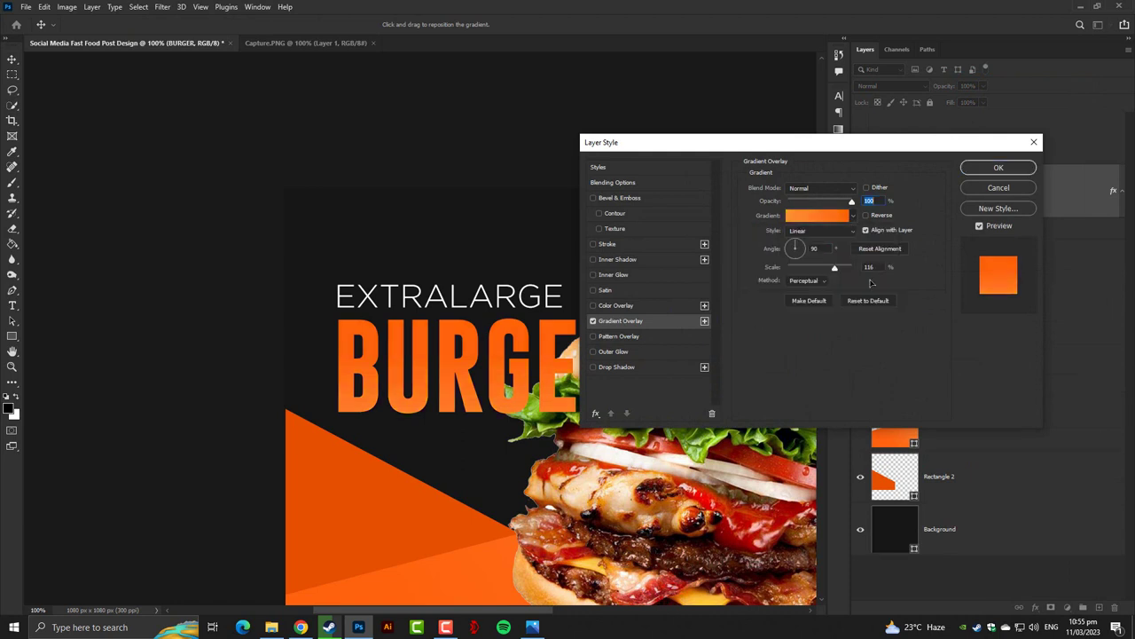
{"action": "left_click_drag", "start_coordinate": [802, 255], "coordinate": [852, 216]}
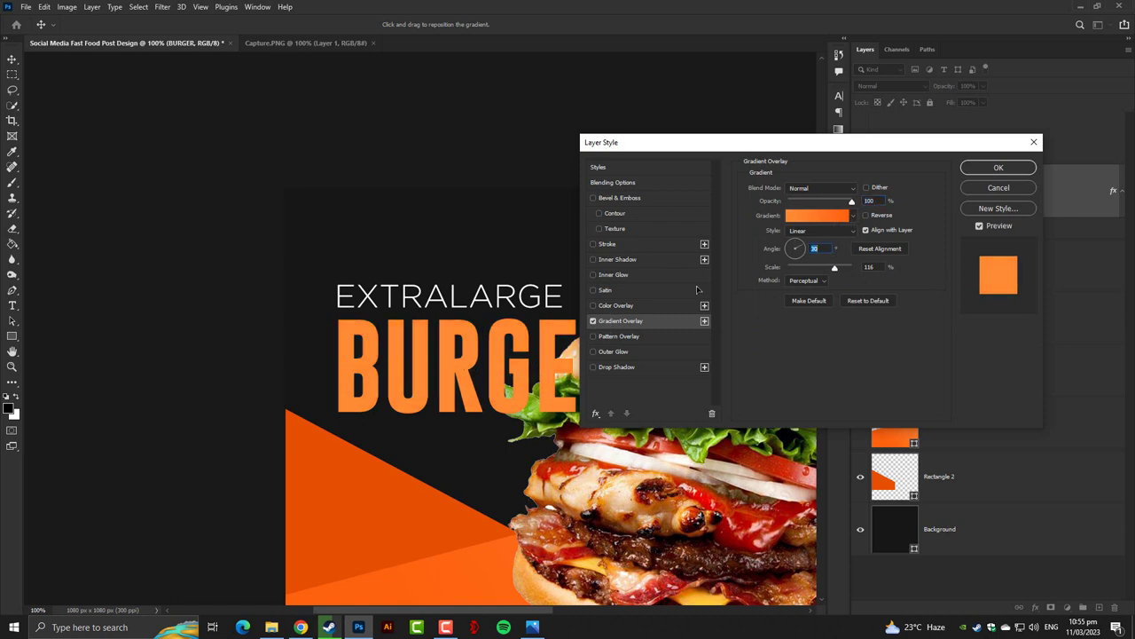
{"action": "left_click_drag", "start_coordinate": [833, 267], "coordinate": [815, 268]}
{"action": "left_click_drag", "start_coordinate": [795, 269], "coordinate": [803, 270]}
{"action": "left_click_drag", "start_coordinate": [782, 142], "coordinate": [949, 110]}
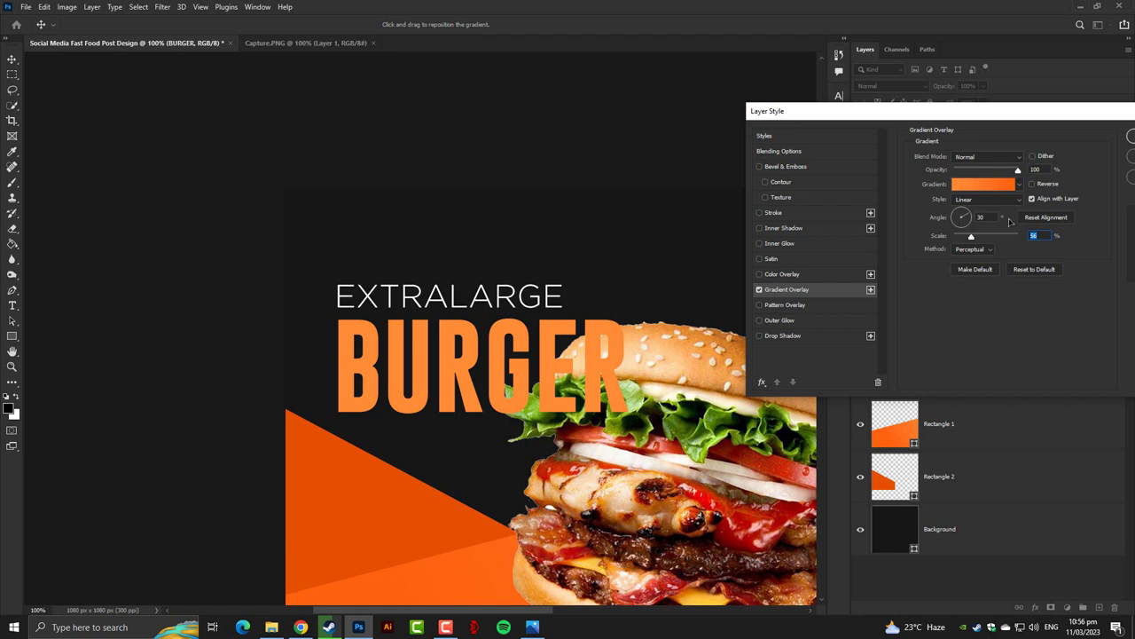
{"action": "left_click_drag", "start_coordinate": [982, 238], "coordinate": [992, 239]}
{"action": "left_click_drag", "start_coordinate": [923, 255], "coordinate": [972, 250]}
Step: Reset the overlay, reapply the orange preset reversed, and apply the Layer Style
{"action": "left_click", "coordinate": [1034, 270]}
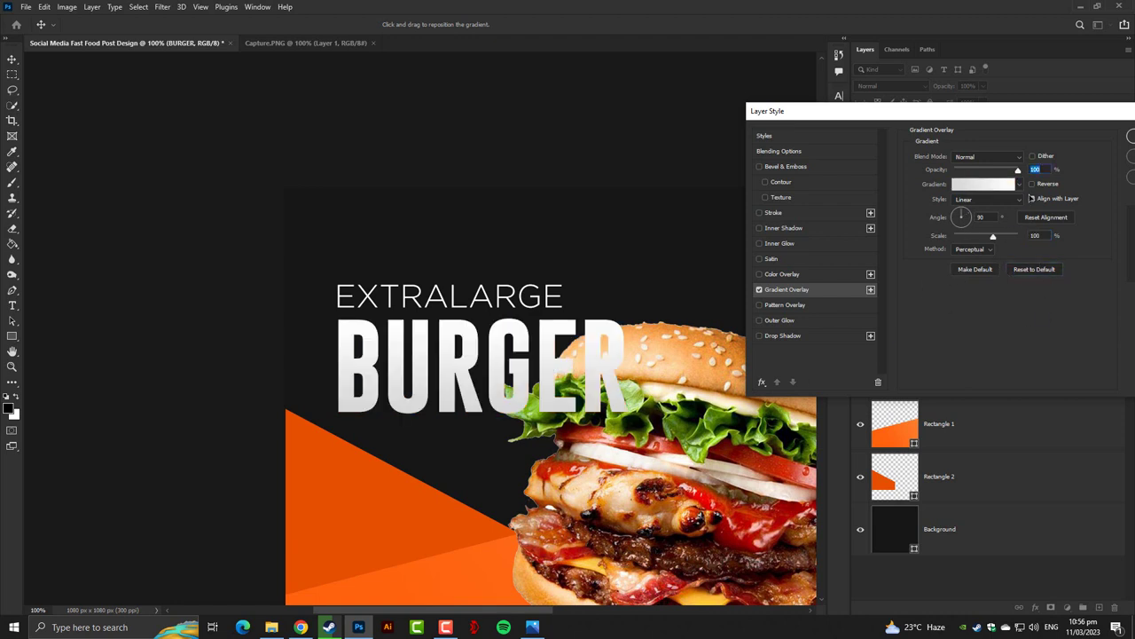
{"action": "left_click", "coordinate": [1019, 184]}
{"action": "left_click", "coordinate": [927, 266]}
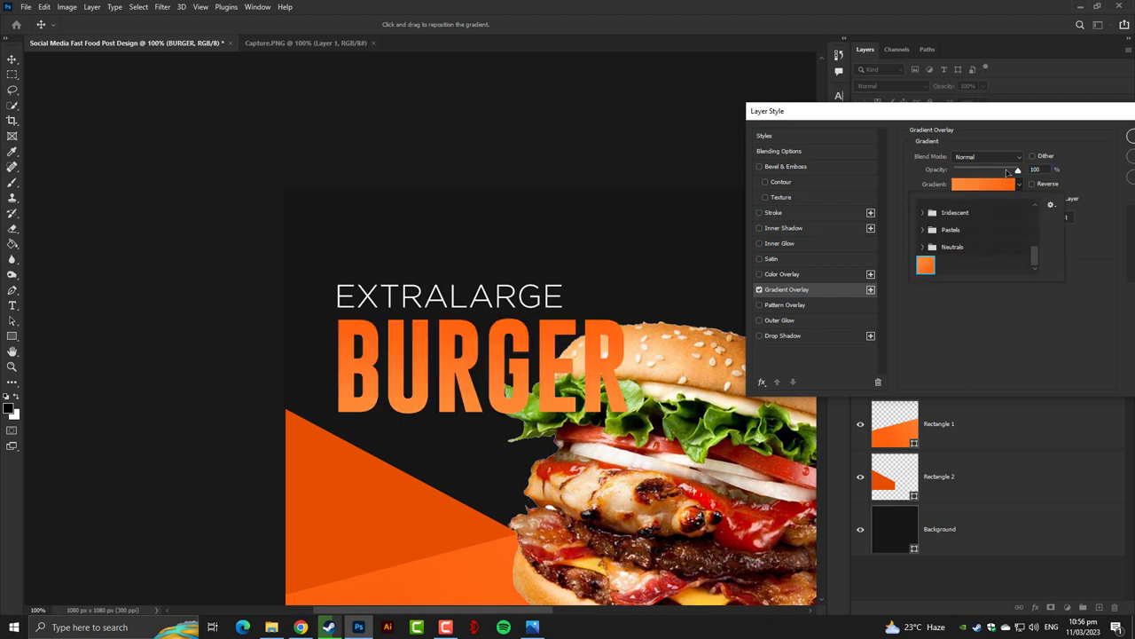
{"action": "left_click", "coordinate": [1001, 113]}
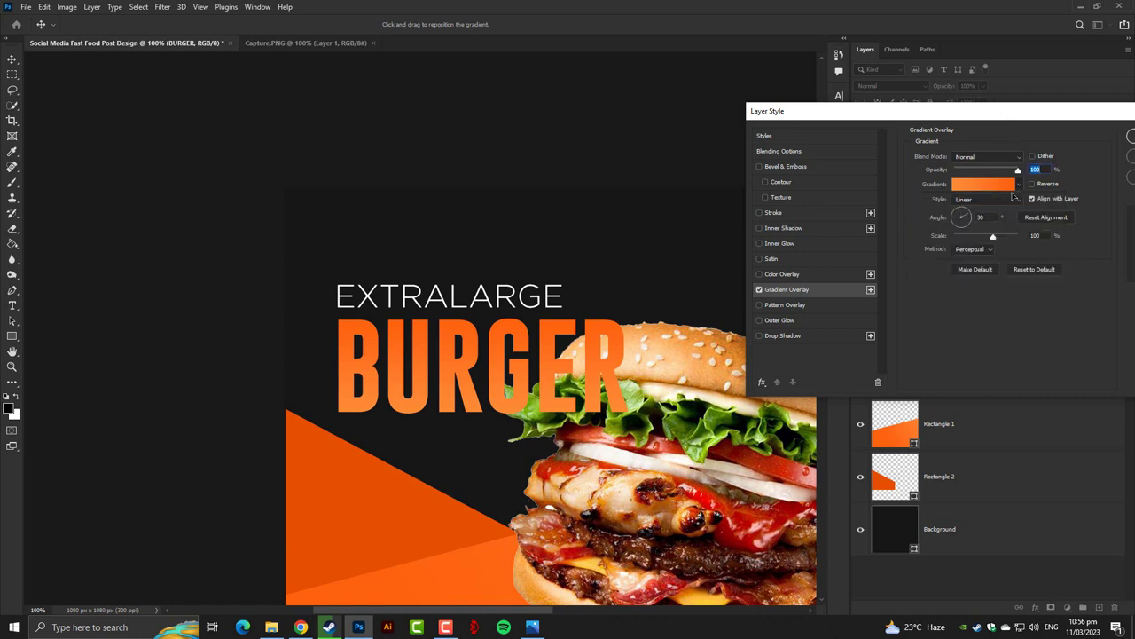
{"action": "key", "text": "Tab"}
{"action": "left_click", "coordinate": [1045, 184]}
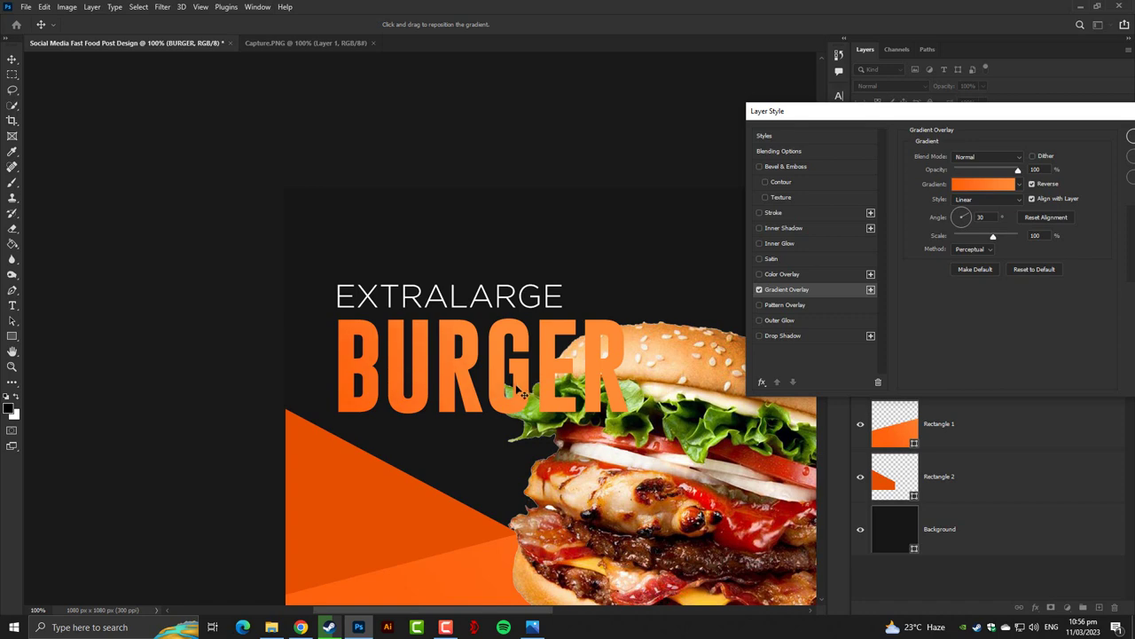
{"action": "left_click_drag", "start_coordinate": [936, 115], "coordinate": [735, 196]}
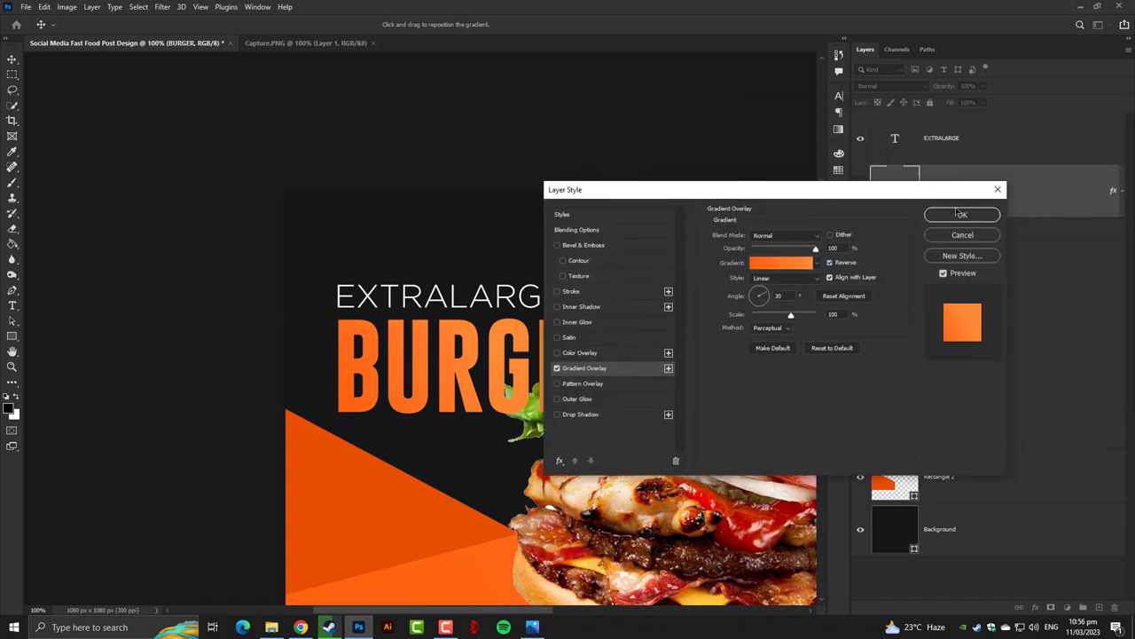
{"action": "left_click", "coordinate": [960, 214]}
Step: Slant both headline lines, move them up, and scale them to about 64%
{"action": "left_click", "coordinate": [963, 158], "text": "shift"}
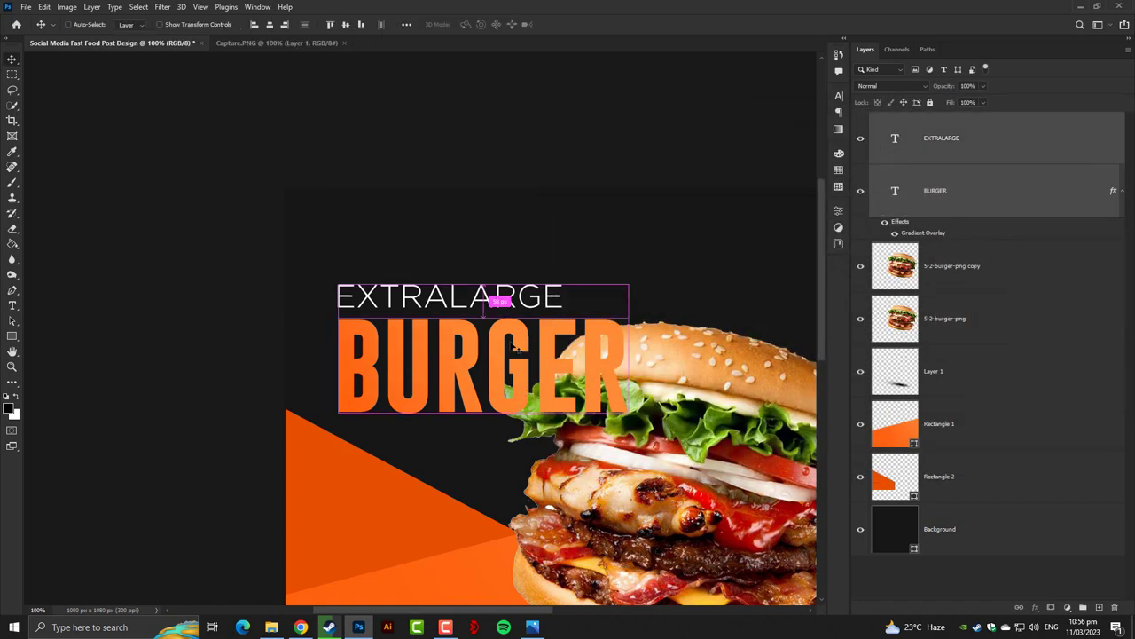
{"action": "key", "text": "ctrl+t"}
{"action": "left_click_drag", "start_coordinate": [627, 349], "coordinate": [627, 274]}
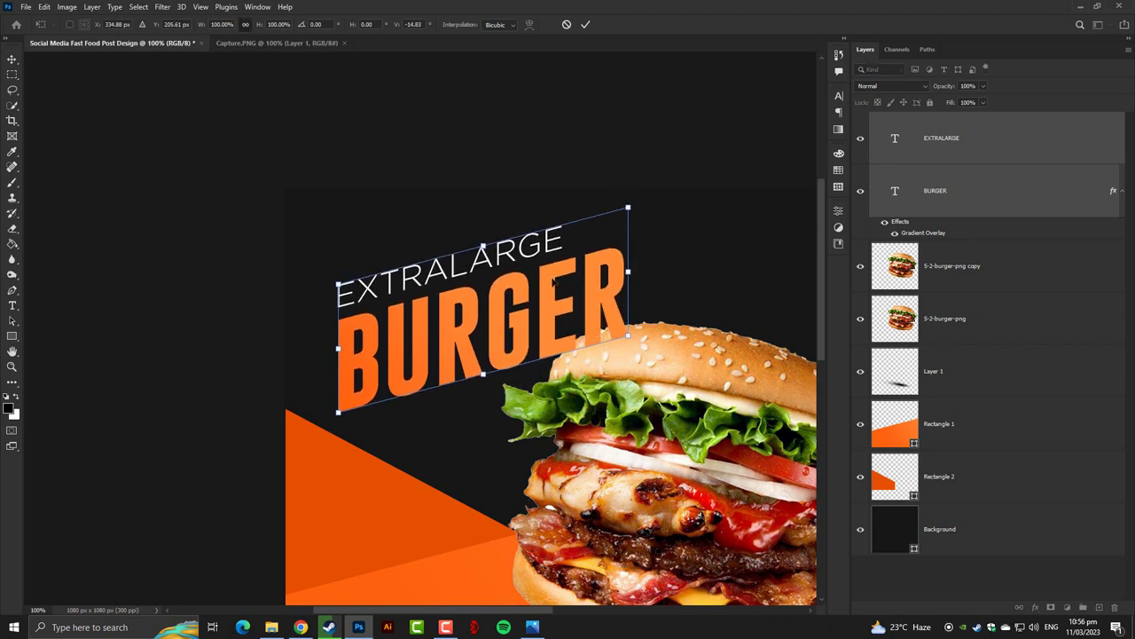
{"action": "left_click_drag", "start_coordinate": [610, 220], "coordinate": [604, 173]}
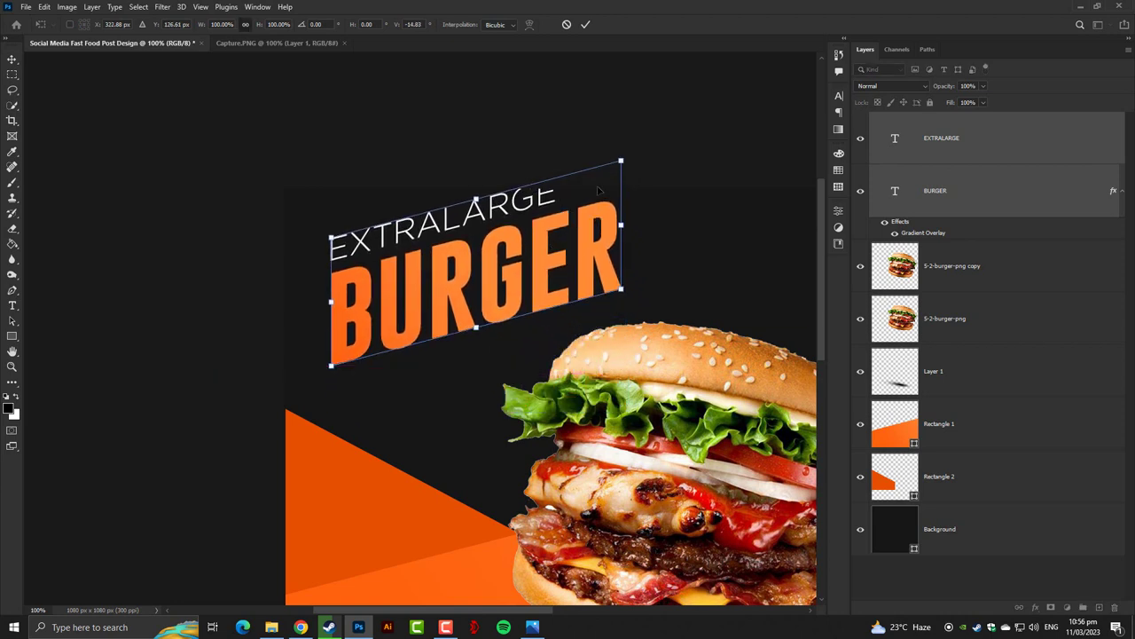
{"action": "scroll", "coordinate": [599, 190], "scroll_direction": "down", "scroll_amount": 2}
{"action": "scroll", "coordinate": [593, 203], "scroll_direction": "down", "scroll_amount": 3}
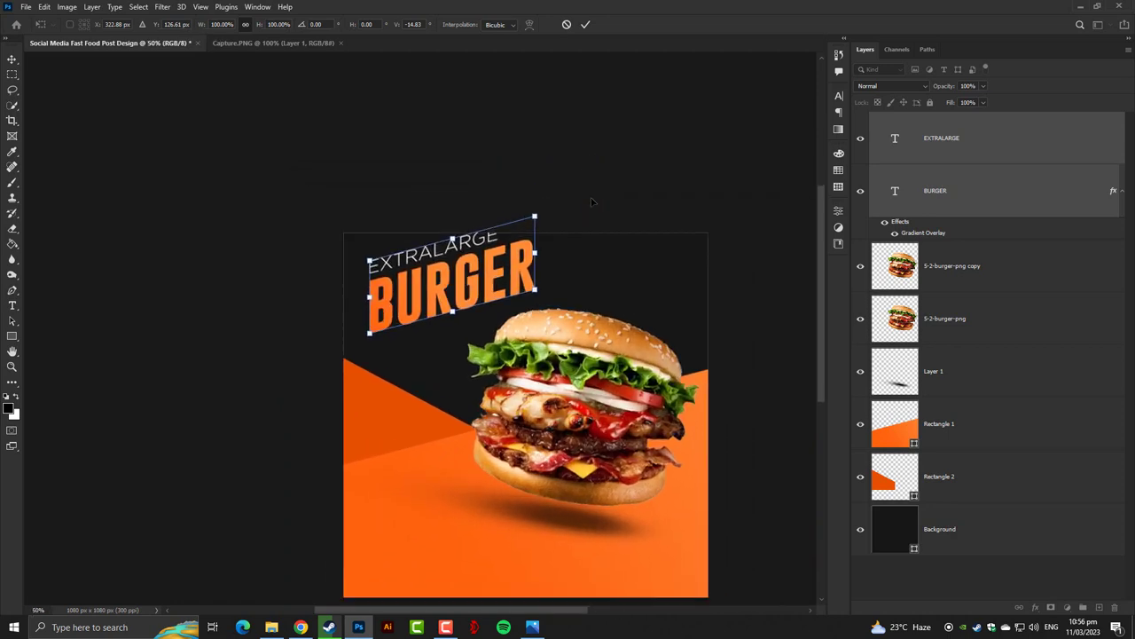
{"action": "scroll", "coordinate": [592, 202], "scroll_direction": "up", "scroll_amount": 3}
{"action": "mouse_move", "coordinate": [624, 126]}
{"action": "left_mouse_down"}
{"action": "mouse_move", "coordinate": [527, 193]}
{"action": "mouse_move", "coordinate": [488, 198]}
{"action": "left_mouse_up"}
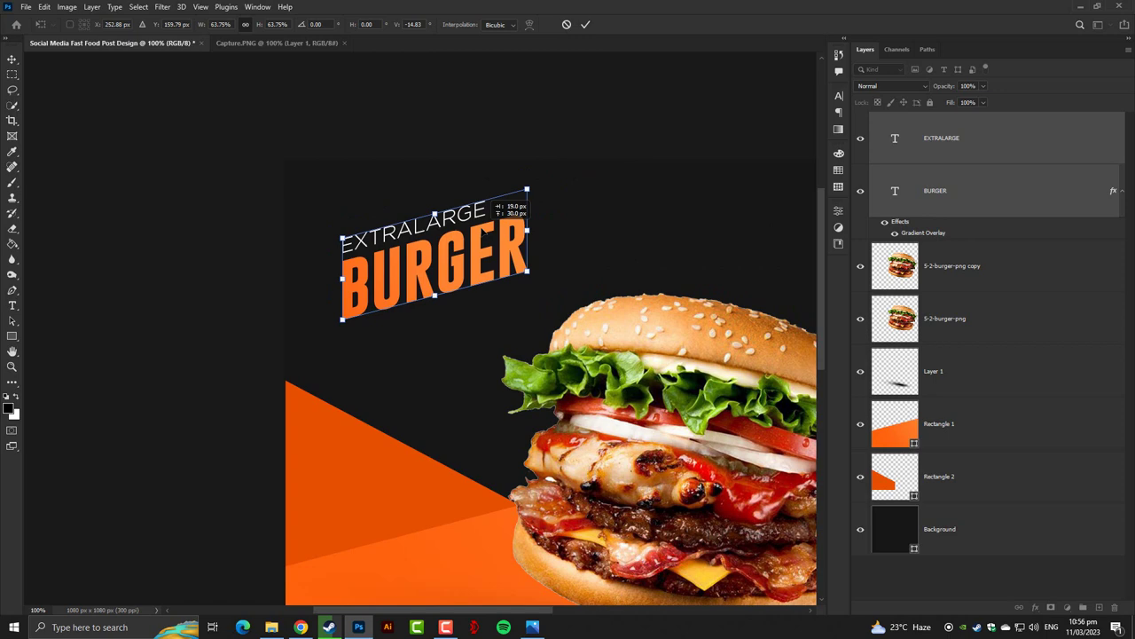
{"action": "key", "text": "Return"}
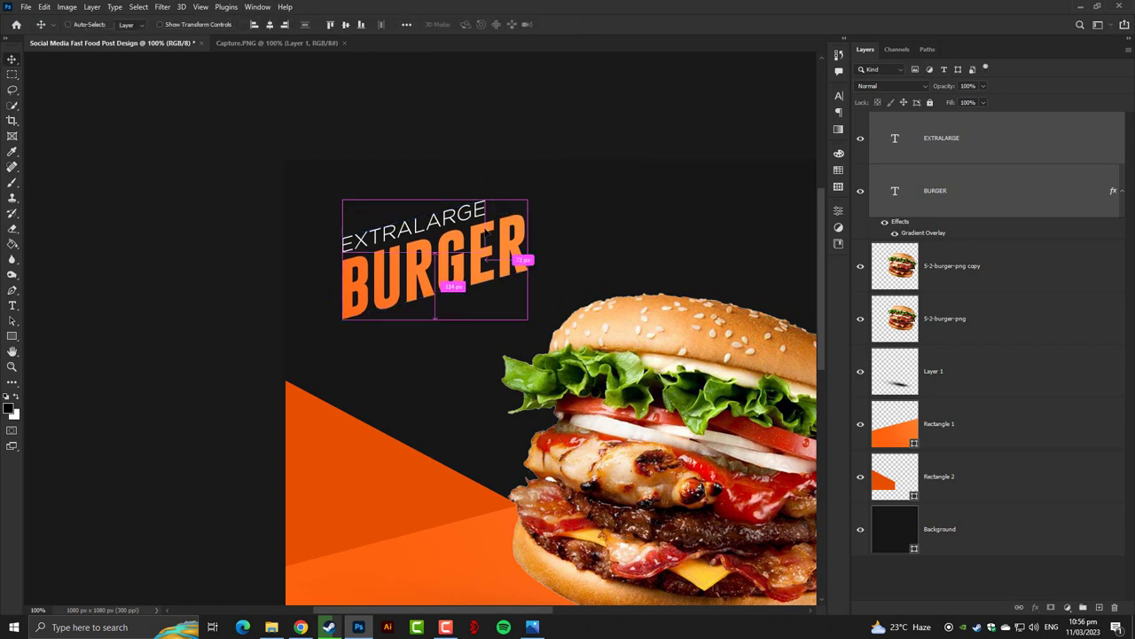
Step: Enlarge the two-line headline to about 153% with the whole canvas in view
{"action": "key", "text": "ctrl+0"}
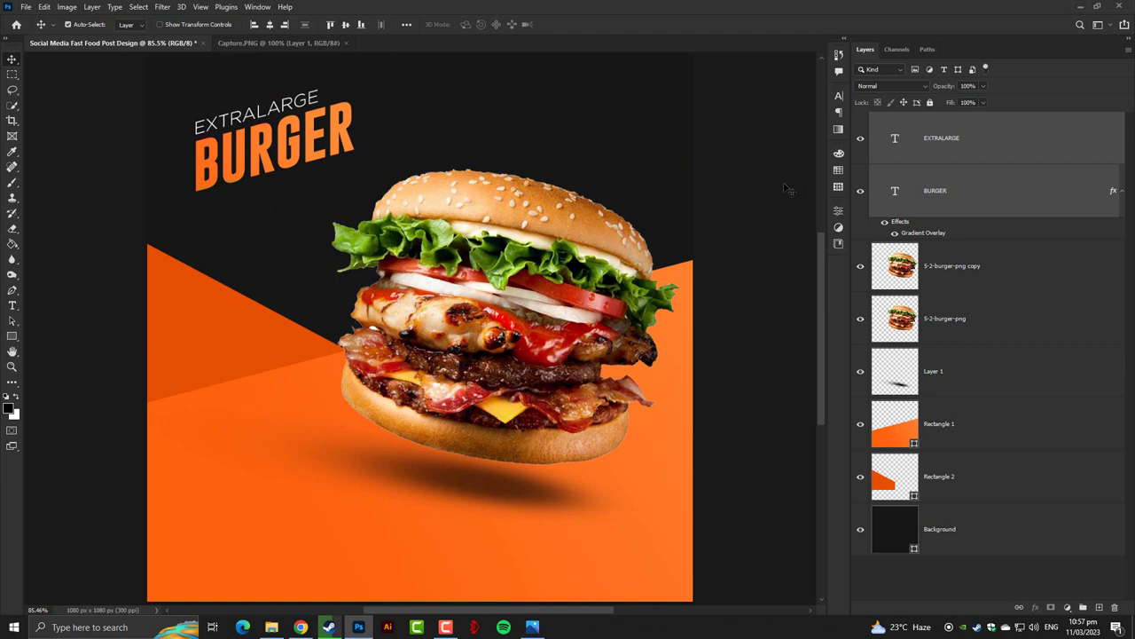
{"action": "key", "text": "ctrl+t"}
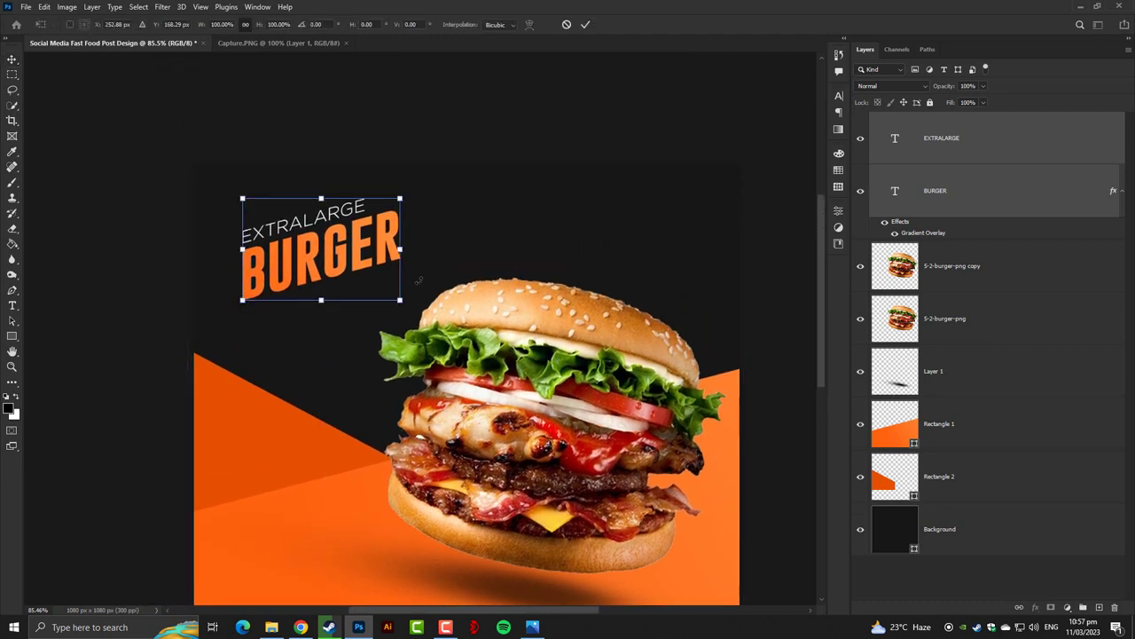
{"action": "mouse_move", "coordinate": [400, 300]}
{"action": "left_mouse_down"}
{"action": "mouse_move", "coordinate": [487, 320]}
{"action": "mouse_move", "coordinate": [481, 295]}
{"action": "left_mouse_up"}
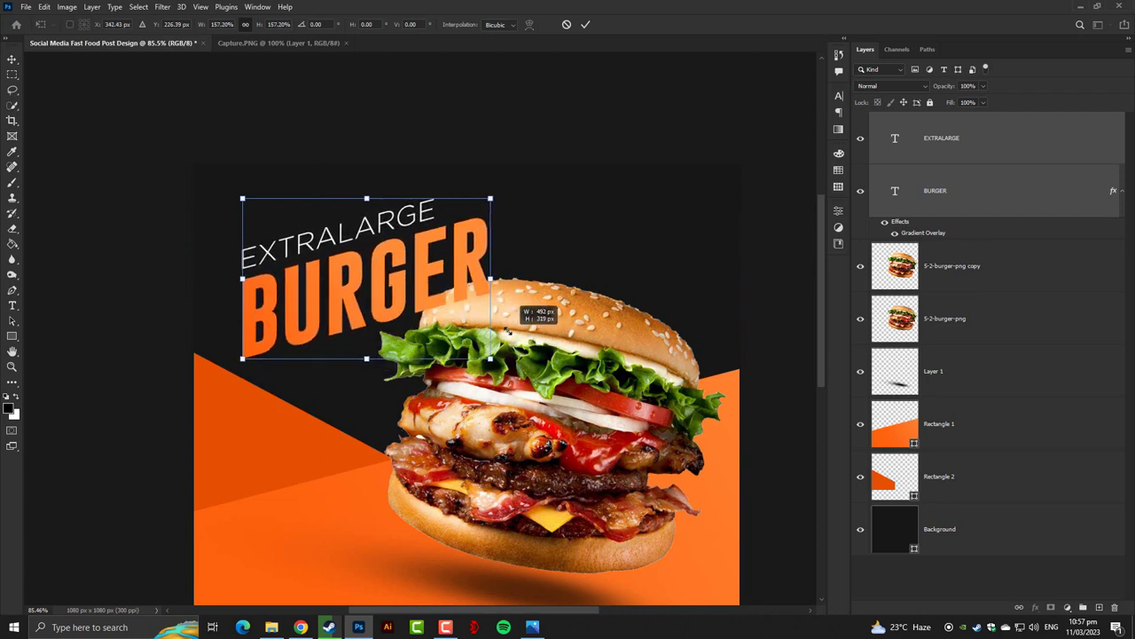
{"action": "key", "text": "Return"}
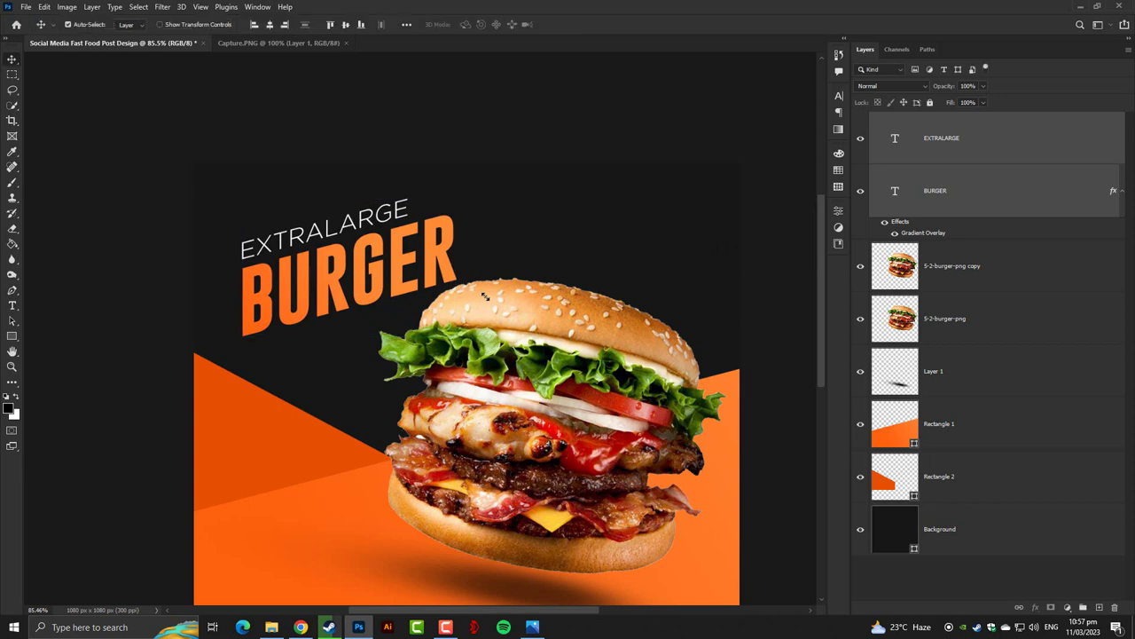
Step: Zoom in and out to check the headline layout above the burger
{"action": "scroll", "coordinate": [484, 296], "scroll_direction": "down", "scroll_amount": 3}
{"action": "scroll", "coordinate": [485, 296], "scroll_direction": "down", "scroll_amount": 2}
{"action": "scroll", "coordinate": [484, 296], "scroll_direction": "down", "scroll_amount": 2}
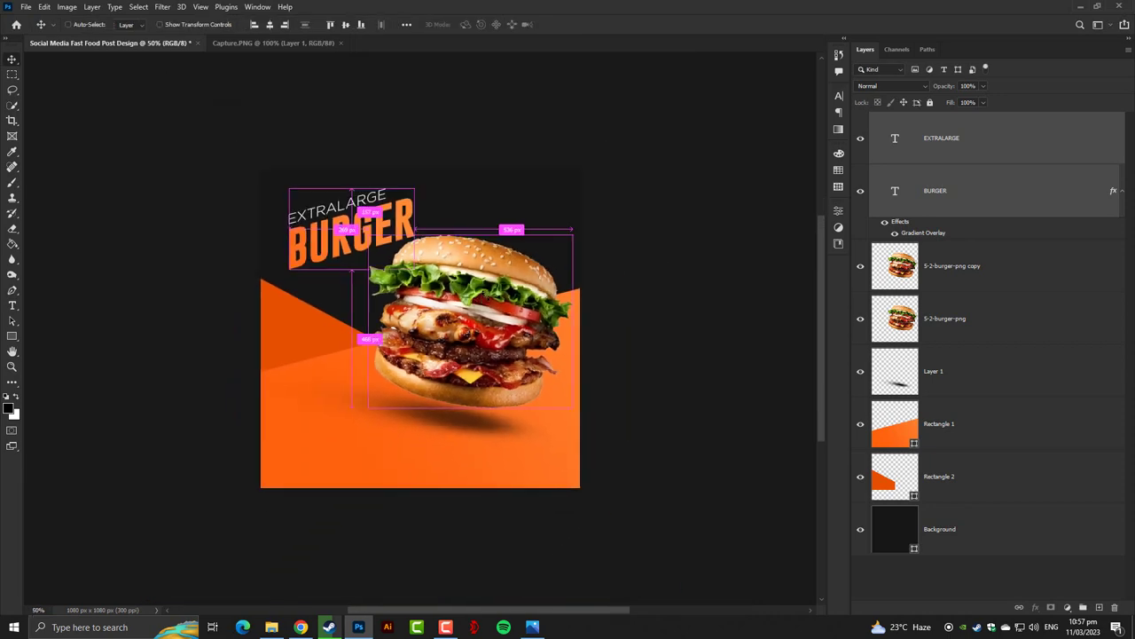
{"action": "scroll", "coordinate": [484, 296], "scroll_direction": "down", "scroll_amount": 2}
{"action": "scroll", "coordinate": [484, 296], "scroll_direction": "up", "scroll_amount": 2}
{"action": "scroll", "coordinate": [284, 167], "scroll_direction": "up", "scroll_amount": 2}
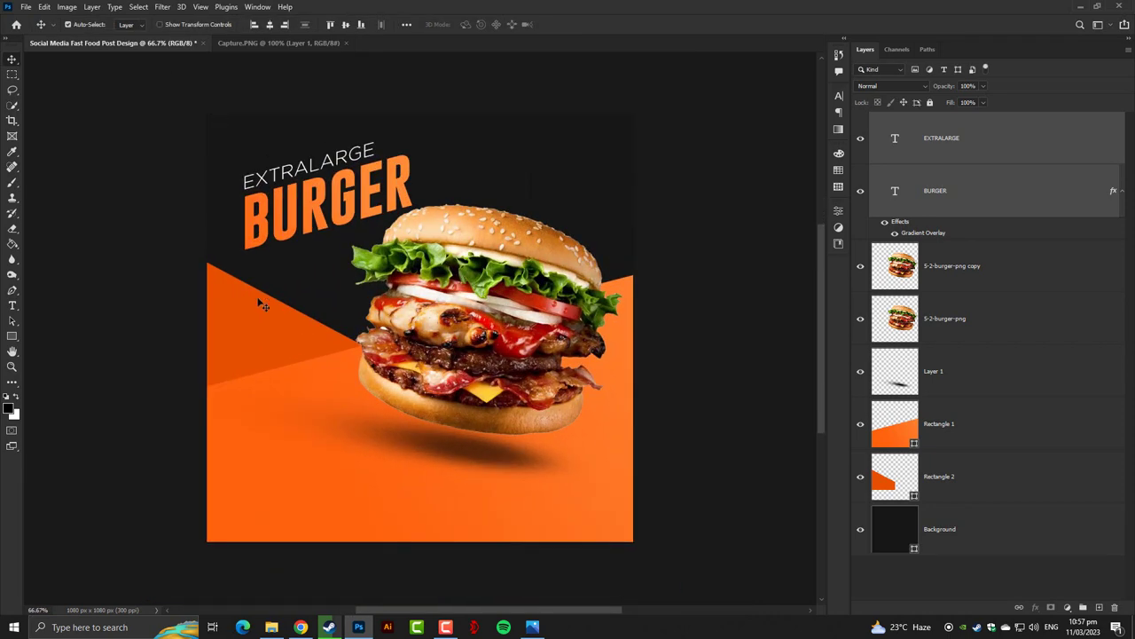
{"action": "scroll", "coordinate": [263, 345], "scroll_direction": "up", "scroll_amount": 1}
{"action": "scroll", "coordinate": [255, 322], "scroll_direction": "up", "scroll_amount": 2}
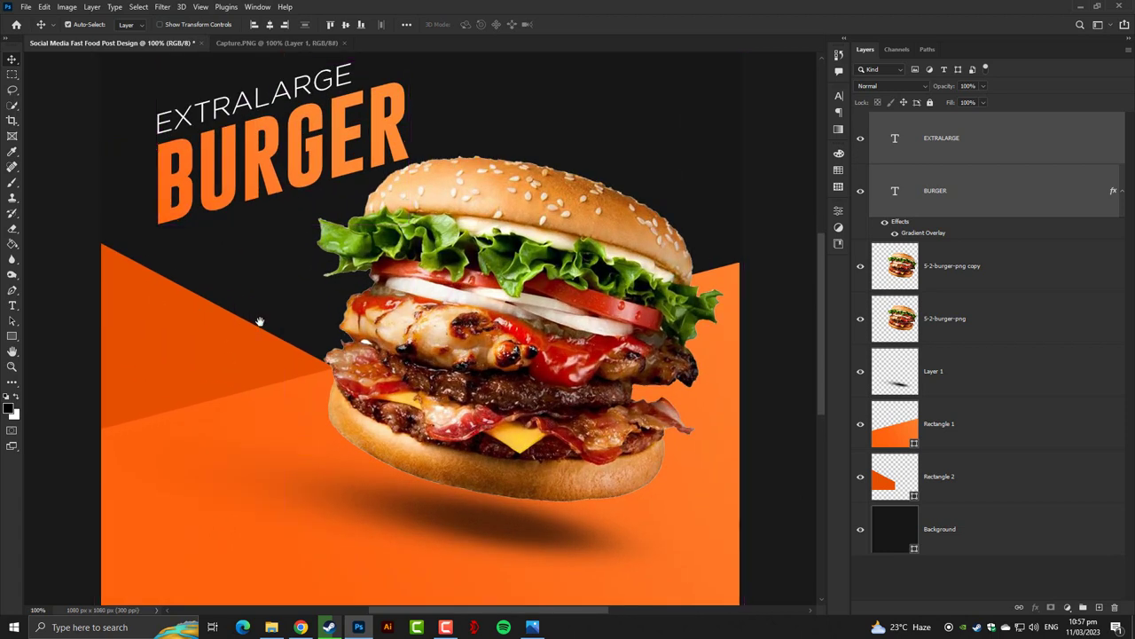
{"action": "scroll", "coordinate": [317, 324], "scroll_direction": "down", "scroll_amount": 1}
{"action": "scroll", "coordinate": [324, 319], "scroll_direction": "up", "scroll_amount": 1}
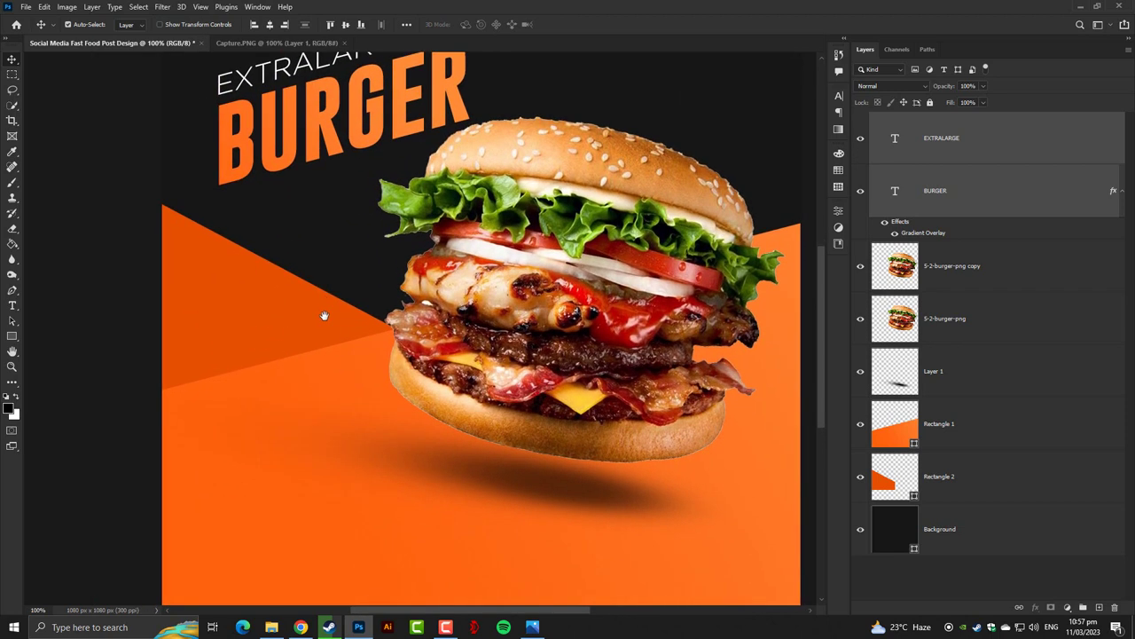
{"action": "scroll", "coordinate": [324, 315], "scroll_direction": "down", "scroll_amount": 2}
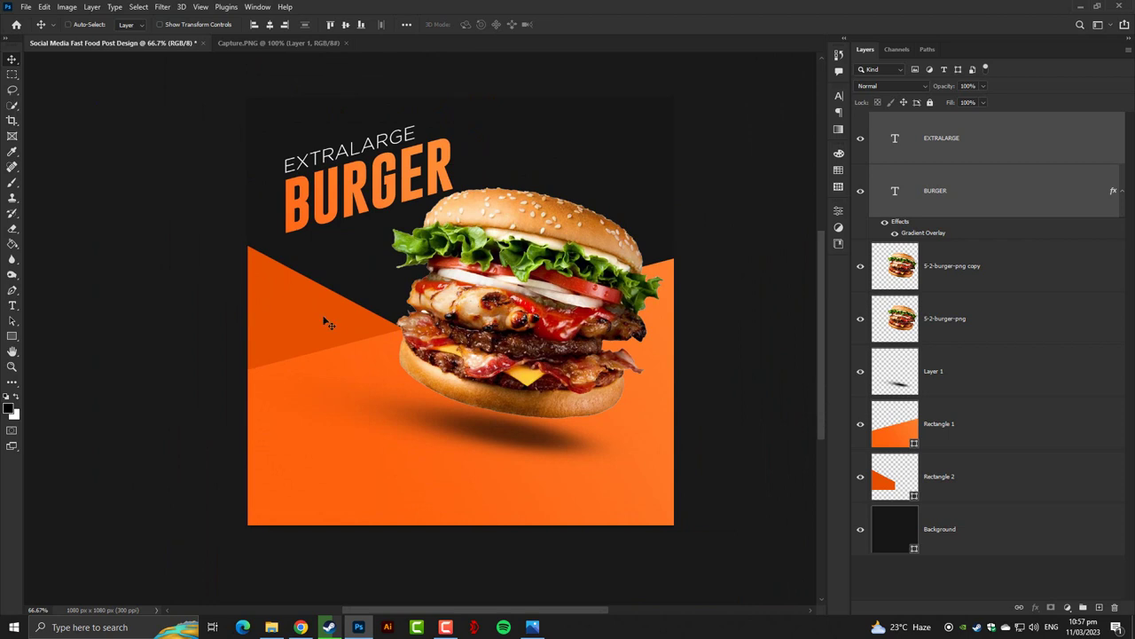
{"action": "scroll", "coordinate": [324, 322], "scroll_direction": "up", "scroll_amount": 1}
Step: Draw a circle with the Ellipse tool on the orange shape left of the burger
{"action": "left_click", "coordinate": [13, 336]}
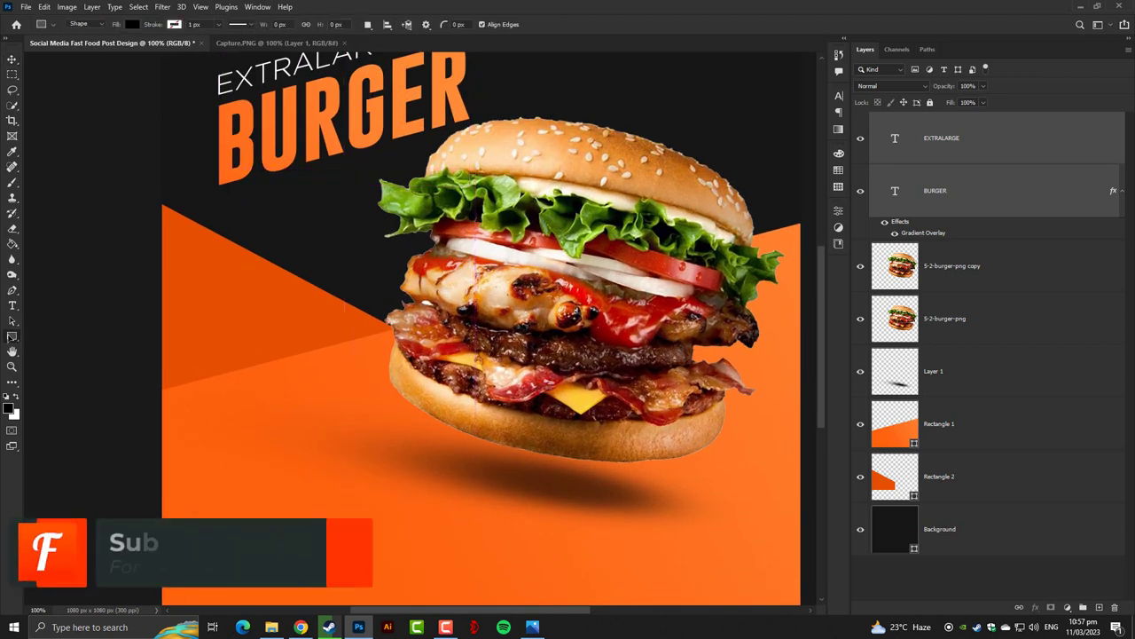
{"action": "right_click", "coordinate": [12, 336]}
{"action": "left_click", "coordinate": [53, 352]}
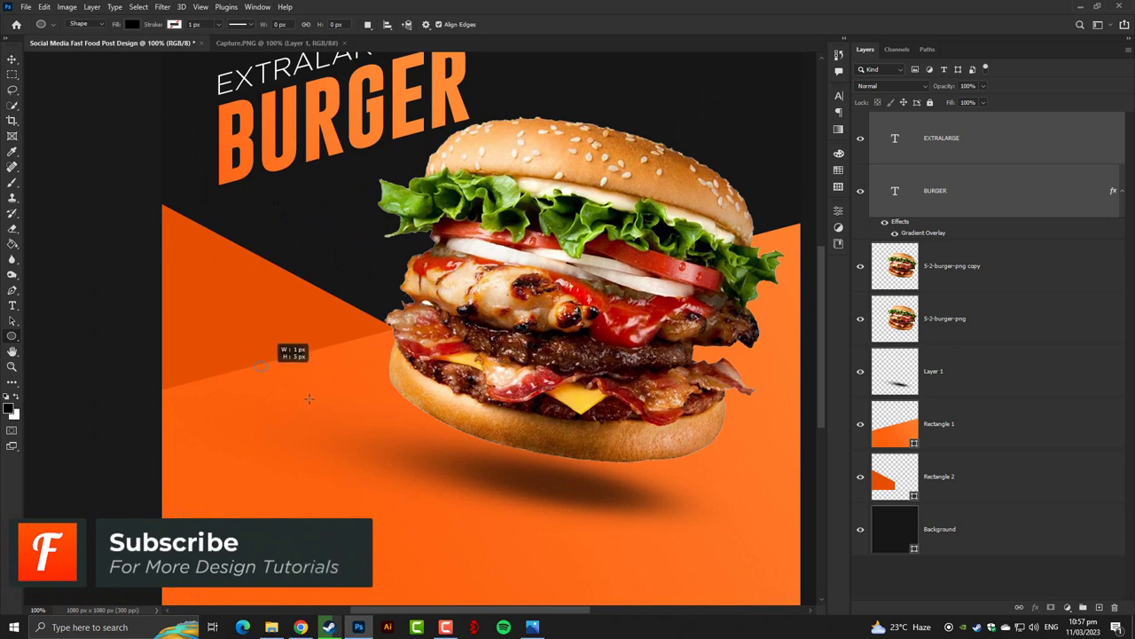
{"action": "left_click_drag", "start_coordinate": [261, 366], "coordinate": [321, 427]}
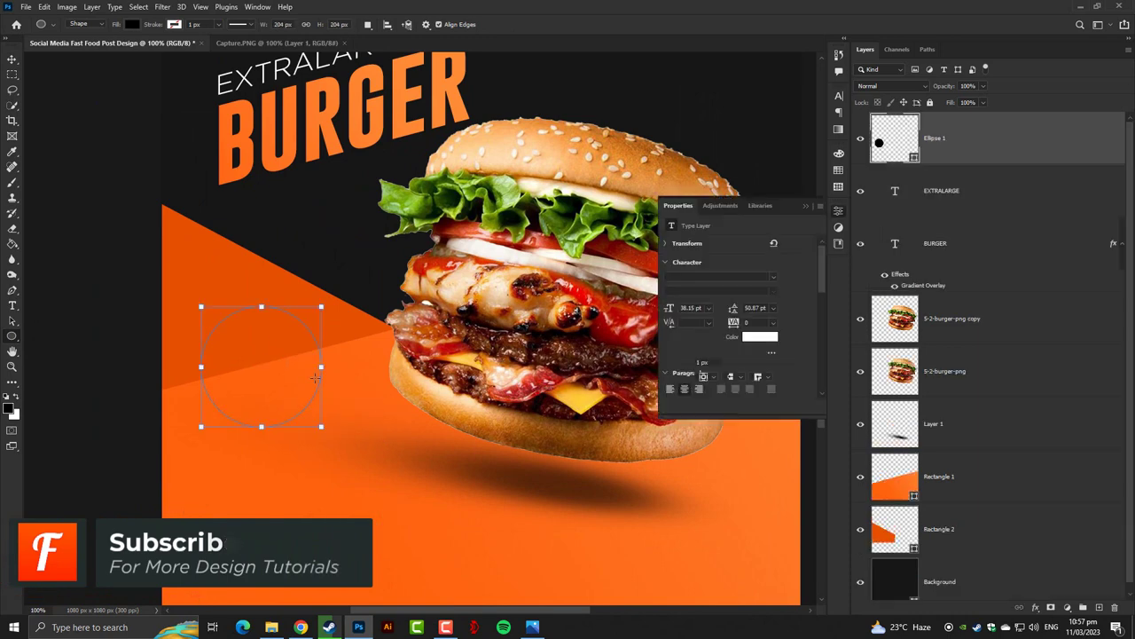
Step: Give the circle no fill and a dark 20 px stroke
{"action": "left_click", "coordinate": [132, 24]}
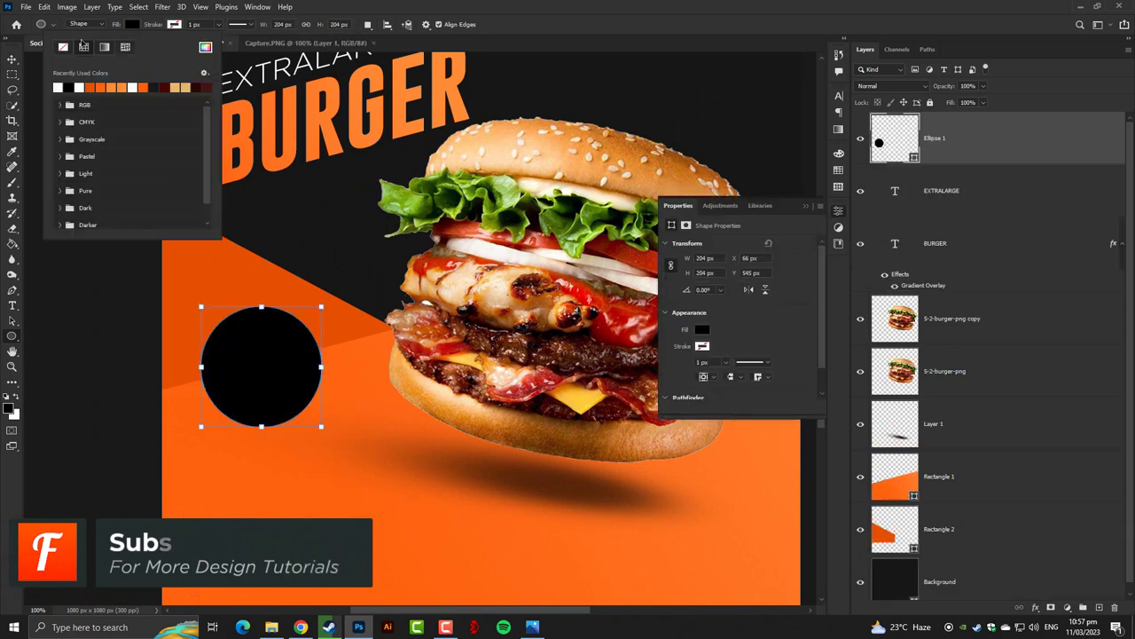
{"action": "left_click", "coordinate": [62, 46]}
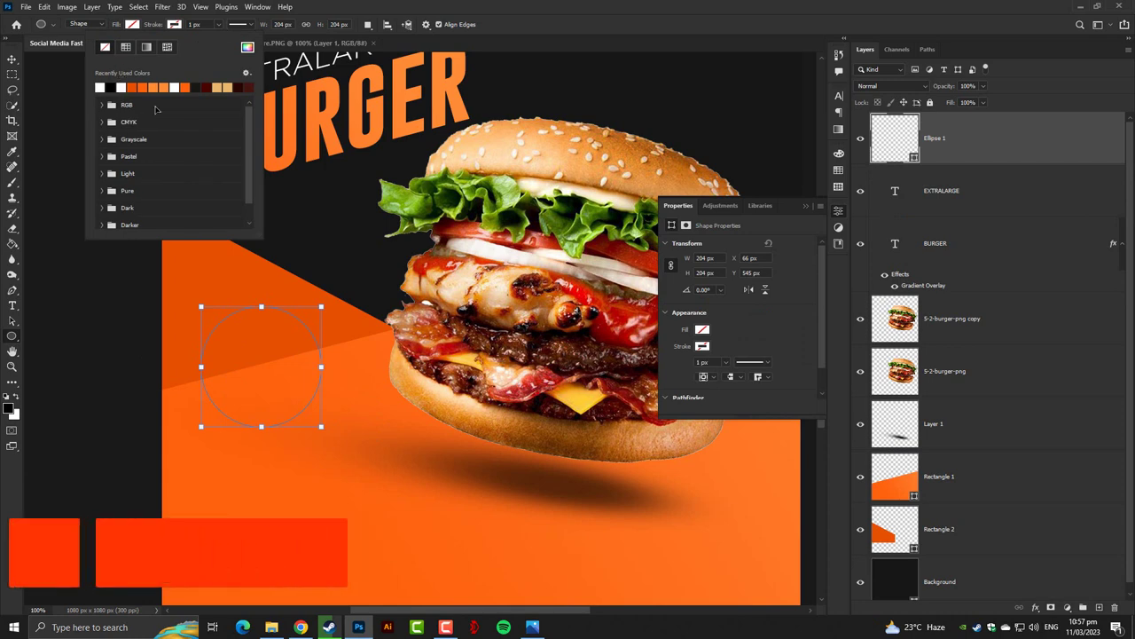
{"action": "left_click", "coordinate": [247, 46]}
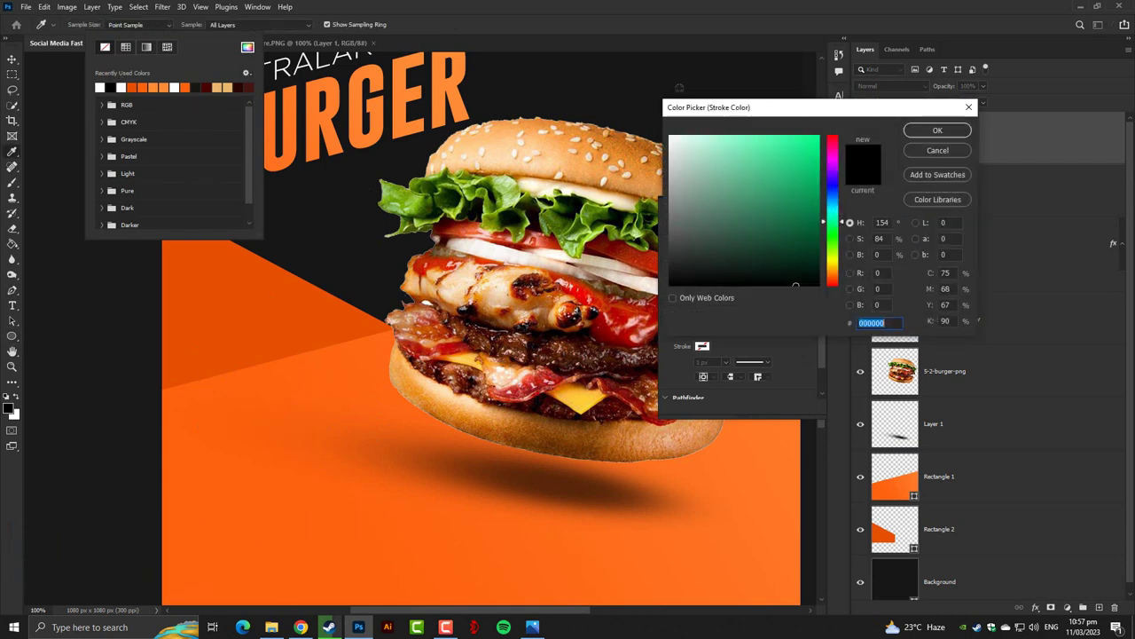
{"action": "left_click", "coordinate": [936, 131]}
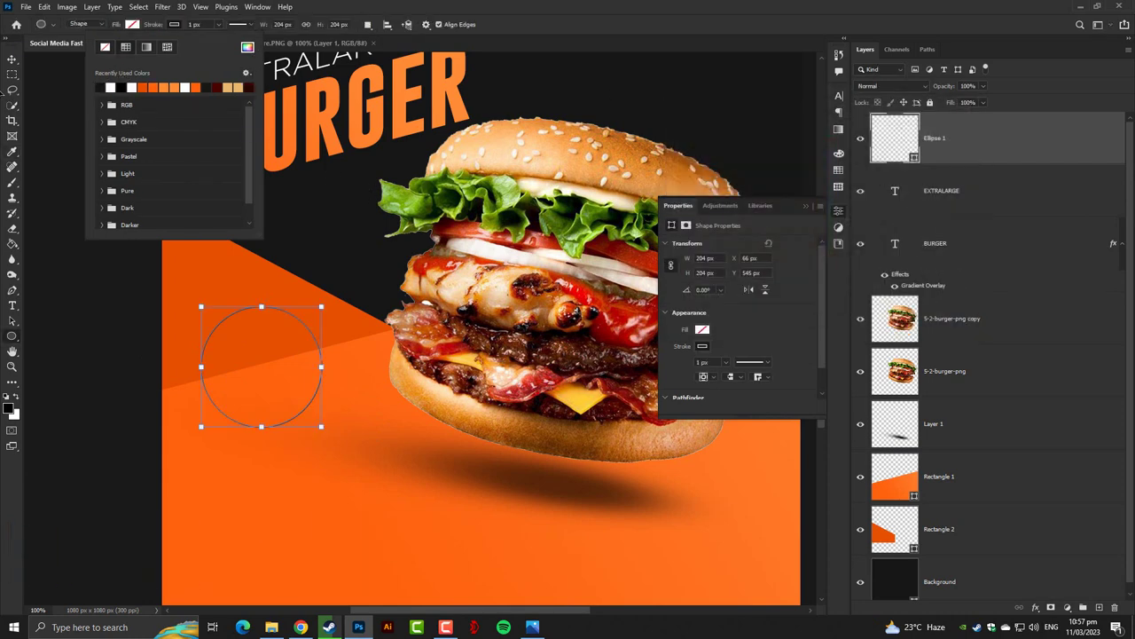
{"action": "left_click", "coordinate": [207, 22]}
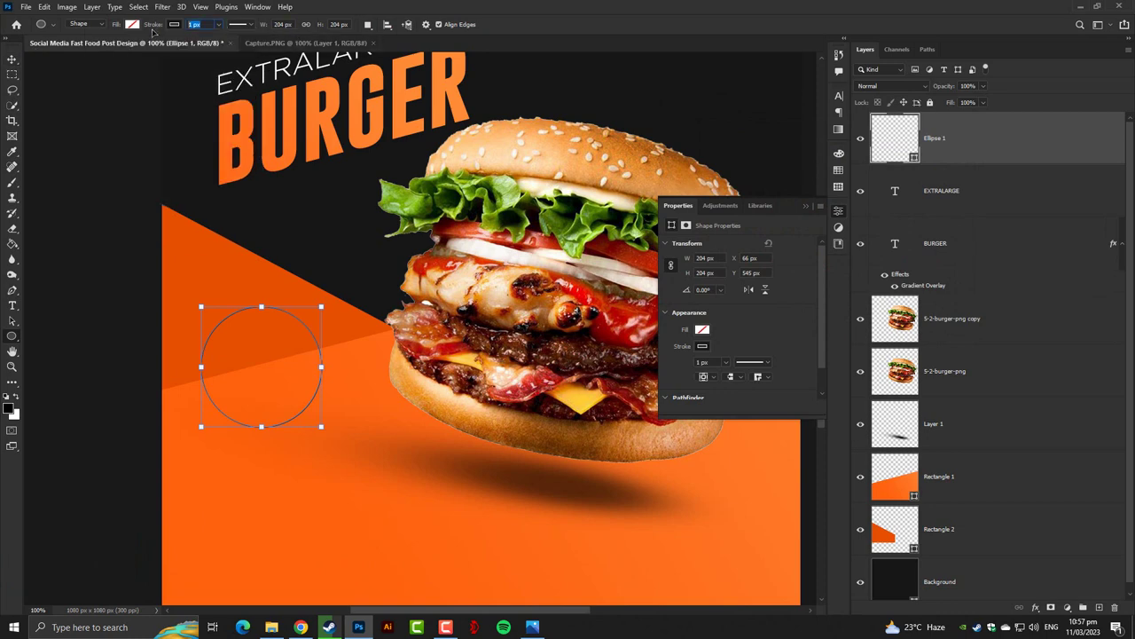
{"action": "type", "text": "15"}
{"action": "key", "text": "Return"}
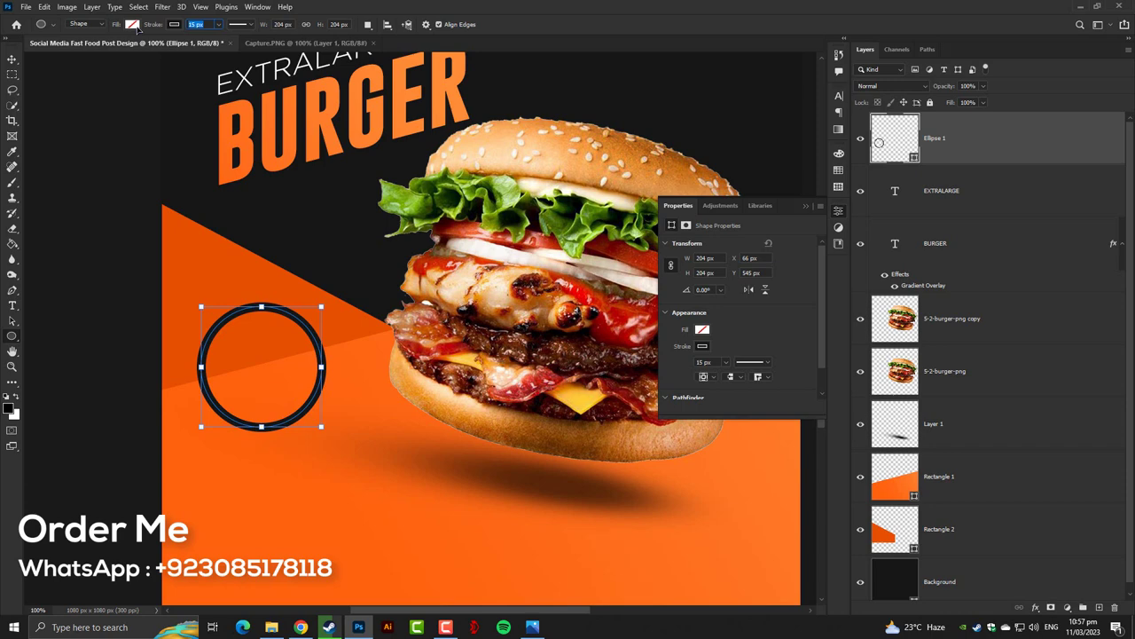
{"action": "key", "text": "Return"}
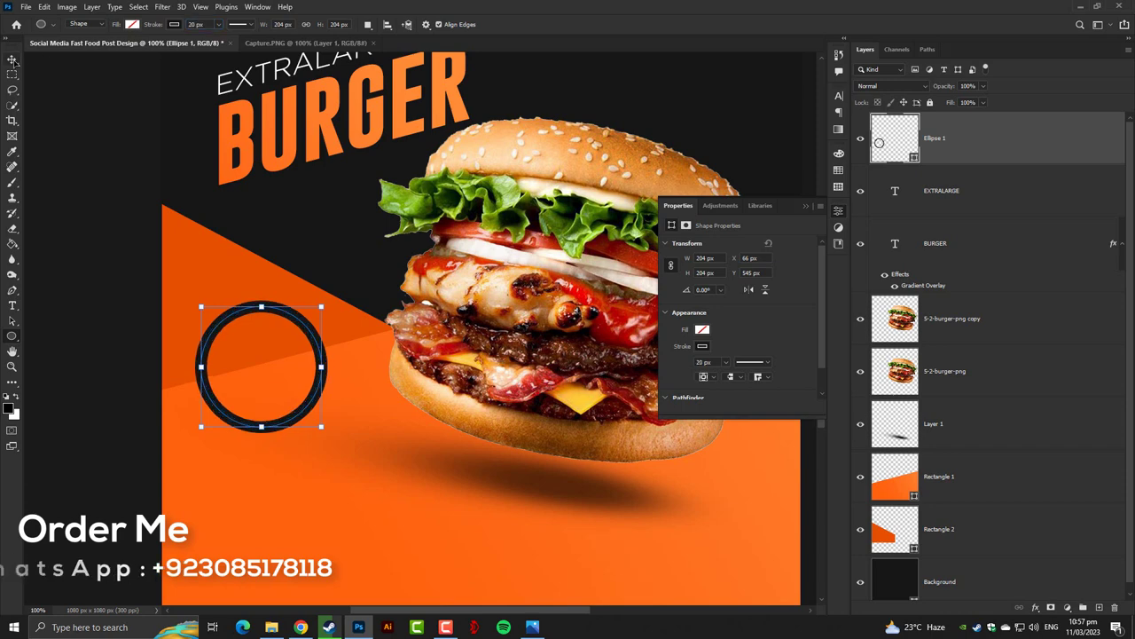
Step: Move the circle slightly up and left
{"action": "key", "text": "v"}
{"action": "left_click_drag", "start_coordinate": [304, 332], "coordinate": [432, 339]}
{"action": "key", "text": "ctrl+plus"}
Step: Duplicate the circle and give the copy a 3 px orange e54f00 outline
{"action": "key", "text": "ctrl+j"}
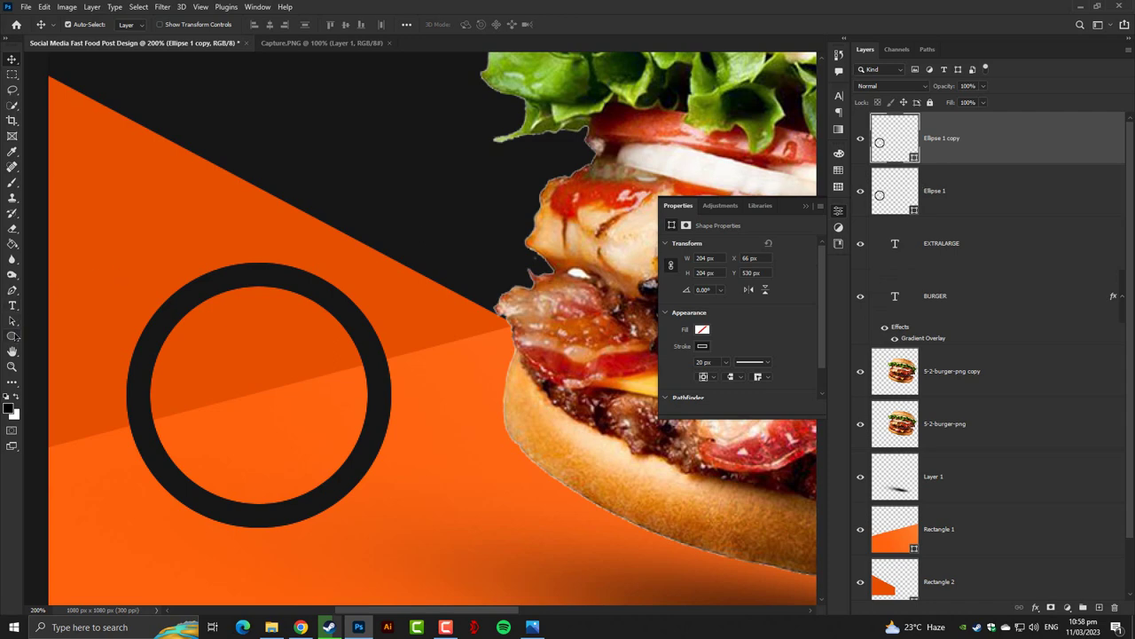
{"action": "left_click", "coordinate": [12, 336]}
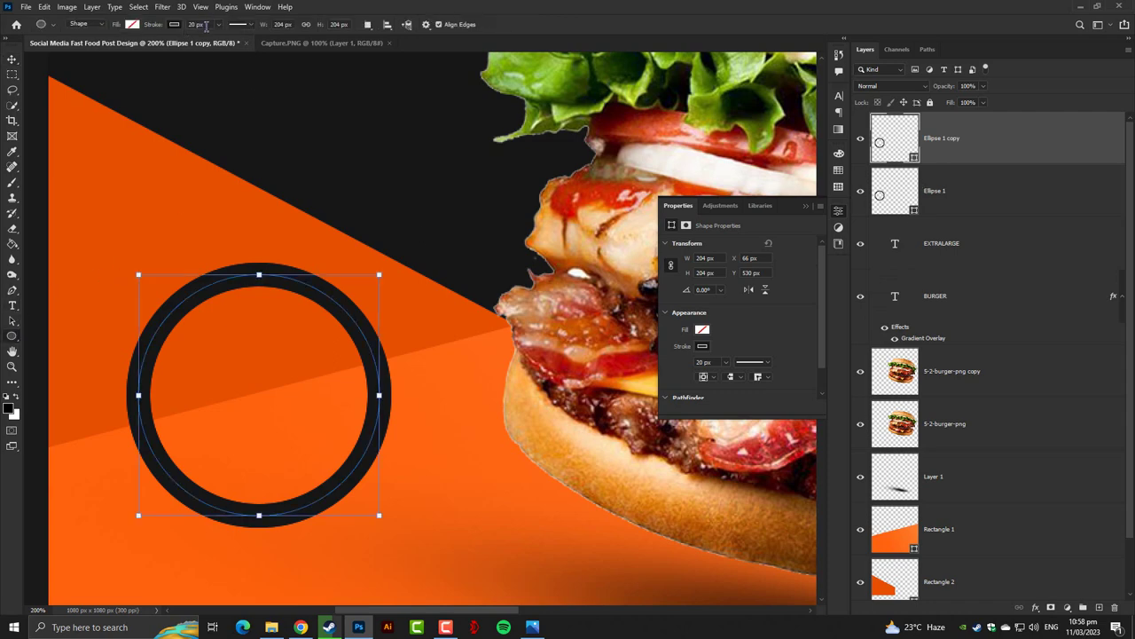
{"action": "left_click", "coordinate": [181, 27]}
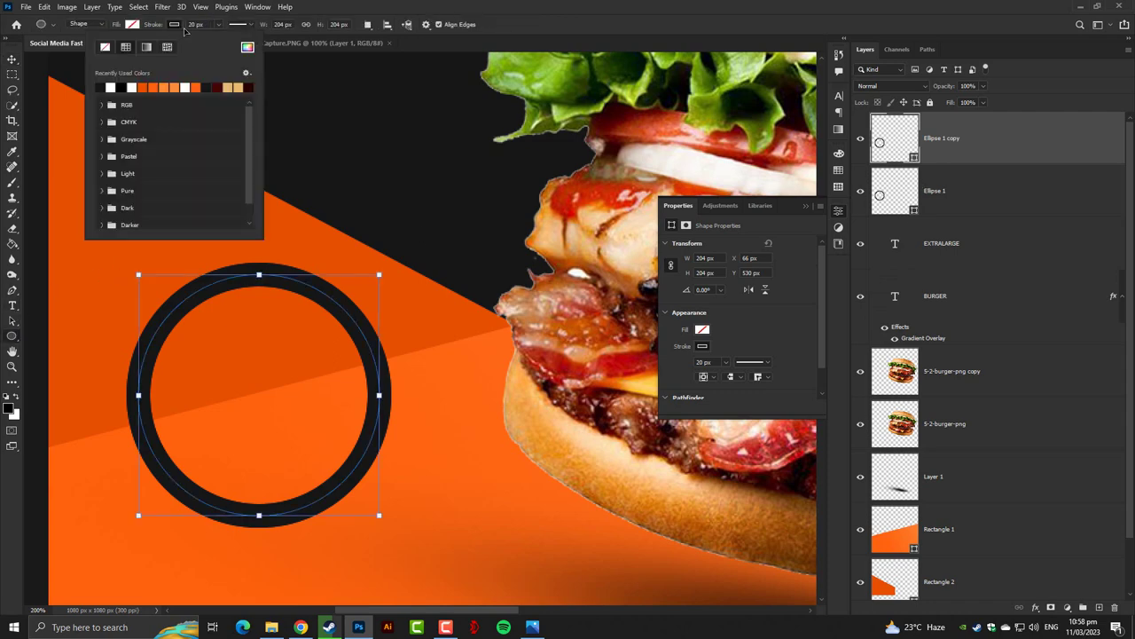
{"action": "left_click", "coordinate": [249, 49]}
{"action": "left_click", "coordinate": [437, 265]}
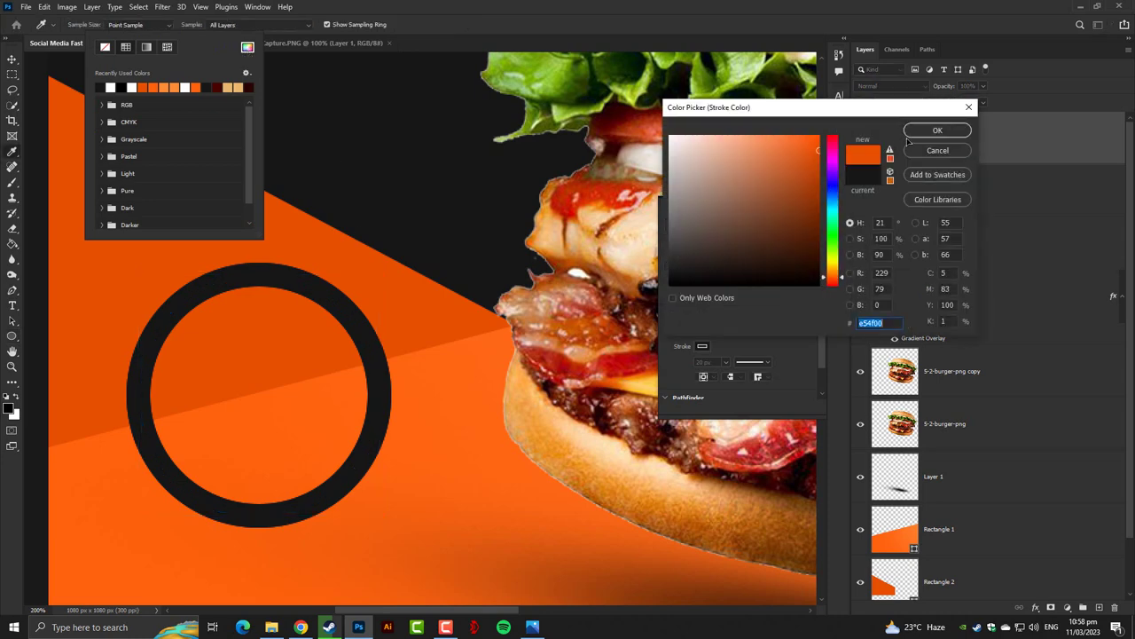
{"action": "left_click", "coordinate": [934, 131]}
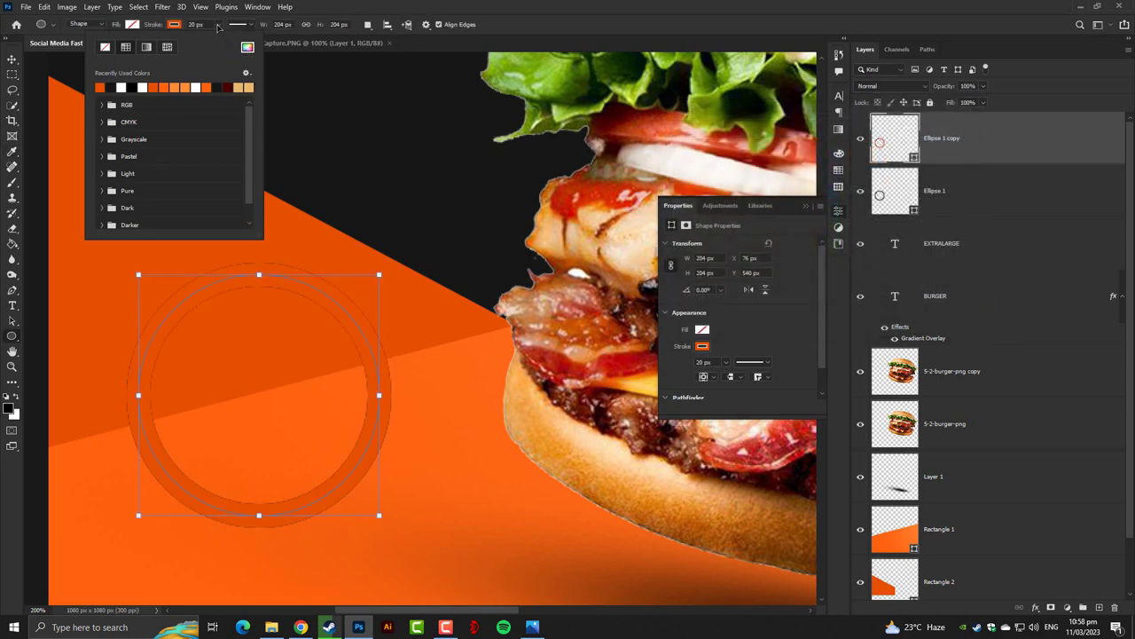
{"action": "left_click", "coordinate": [204, 25]}
{"action": "type", "text": "2"}
{"action": "key", "text": "Return"}
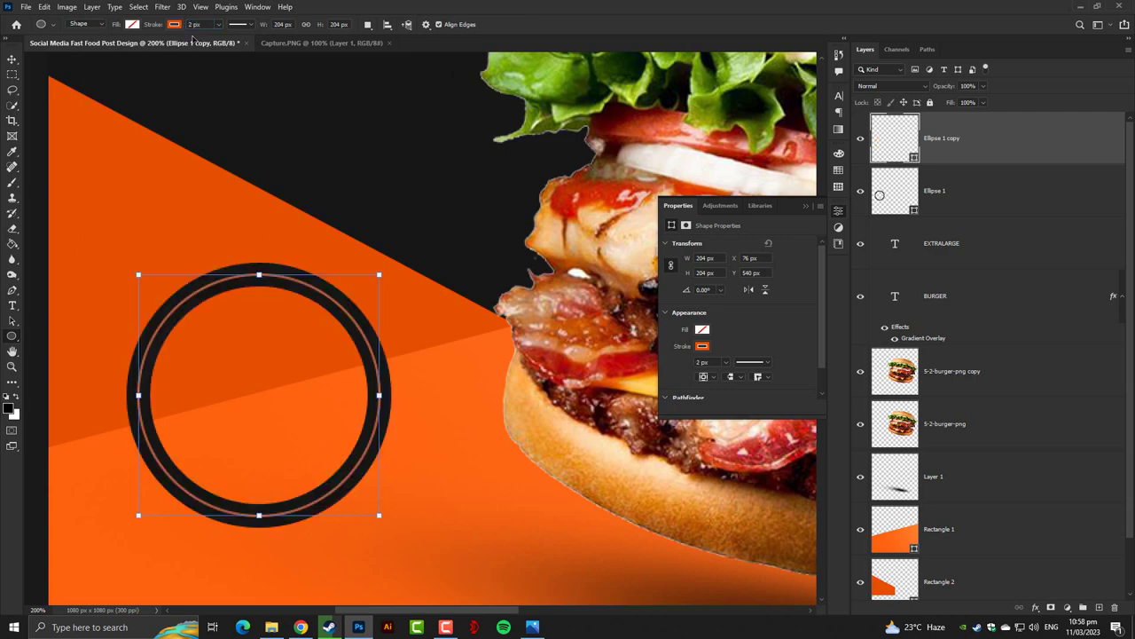
{"action": "key", "text": "Up"}
Step: Duplicate the original Ellipse 1 again to create Ellipse 1 copy 2
{"action": "left_click", "coordinate": [11, 61]}
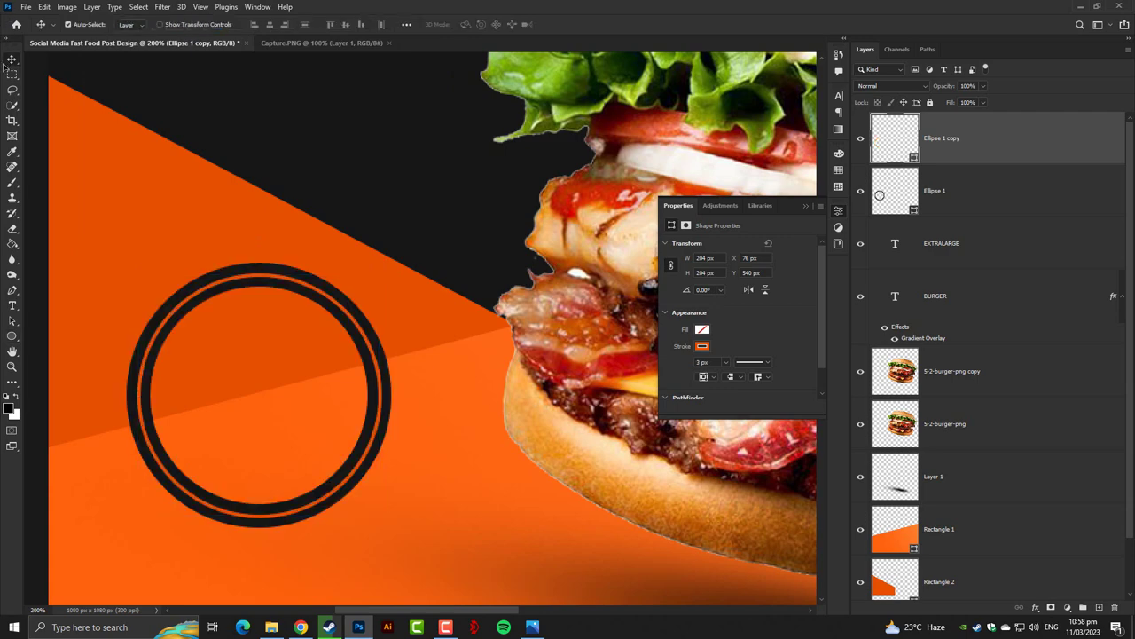
{"action": "key", "text": "ctrl+0"}
{"action": "key", "text": "ctrl+1"}
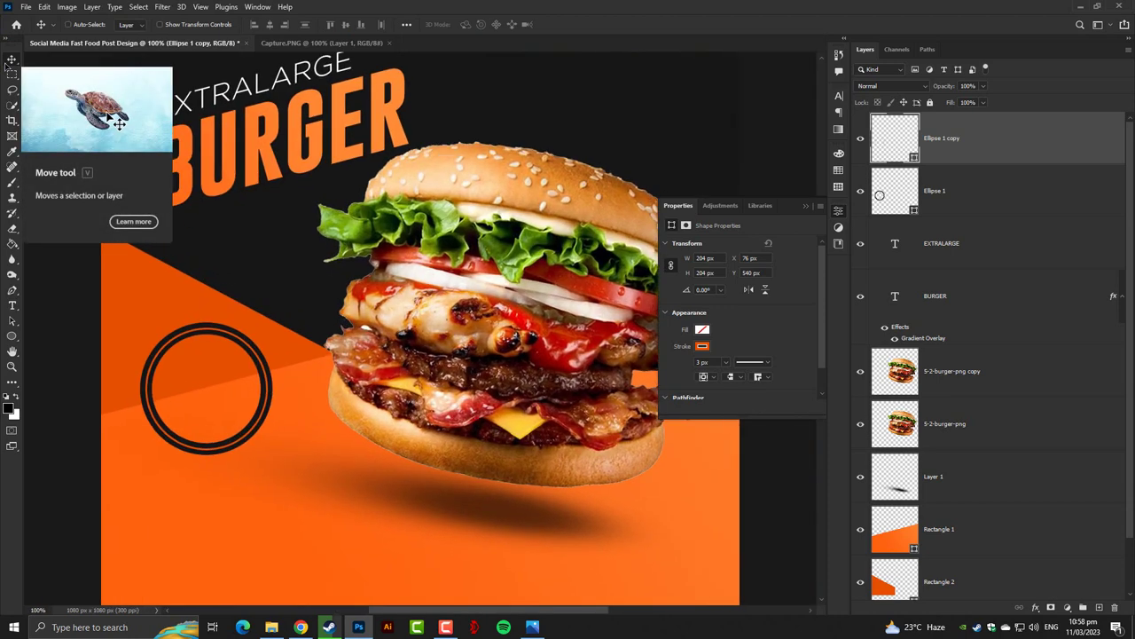
{"action": "key", "text": "ctrl+plus"}
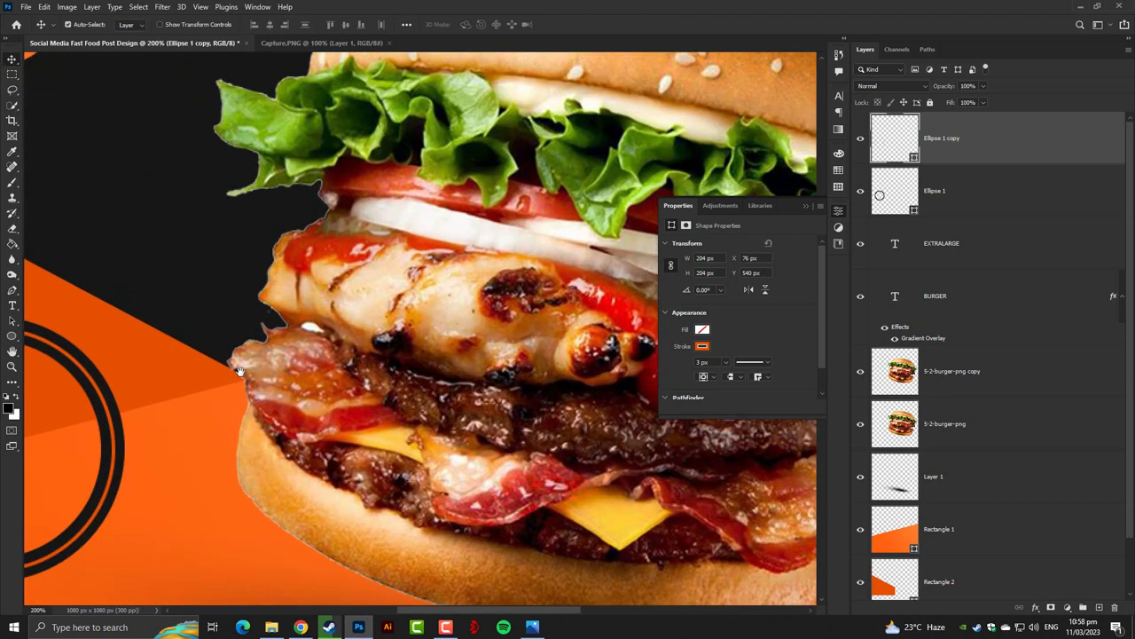
{"action": "left_click_drag", "start_coordinate": [238, 370], "coordinate": [493, 348]}
{"action": "left_click", "coordinate": [958, 210]}
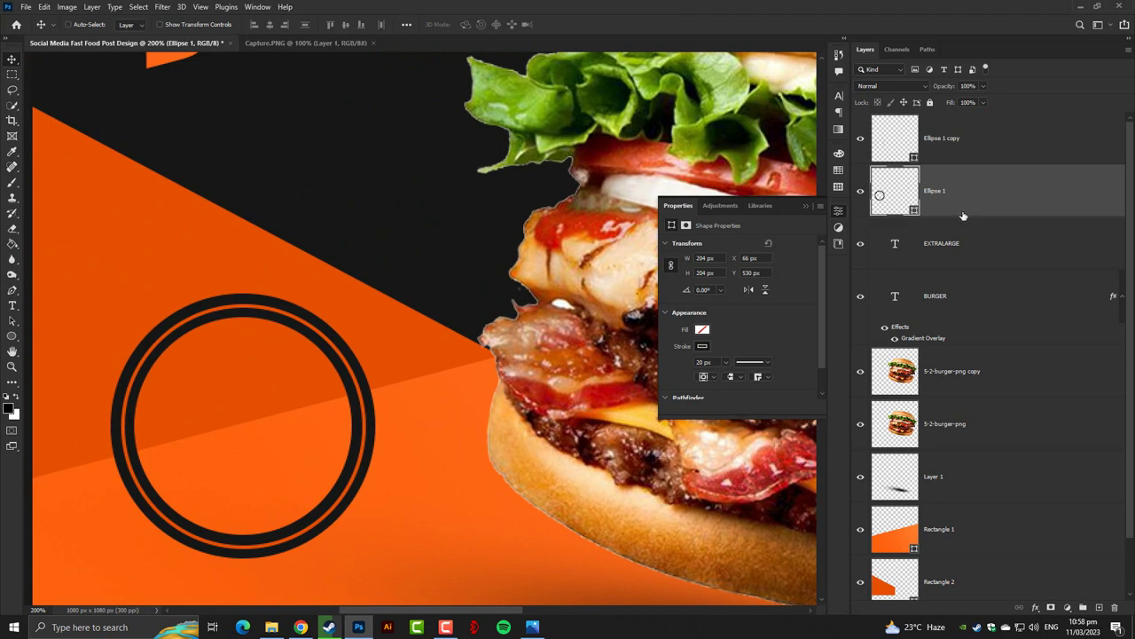
{"action": "key", "text": "ctrl+j"}
{"action": "left_click", "coordinate": [967, 238]}
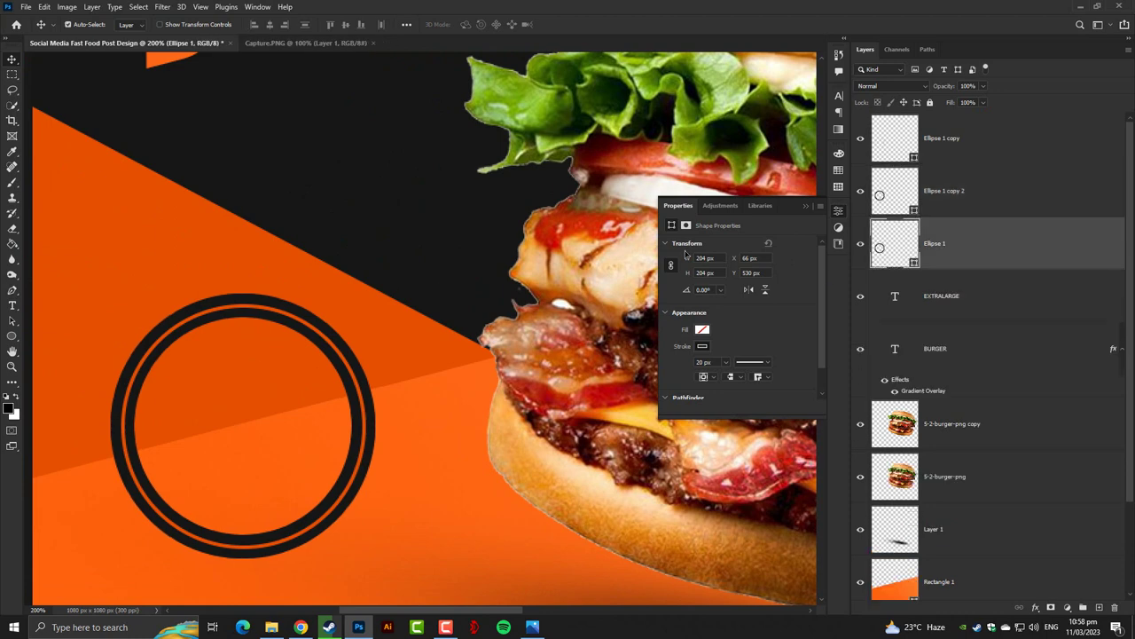
Step: Fill Ellipse 1 with solid orange
{"action": "key", "text": "u"}
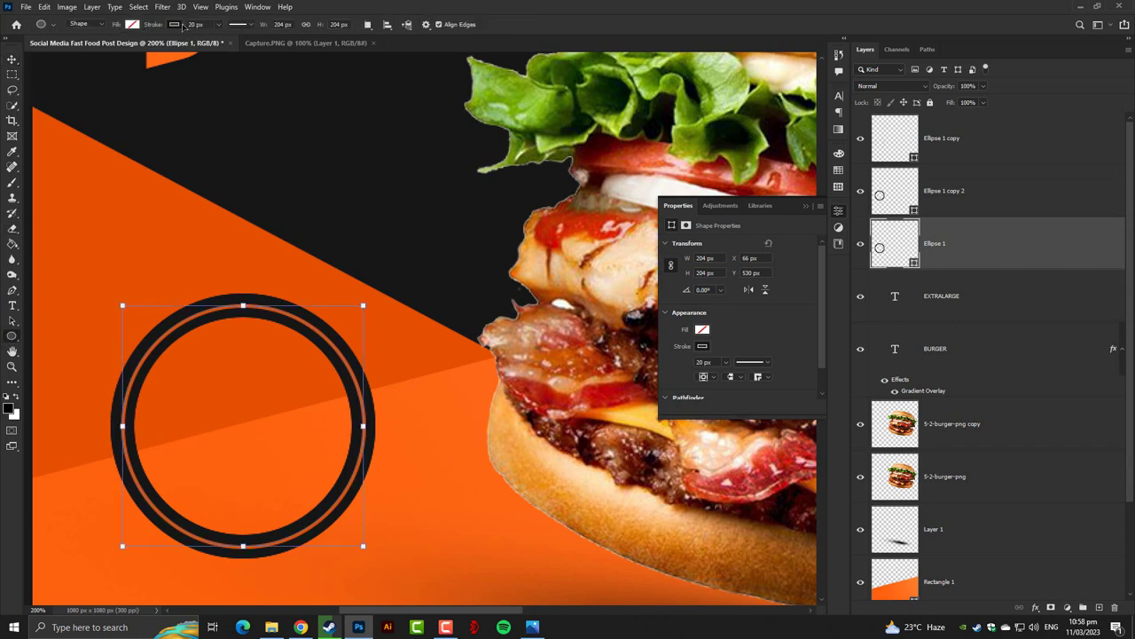
{"action": "left_click", "coordinate": [176, 24]}
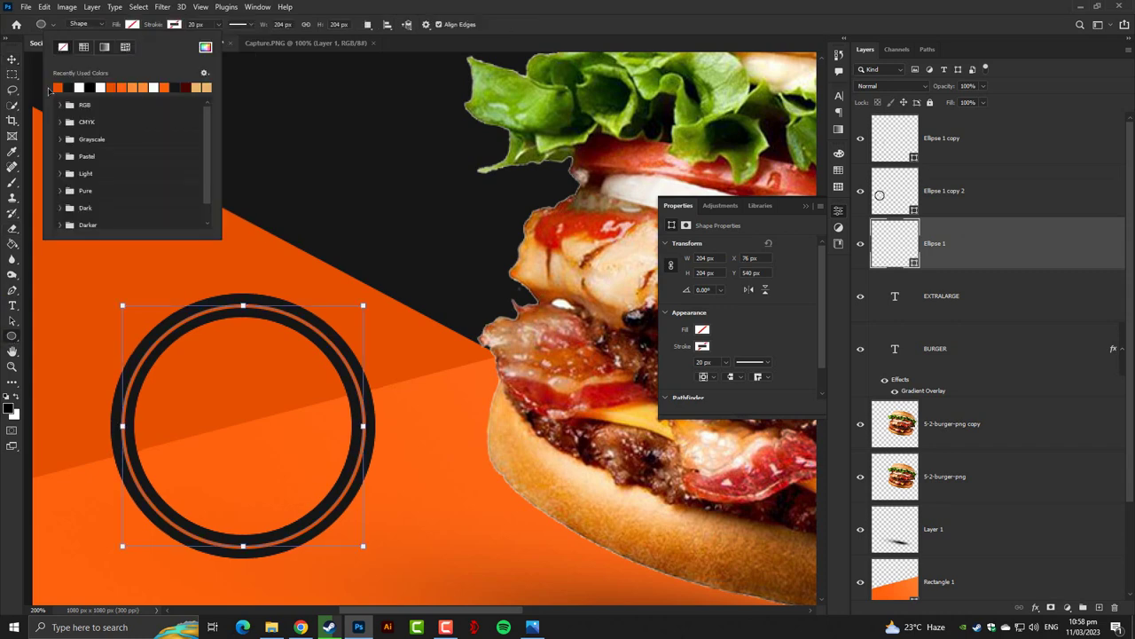
{"action": "left_click", "coordinate": [58, 87]}
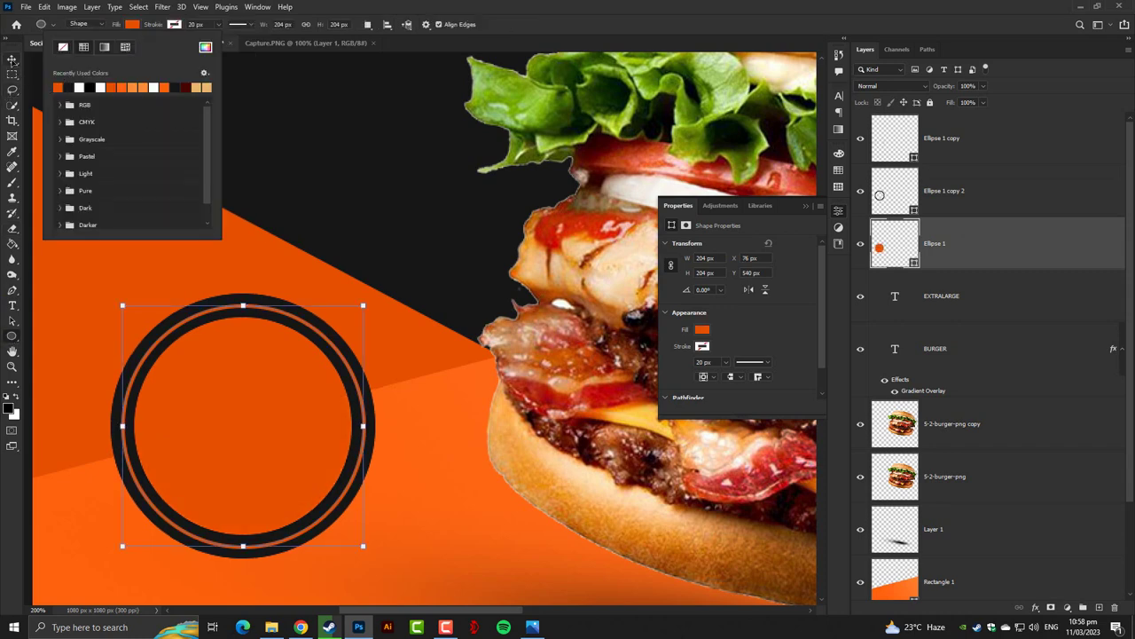
{"action": "left_click", "coordinate": [12, 60]}
Step: Scale the orange inner circle to about 158 px across, nested inside the rings
{"action": "key", "text": "ctrl+t"}
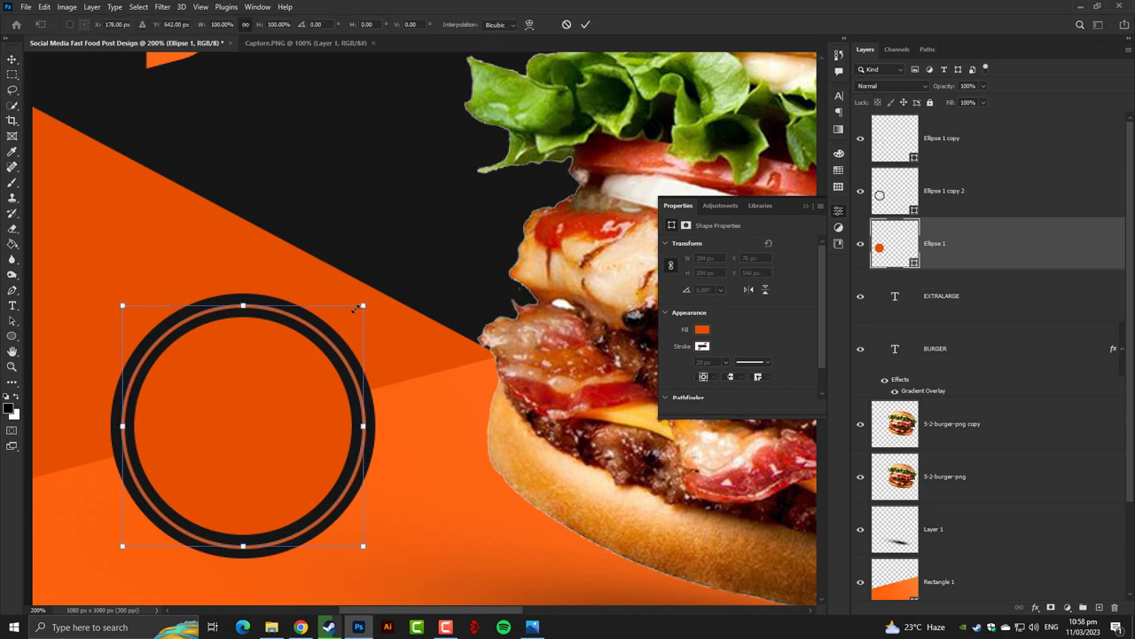
{"action": "left_click_drag", "start_coordinate": [354, 308], "coordinate": [334, 333]}
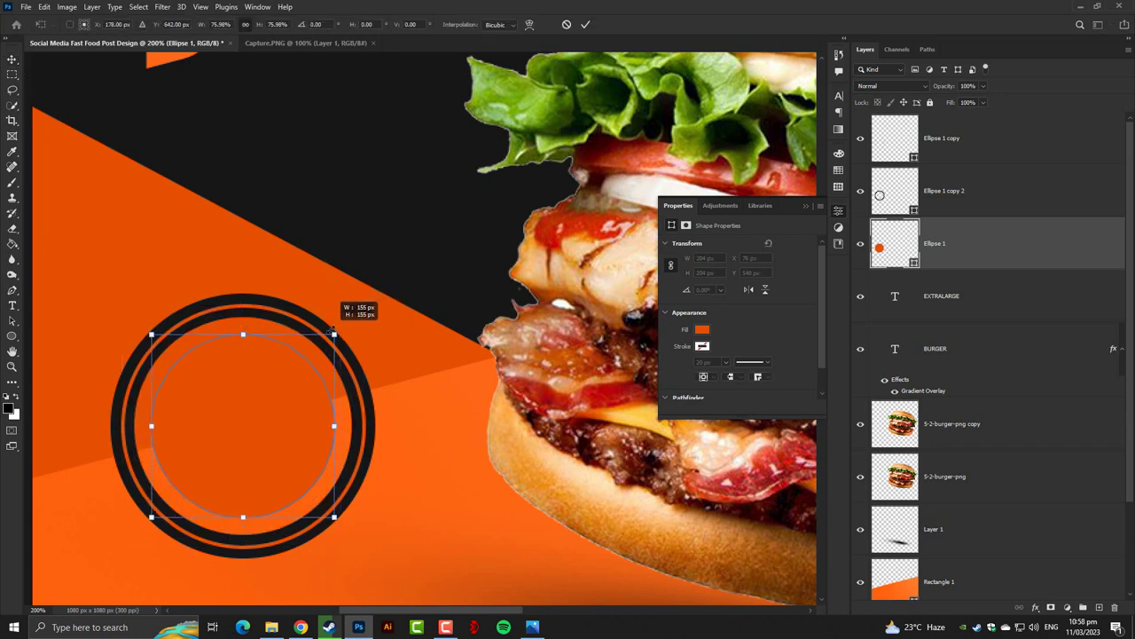
{"action": "key", "text": "Return"}
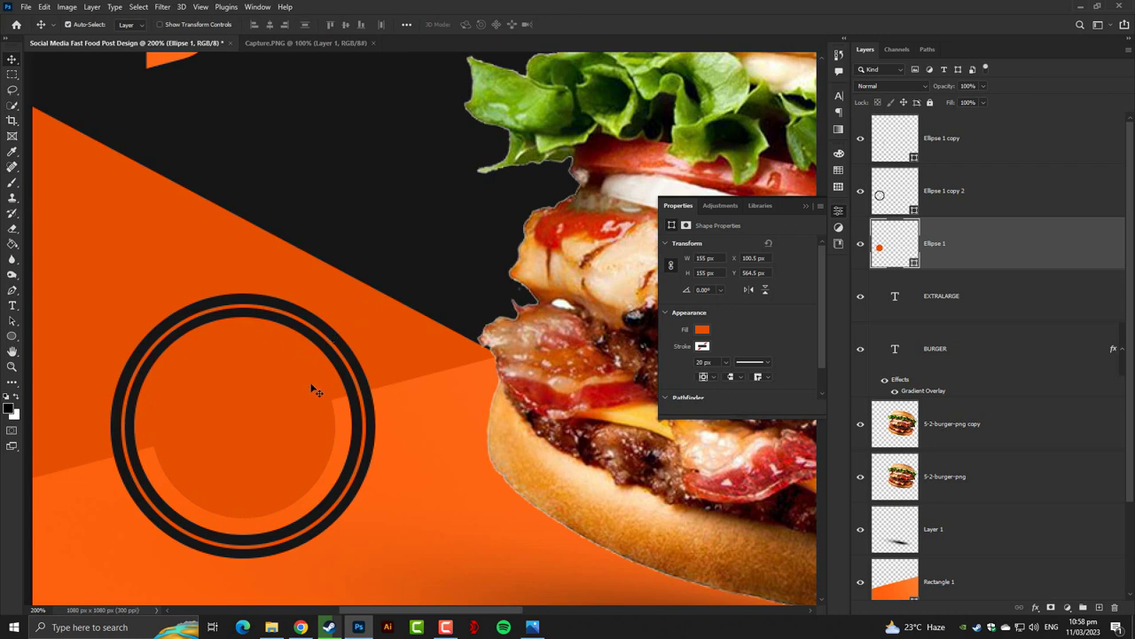
{"action": "key", "text": "ctrl+t"}
{"action": "left_click_drag", "start_coordinate": [344, 327], "coordinate": [348, 319]}
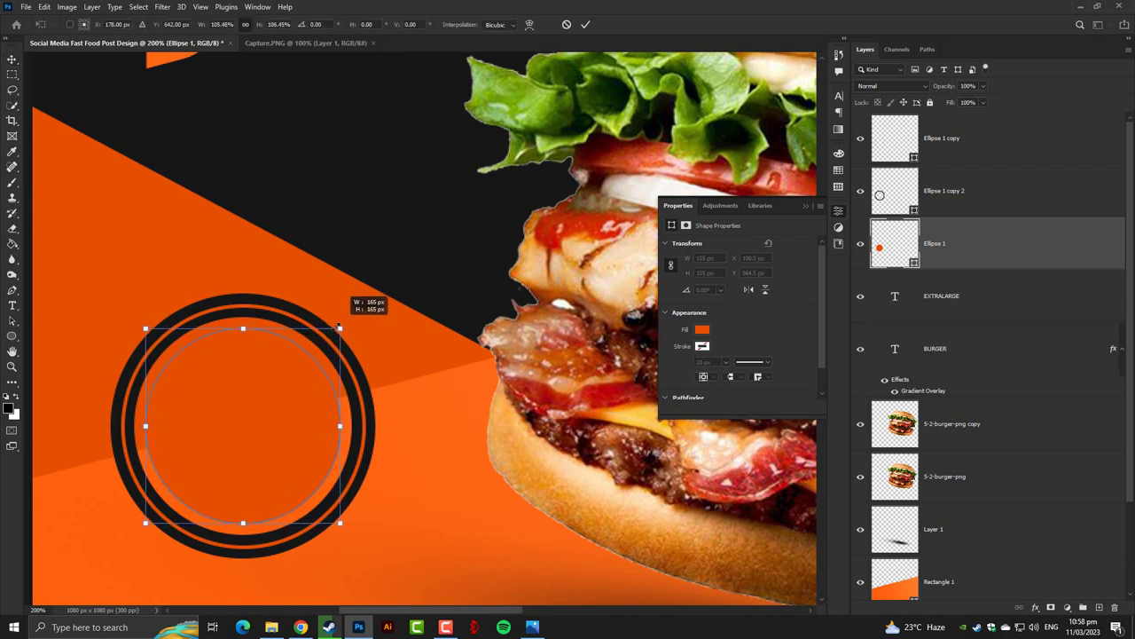
{"action": "key", "text": "Return"}
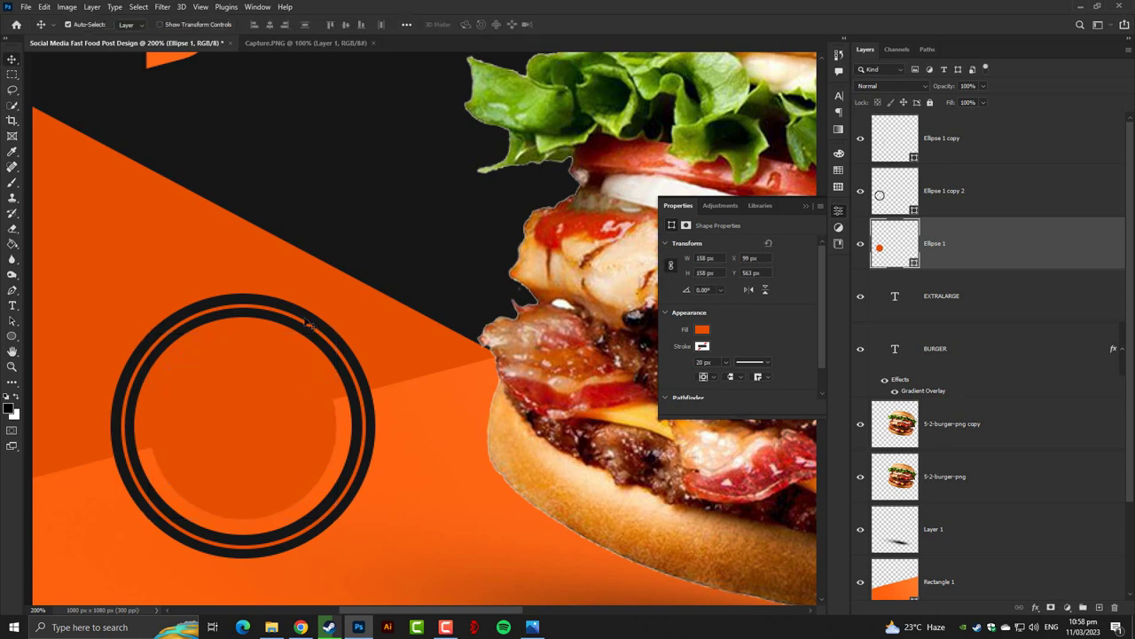
{"action": "left_click", "coordinate": [12, 337]}
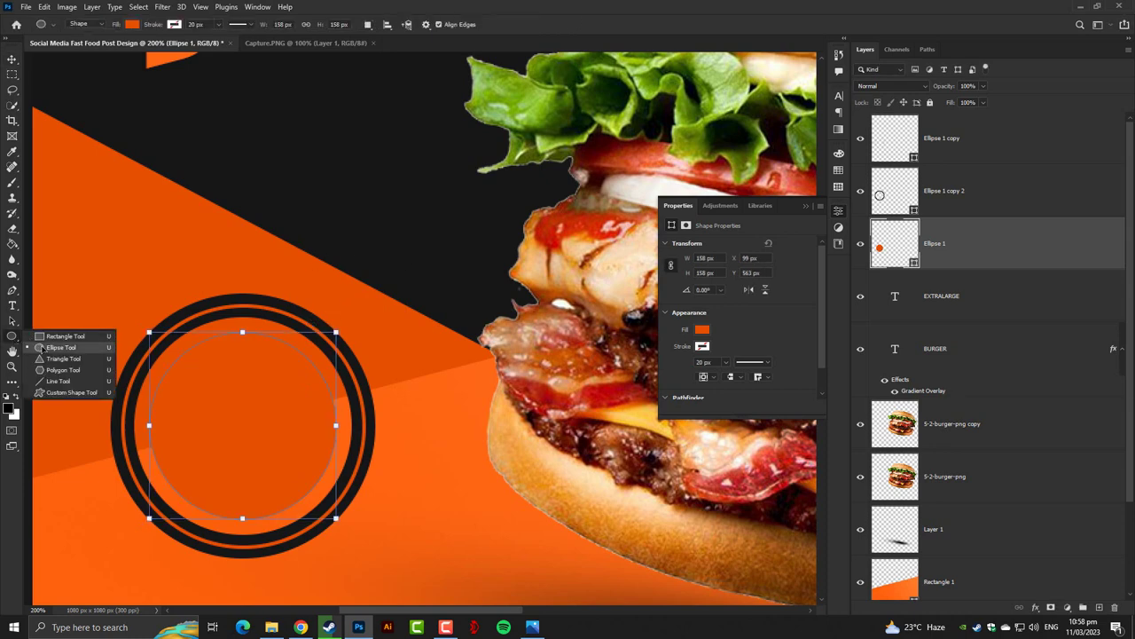
Step: Give the inner circle a solid yellow-orange fill sampled from the canvas
{"action": "left_click", "coordinate": [53, 343]}
{"action": "left_click", "coordinate": [130, 24]}
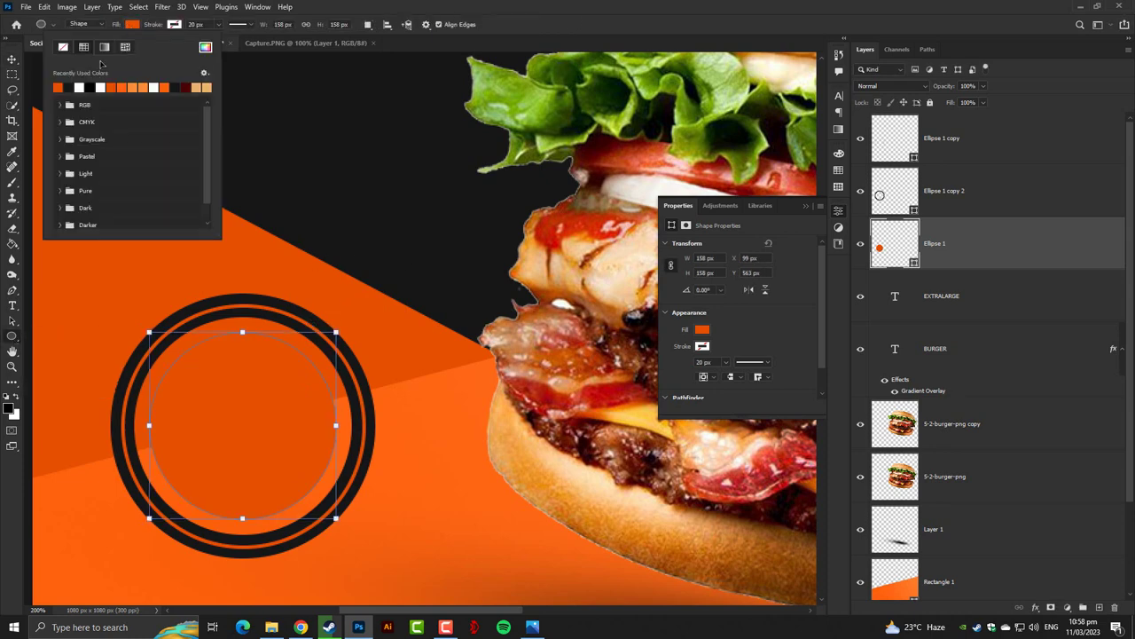
{"action": "left_click", "coordinate": [206, 48]}
{"action": "left_click", "coordinate": [488, 433]}
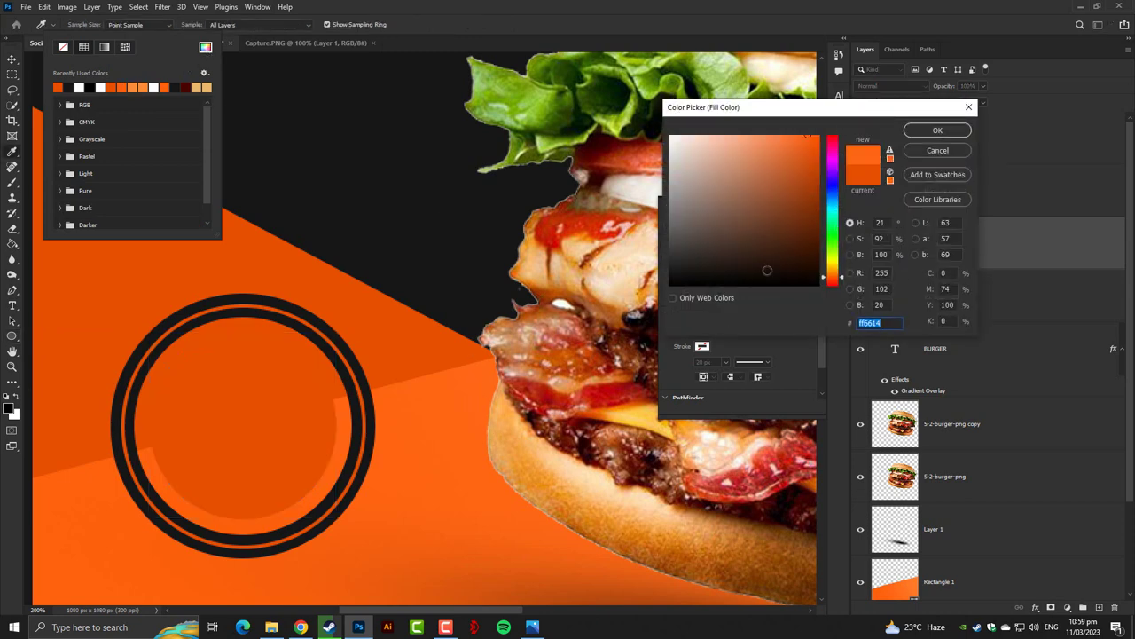
{"action": "left_click_drag", "start_coordinate": [839, 277], "coordinate": [839, 270]}
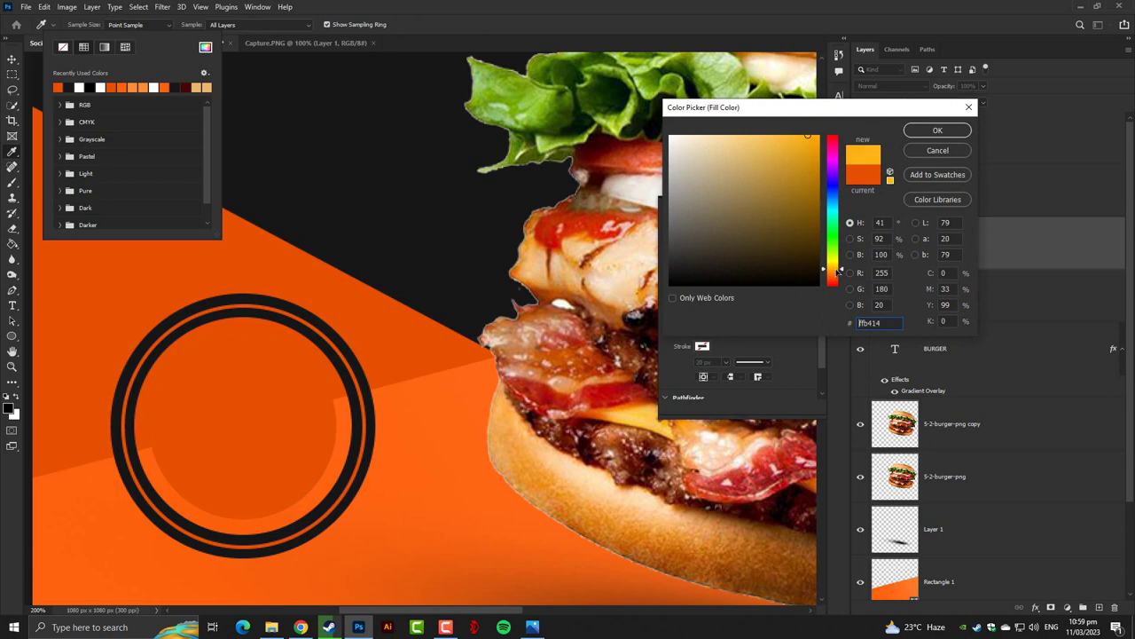
{"action": "left_click", "coordinate": [938, 131]}
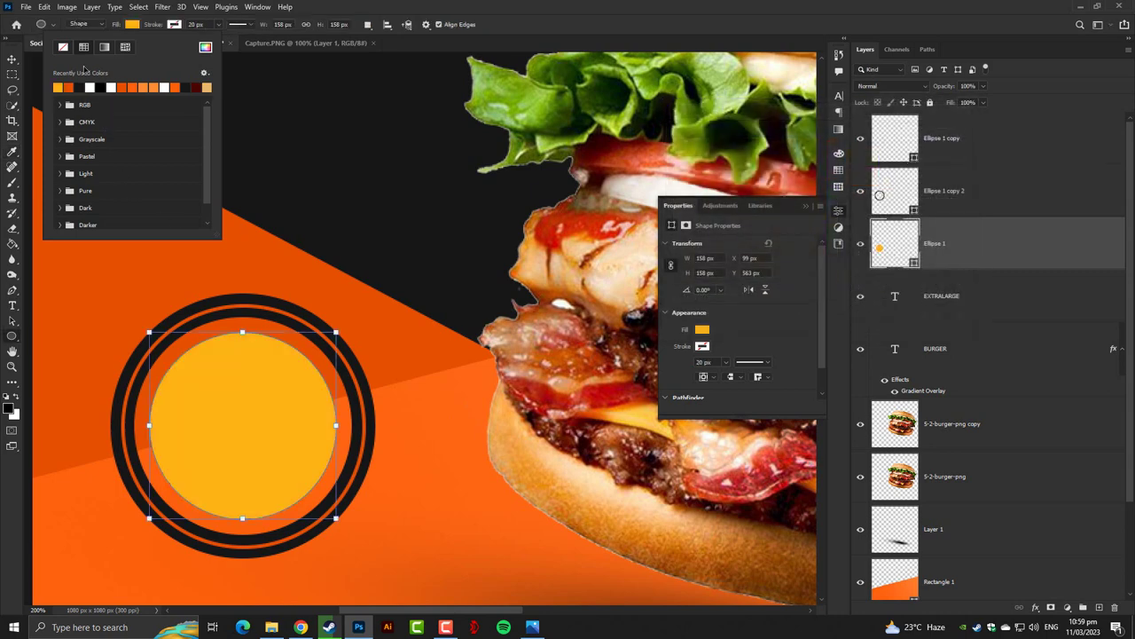
Step: Switch the circle's fill to the Basics Foreground to Transparent gradient
{"action": "left_click", "coordinate": [104, 47]}
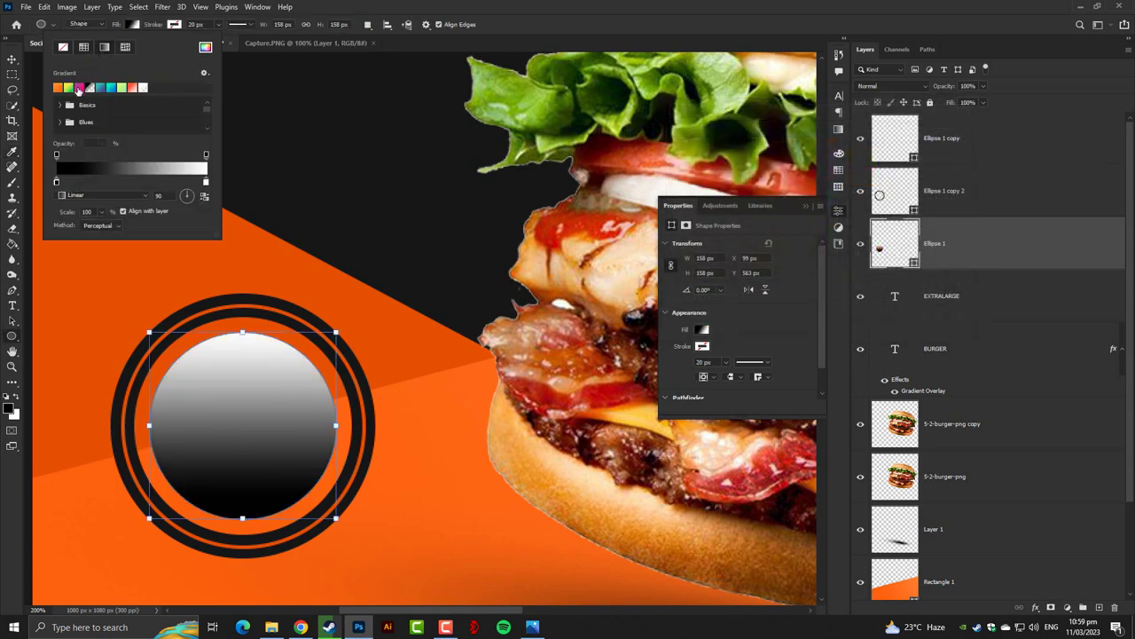
{"action": "left_click", "coordinate": [89, 89]}
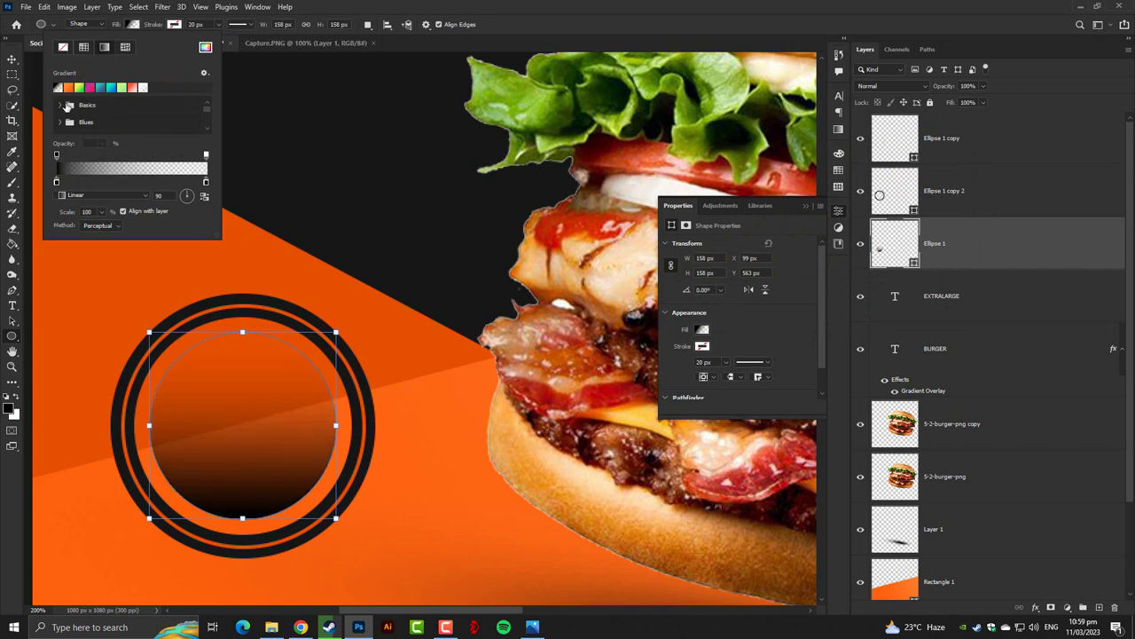
{"action": "left_click", "coordinate": [60, 105]}
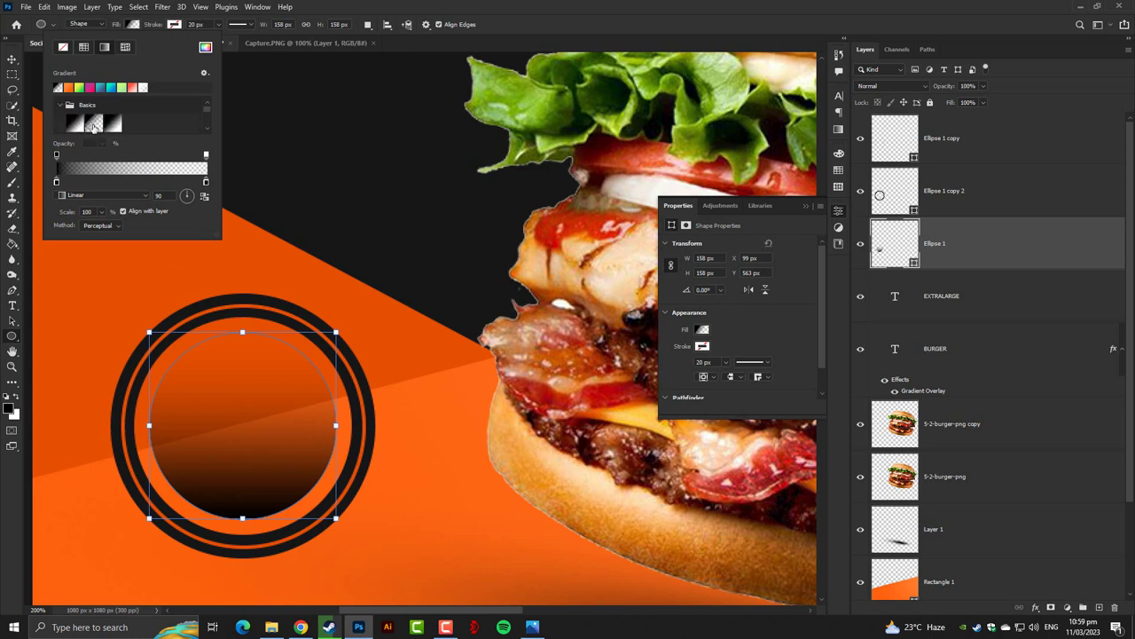
{"action": "double_click", "coordinate": [93, 124]}
{"action": "left_click", "coordinate": [701, 196]}
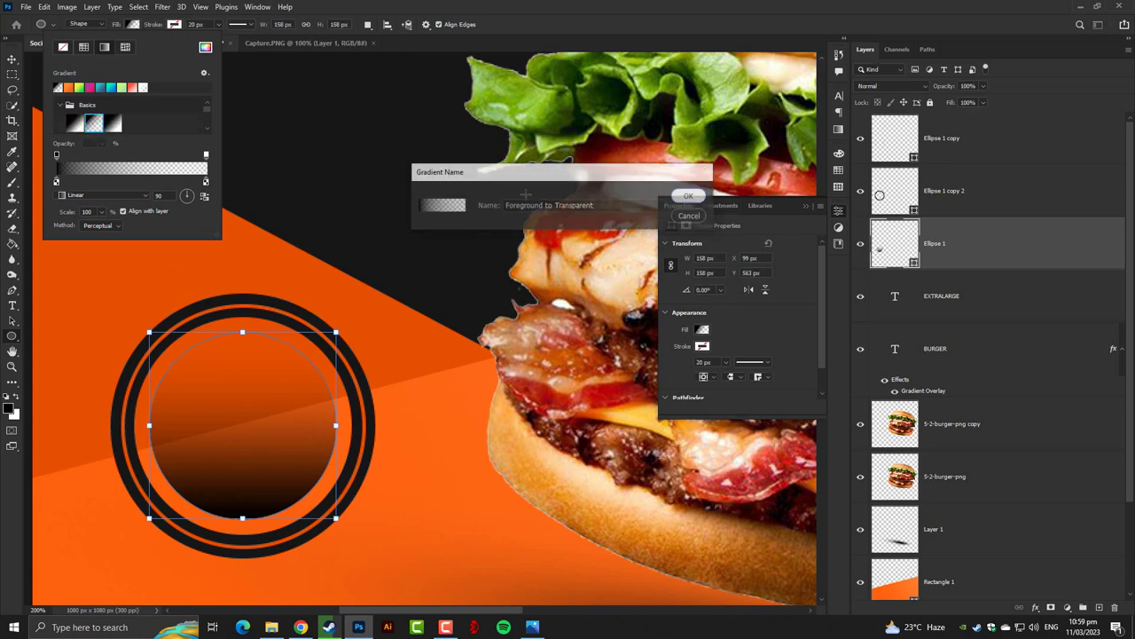
Step: Make both gradient stops yellow and reverse it so yellow sits at the top
{"action": "double_click", "coordinate": [56, 183]}
{"action": "left_click_drag", "start_coordinate": [832, 282], "coordinate": [832, 266]}
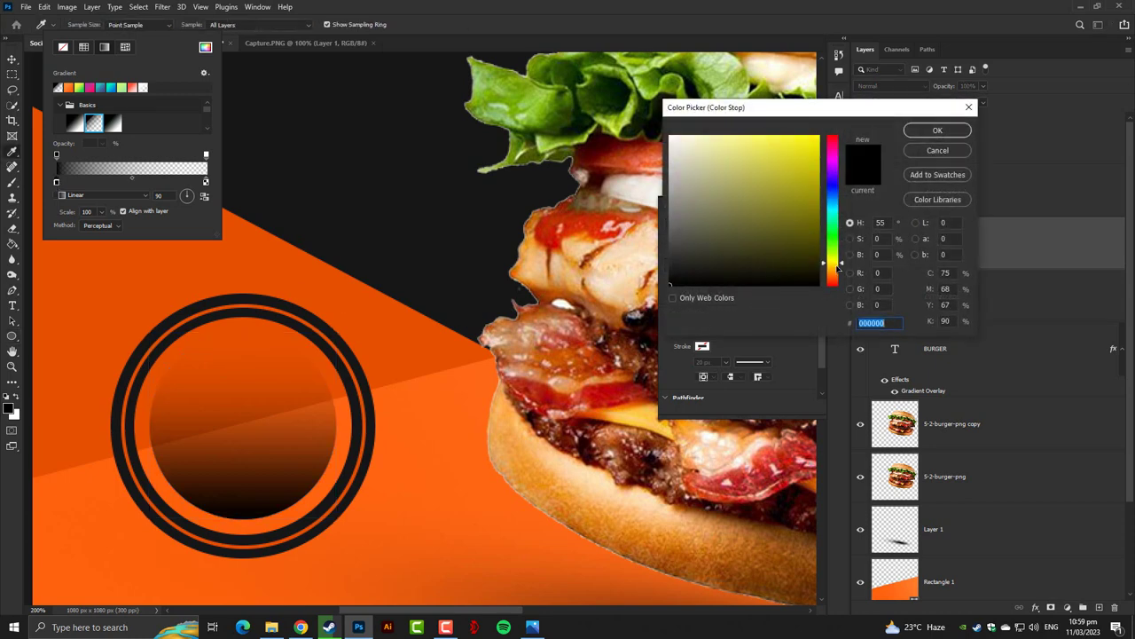
{"action": "left_click", "coordinate": [818, 136]}
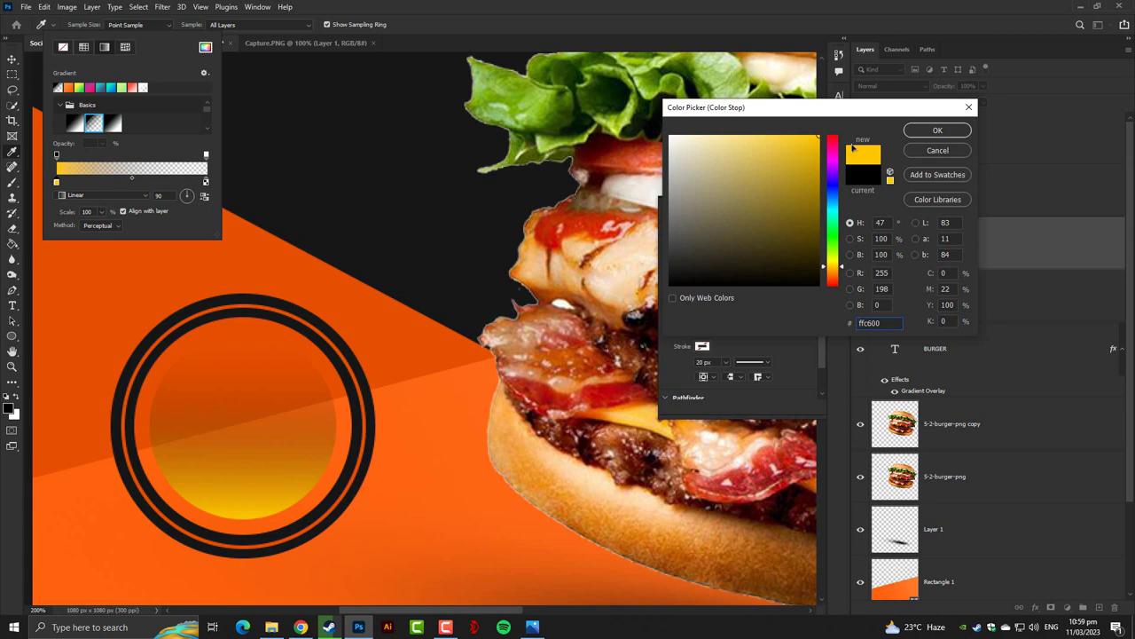
{"action": "left_click", "coordinate": [938, 131]}
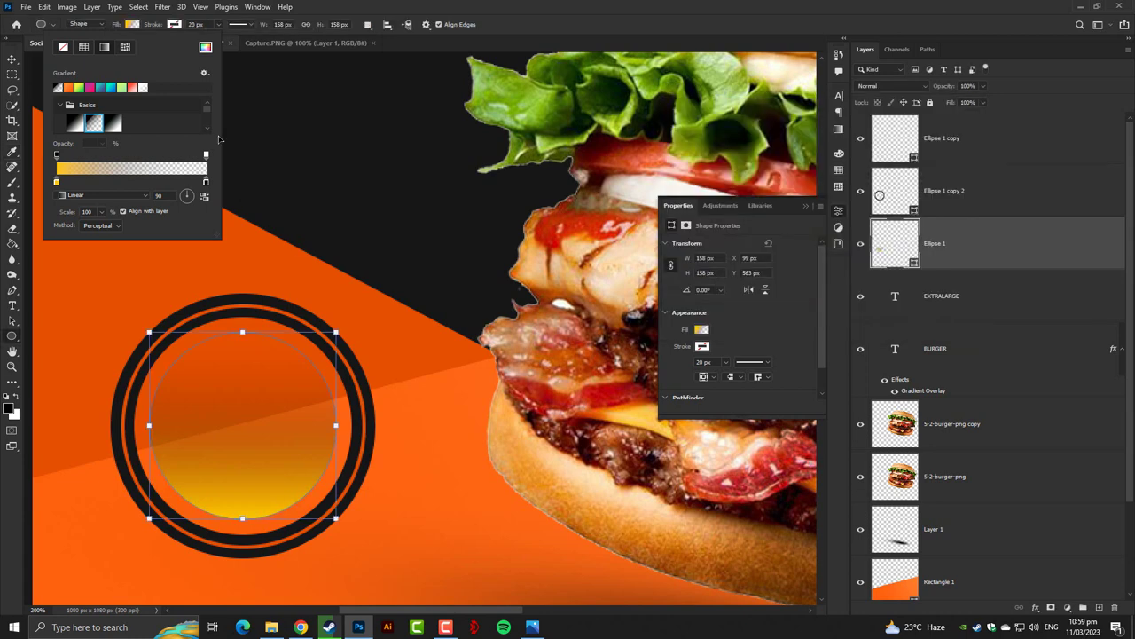
{"action": "double_click", "coordinate": [206, 183]}
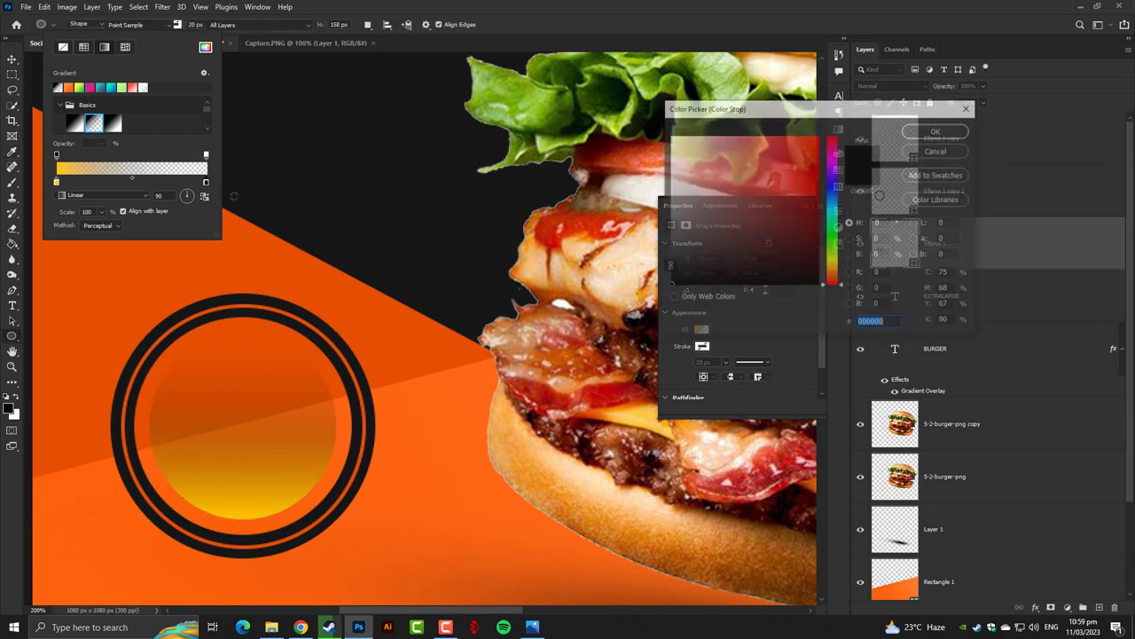
{"action": "left_click", "coordinate": [261, 507]}
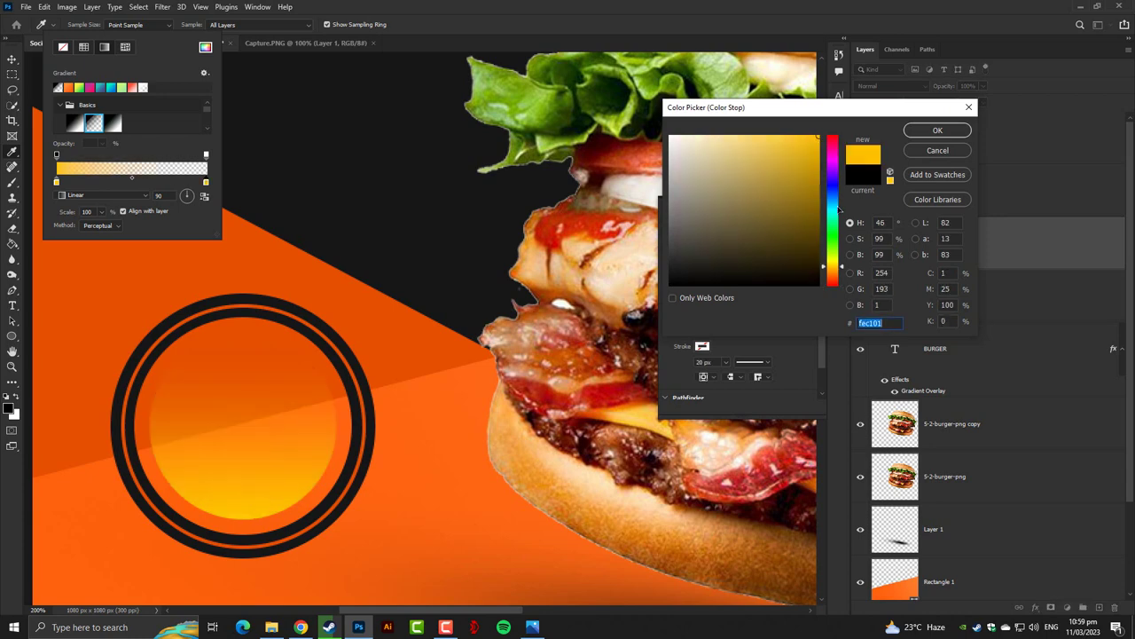
{"action": "left_click", "coordinate": [938, 133]}
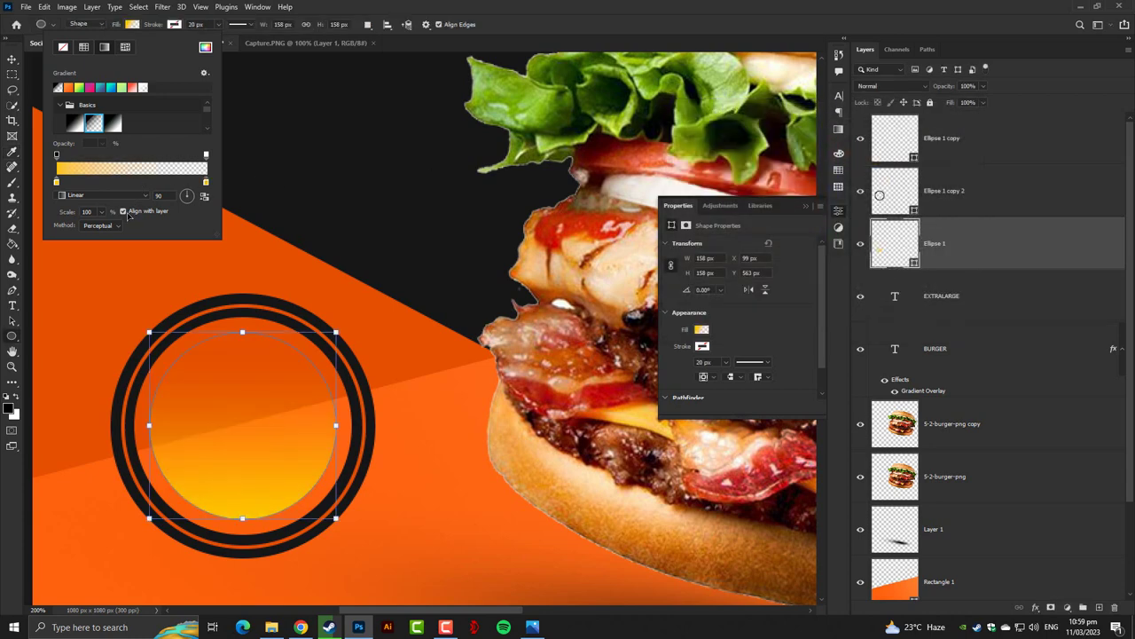
{"action": "left_click", "coordinate": [205, 197]}
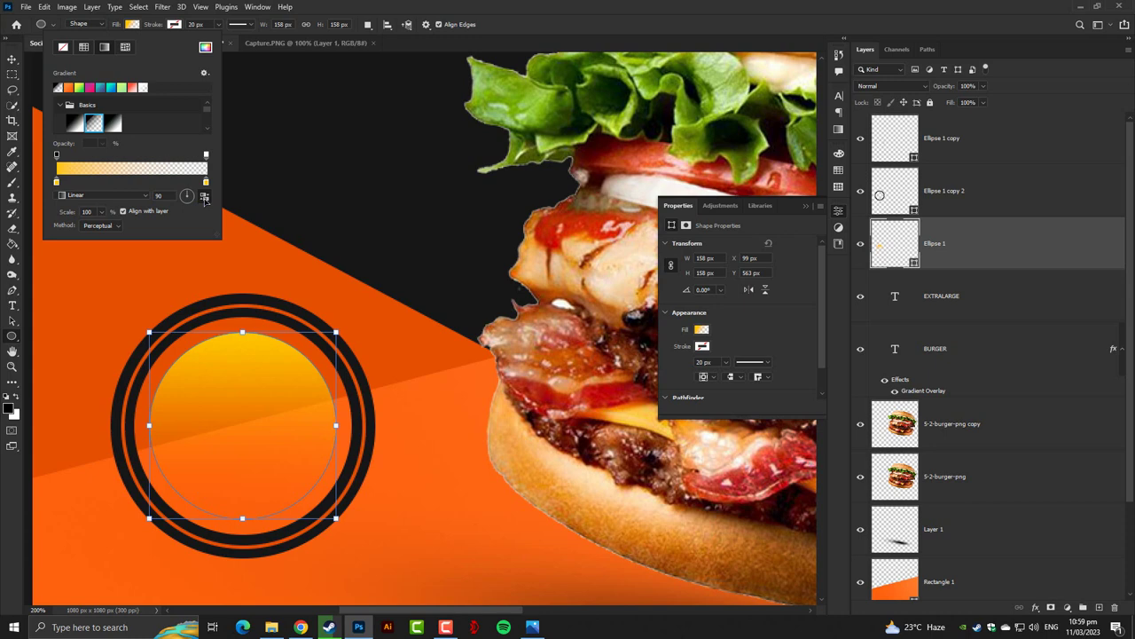
{"action": "left_click", "coordinate": [9, 60]}
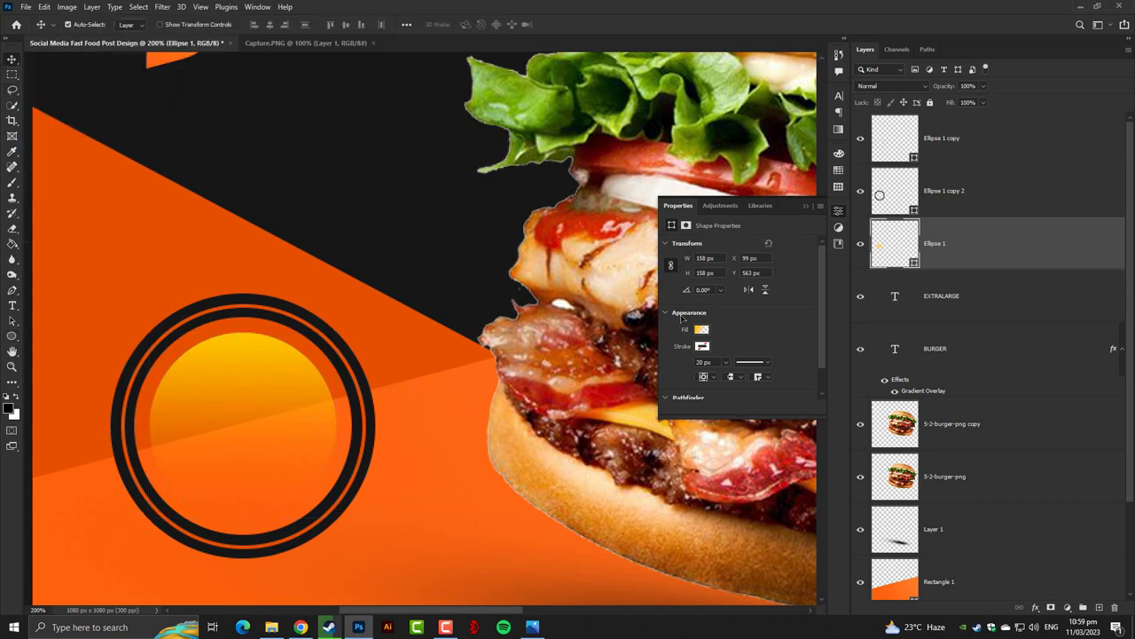
Step: Reposition the circle's yellow gradient and set its scale to 45%
{"action": "left_click", "coordinate": [701, 330]}
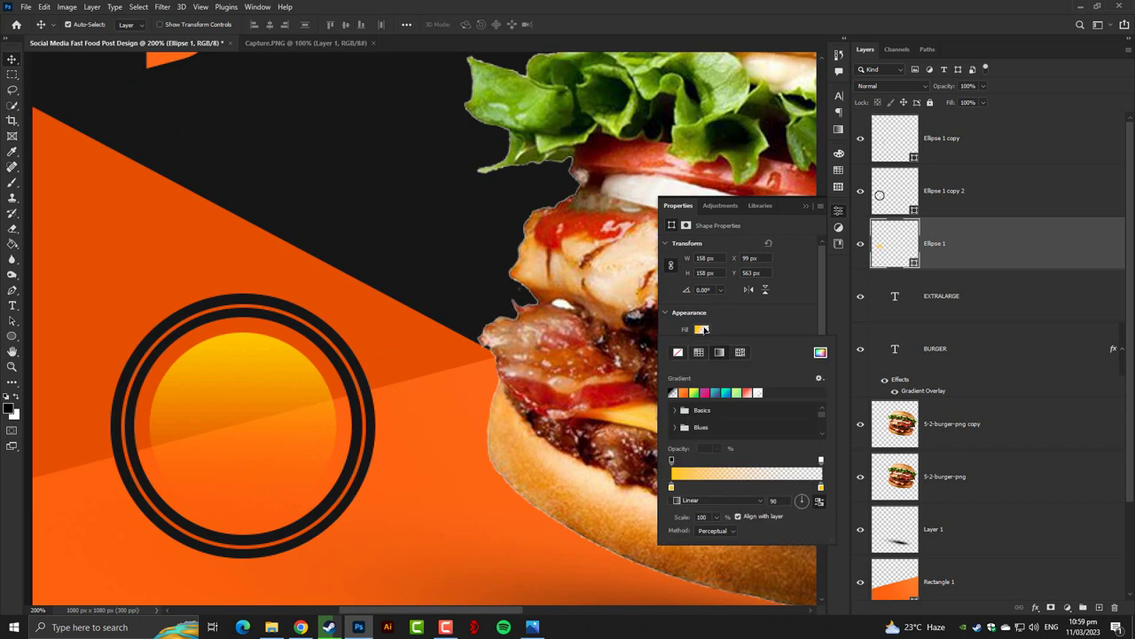
{"action": "double_click", "coordinate": [901, 255]}
{"action": "left_click_drag", "start_coordinate": [303, 403], "coordinate": [277, 359]}
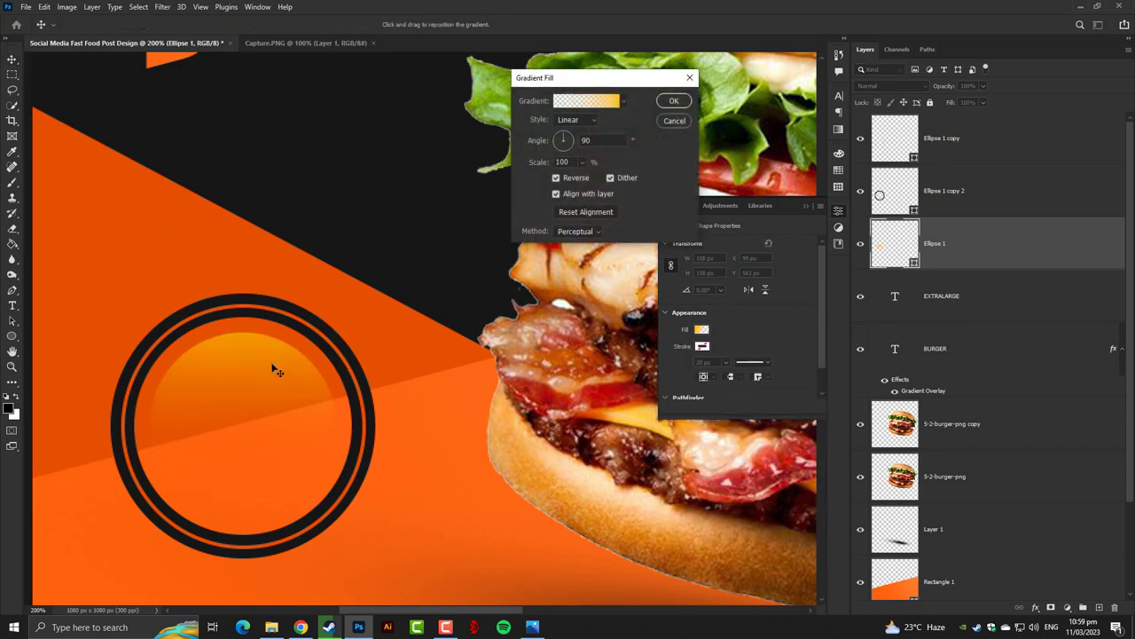
{"action": "left_click", "coordinate": [581, 162]}
{"action": "mouse_move", "coordinate": [579, 177]}
{"action": "left_mouse_down"}
{"action": "mouse_move", "coordinate": [594, 178]}
{"action": "mouse_move", "coordinate": [568, 189]}
{"action": "mouse_move", "coordinate": [585, 182]}
{"action": "left_mouse_up"}
{"action": "left_click_drag", "start_coordinate": [308, 371], "coordinate": [284, 408]}
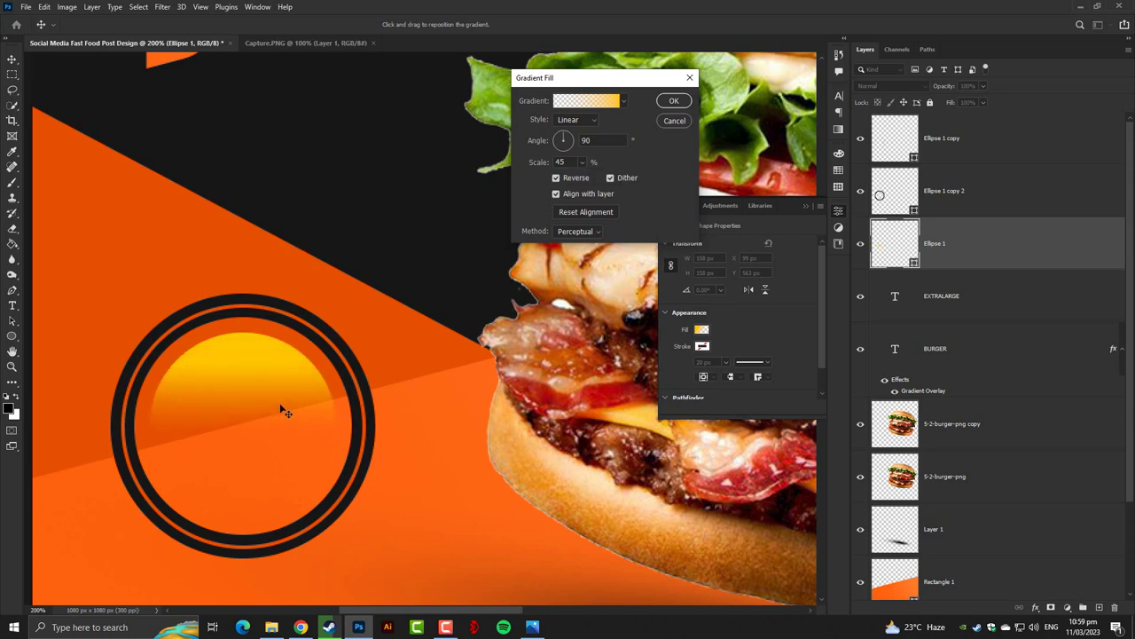
{"action": "left_click", "coordinate": [676, 101]}
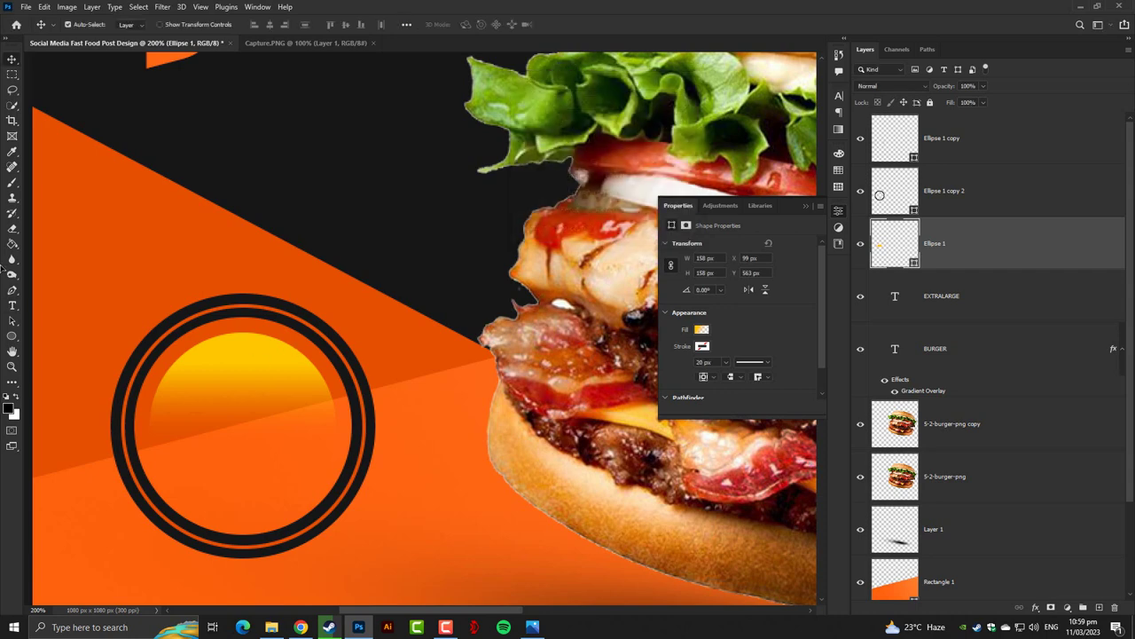
Step: Type 'ONLY 7$' below the circle and enlarge the 7$ line to 19 pt
{"action": "left_click", "coordinate": [13, 306]}
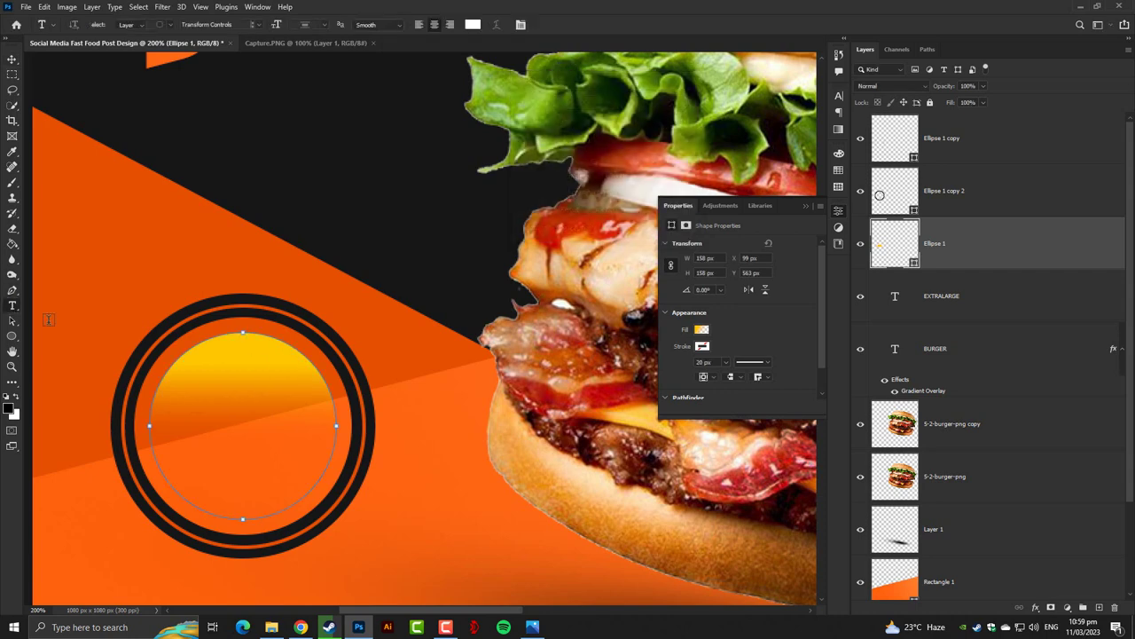
{"action": "left_click", "coordinate": [419, 546]}
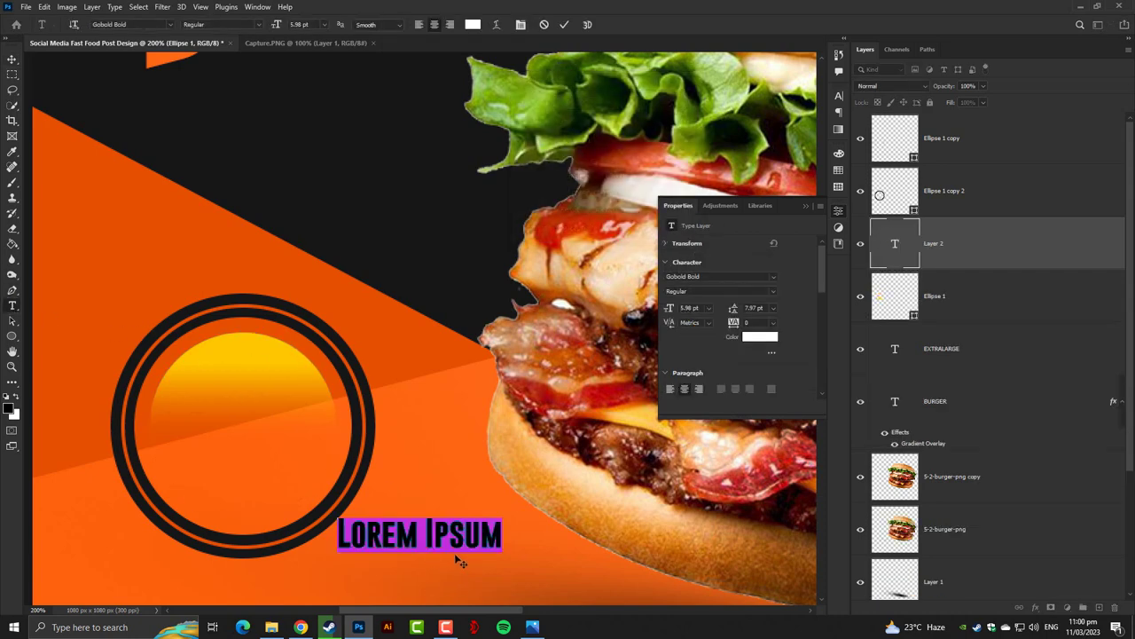
{"action": "type", "text": "ON"}
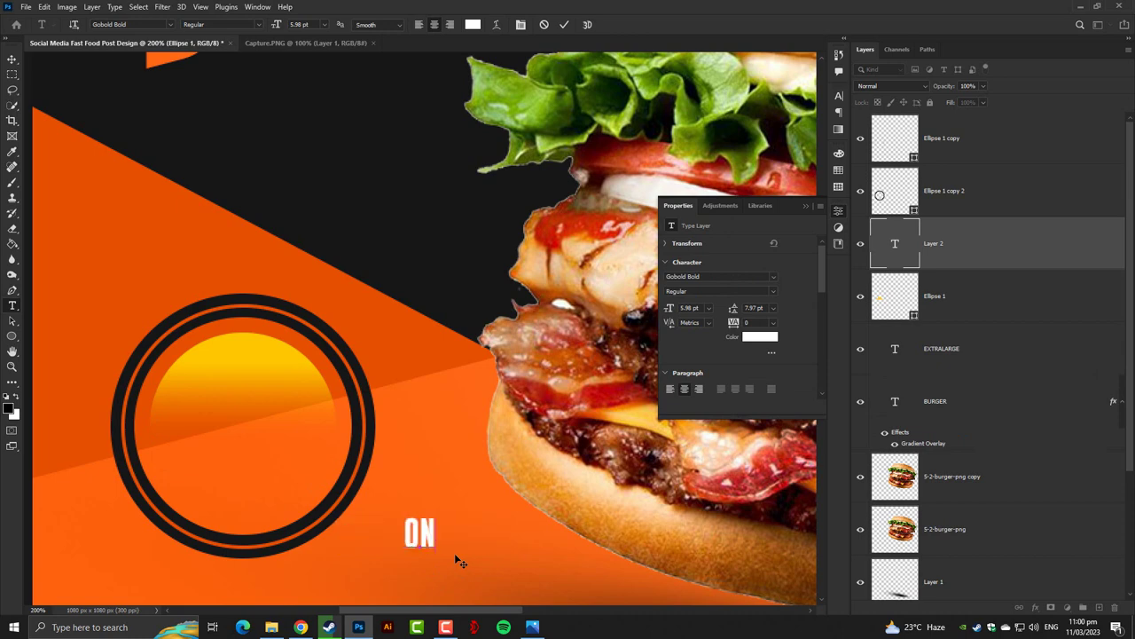
{"action": "type", "text": "LY "}
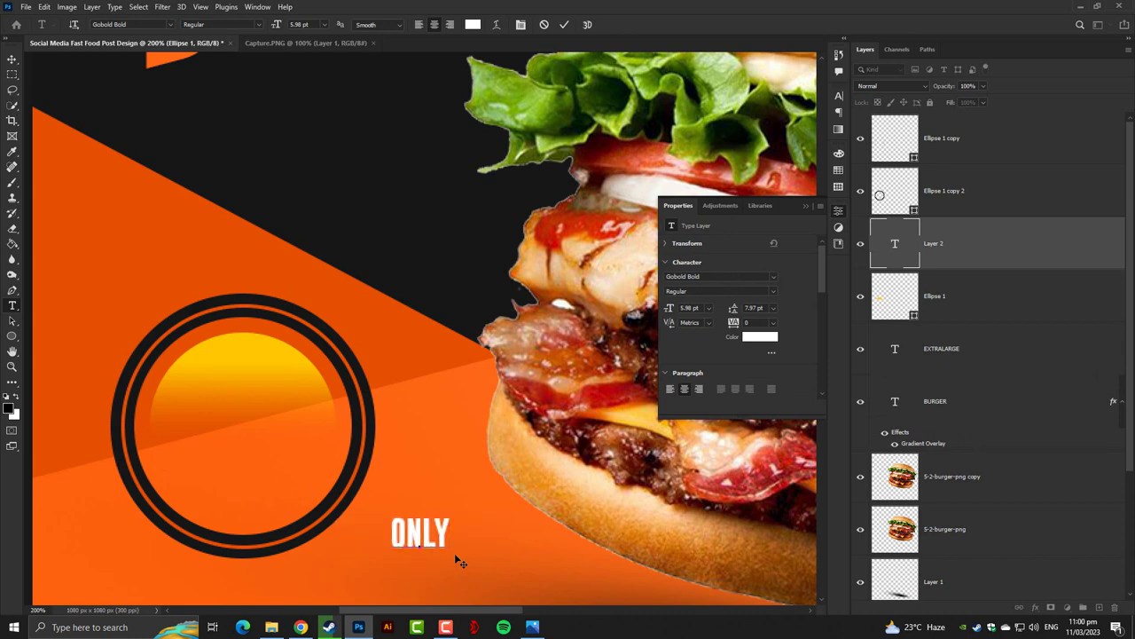
{"action": "type", "text": "7"}
{"action": "type", "text": "$"}
{"action": "key", "text": "ctrl+a"}
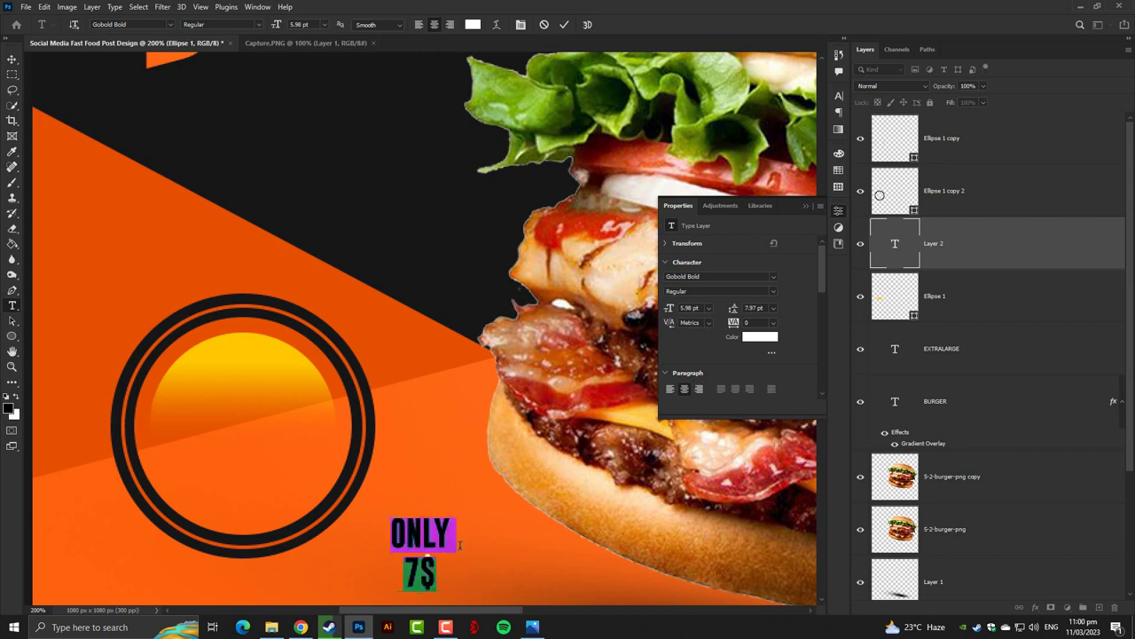
{"action": "left_click_drag", "start_coordinate": [440, 573], "coordinate": [360, 556]}
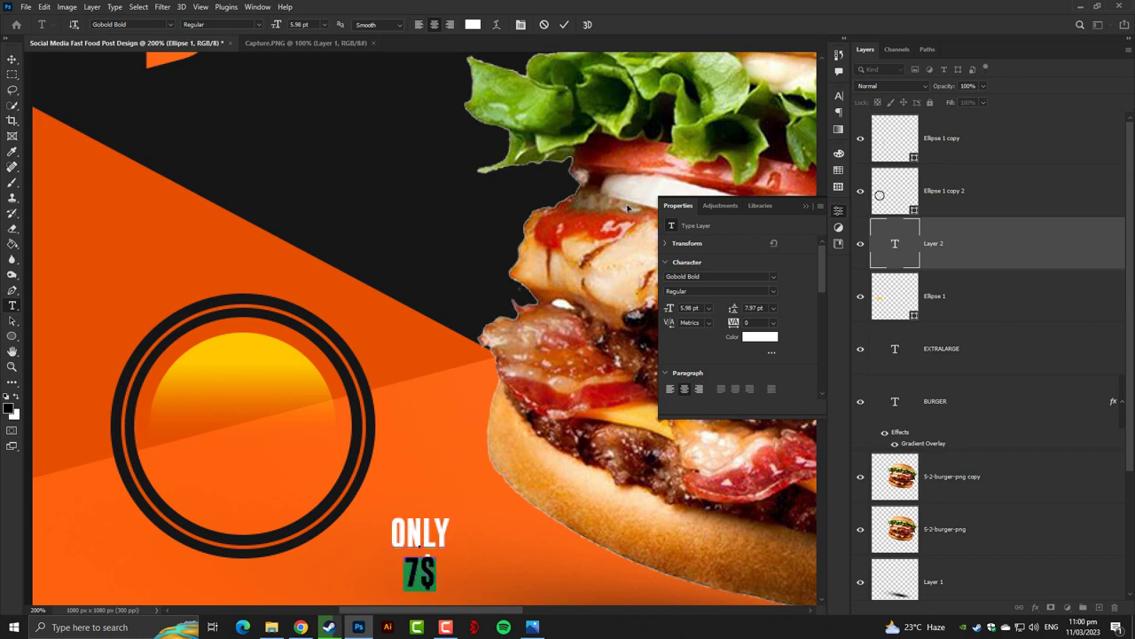
{"action": "left_click_drag", "start_coordinate": [672, 312], "coordinate": [746, 320]}
{"action": "type", "text": "23"}
{"action": "key", "text": "Return"}
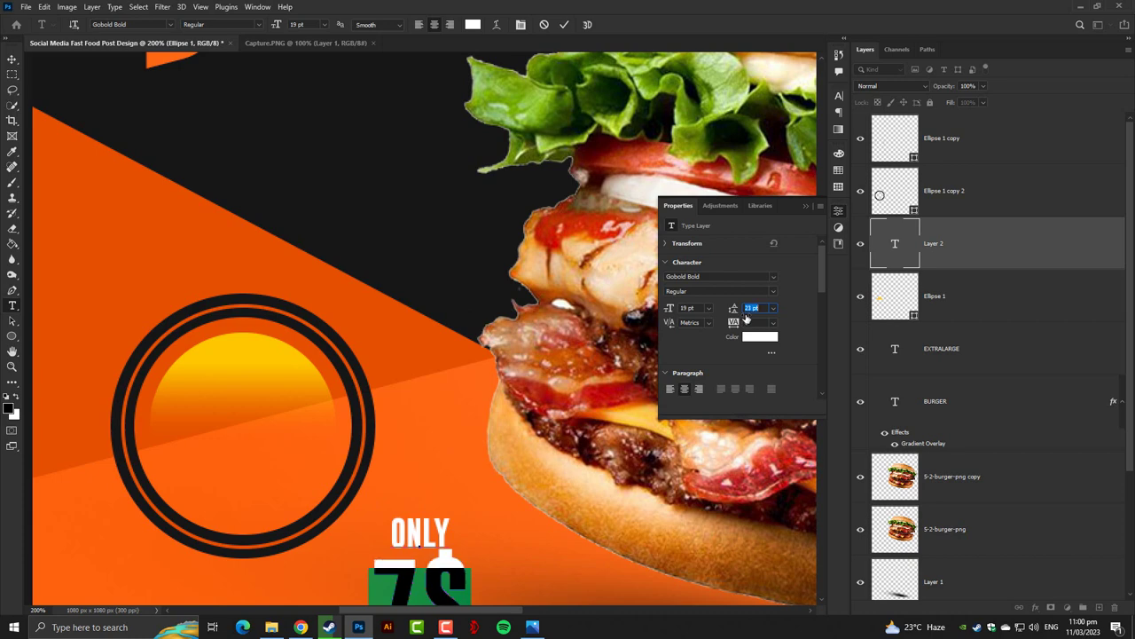
Step: Set the price text to Gotham Black with 16 pt leading and centre it in the circle
{"action": "left_click_drag", "start_coordinate": [747, 319], "coordinate": [745, 320]}
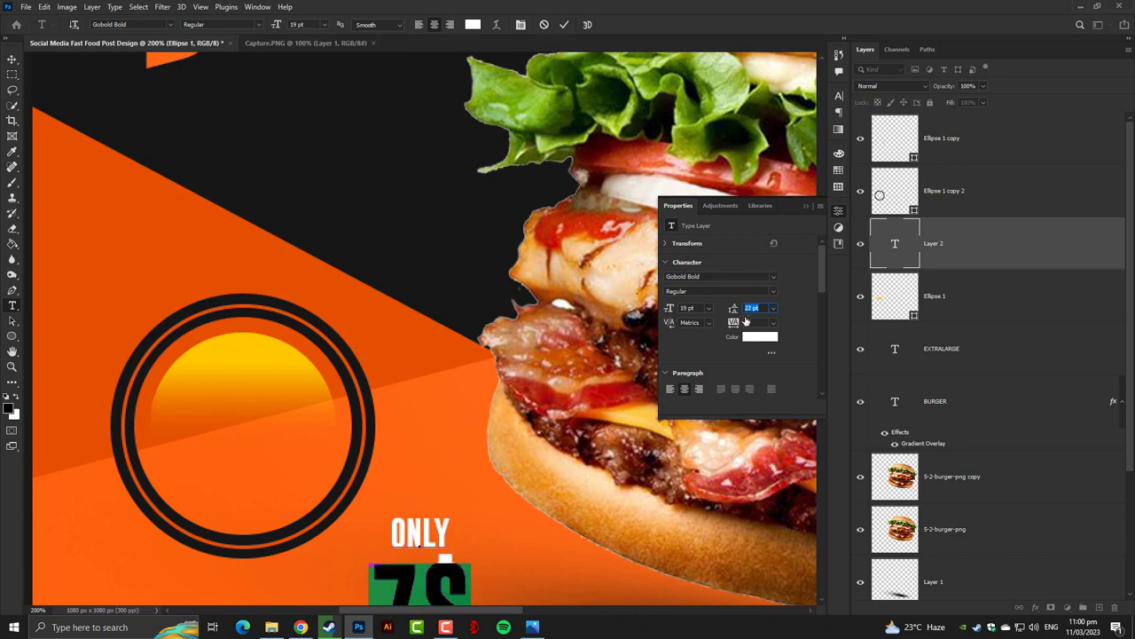
{"action": "left_click", "coordinate": [773, 282]}
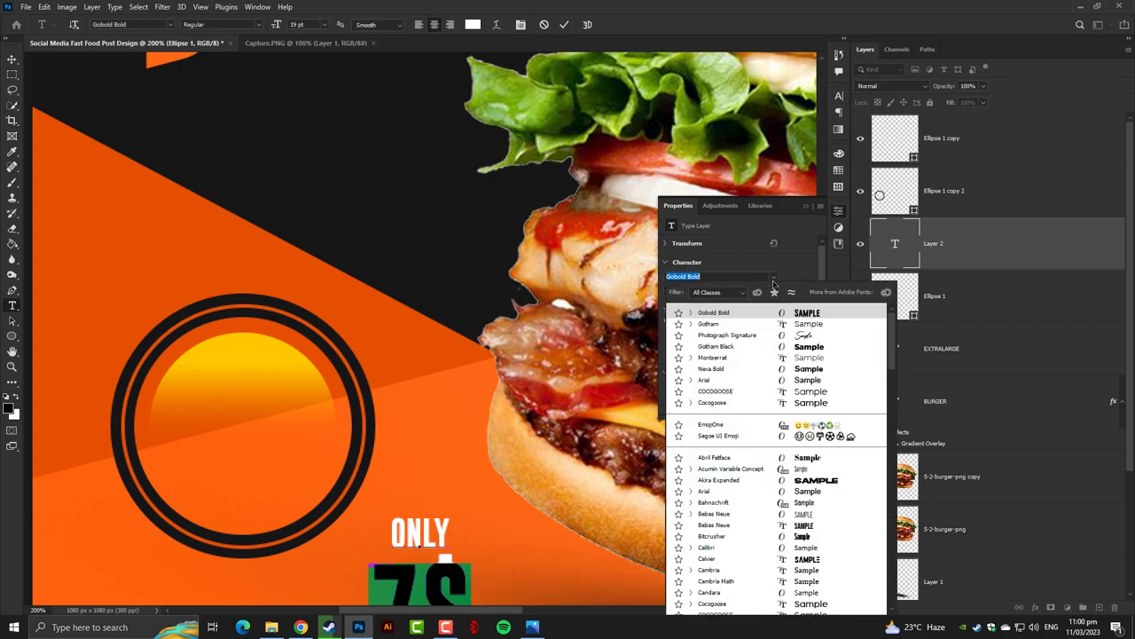
{"action": "left_click", "coordinate": [796, 348]}
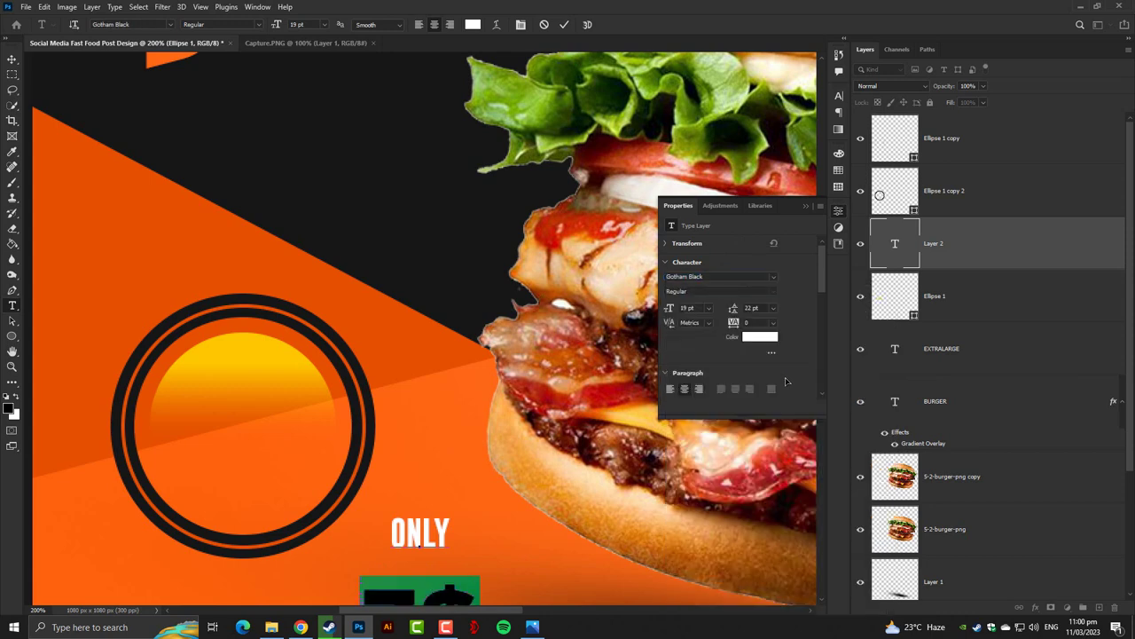
{"action": "left_click_drag", "start_coordinate": [732, 317], "coordinate": [729, 319]}
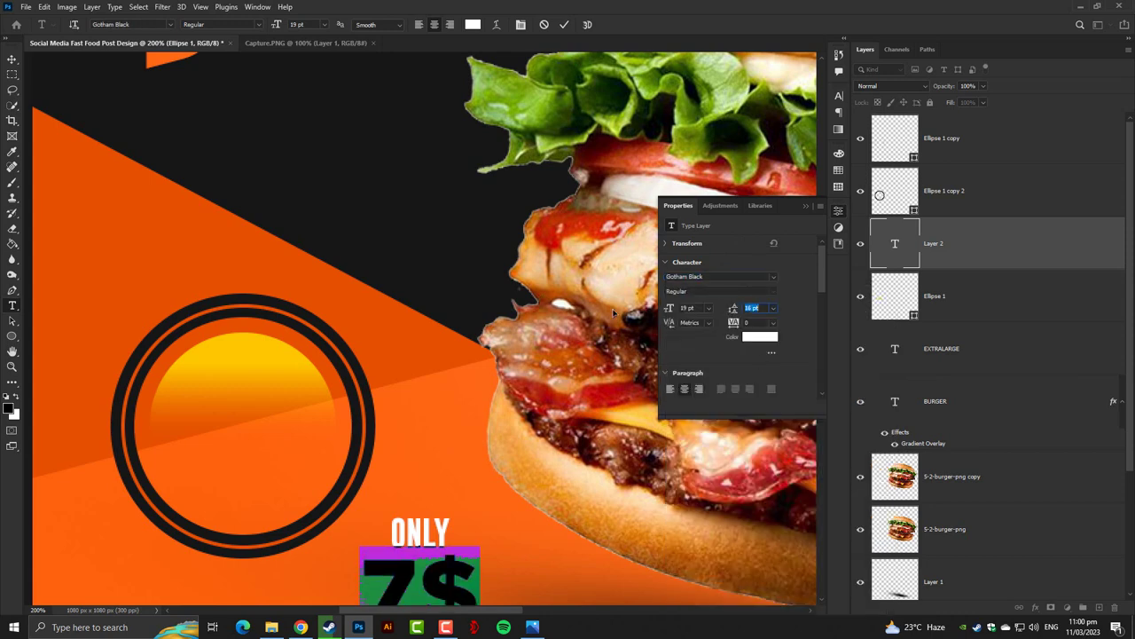
{"action": "left_click", "coordinate": [13, 58]}
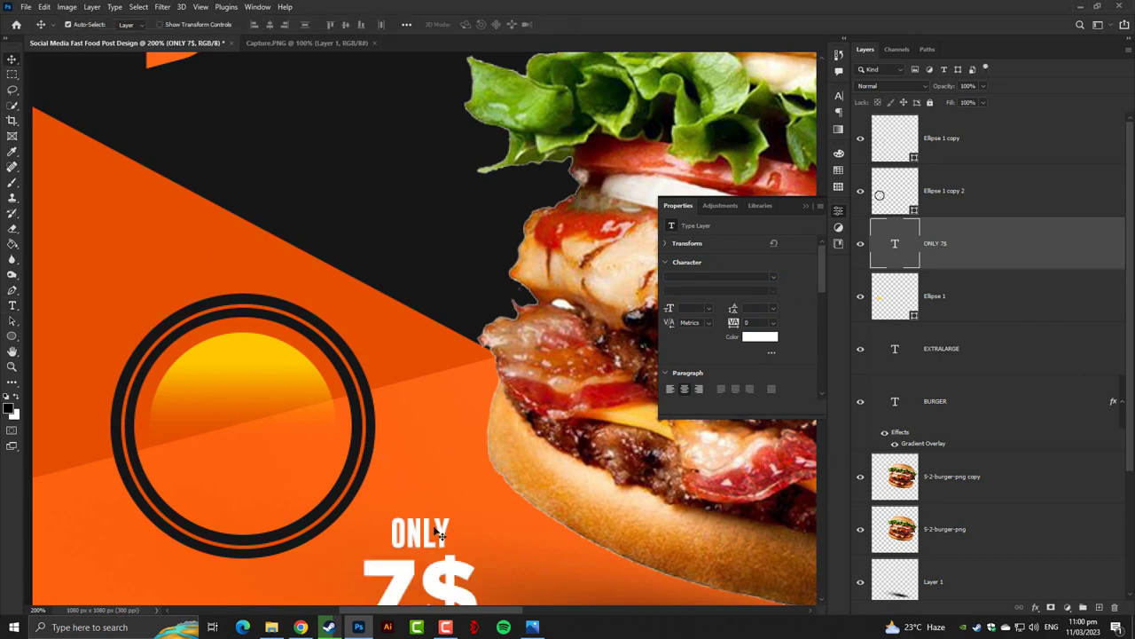
{"action": "left_click_drag", "start_coordinate": [437, 531], "coordinate": [263, 395]}
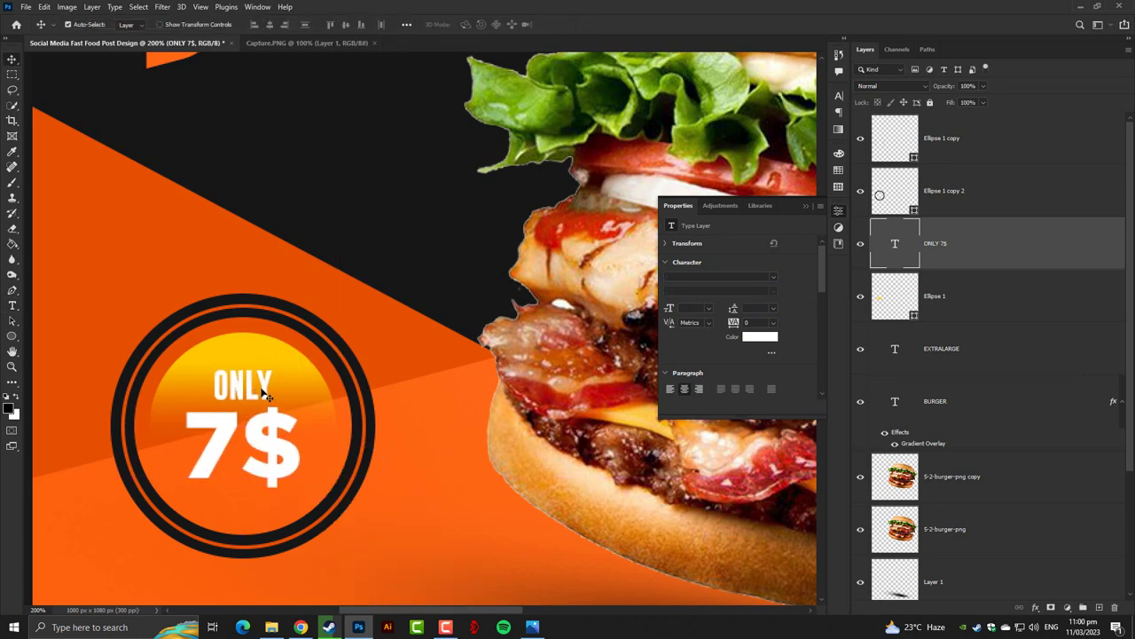
{"action": "key", "text": "ctrl+0"}
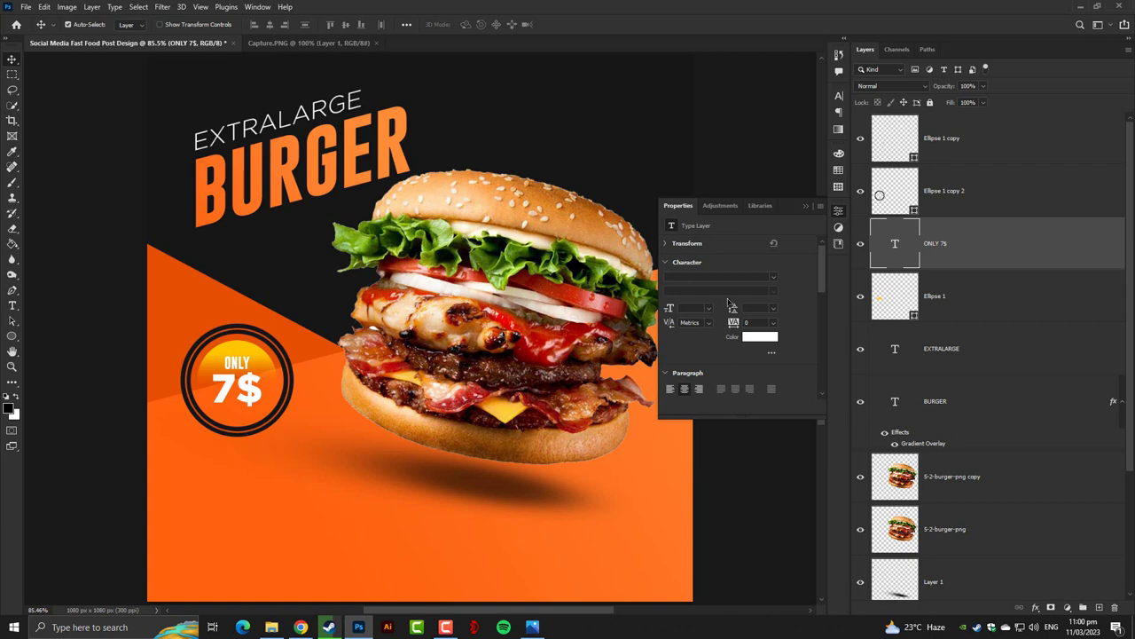
{"action": "left_click", "coordinate": [808, 207]}
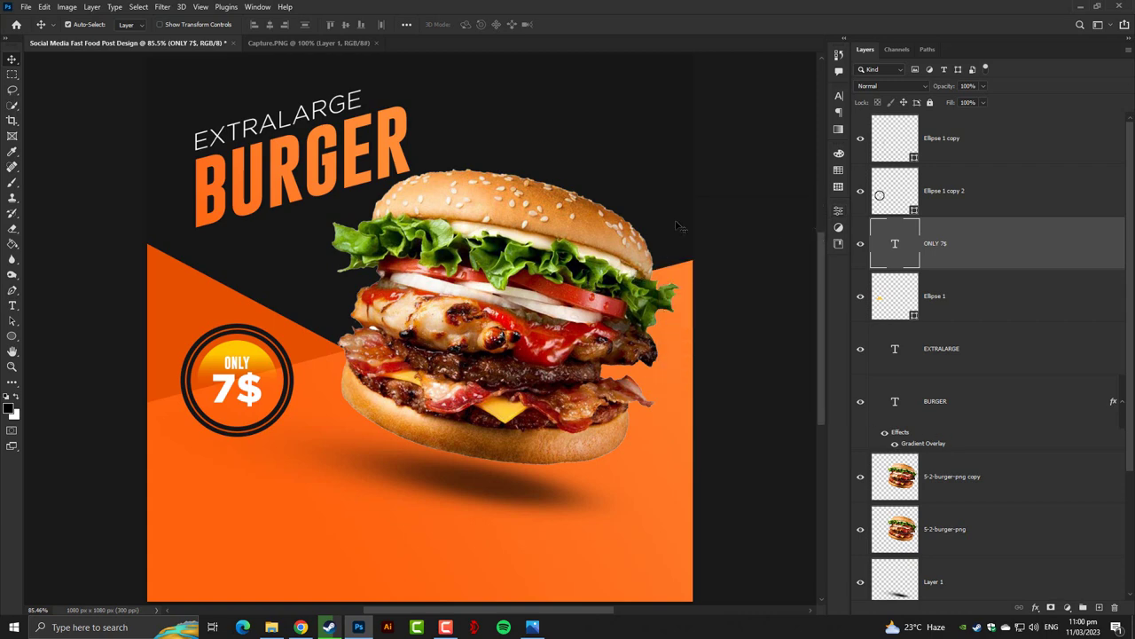
{"action": "key", "text": "ctrl+minus"}
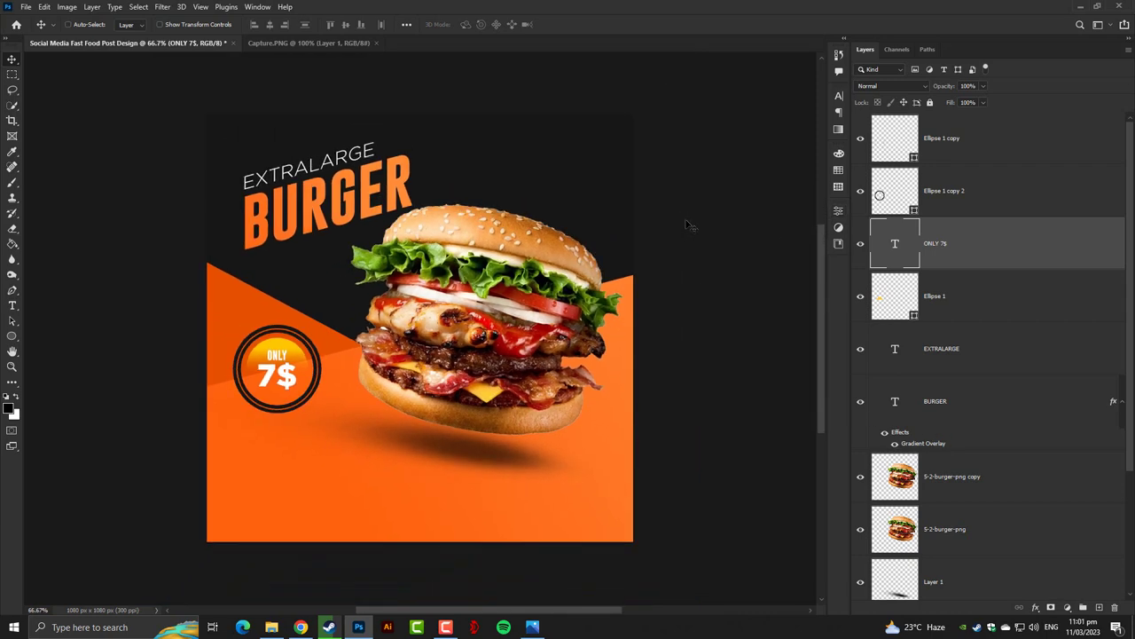
Step: Draw a tall, narrow 76 × 980 px rectangle near the top of the design
{"action": "left_click", "coordinate": [12, 335]}
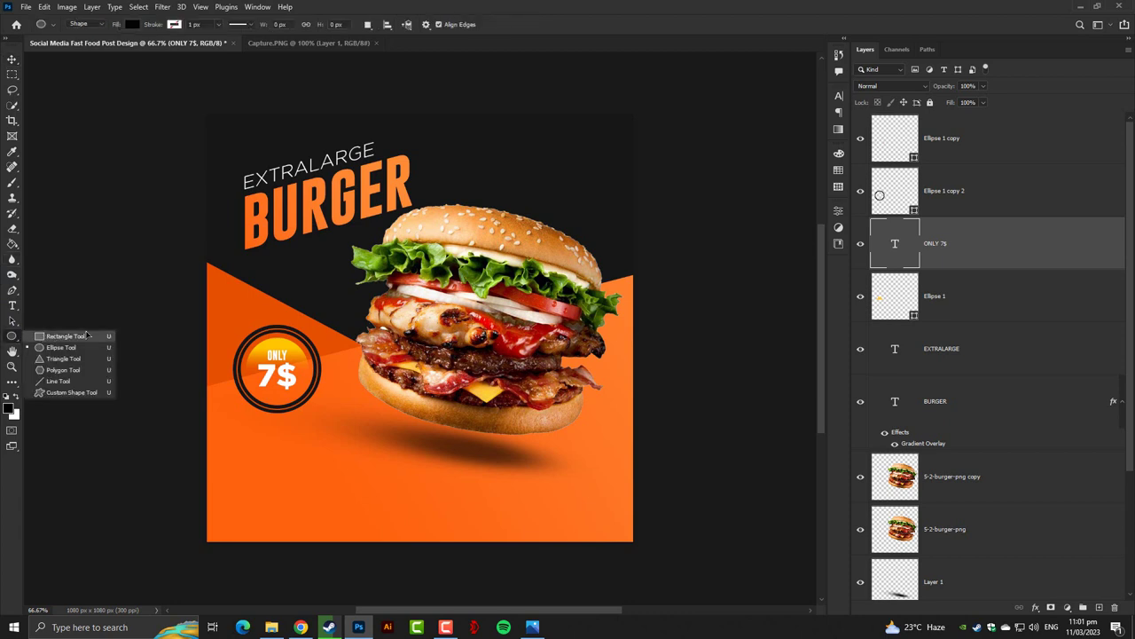
{"action": "left_click", "coordinate": [51, 335]}
{"action": "left_click_drag", "start_coordinate": [494, 116], "coordinate": [544, 196]}
{"action": "left_click_drag", "start_coordinate": [569, 237], "coordinate": [524, 501]}
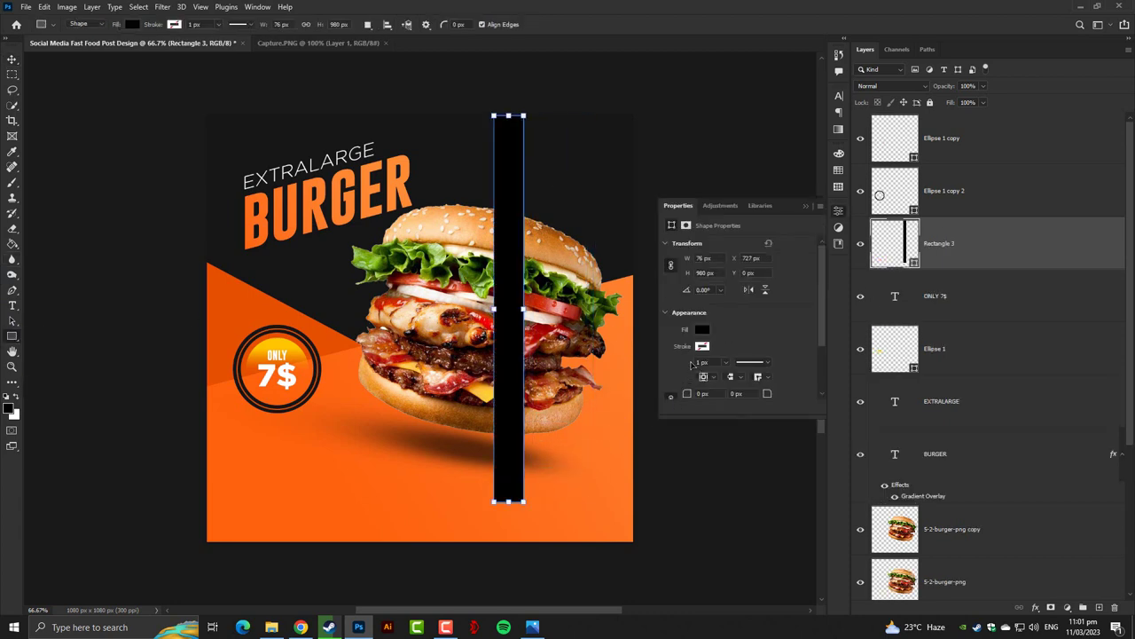
Step: Fill the rectangle with a reversed white ffffff-to-transparent gradient and move it to the right edge
{"action": "left_click", "coordinate": [704, 330]}
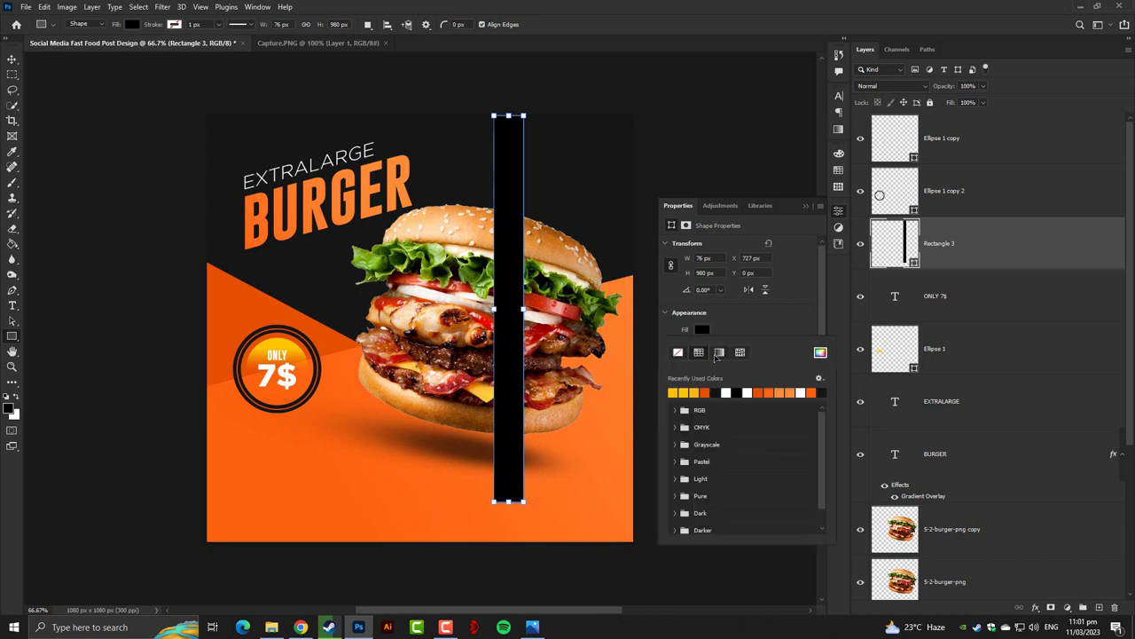
{"action": "left_click", "coordinate": [720, 352]}
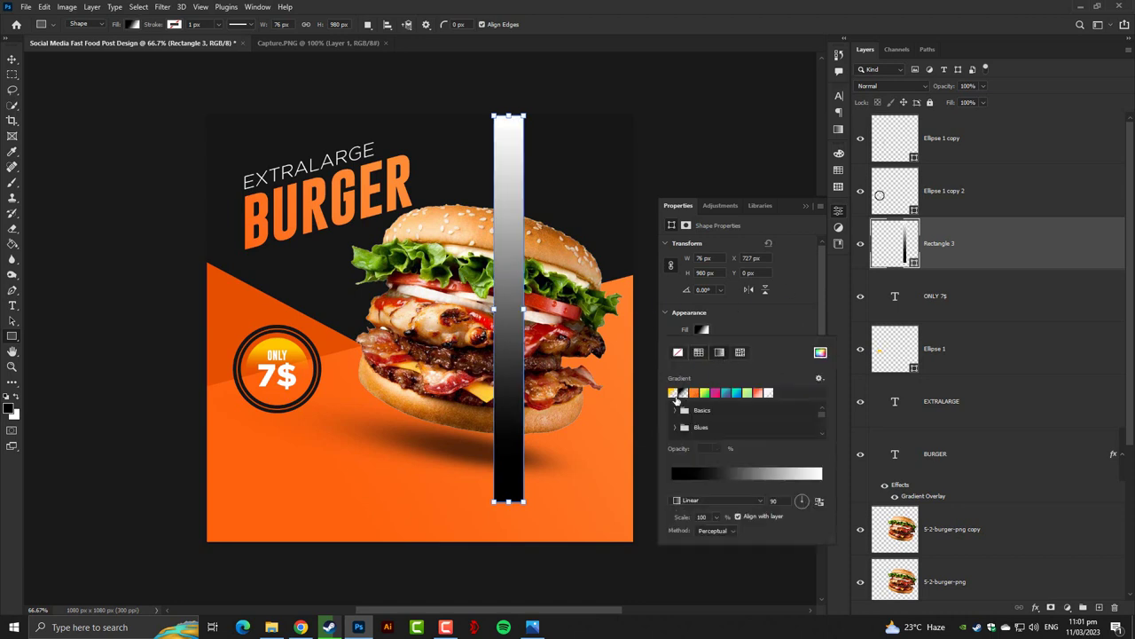
{"action": "left_click", "coordinate": [673, 393]}
{"action": "double_click", "coordinate": [671, 487]}
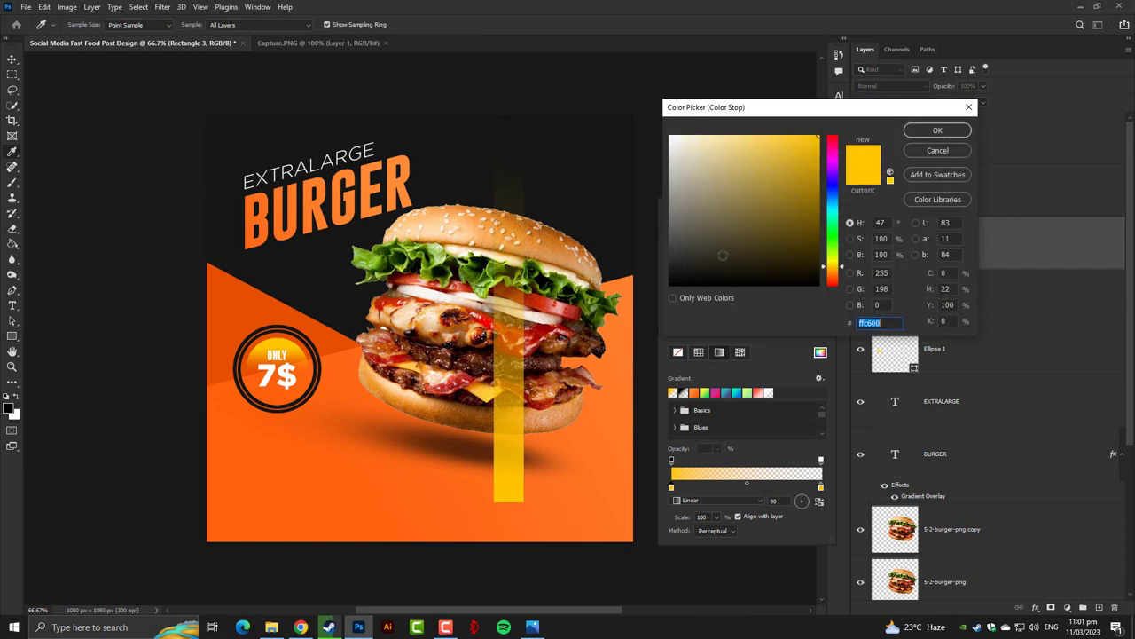
{"action": "type", "text": "ffffff"}
{"action": "left_click", "coordinate": [933, 130]}
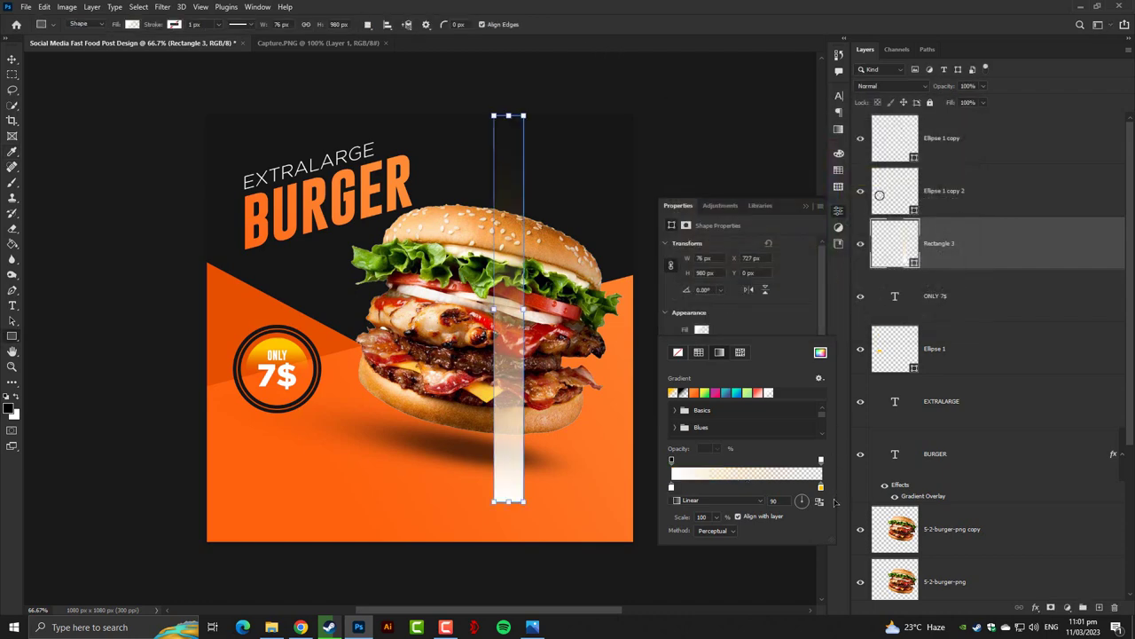
{"action": "double_click", "coordinate": [820, 487]}
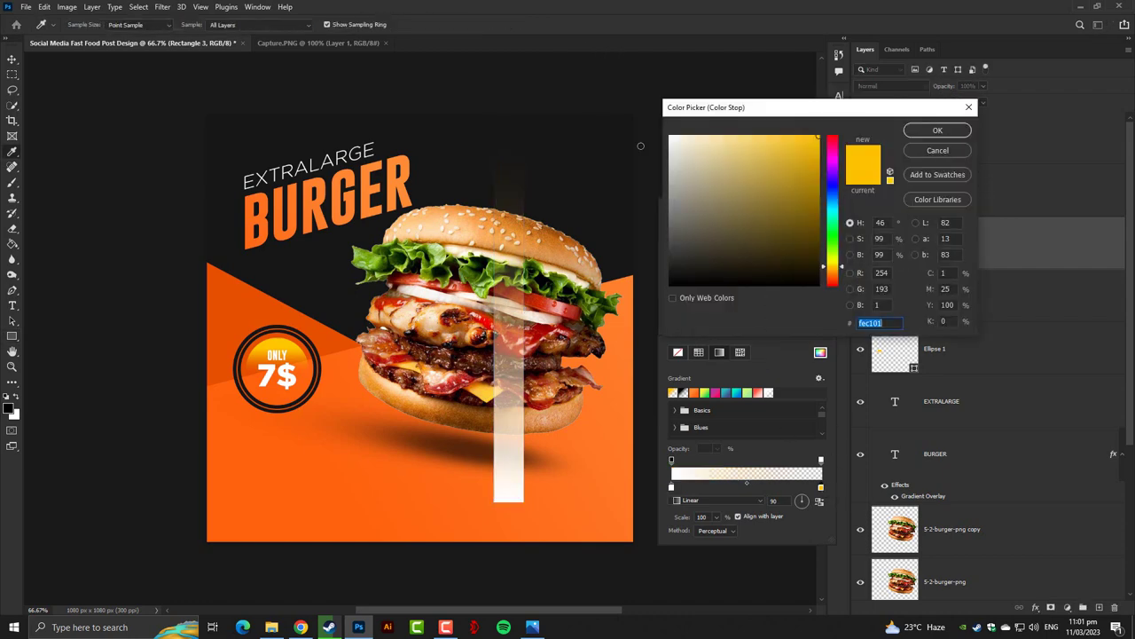
{"action": "type", "text": "ffffff"}
{"action": "left_click", "coordinate": [920, 133]}
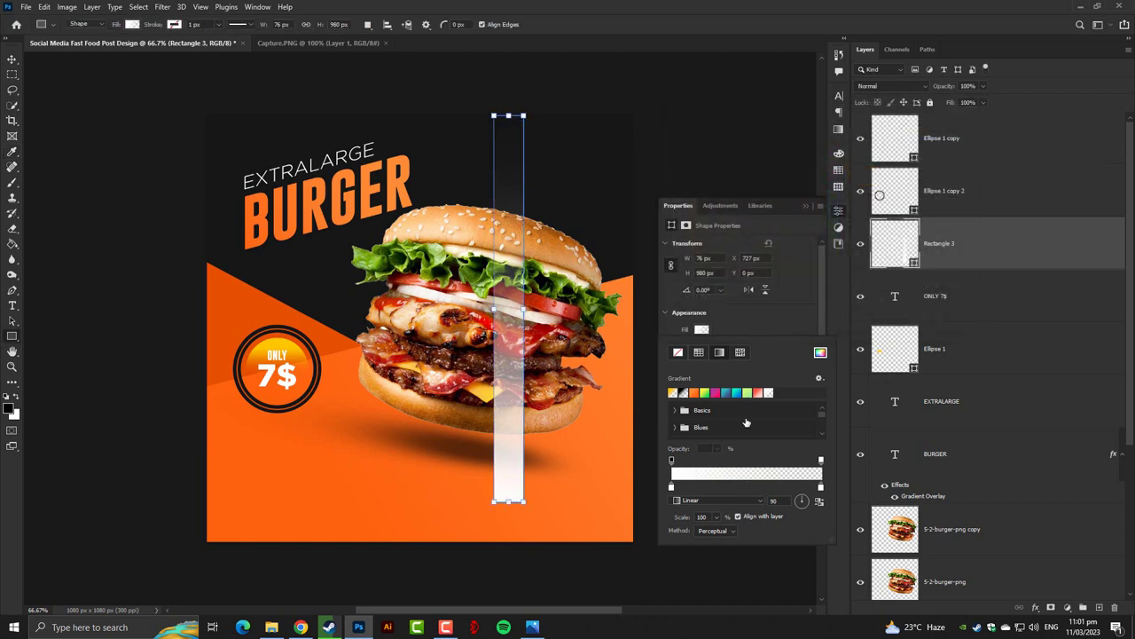
{"action": "left_click", "coordinate": [819, 501]}
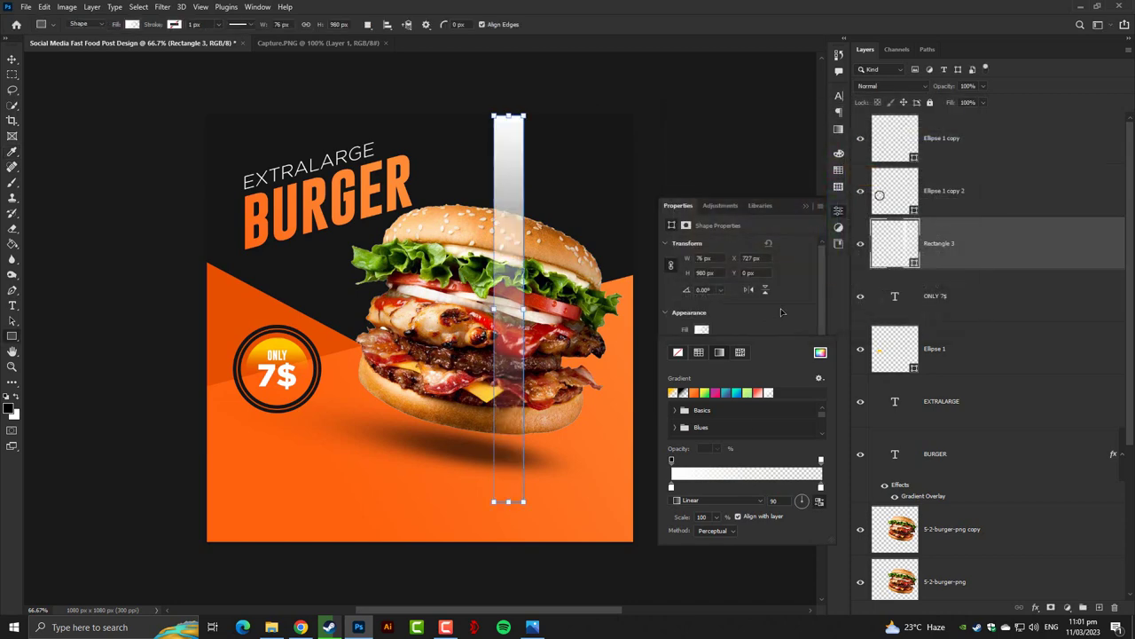
{"action": "left_click", "coordinate": [802, 206]}
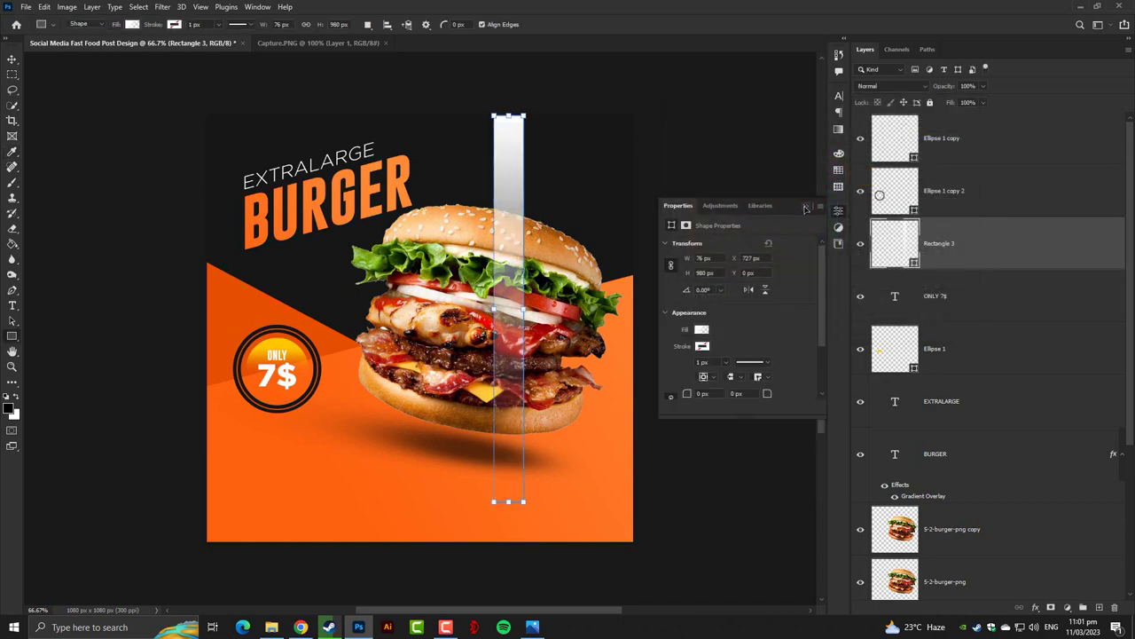
{"action": "left_click", "coordinate": [12, 59]}
{"action": "left_click_drag", "start_coordinate": [509, 172], "coordinate": [616, 172]}
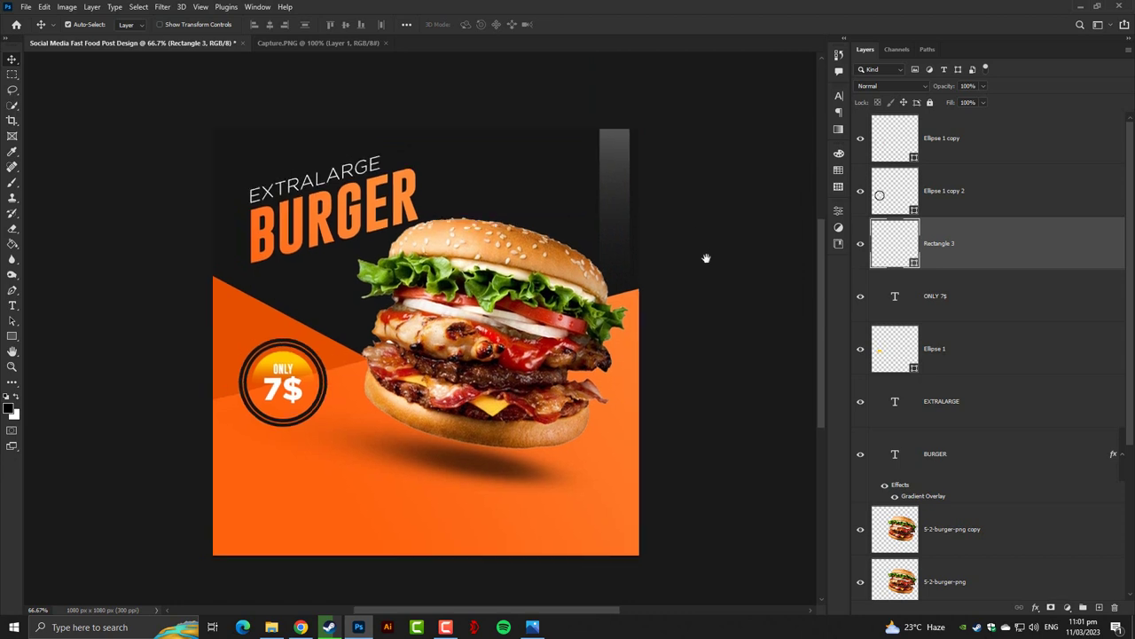
Step: Position the gradient stripe top-right and rotate it to a 60° diagonal
{"action": "left_click_drag", "start_coordinate": [706, 259], "coordinate": [736, 307]}
{"action": "left_click_drag", "start_coordinate": [638, 178], "coordinate": [618, 176]}
{"action": "key", "text": "ctrl+t"}
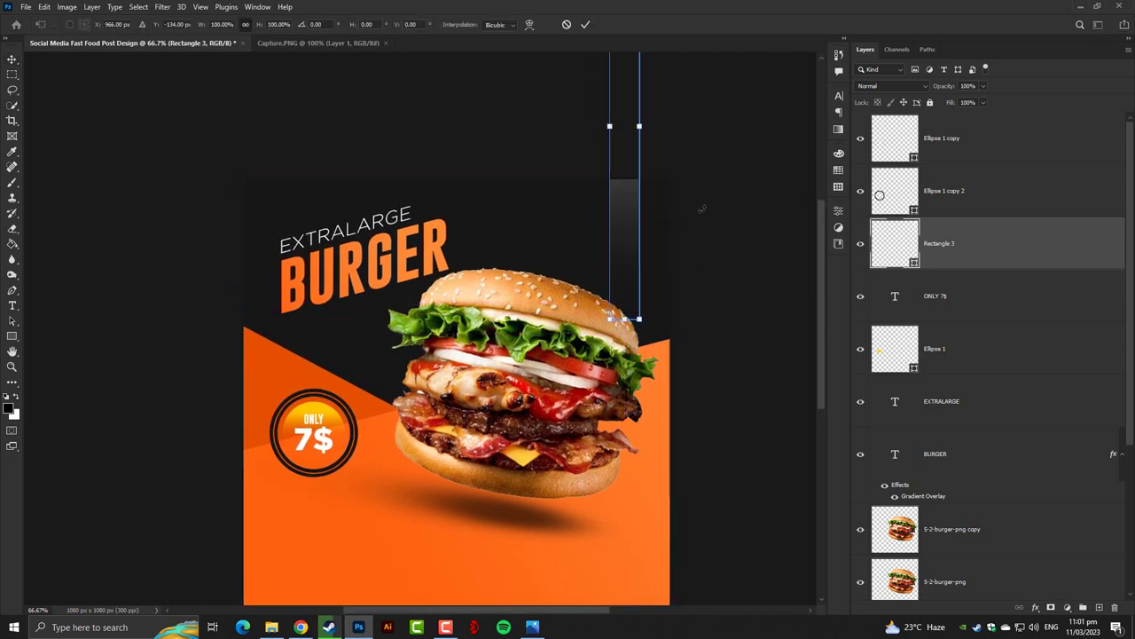
{"action": "left_click_drag", "start_coordinate": [702, 209], "coordinate": [647, 228]}
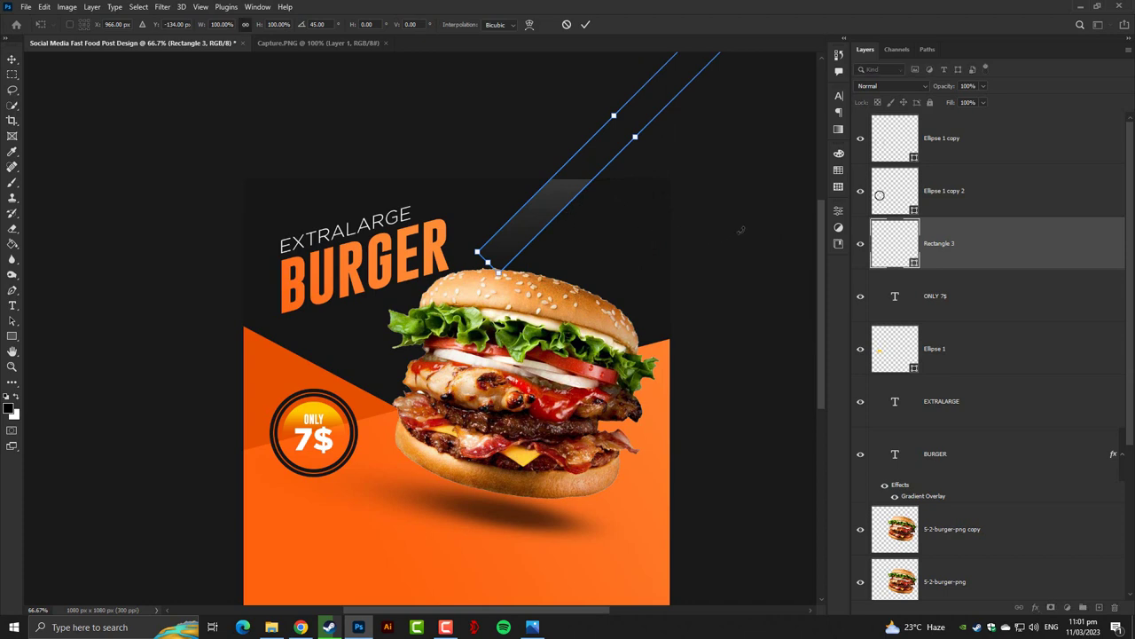
{"action": "mouse_move", "coordinate": [740, 229]}
{"action": "left_mouse_down"}
{"action": "mouse_move", "coordinate": [696, 236]}
{"action": "mouse_move", "coordinate": [733, 216]}
{"action": "left_mouse_up"}
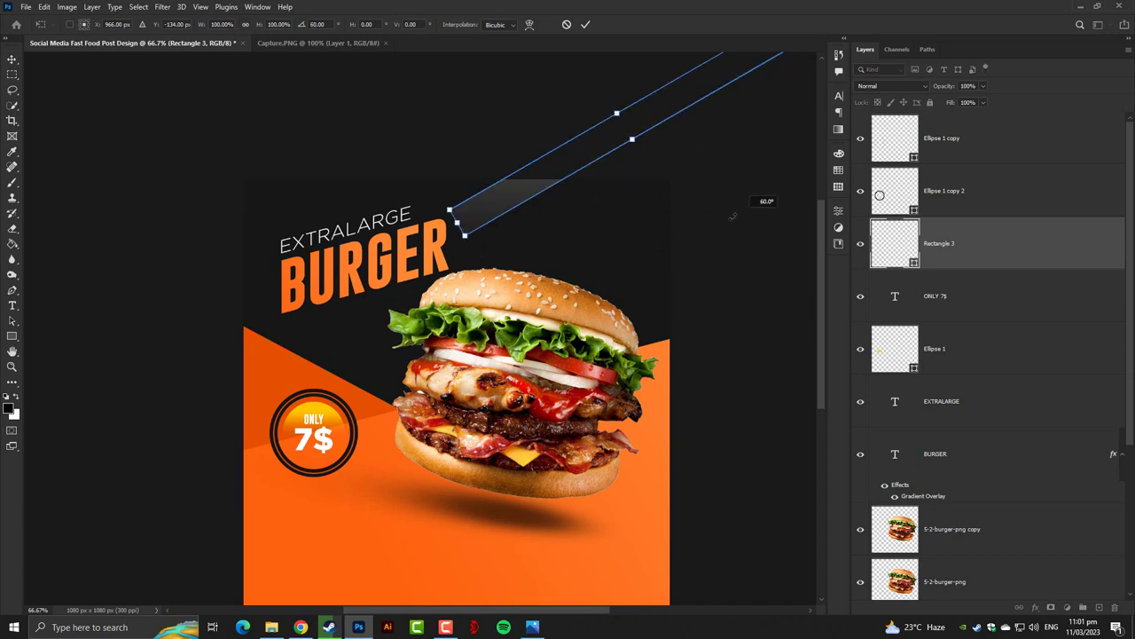
{"action": "mouse_move", "coordinate": [732, 215]}
{"action": "left_mouse_down"}
{"action": "mouse_move", "coordinate": [528, 201]}
{"action": "mouse_move", "coordinate": [590, 253]}
{"action": "mouse_move", "coordinate": [709, 254]}
{"action": "left_mouse_up"}
{"action": "key", "text": "Return"}
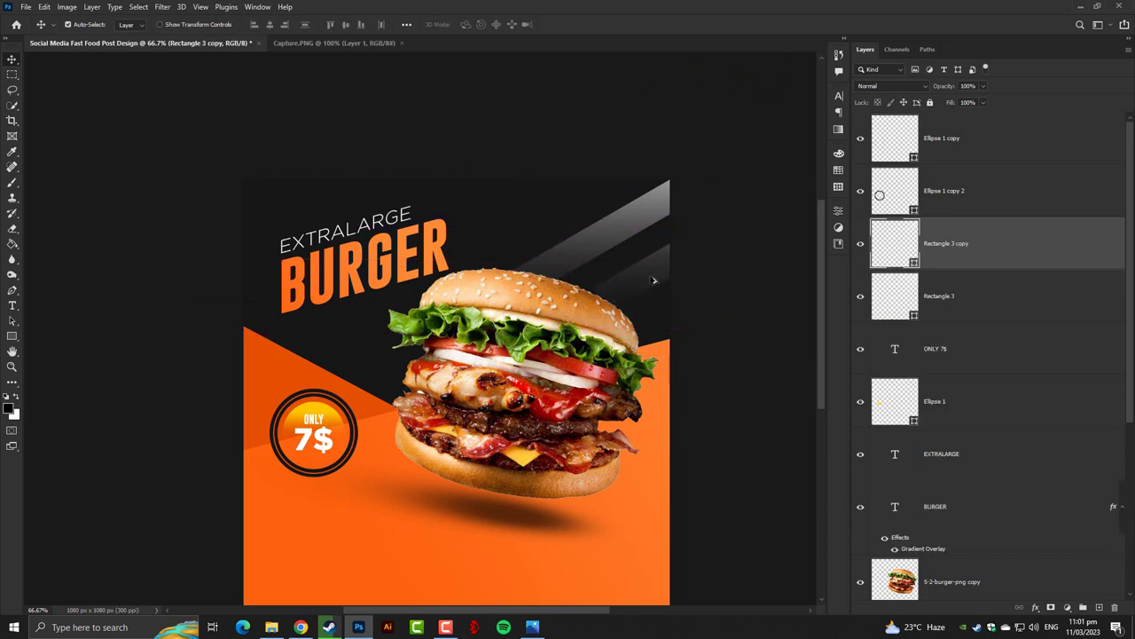
Step: Duplicate the stripe into evenly spaced parallel copies, six stripes in total
{"action": "mouse_move", "coordinate": [541, 278]}
{"action": "left_mouse_down"}
{"action": "mouse_move", "coordinate": [410, 233]}
{"action": "mouse_move", "coordinate": [517, 225]}
{"action": "mouse_move", "coordinate": [397, 226]}
{"action": "left_mouse_up"}
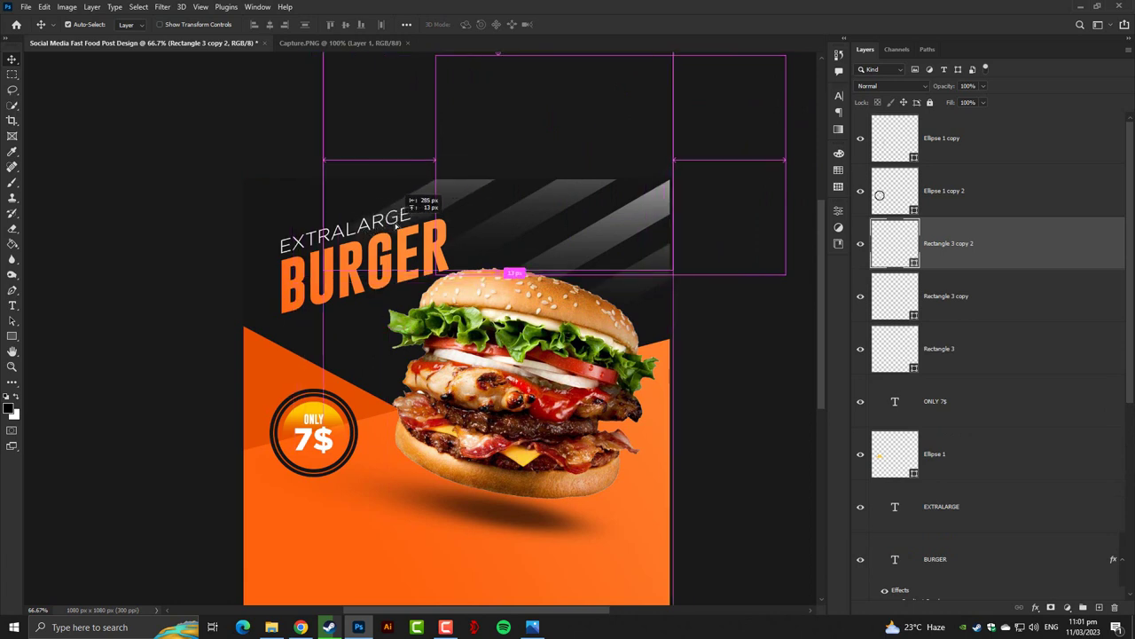
{"action": "mouse_move", "coordinate": [397, 226]}
{"action": "left_mouse_down"}
{"action": "mouse_move", "coordinate": [353, 246]}
{"action": "mouse_move", "coordinate": [367, 246]}
{"action": "left_mouse_up"}
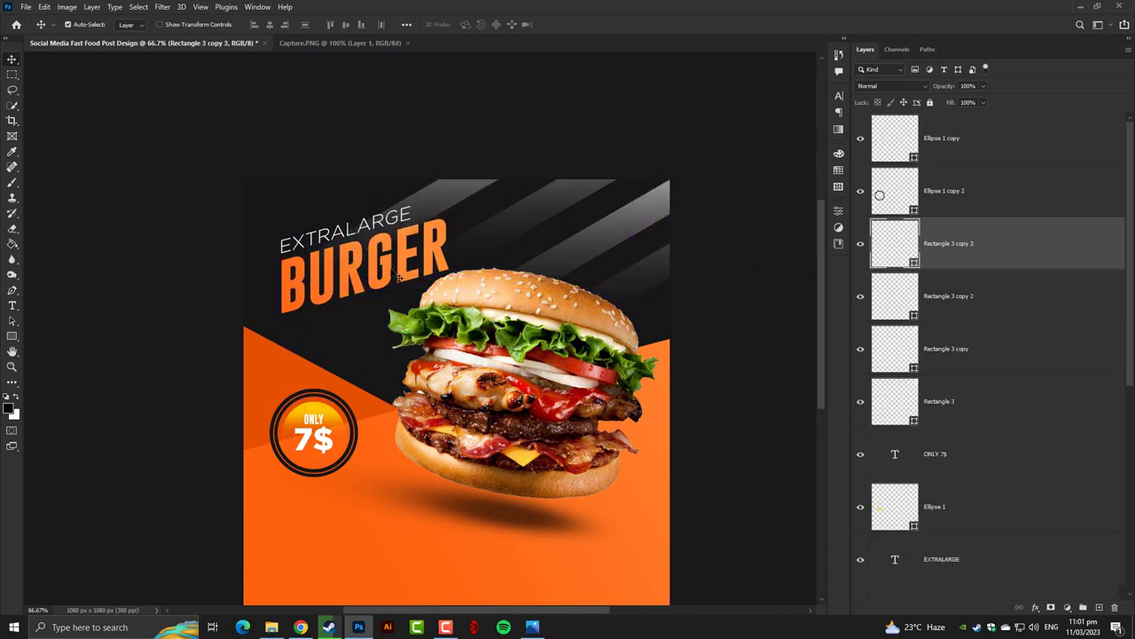
{"action": "left_click_drag", "start_coordinate": [424, 213], "coordinate": [283, 238]}
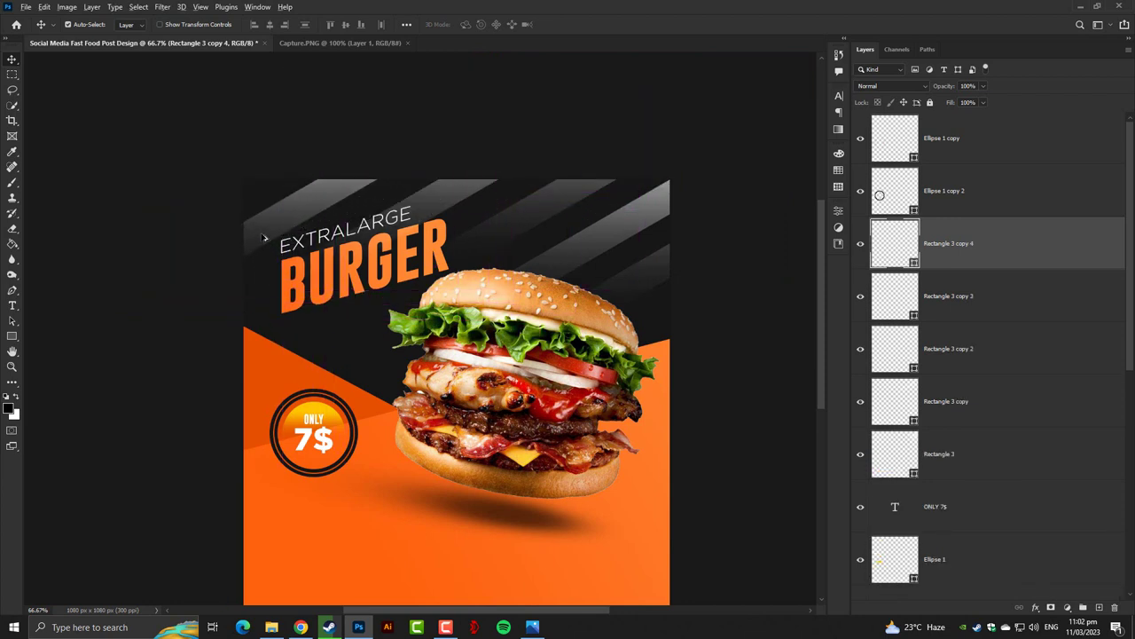
{"action": "mouse_move", "coordinate": [489, 263]}
{"action": "left_mouse_down"}
{"action": "mouse_move", "coordinate": [315, 404]}
{"action": "mouse_move", "coordinate": [373, 199]}
{"action": "mouse_move", "coordinate": [395, 188]}
{"action": "left_mouse_up"}
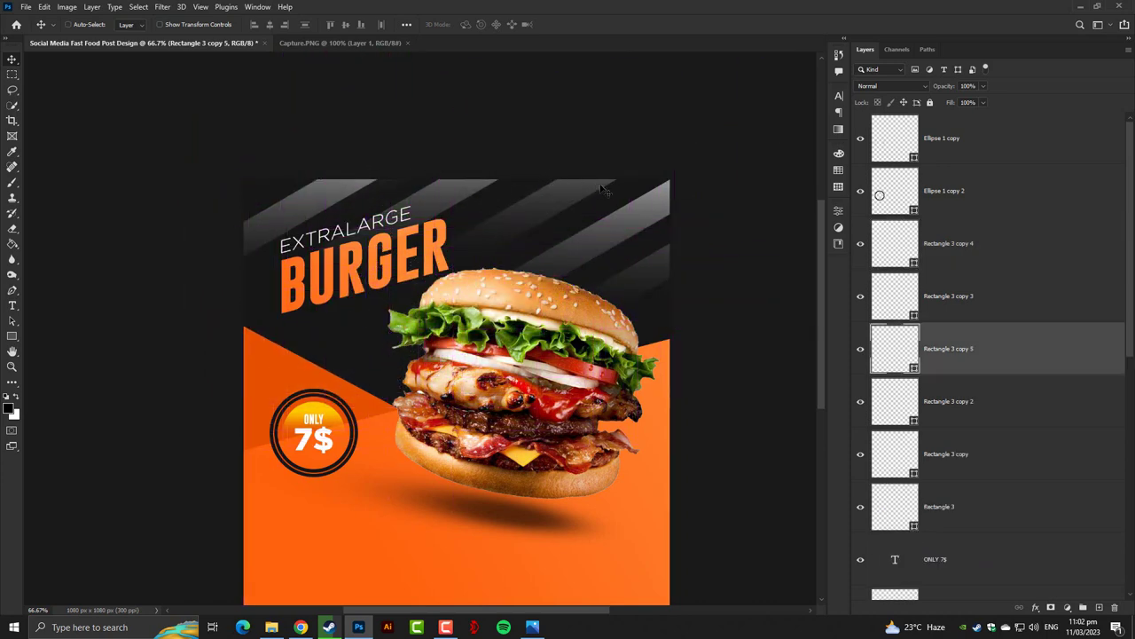
{"action": "mouse_move", "coordinate": [656, 272]}
{"action": "left_mouse_down"}
{"action": "mouse_move", "coordinate": [712, 301]}
{"action": "mouse_move", "coordinate": [717, 286]}
{"action": "left_mouse_up"}
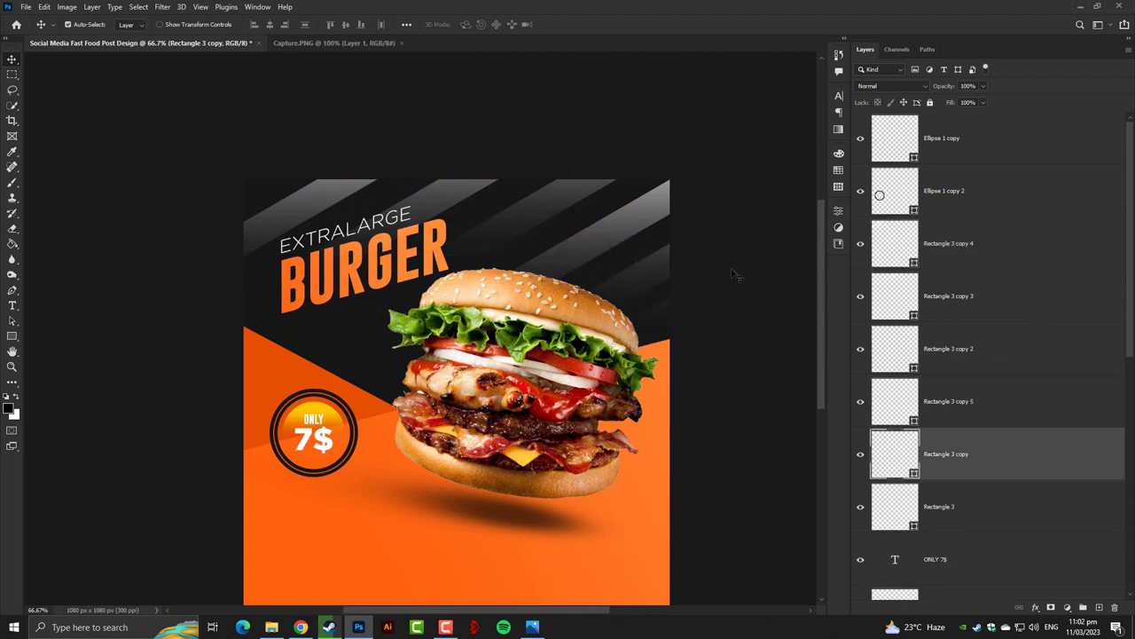
Step: Lower the stripe layers' opacity and hide the original Rectangle 3 stripe
{"action": "left_click", "coordinate": [952, 235]}
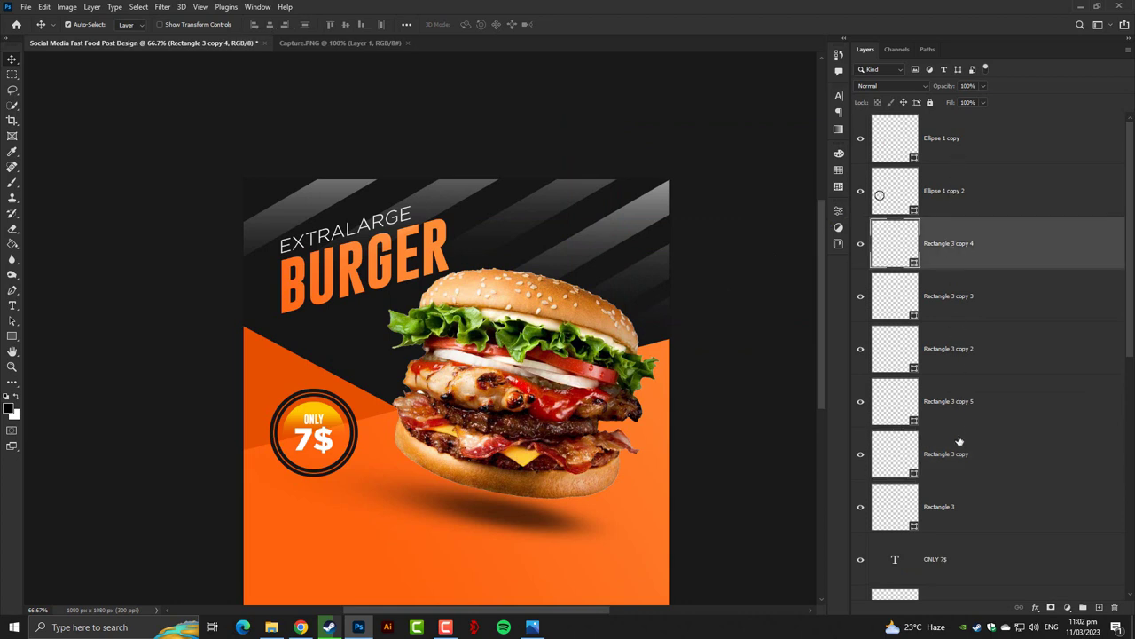
{"action": "left_click", "coordinate": [955, 512], "text": "shift"}
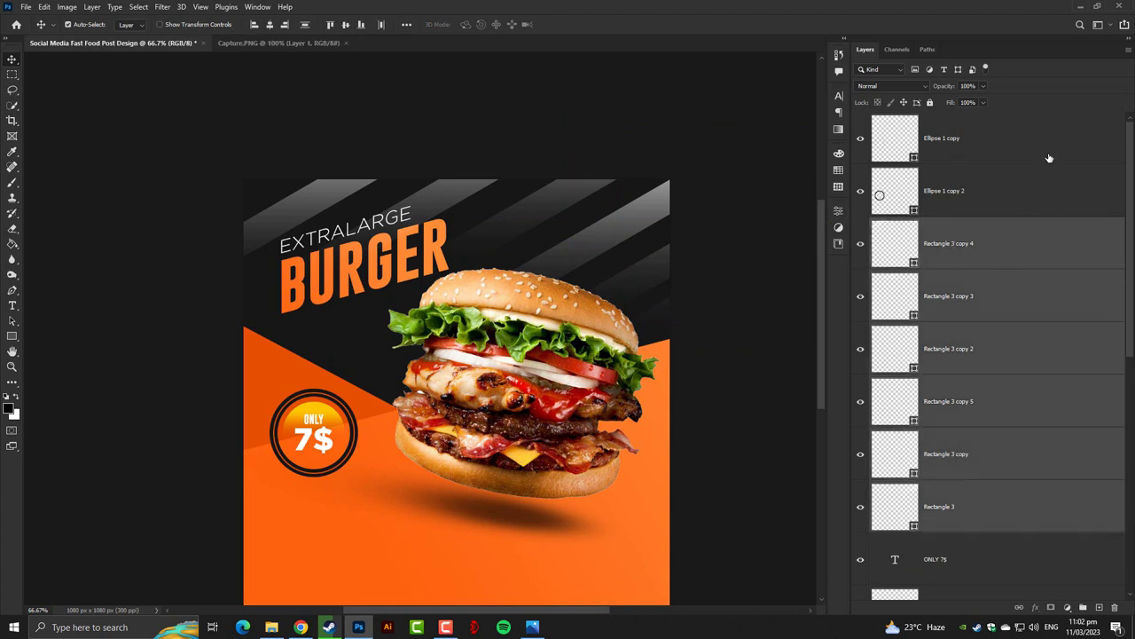
{"action": "left_click", "coordinate": [859, 515]}
{"action": "left_click", "coordinate": [983, 86]}
{"action": "left_click_drag", "start_coordinate": [985, 100], "coordinate": [947, 101]}
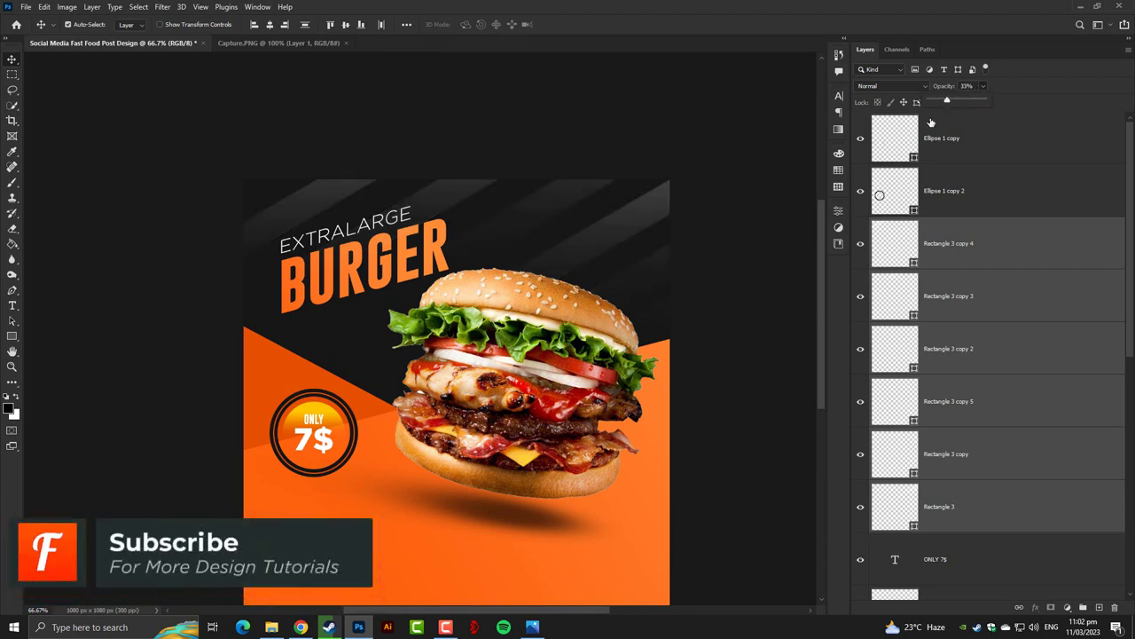
{"action": "left_click", "coordinate": [799, 310]}
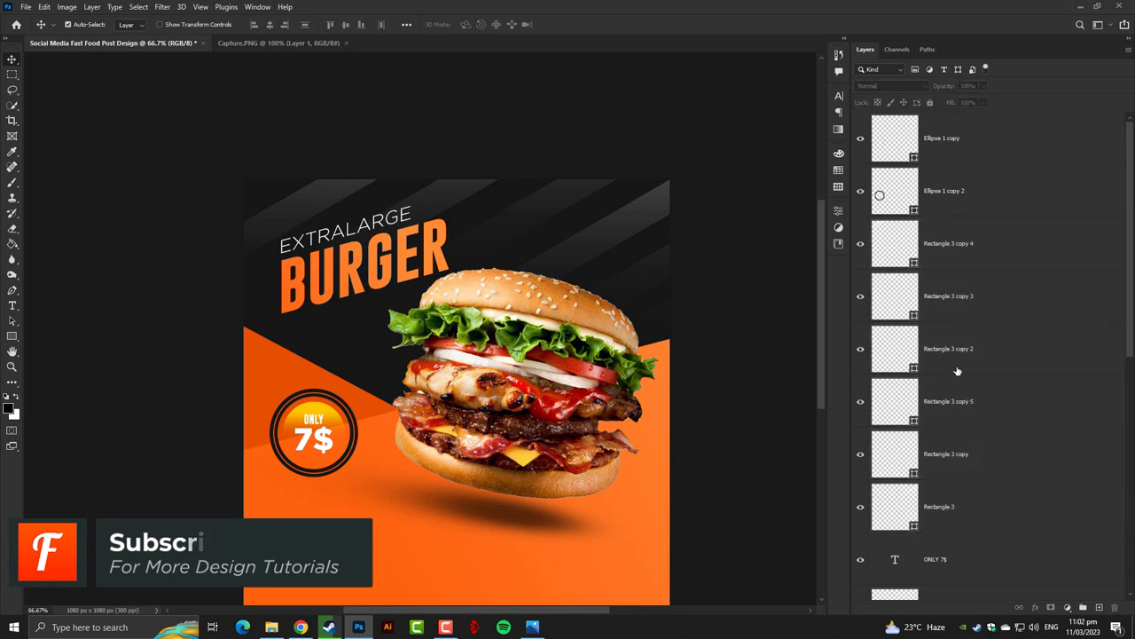
Step: On new Layer 2, paint a soft white glow top-left and drop its opacity to 18%
{"action": "key", "text": "ctrl+shift+alt+n"}
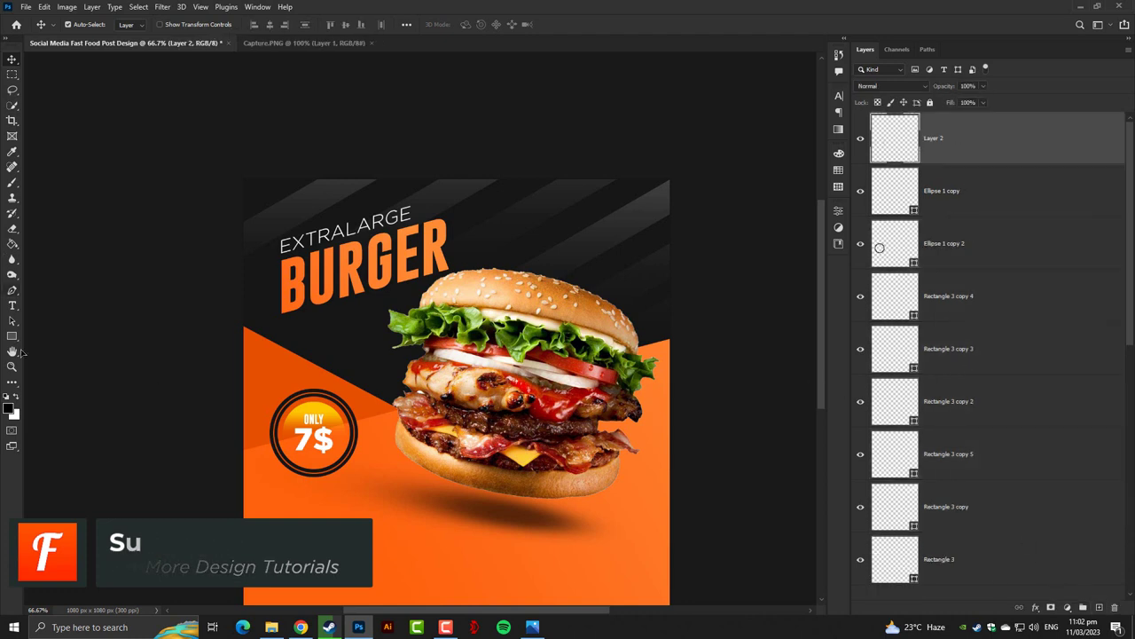
{"action": "key", "text": "x"}
{"action": "left_click", "coordinate": [15, 184]}
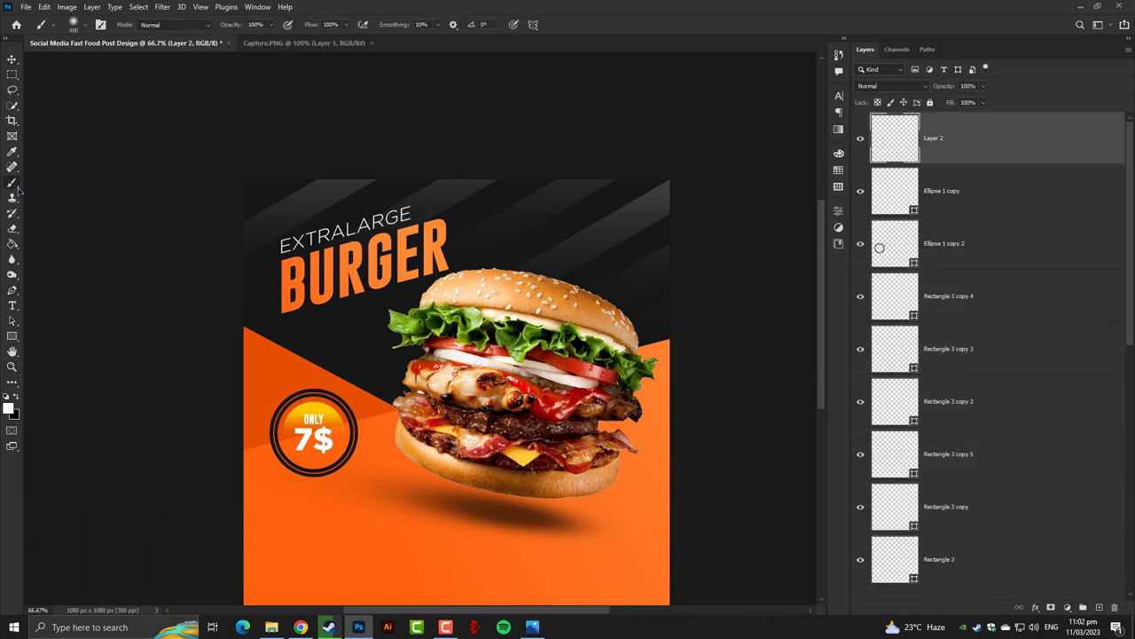
{"action": "left_click_drag", "start_coordinate": [299, 256], "coordinate": [292, 307]}
{"action": "key", "text": "ctrl+z"}
{"action": "key", "text": "bracketright"}
{"action": "key", "text": "bracketright"}
{"action": "key", "text": "bracketright"}
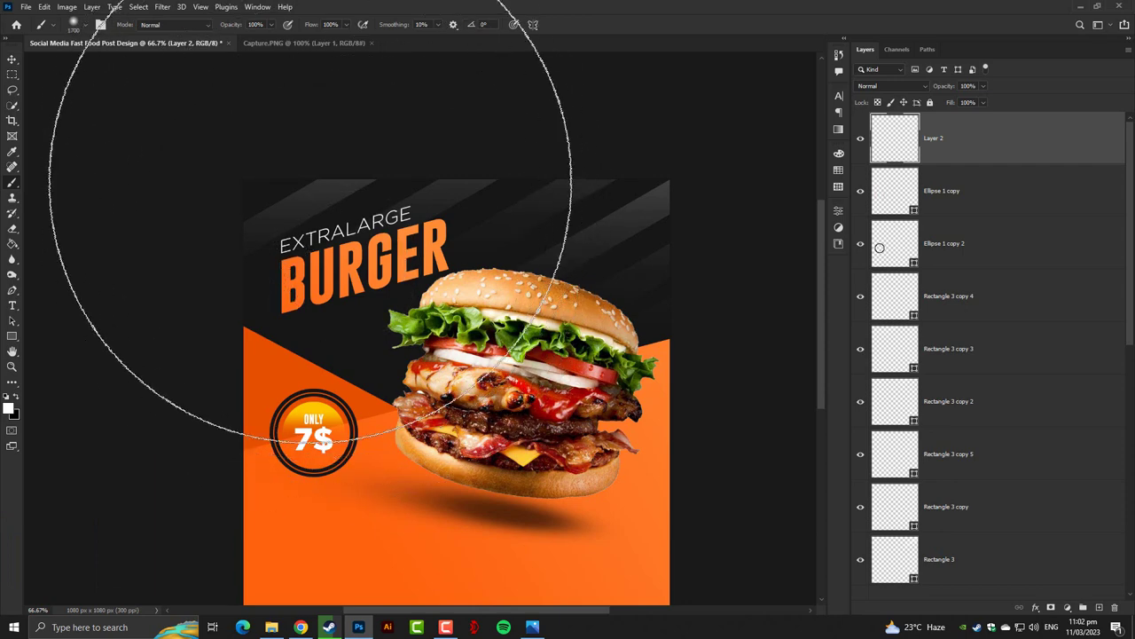
{"action": "key", "text": "bracketleft"}
{"action": "key", "text": "bracketleft"}
{"action": "key", "text": "bracketleft"}
{"action": "key", "text": "bracketleft"}
{"action": "key", "text": "bracketleft"}
{"action": "key", "text": "bracketleft"}
{"action": "key", "text": "bracketleft"}
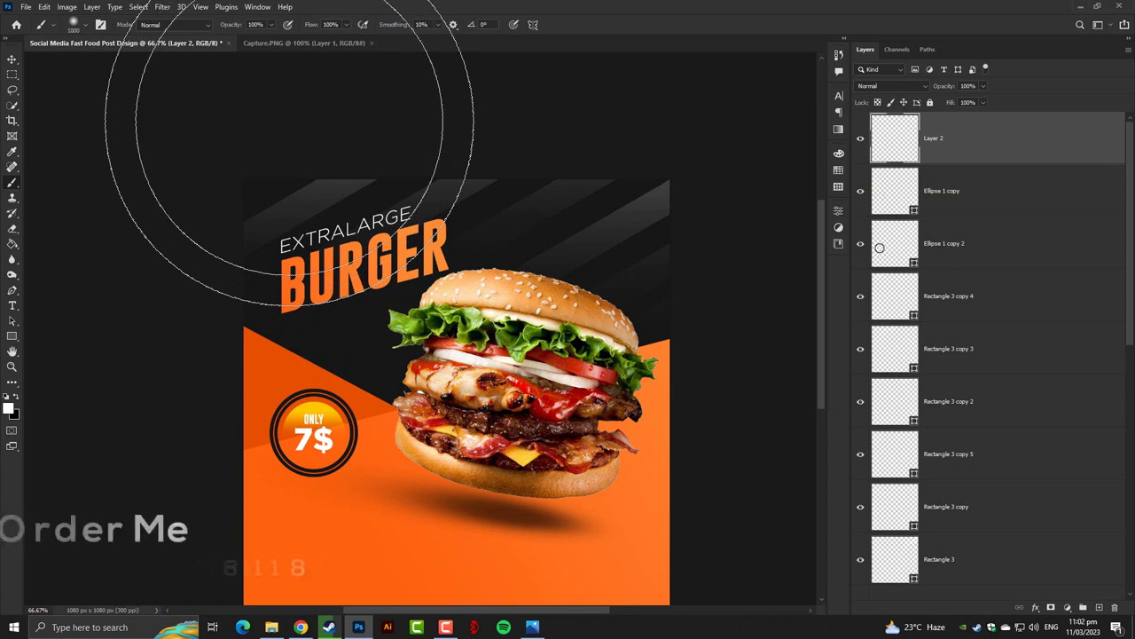
{"action": "left_click_drag", "start_coordinate": [289, 153], "coordinate": [289, 117]}
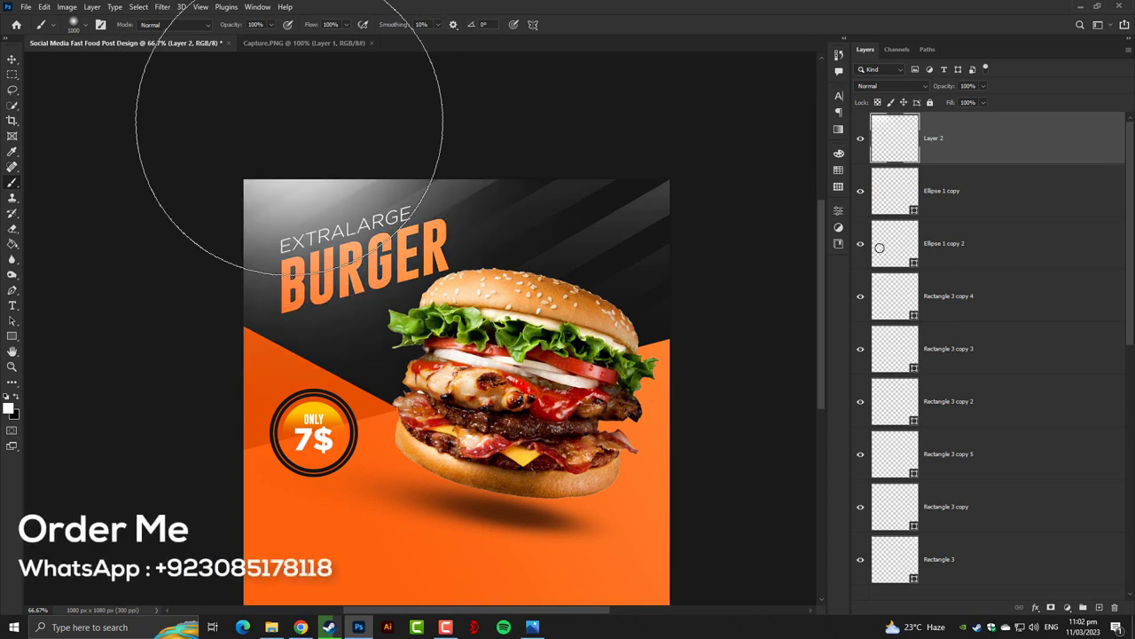
{"action": "key", "text": "ctrl+z"}
{"action": "left_click_drag", "start_coordinate": [228, 157], "coordinate": [227, 190]}
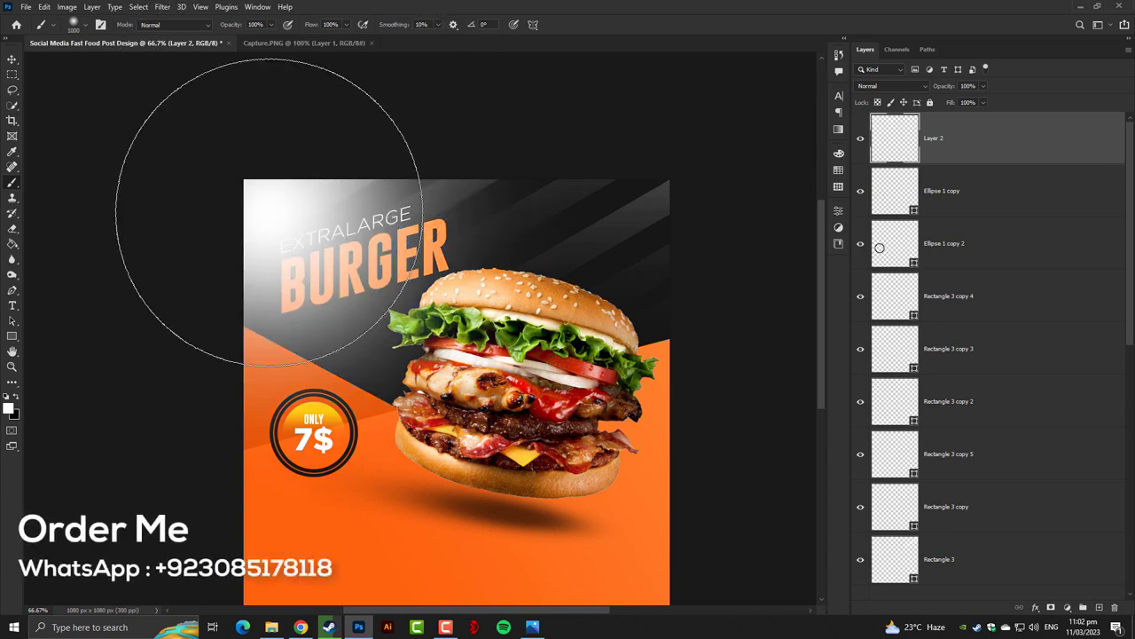
{"action": "left_click", "coordinate": [983, 86]}
{"action": "left_click_drag", "start_coordinate": [987, 101], "coordinate": [940, 101]}
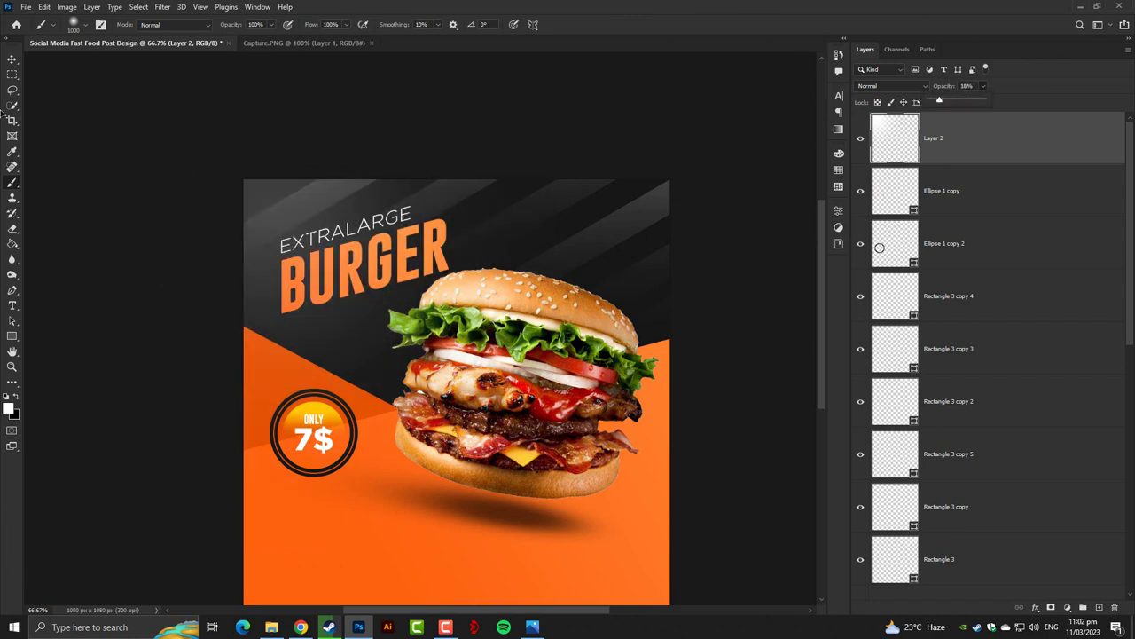
{"action": "left_click", "coordinate": [12, 59]}
Step: Draw a 275 × 84 px white rectangle under the 7$ badge with 42 px rounded corners
{"action": "scroll", "coordinate": [89, 167], "scroll_direction": "up", "scroll_amount": 3}
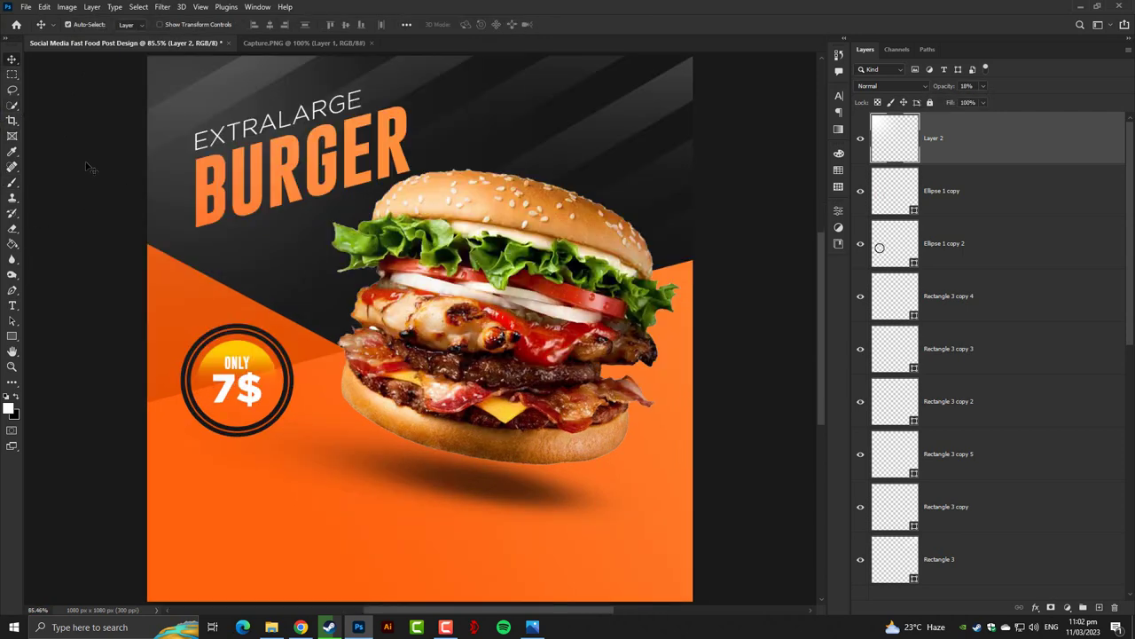
{"action": "scroll", "coordinate": [89, 166], "scroll_direction": "up", "scroll_amount": 2}
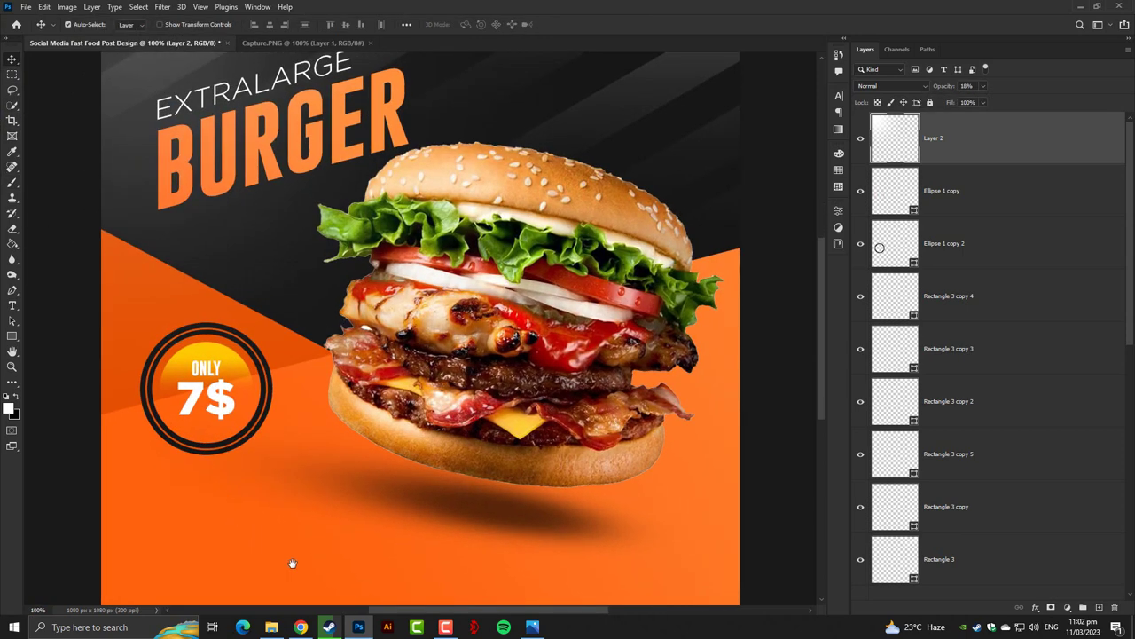
{"action": "scroll", "coordinate": [306, 470], "scroll_direction": "down", "scroll_amount": 3}
{"action": "scroll", "coordinate": [311, 454], "scroll_direction": "up", "scroll_amount": 2}
{"action": "scroll", "coordinate": [461, 278], "scroll_direction": "down", "scroll_amount": 1}
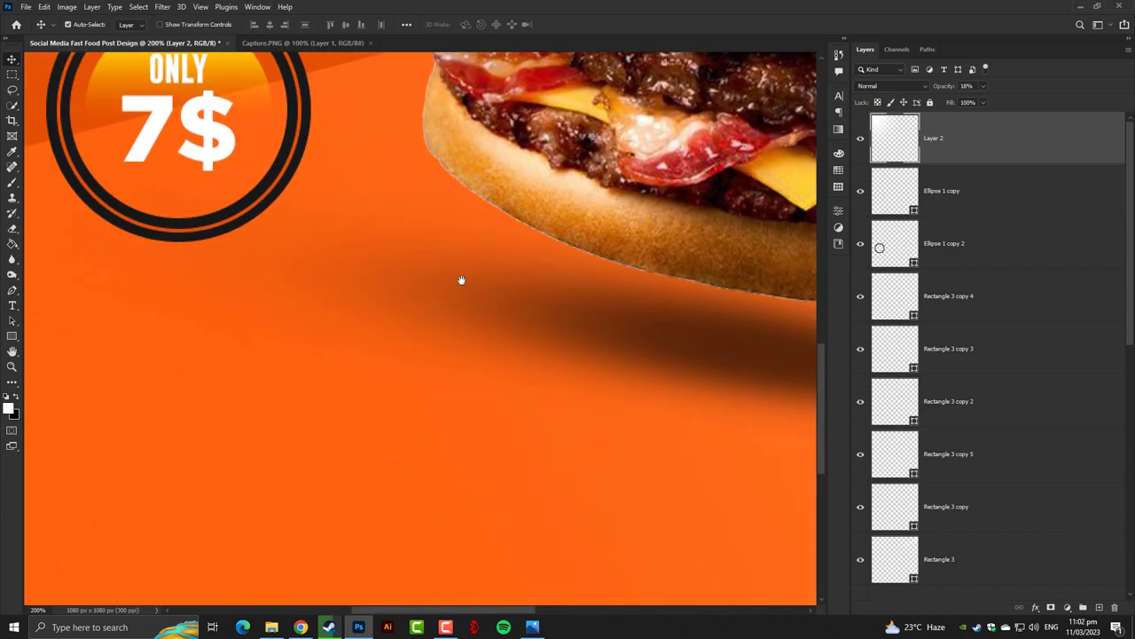
{"action": "scroll", "coordinate": [465, 282], "scroll_direction": "down", "scroll_amount": 1}
{"action": "scroll", "coordinate": [464, 278], "scroll_direction": "down", "scroll_amount": 2}
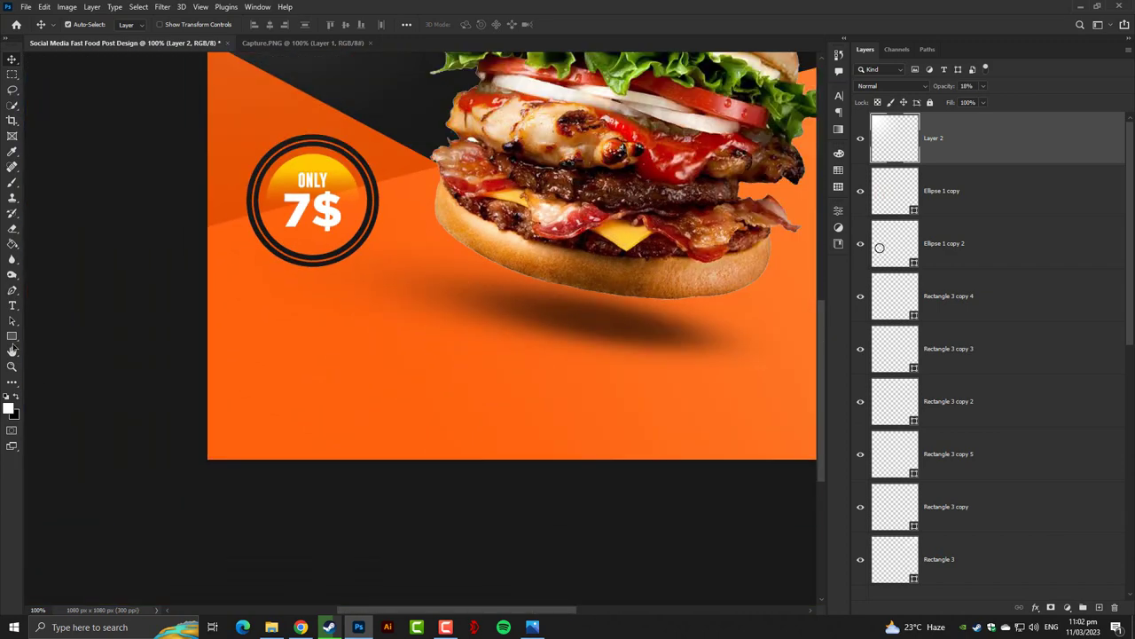
{"action": "left_click", "coordinate": [12, 336]}
{"action": "mouse_move", "coordinate": [258, 376]}
{"action": "left_mouse_down"}
{"action": "mouse_move", "coordinate": [482, 430]}
{"action": "mouse_move", "coordinate": [420, 424]}
{"action": "left_mouse_up"}
{"action": "left_click_drag", "start_coordinate": [273, 390], "coordinate": [289, 400]}
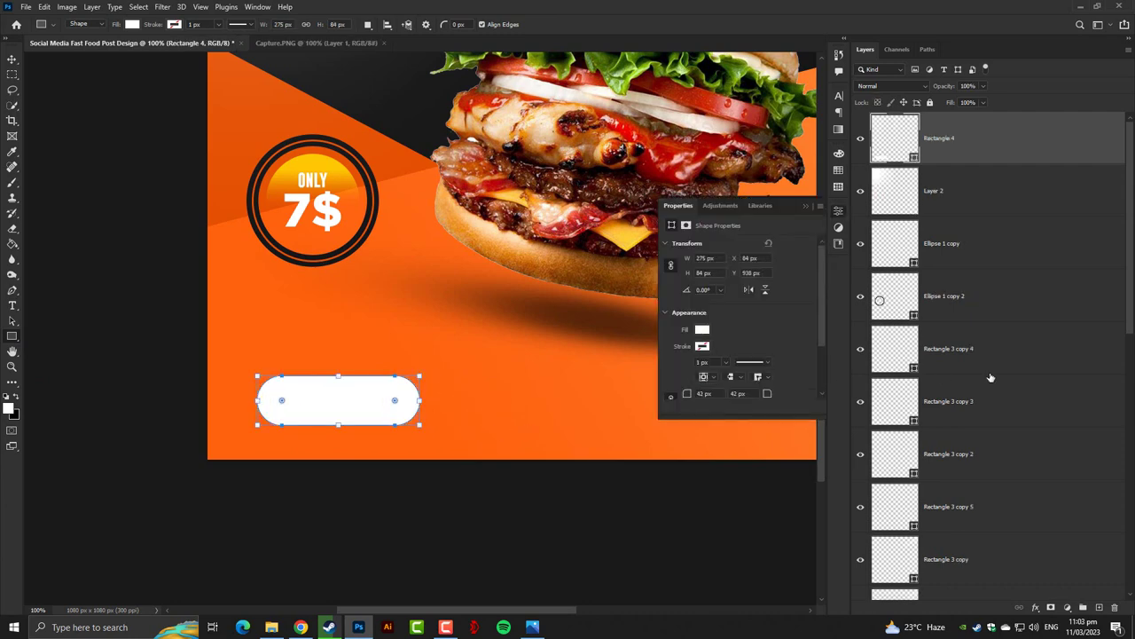
{"action": "right_click", "coordinate": [956, 159]}
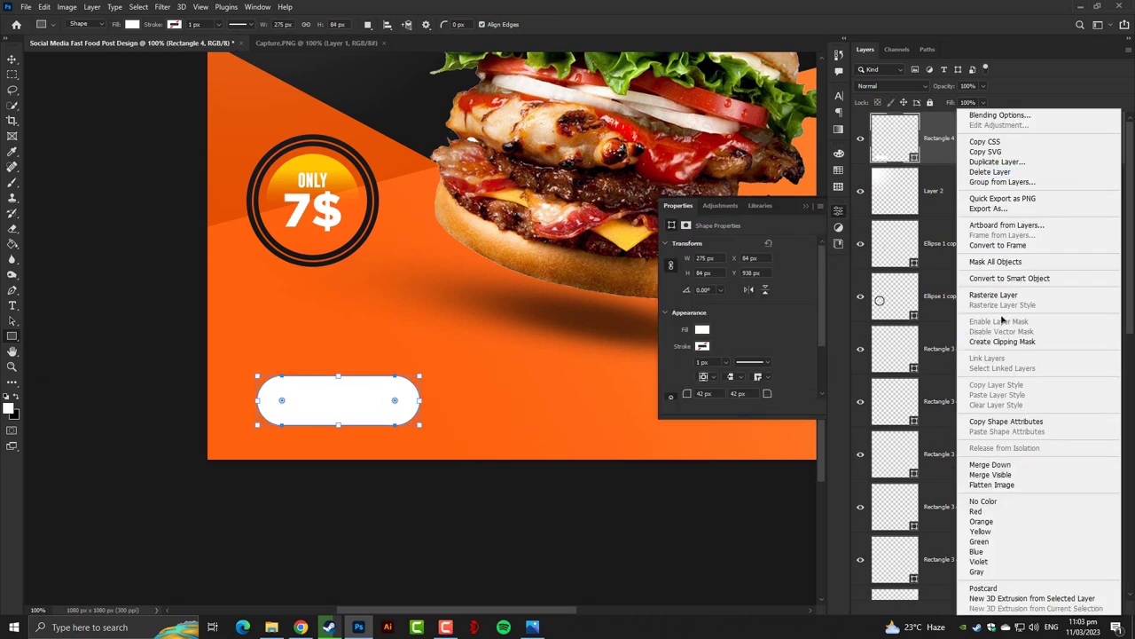
Step: Give the pill a reversed orange Gradient Overlay and a subtle Inner Bevel at 22% depth
{"action": "left_click", "coordinate": [1000, 116]}
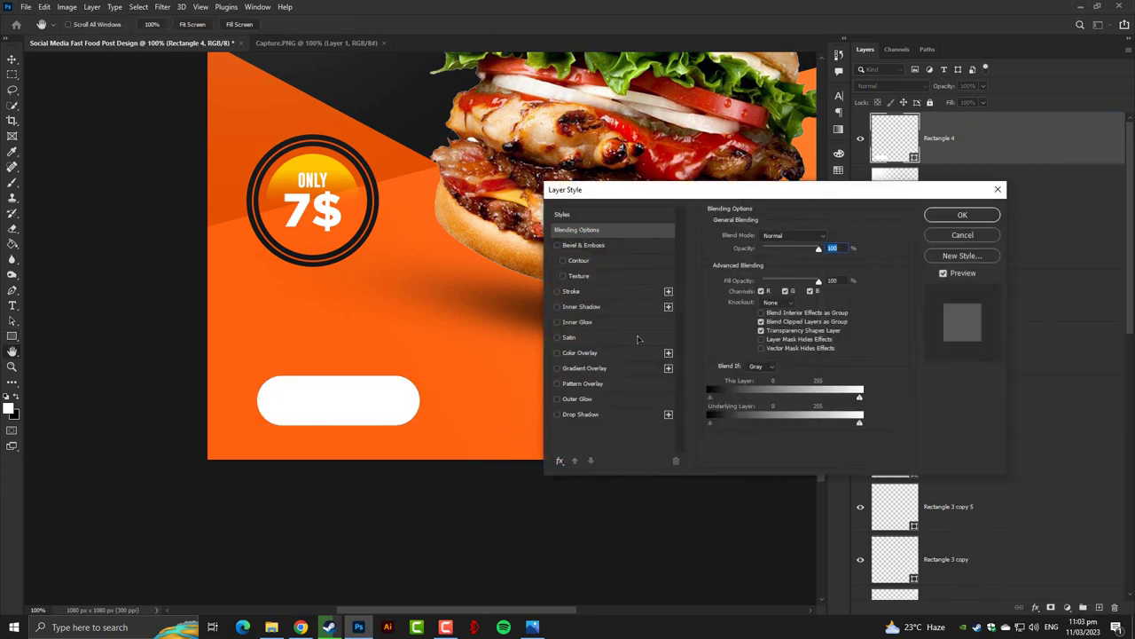
{"action": "left_click", "coordinate": [584, 369]}
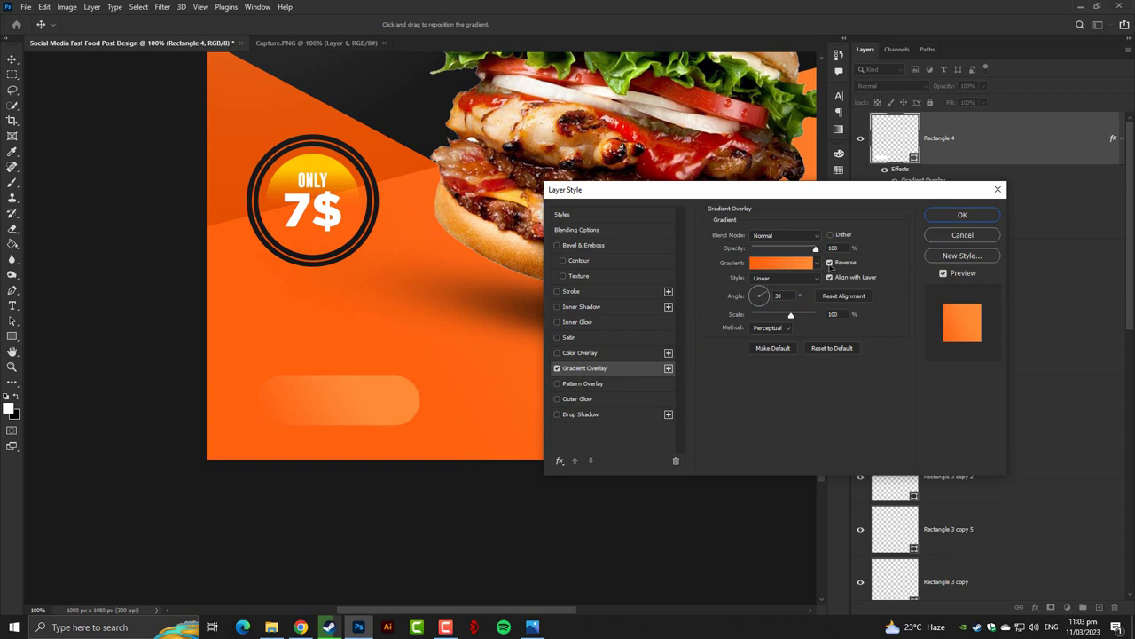
{"action": "key", "text": "Tab"}
{"action": "left_click", "coordinate": [584, 245]}
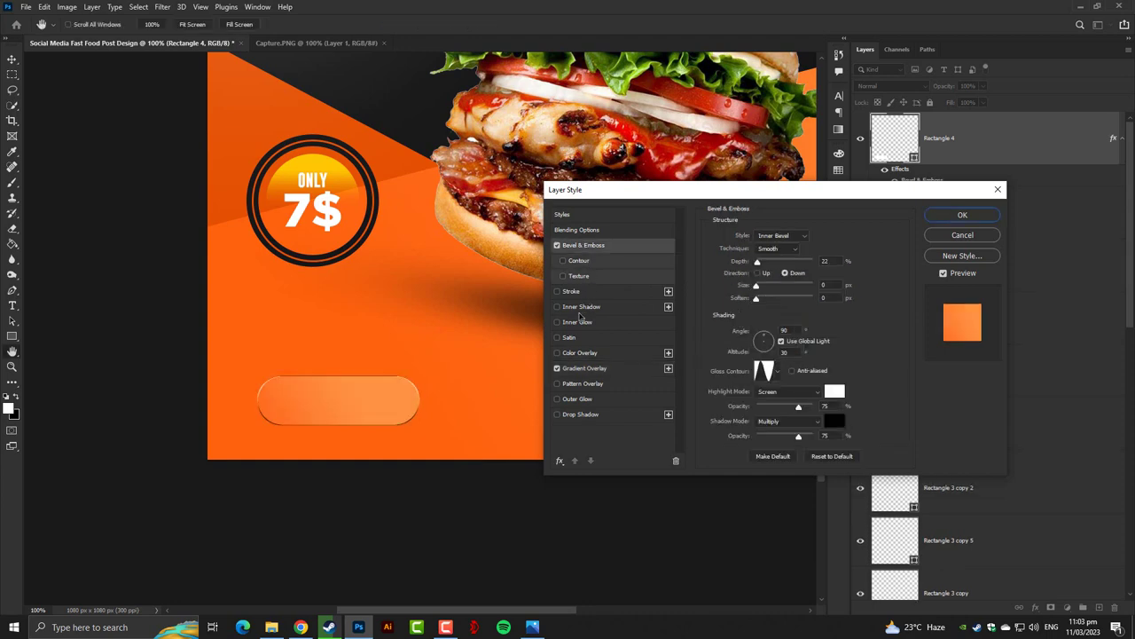
{"action": "key", "text": "ctrl+plus"}
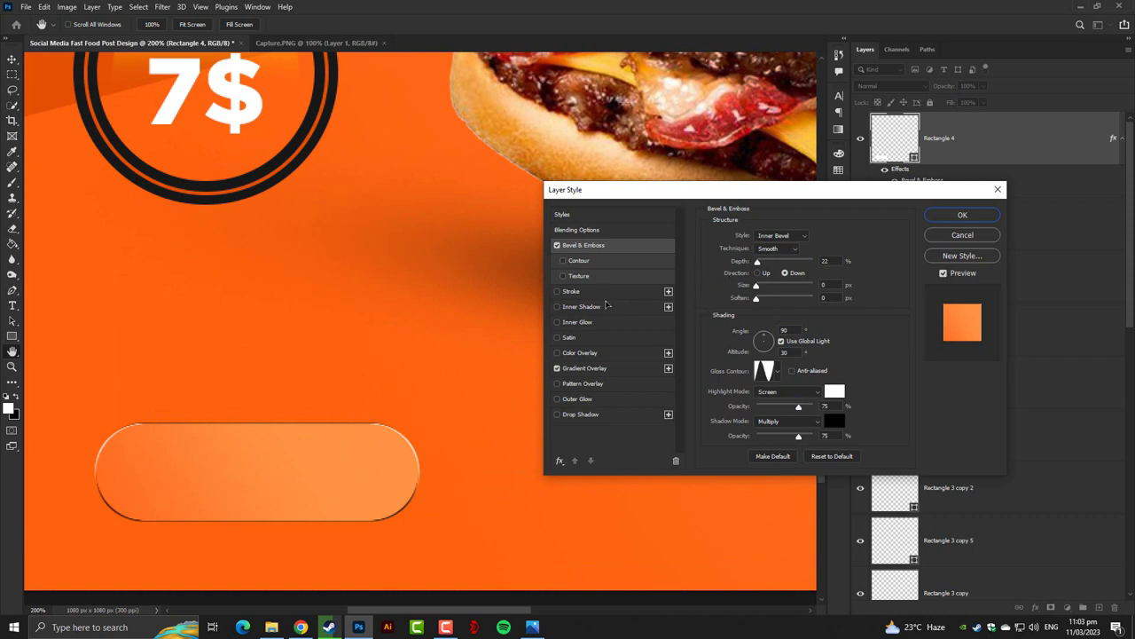
{"action": "left_click_drag", "start_coordinate": [756, 287], "coordinate": [759, 293]}
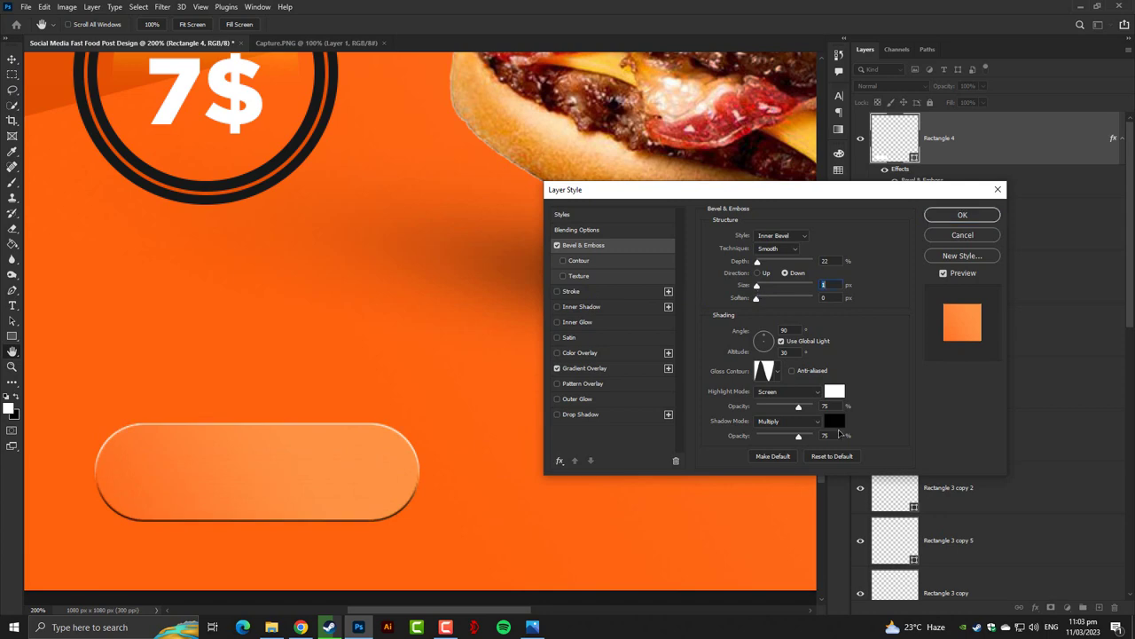
Step: Set the pill's bevel shadow colour to orange ff610d sampled from the background
{"action": "left_click", "coordinate": [836, 423]}
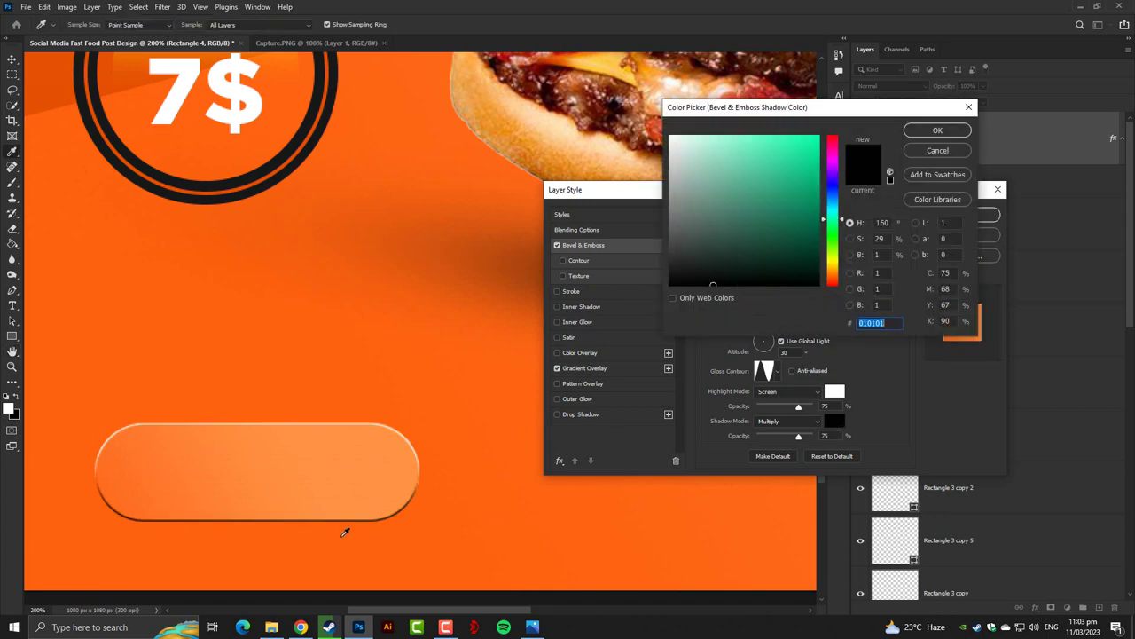
{"action": "left_click", "coordinate": [344, 533]}
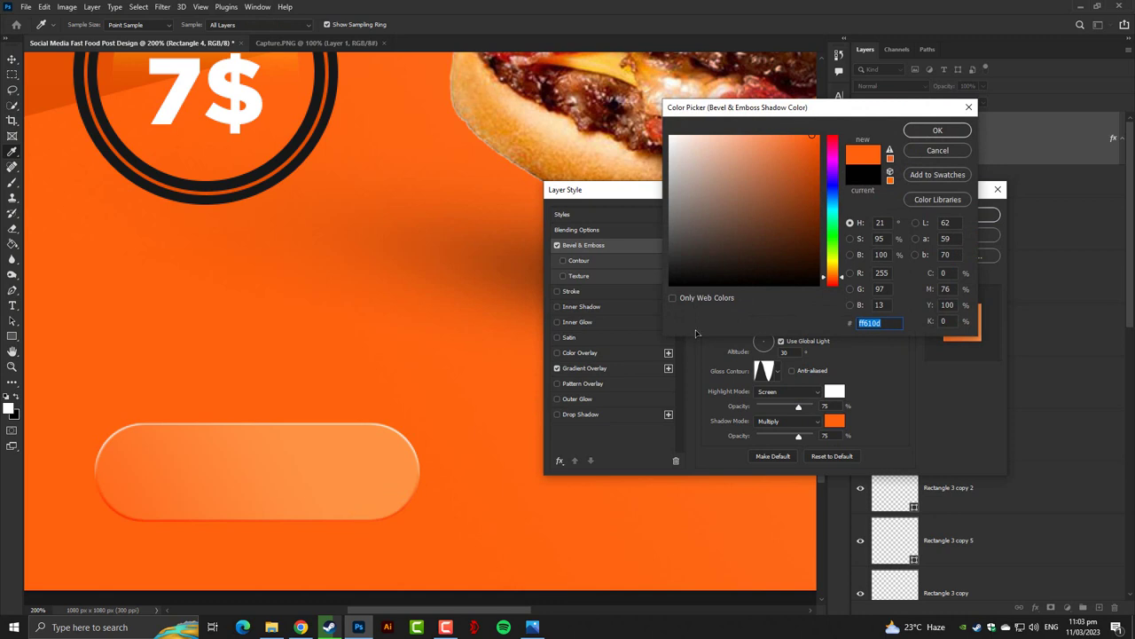
{"action": "left_click", "coordinate": [939, 130]}
Step: Add a faint drop shadow just beneath the pill: 6 px distance and size, about 8% opacity
{"action": "left_click", "coordinate": [582, 414]}
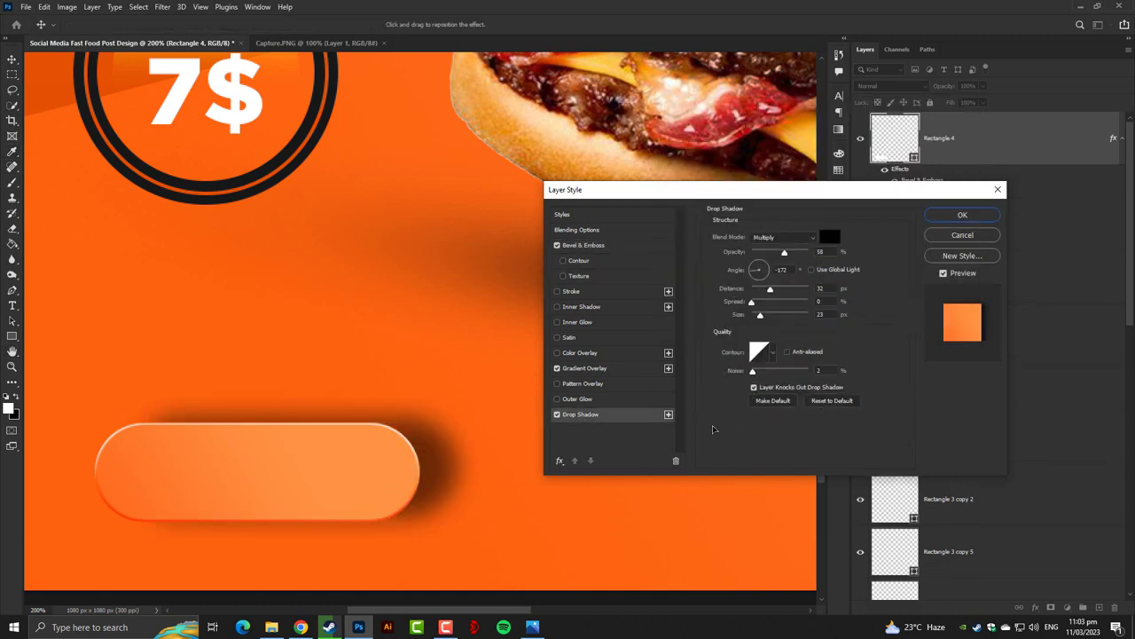
{"action": "left_click_drag", "start_coordinate": [761, 315], "coordinate": [739, 322]}
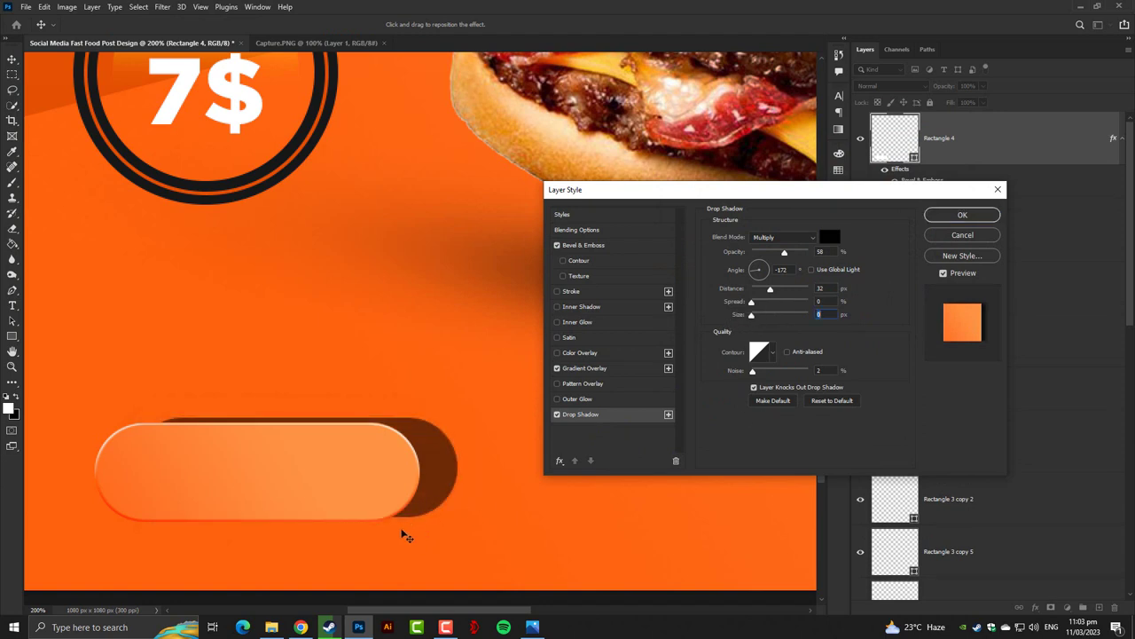
{"action": "left_click_drag", "start_coordinate": [406, 517], "coordinate": [375, 526]}
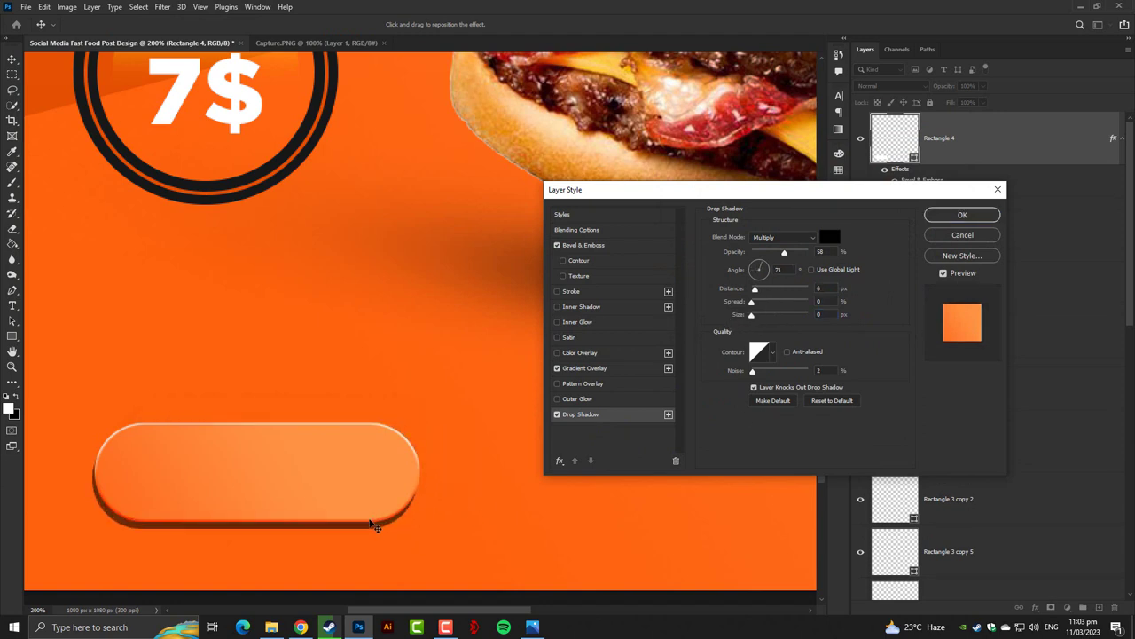
{"action": "left_click_drag", "start_coordinate": [751, 315], "coordinate": [755, 317]}
{"action": "left_click_drag", "start_coordinate": [784, 254], "coordinate": [756, 263]}
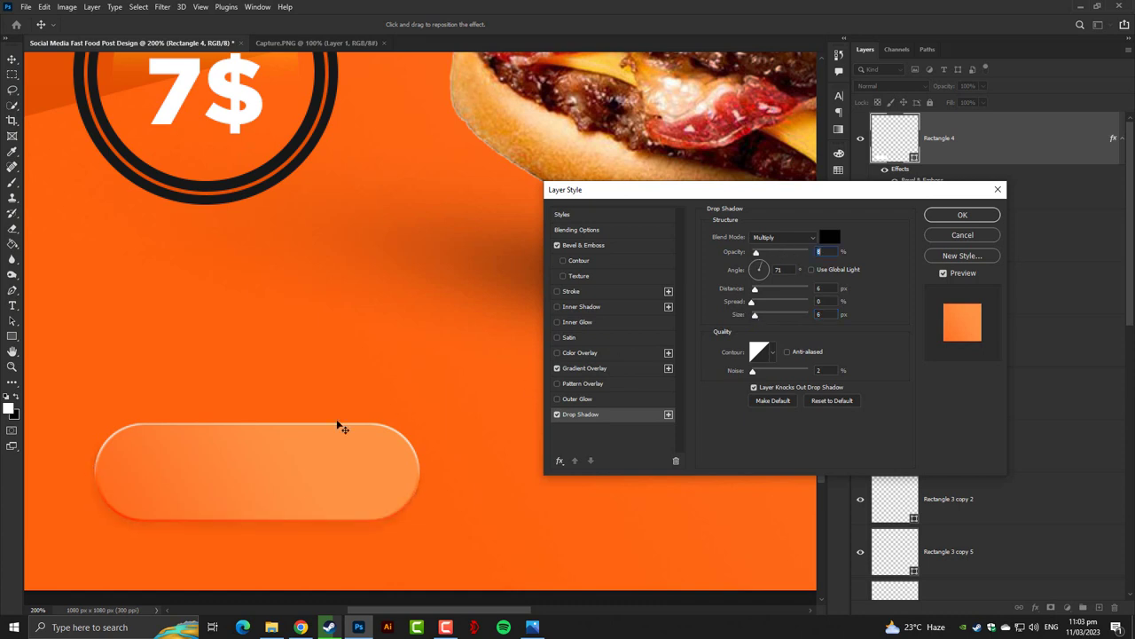
{"action": "left_click", "coordinate": [579, 369]}
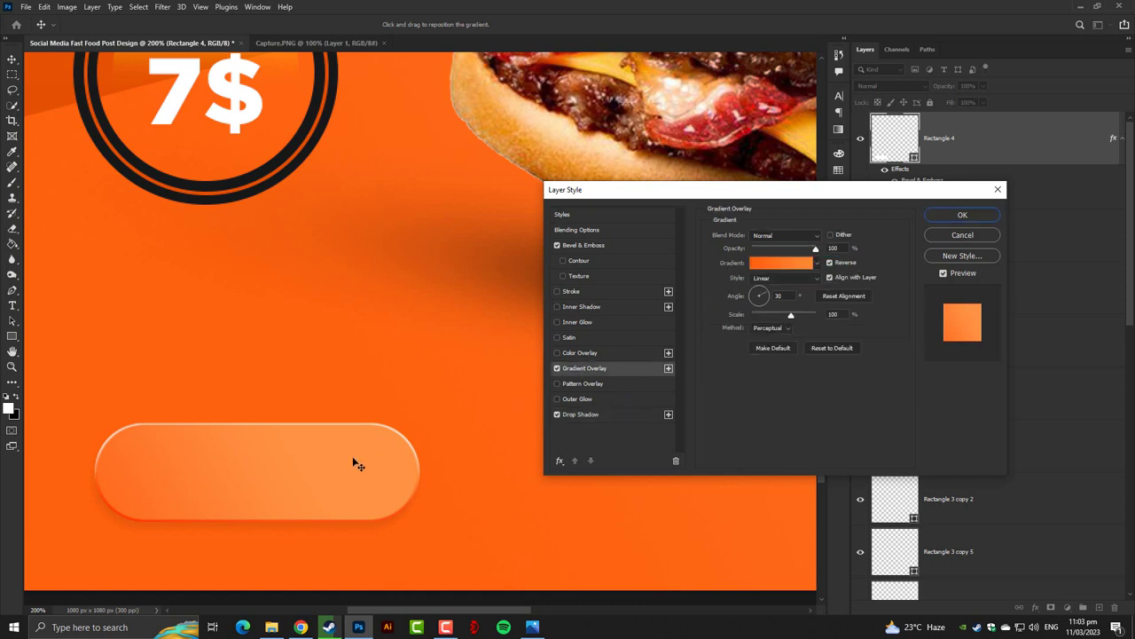
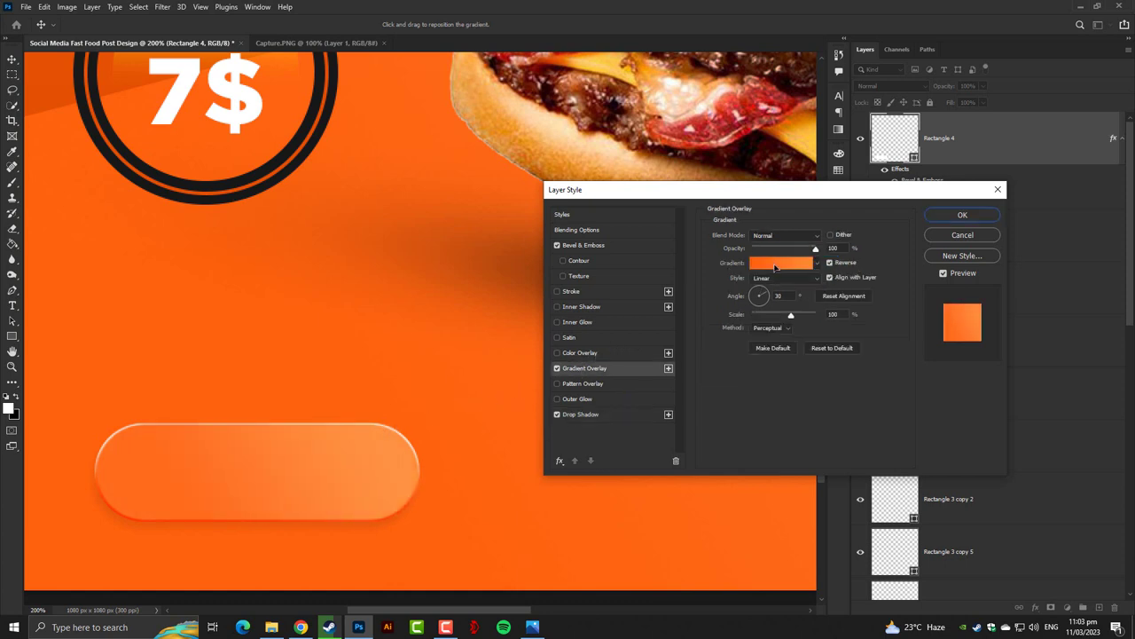
Step: Add an Inner Shadow to the pill button with 8 px size and 4 px distance
{"action": "left_click", "coordinate": [579, 307]}
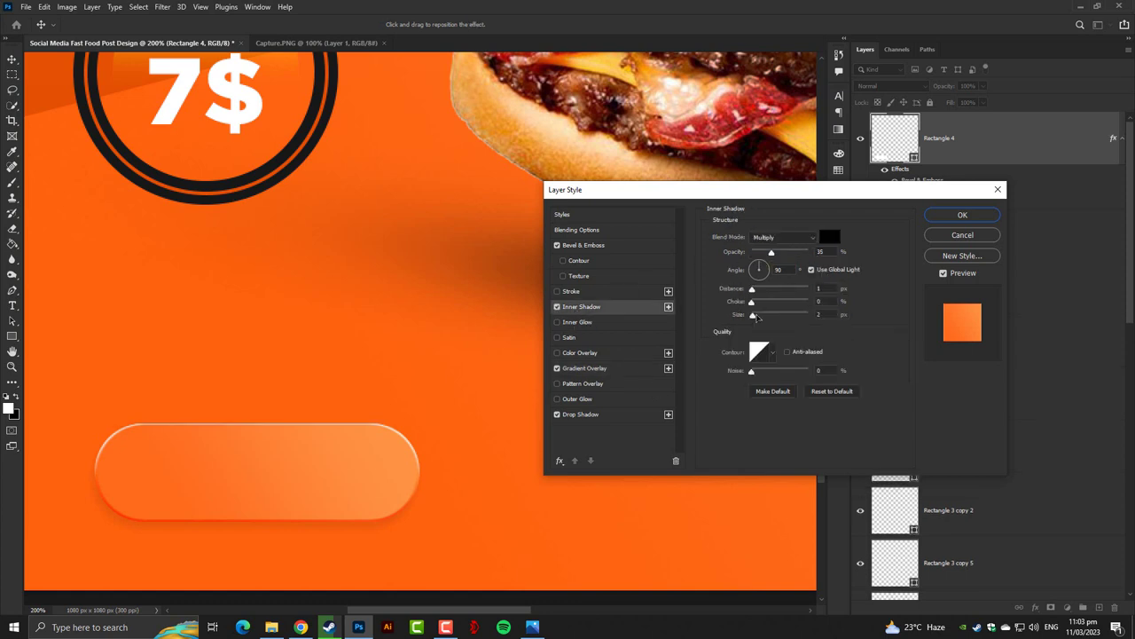
{"action": "left_click_drag", "start_coordinate": [760, 314], "coordinate": [751, 315]}
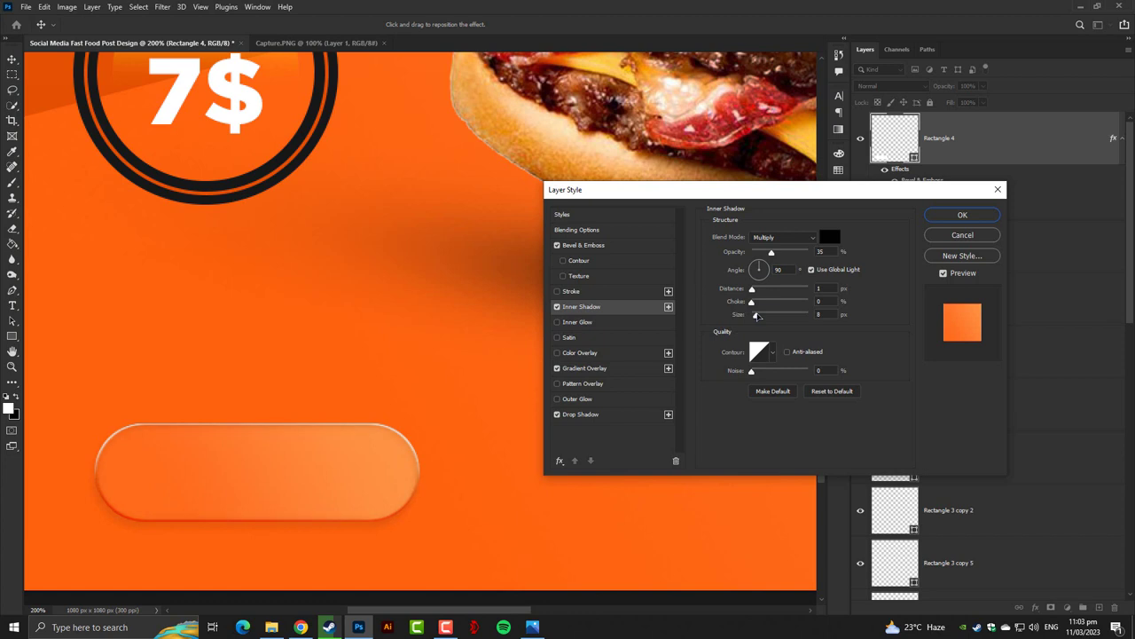
{"action": "left_click_drag", "start_coordinate": [754, 290], "coordinate": [755, 296]}
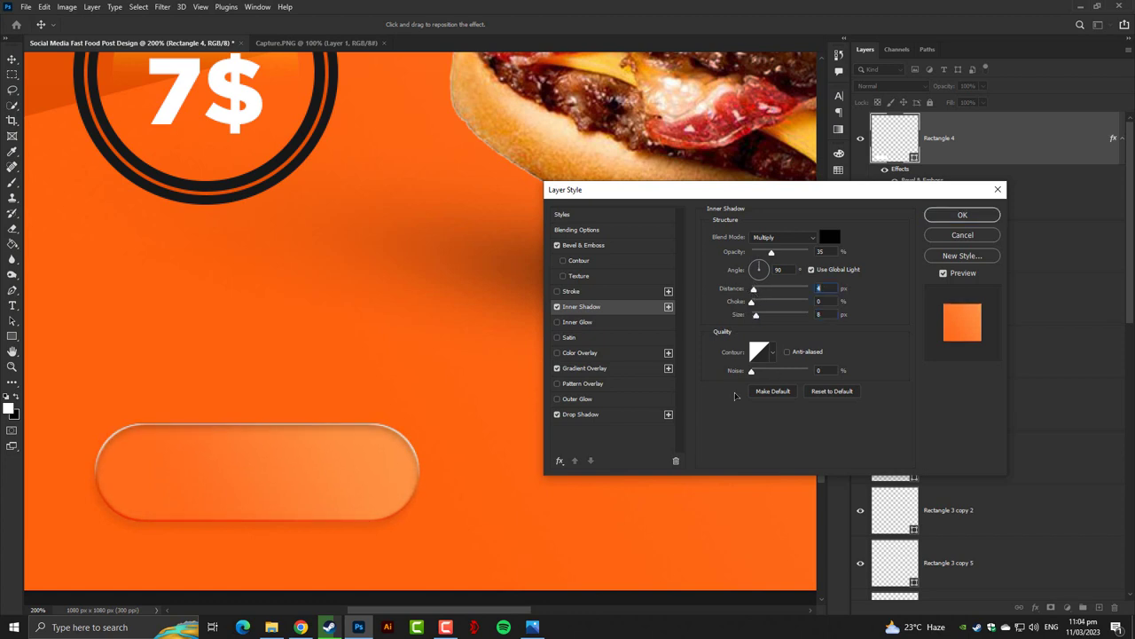
Step: Change the Gradient Overlay's right stop to deep red #e42000 and reposition the gradient in the button
{"action": "left_click", "coordinate": [583, 368]}
{"action": "left_click", "coordinate": [781, 262]}
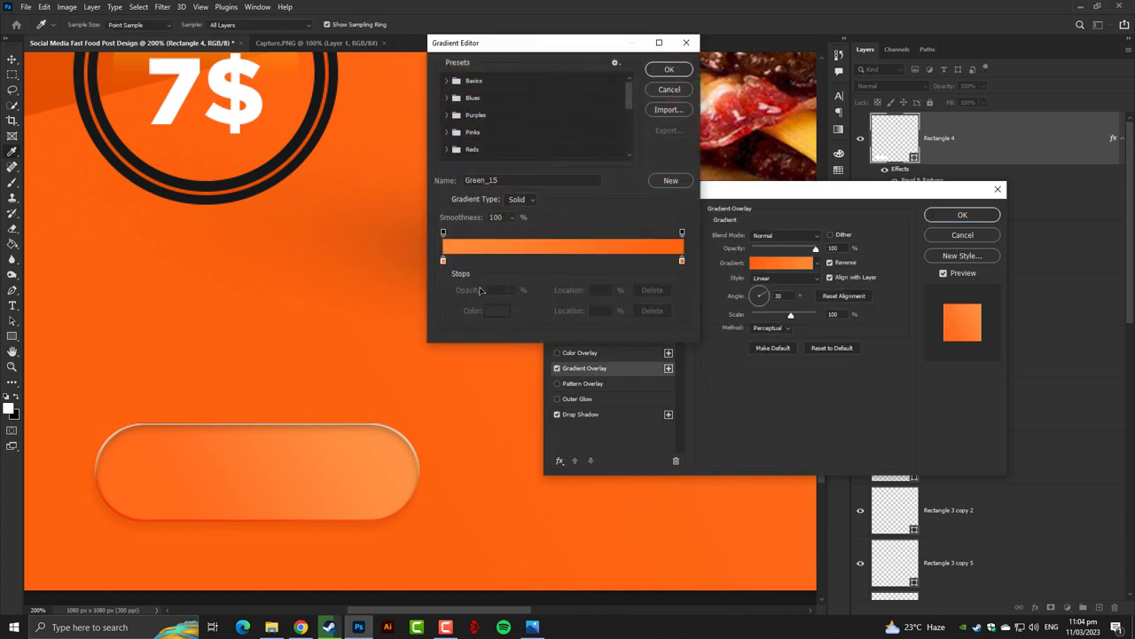
{"action": "left_click", "coordinate": [682, 262]}
{"action": "double_click", "coordinate": [681, 262]}
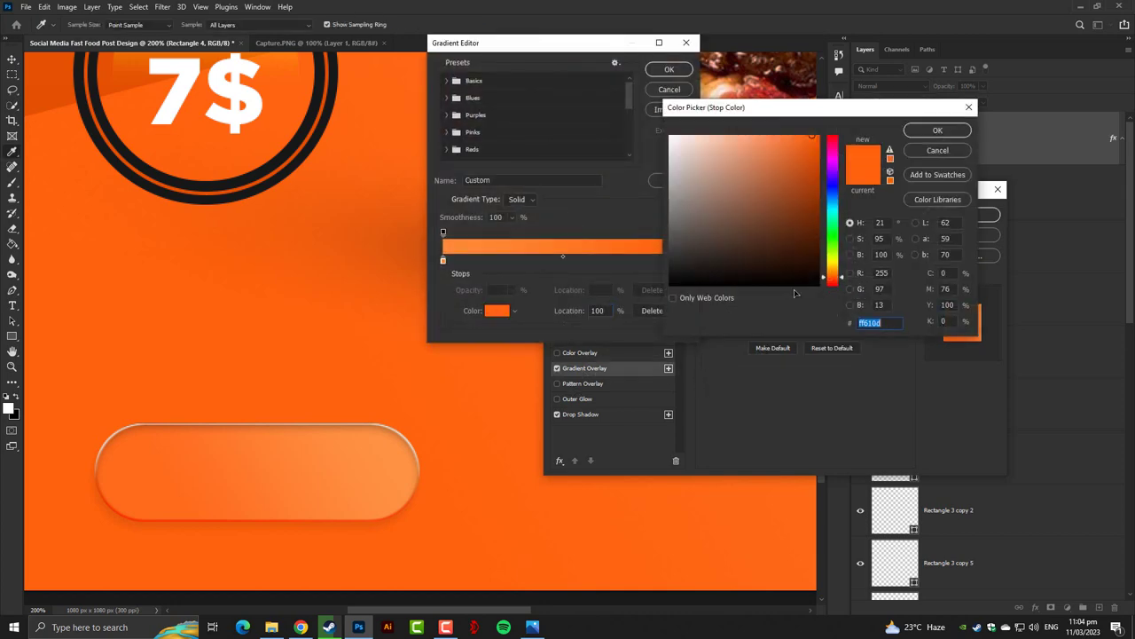
{"action": "left_click_drag", "start_coordinate": [837, 277], "coordinate": [839, 285]}
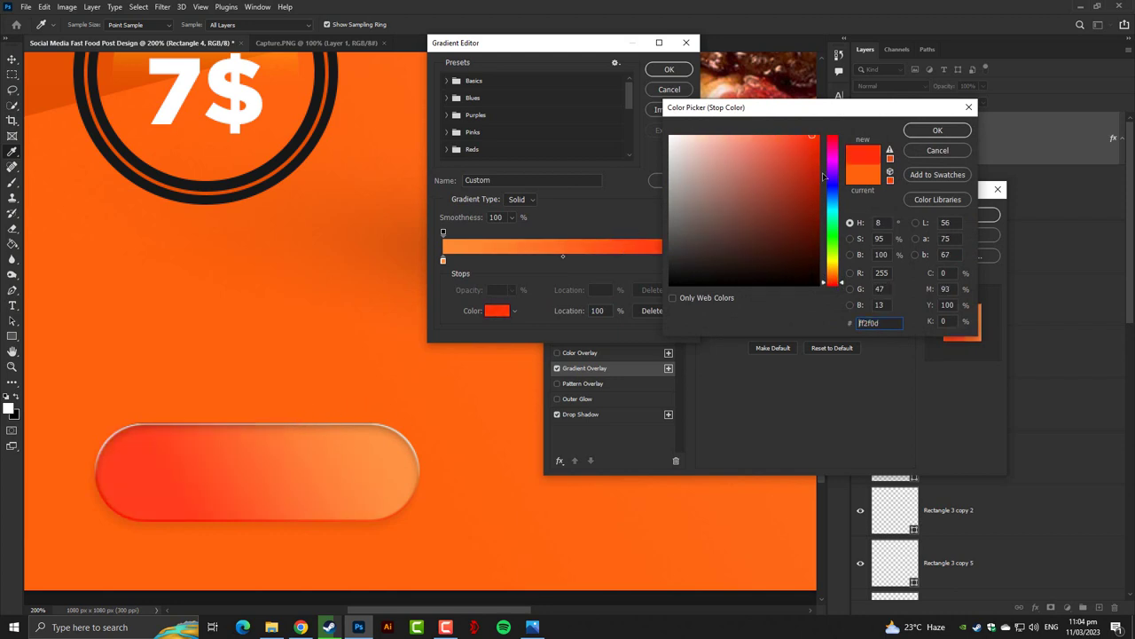
{"action": "left_click", "coordinate": [819, 152]}
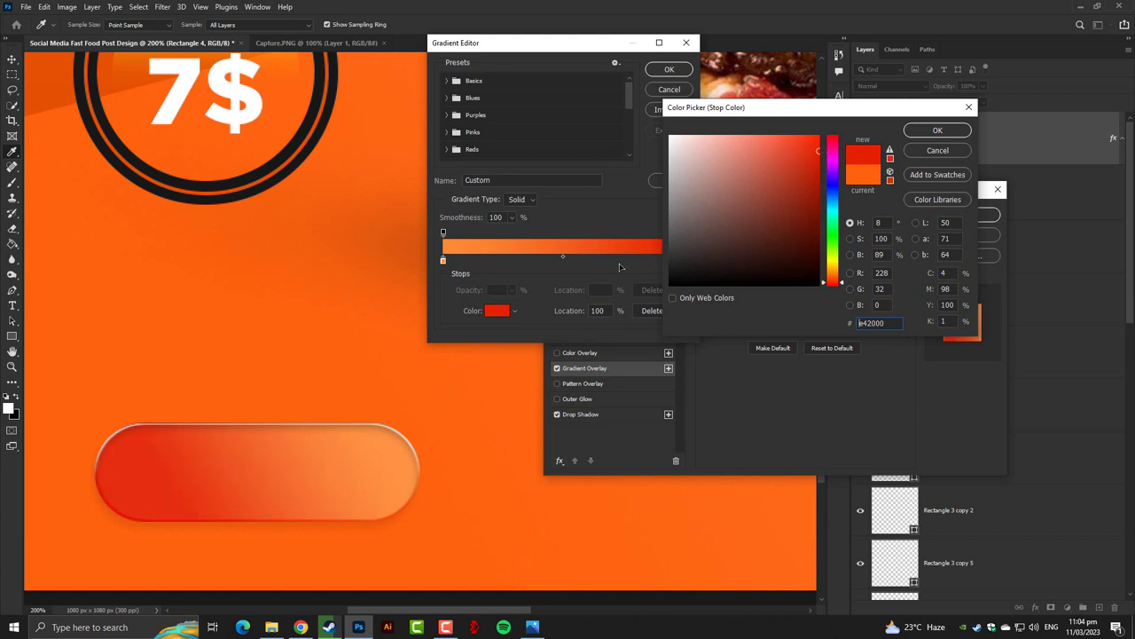
{"action": "left_click", "coordinate": [937, 130]}
{"action": "left_click", "coordinate": [670, 69]}
{"action": "mouse_move", "coordinate": [260, 478]}
{"action": "left_mouse_down"}
{"action": "mouse_move", "coordinate": [228, 541]}
{"action": "mouse_move", "coordinate": [180, 544]}
{"action": "mouse_move", "coordinate": [456, 548]}
{"action": "mouse_move", "coordinate": [347, 559]}
{"action": "left_mouse_up"}
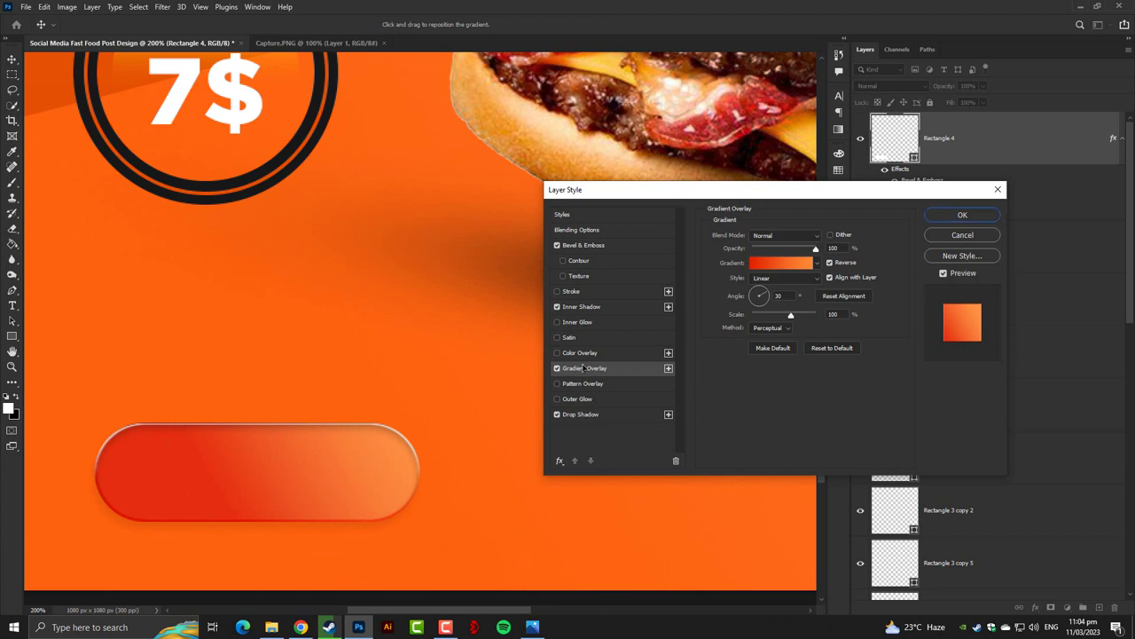
{"action": "left_click", "coordinate": [584, 245]}
Step: Set the Bevel & Emboss style to Outer Bevel with the Chisel Hard technique
{"action": "left_click", "coordinate": [780, 236]}
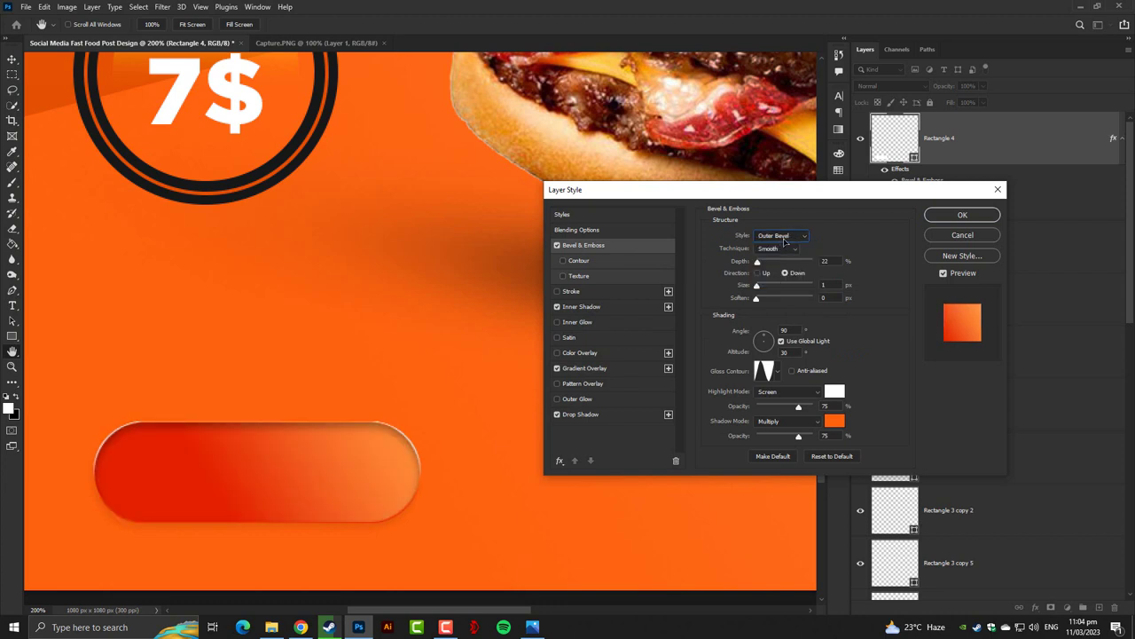
{"action": "left_click", "coordinate": [778, 251]}
{"action": "left_click", "coordinate": [779, 268]}
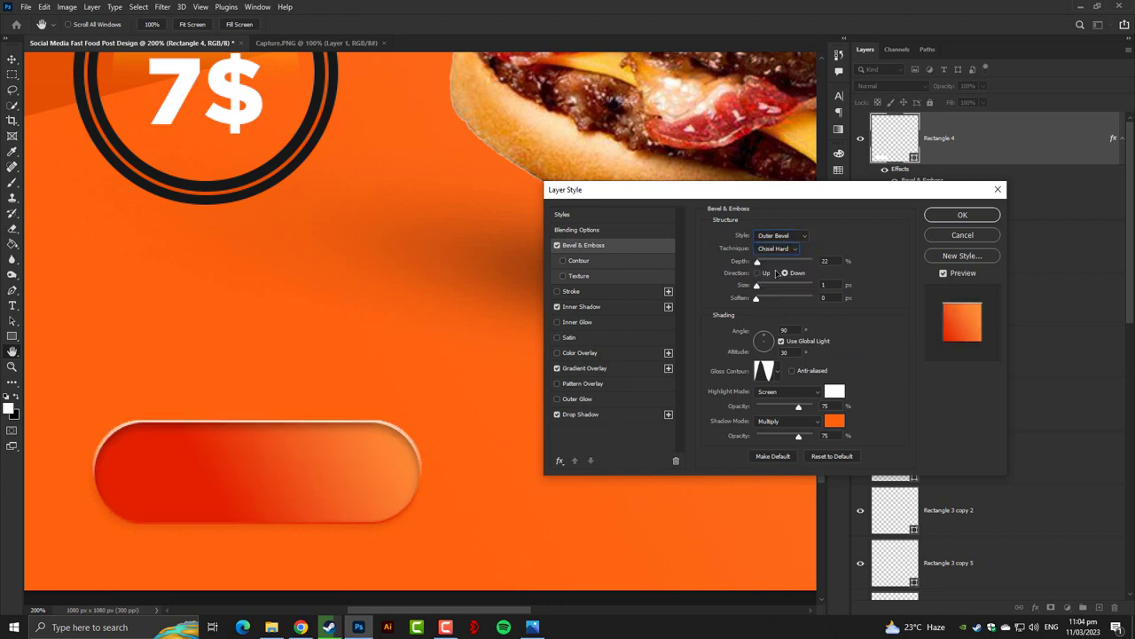
{"action": "left_click", "coordinate": [775, 252]}
{"action": "left_click", "coordinate": [774, 279]}
{"action": "left_click", "coordinate": [778, 251]}
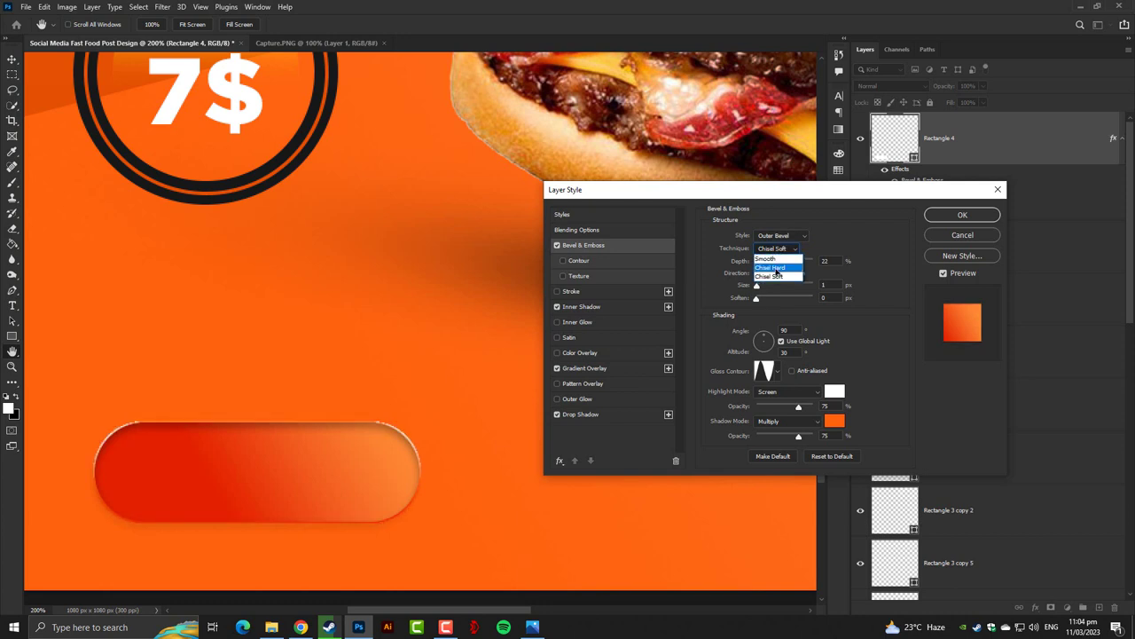
{"action": "left_click", "coordinate": [780, 268]}
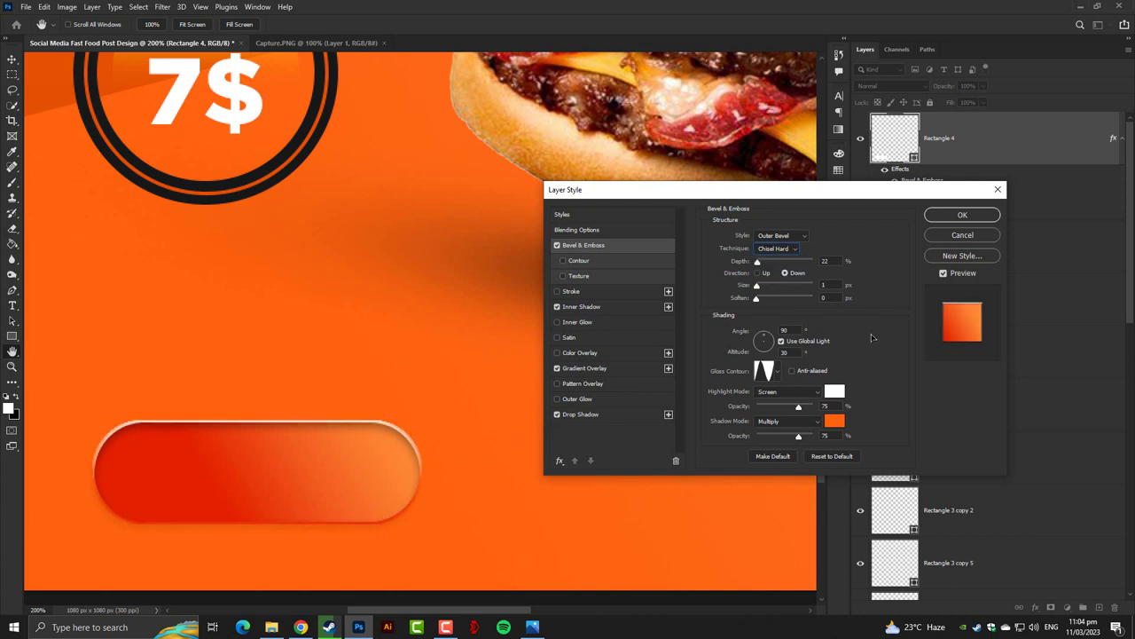
Step: Apply the Linear gloss contour and set the bevel lighting direction to Up
{"action": "left_click", "coordinate": [778, 371]}
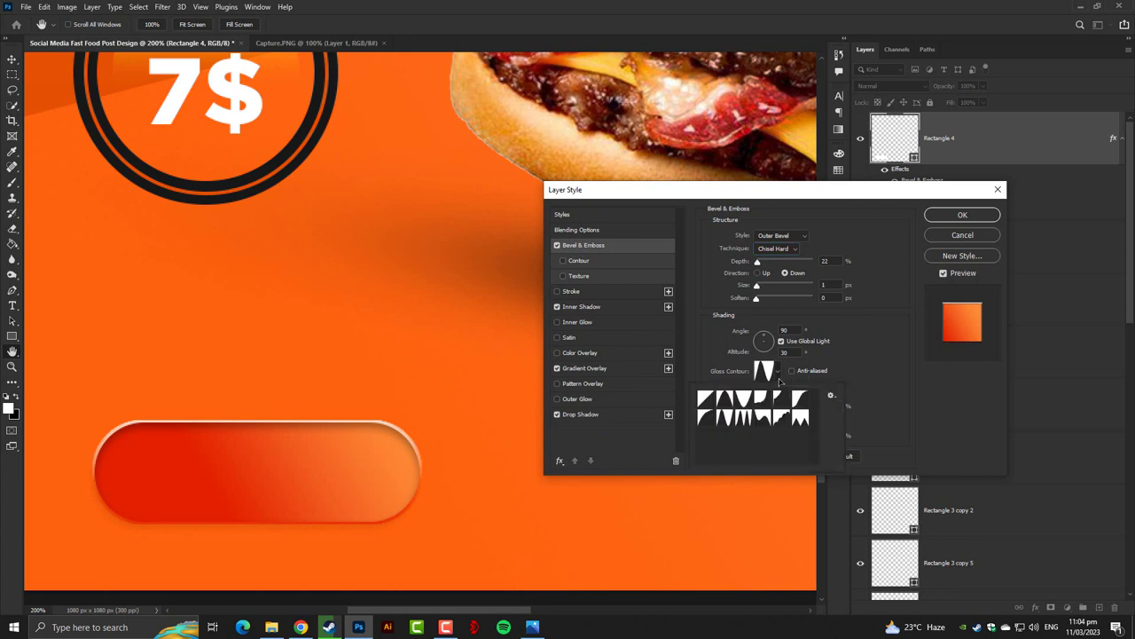
{"action": "left_click", "coordinate": [779, 398]}
{"action": "left_click", "coordinate": [761, 417]}
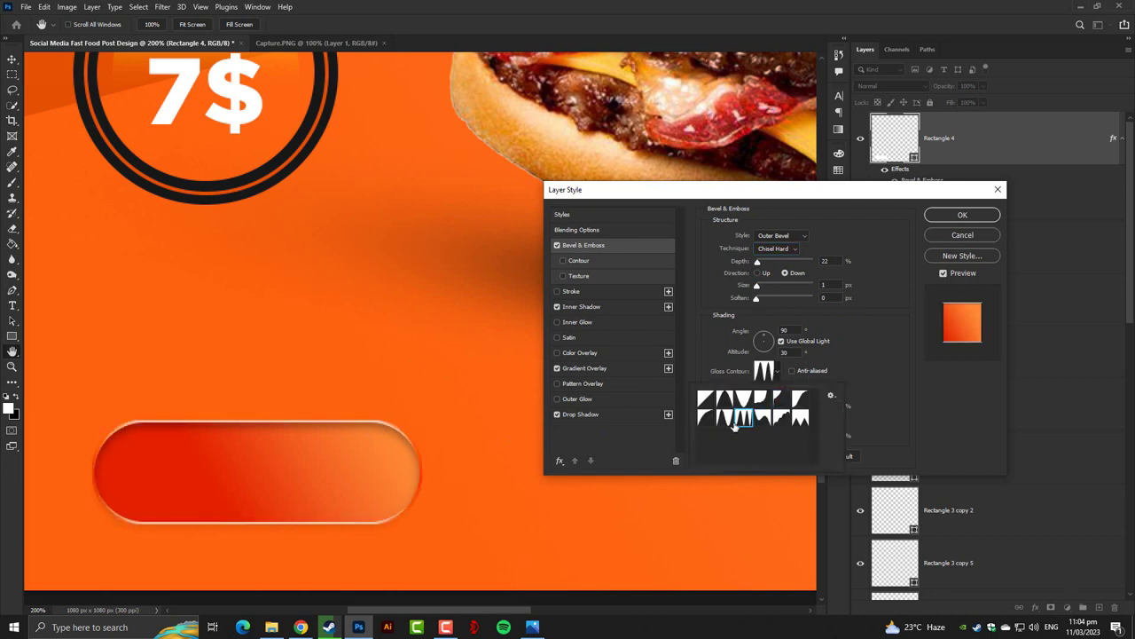
{"action": "left_click", "coordinate": [742, 401]}
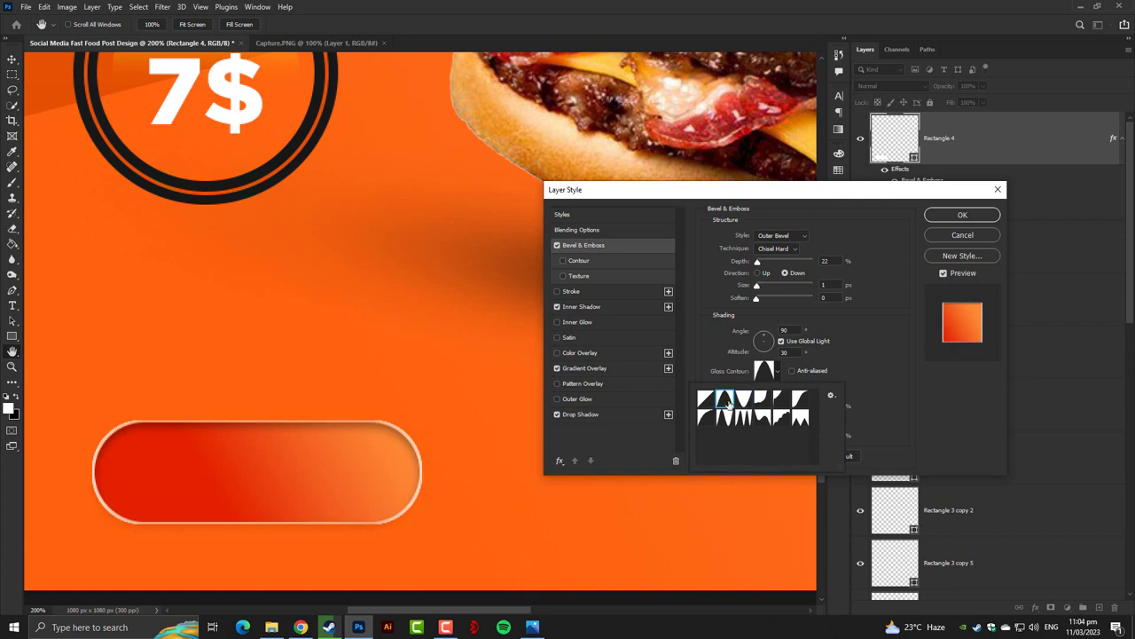
{"action": "left_click", "coordinate": [738, 402]}
{"action": "left_click", "coordinate": [706, 404]}
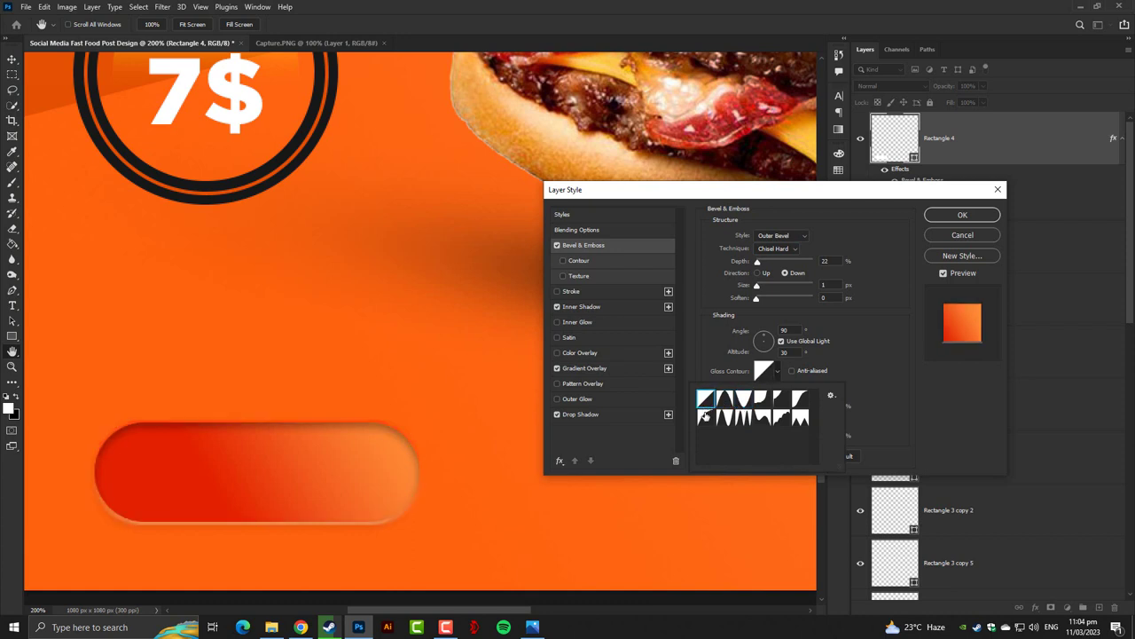
{"action": "left_click", "coordinate": [828, 210]}
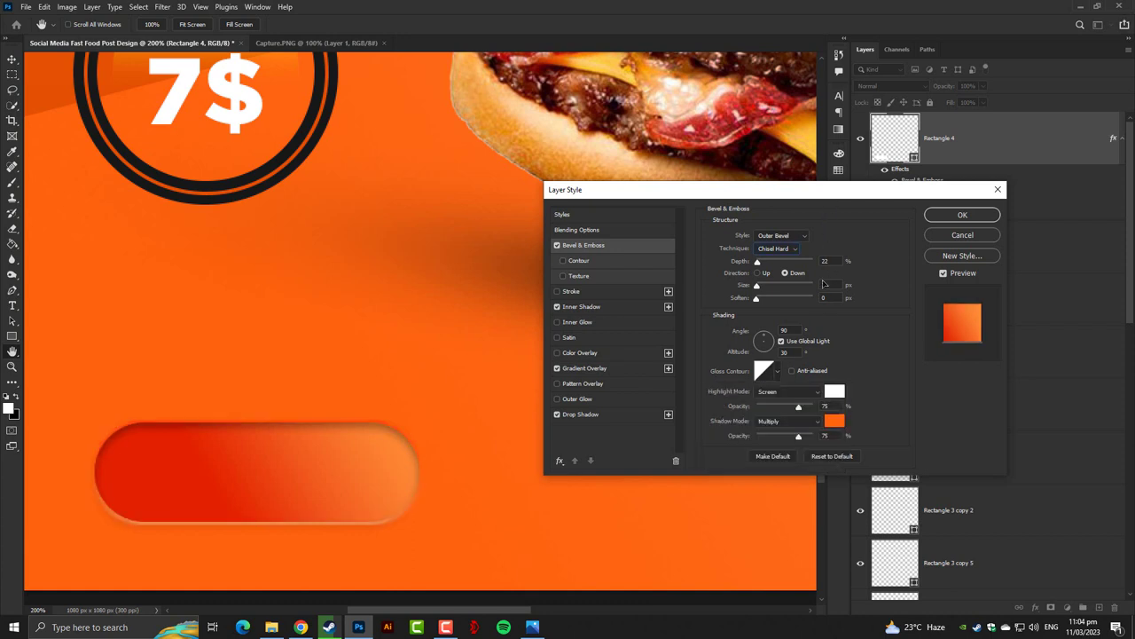
{"action": "left_click", "coordinate": [758, 273]}
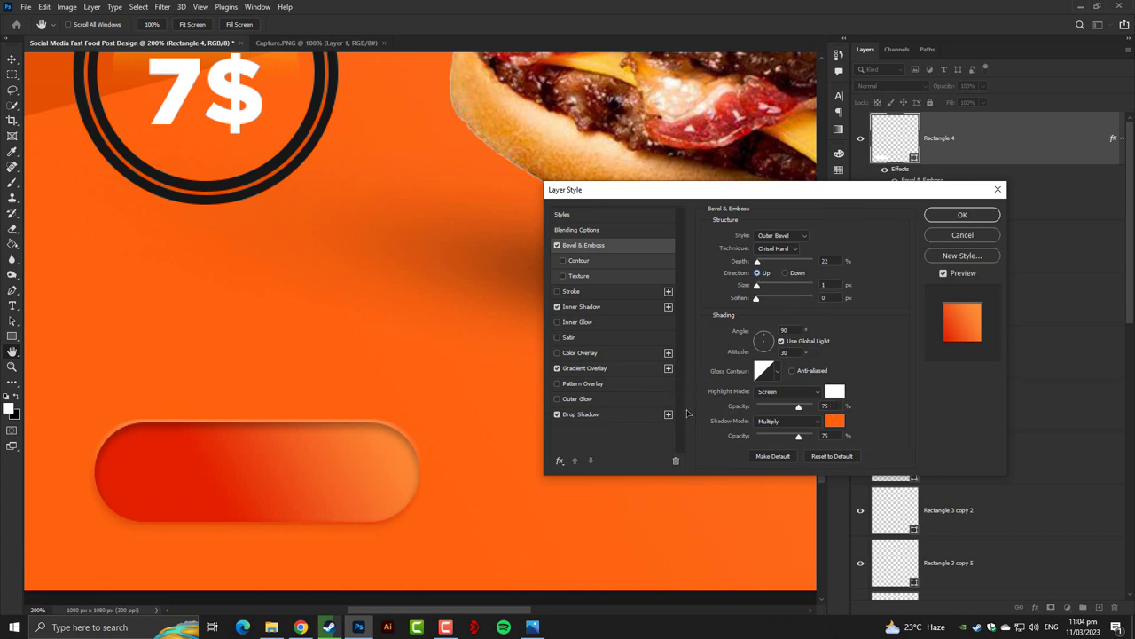
{"action": "mouse_move", "coordinate": [393, 507]}
{"action": "left_mouse_down"}
{"action": "mouse_move", "coordinate": [381, 527]}
{"action": "mouse_move", "coordinate": [325, 547]}
{"action": "mouse_move", "coordinate": [337, 537]}
{"action": "left_mouse_up"}
{"action": "left_click", "coordinate": [585, 414]}
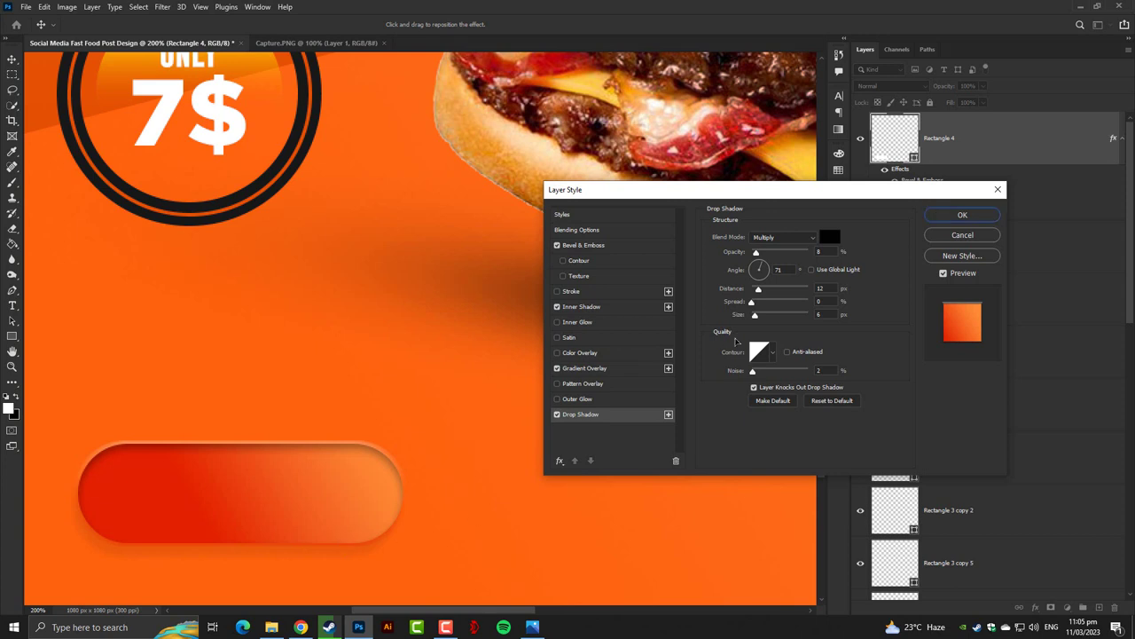
Step: Darken the drop shadow and adjust the bevel size, softness and gloss contour
{"action": "left_click_drag", "start_coordinate": [757, 252], "coordinate": [765, 251]}
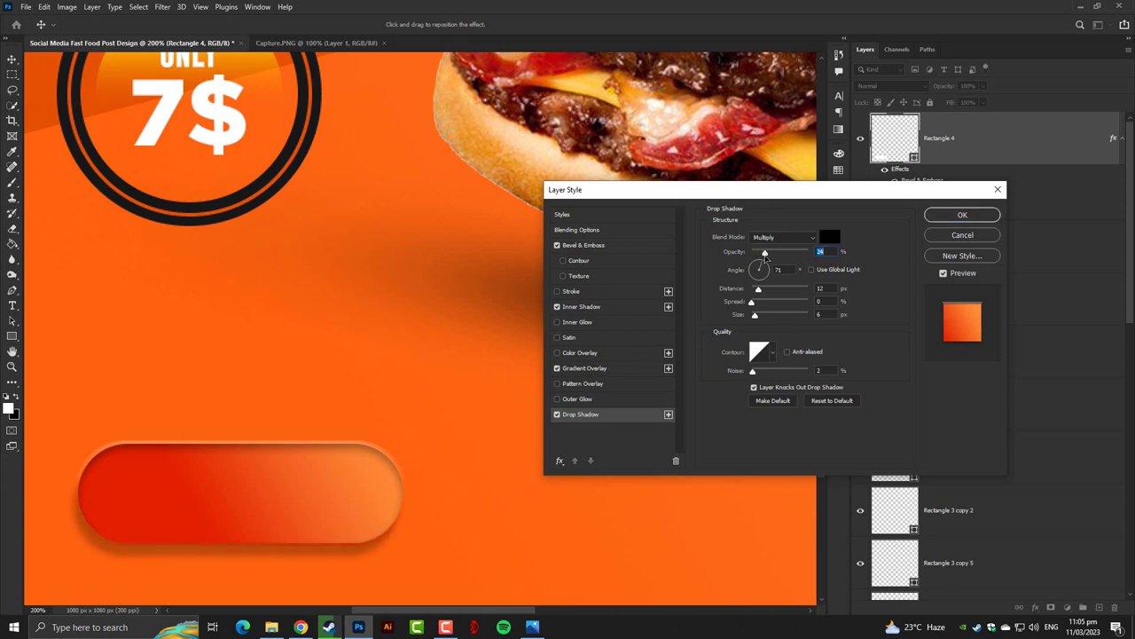
{"action": "left_click", "coordinate": [594, 246]}
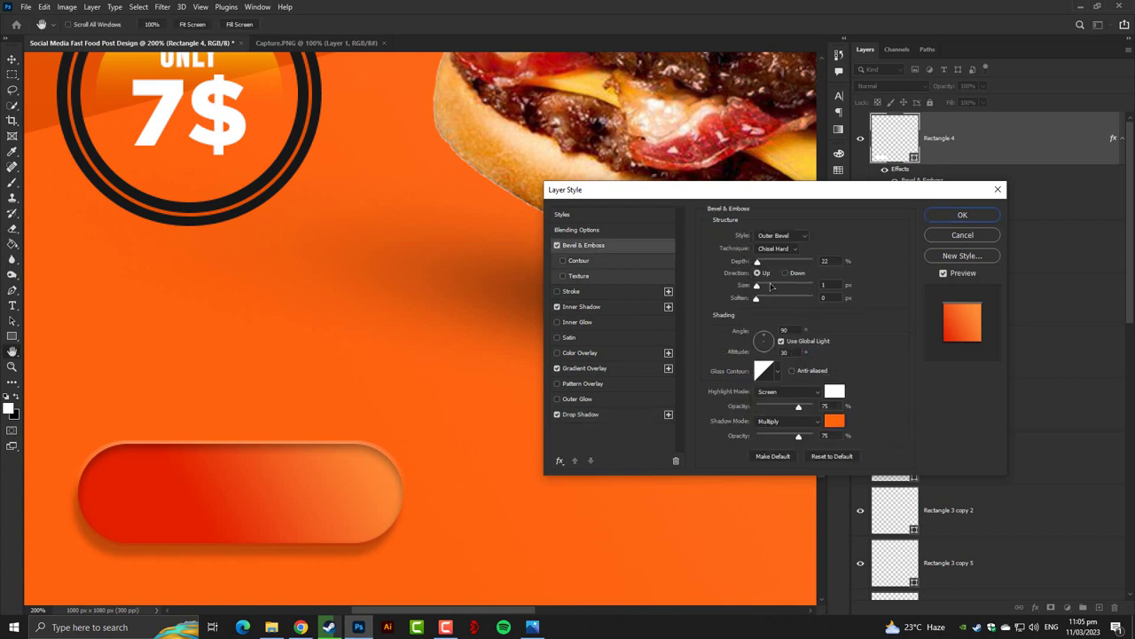
{"action": "mouse_move", "coordinate": [761, 287]}
{"action": "left_mouse_down"}
{"action": "mouse_move", "coordinate": [786, 286]}
{"action": "mouse_move", "coordinate": [754, 288]}
{"action": "left_mouse_up"}
{"action": "mouse_move", "coordinate": [757, 297]}
{"action": "left_mouse_down"}
{"action": "mouse_move", "coordinate": [806, 299]}
{"action": "mouse_move", "coordinate": [750, 312]}
{"action": "left_mouse_up"}
{"action": "left_click", "coordinate": [780, 250]}
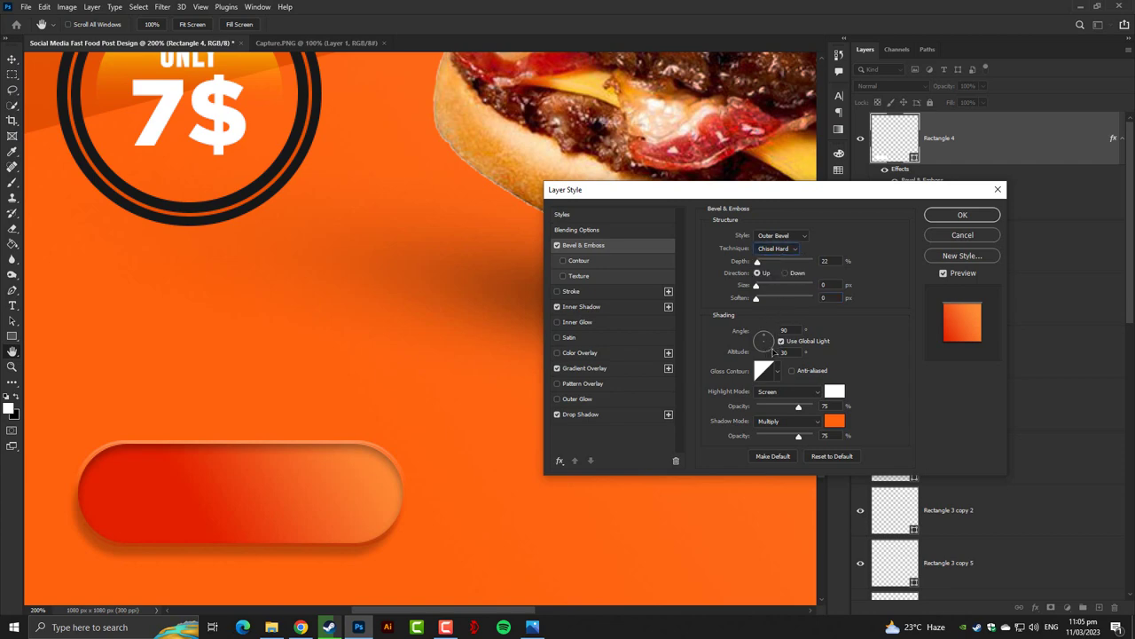
{"action": "left_click", "coordinate": [778, 374]}
{"action": "left_click", "coordinate": [800, 418]}
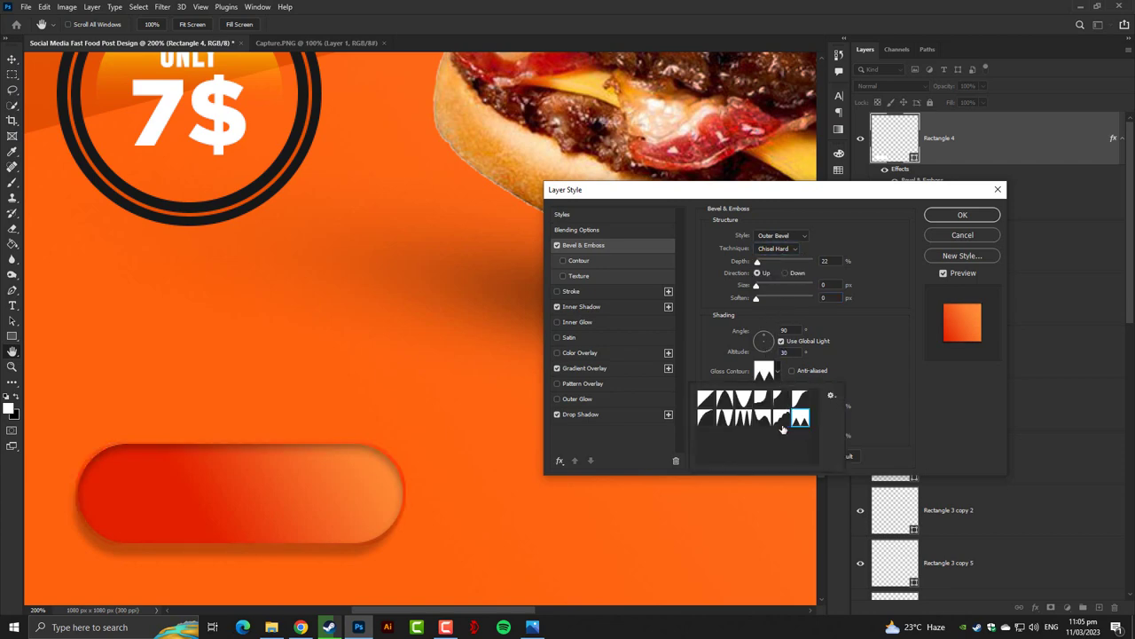
{"action": "left_click", "coordinate": [760, 426]}
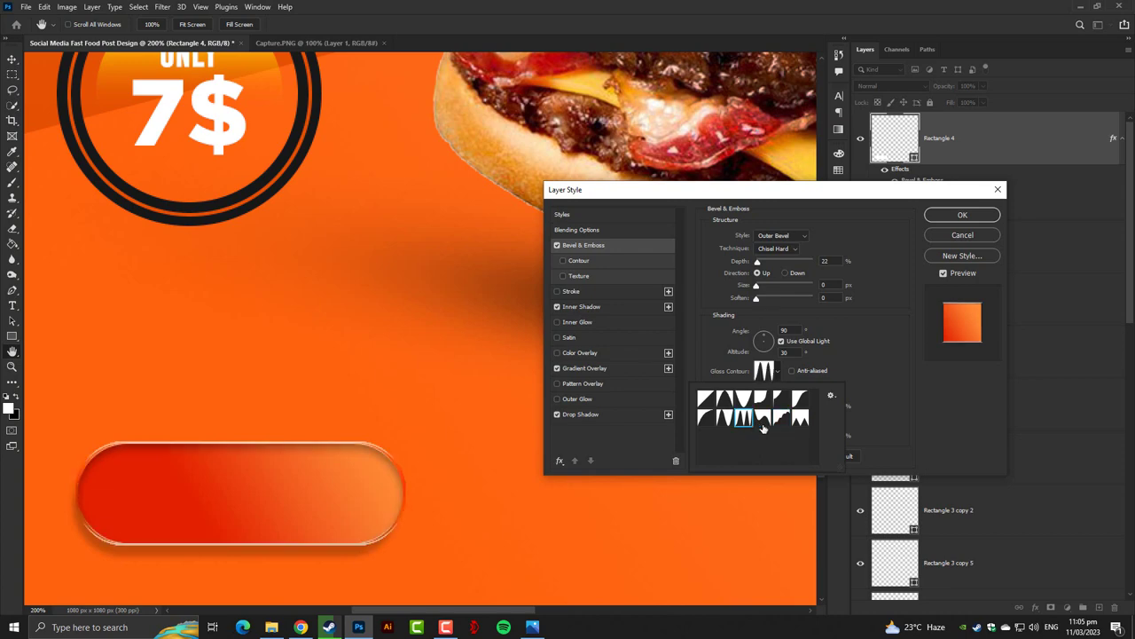
Step: Apply the layer styles and scale the pill button down to about 247 × 75 px
{"action": "left_click", "coordinate": [962, 214]}
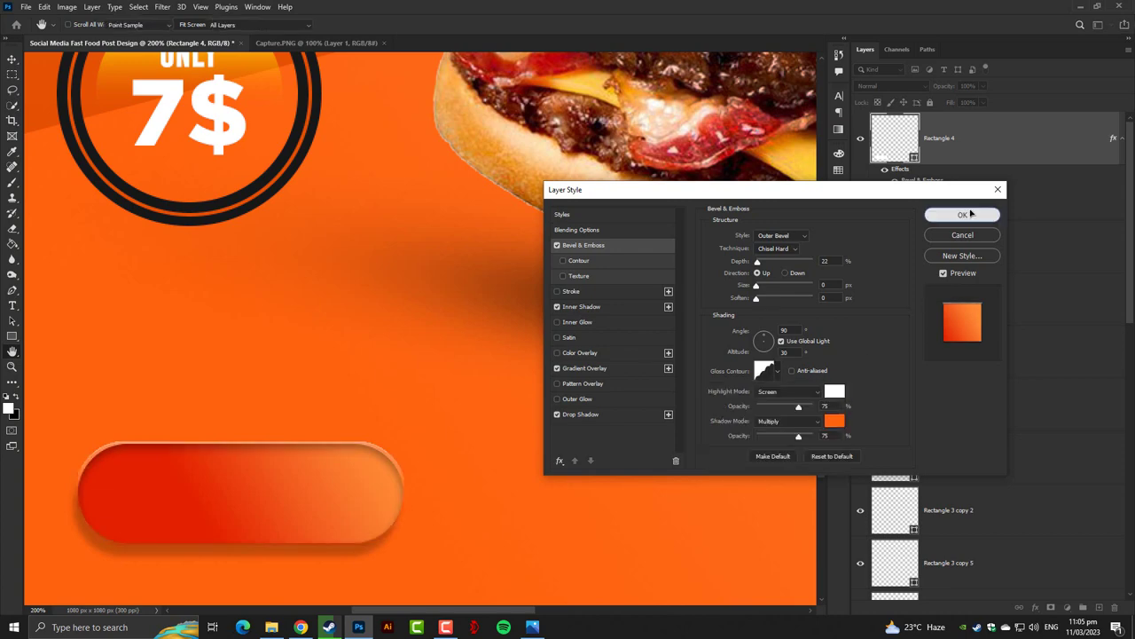
{"action": "key", "text": "ctrl+minus"}
{"action": "key", "text": "ctrl+plus"}
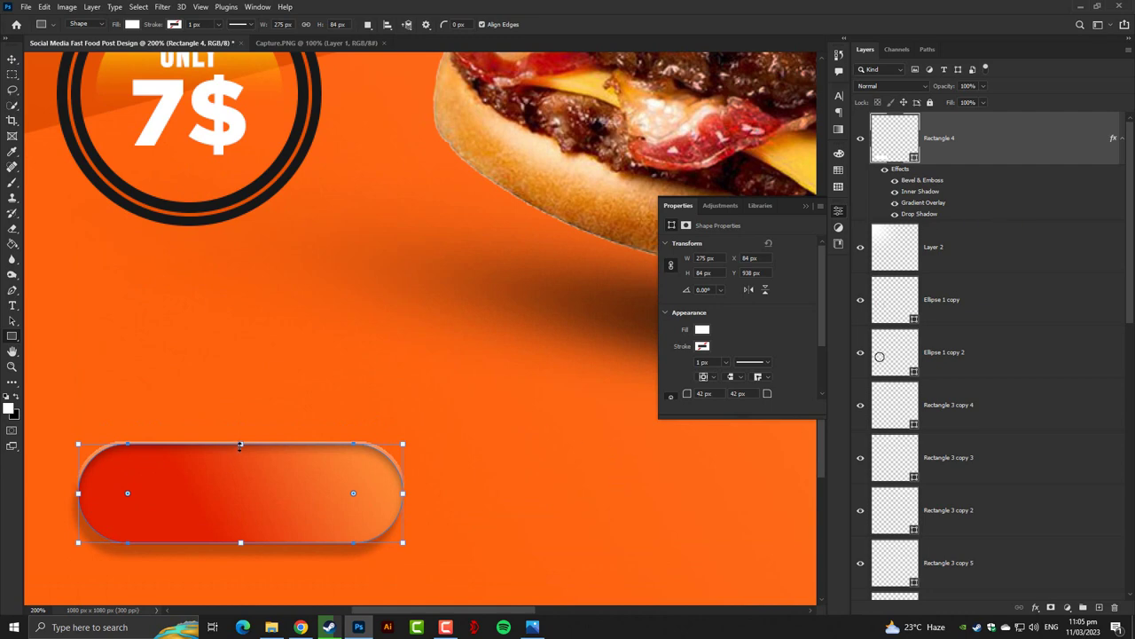
{"action": "left_click_drag", "start_coordinate": [239, 444], "coordinate": [238, 455]}
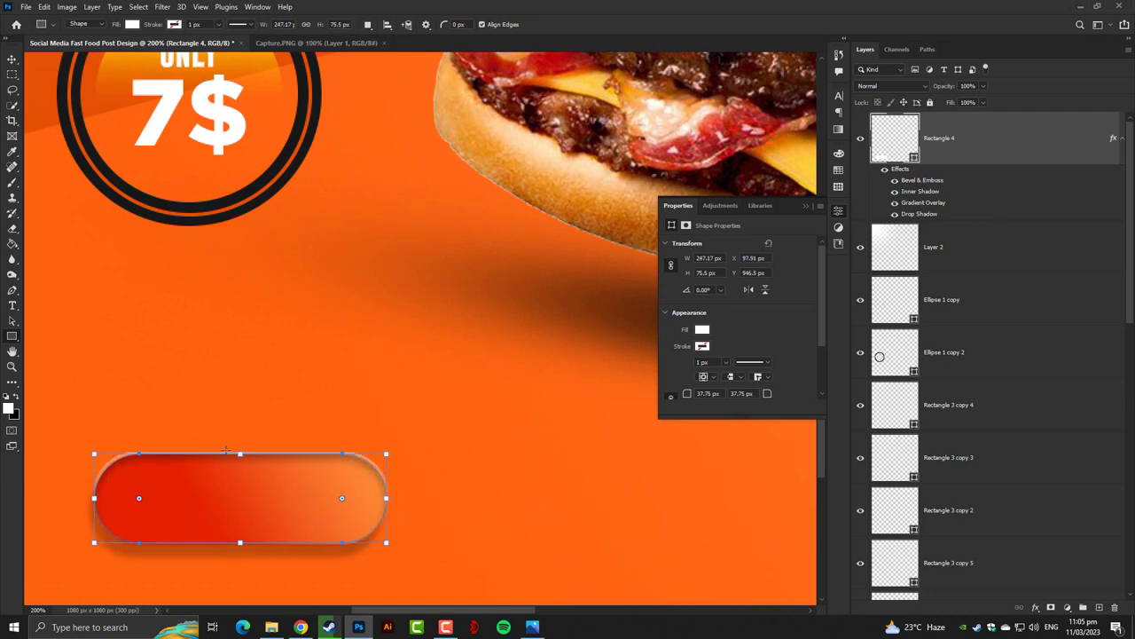
Step: Add an 'ORDER NOW' text layer near the button
{"action": "left_click", "coordinate": [11, 305]}
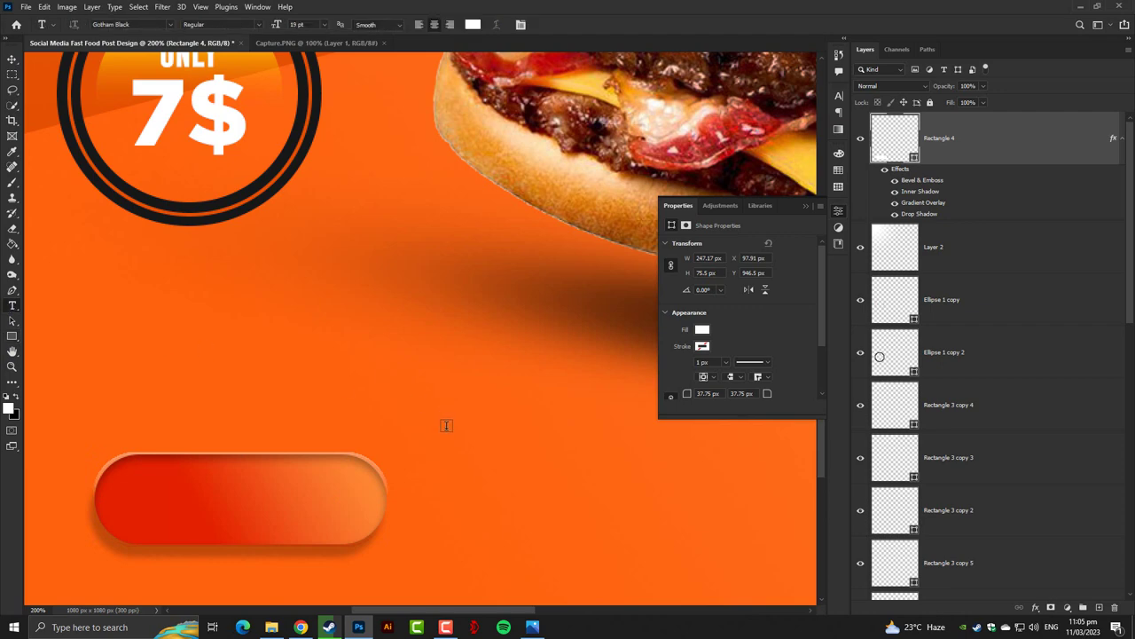
{"action": "left_click", "coordinate": [463, 442]}
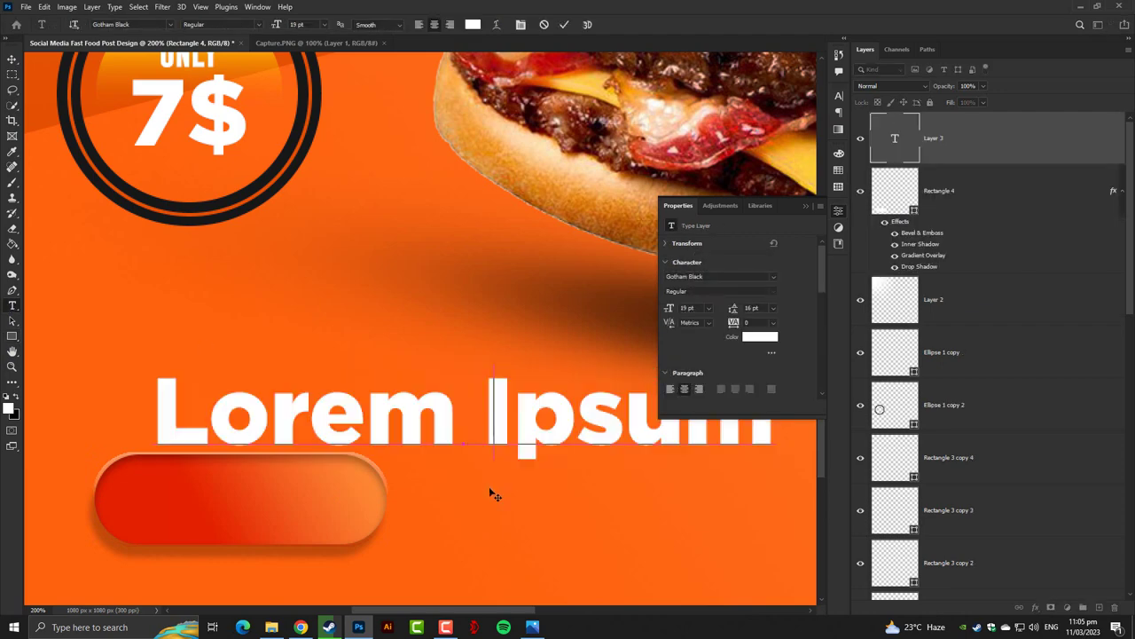
{"action": "type", "text": "or"}
{"action": "key", "text": "BackSpace"}
{"action": "key", "text": "BackSpace"}
{"action": "type", "text": "ORD"}
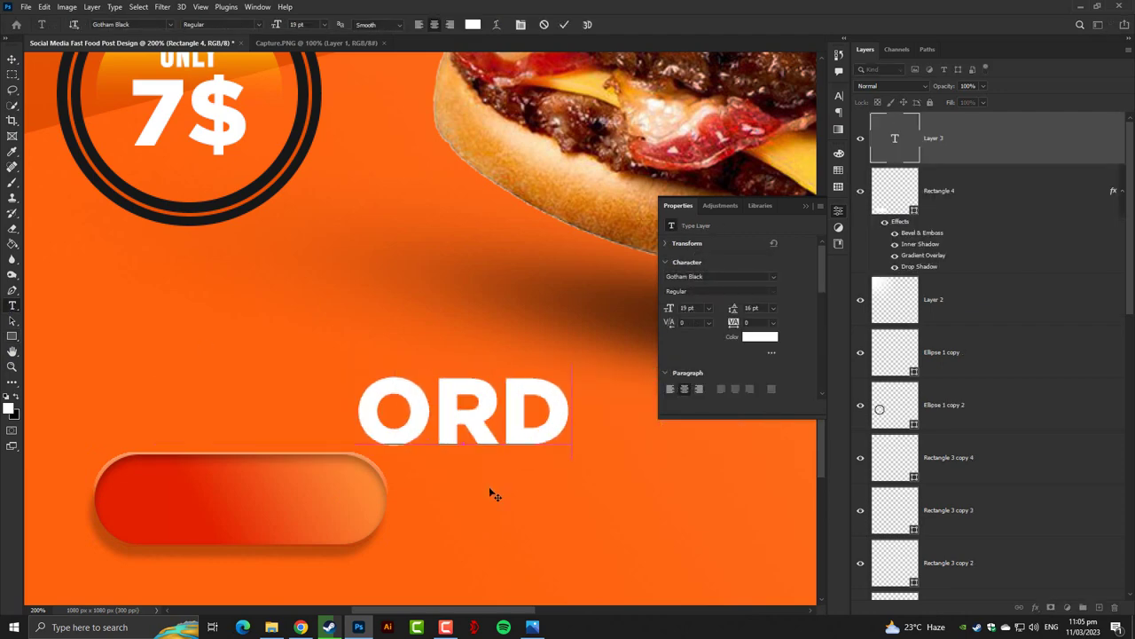
{"action": "type", "text": "ER NO"}
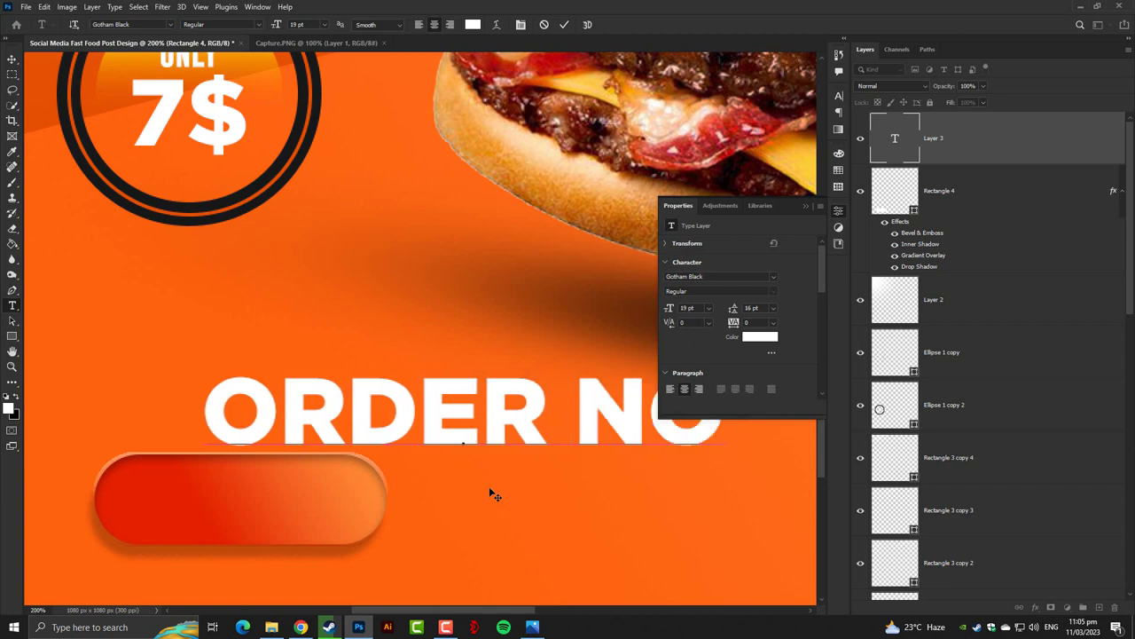
{"action": "type", "text": "W"}
{"action": "left_click", "coordinate": [16, 62]}
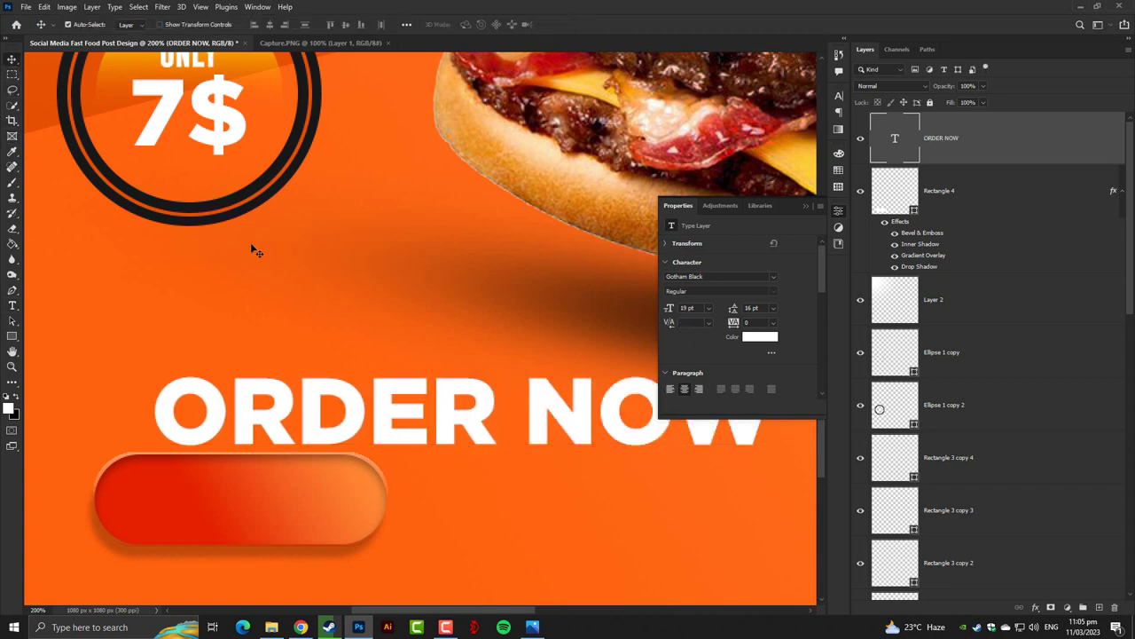
Step: Scale the ORDER NOW text down to fit inside the pill button and select Rectangle 4 with it
{"action": "key", "text": "ctrl+t"}
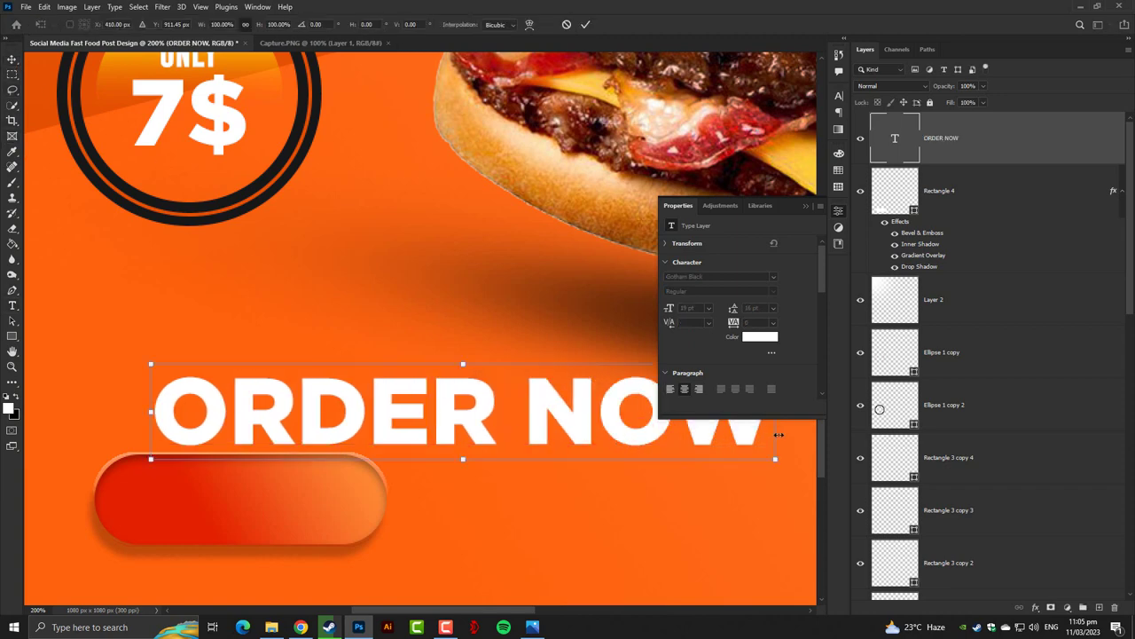
{"action": "mouse_move", "coordinate": [778, 433]}
{"action": "left_mouse_down"}
{"action": "mouse_move", "coordinate": [548, 426]}
{"action": "mouse_move", "coordinate": [293, 507]}
{"action": "left_mouse_up"}
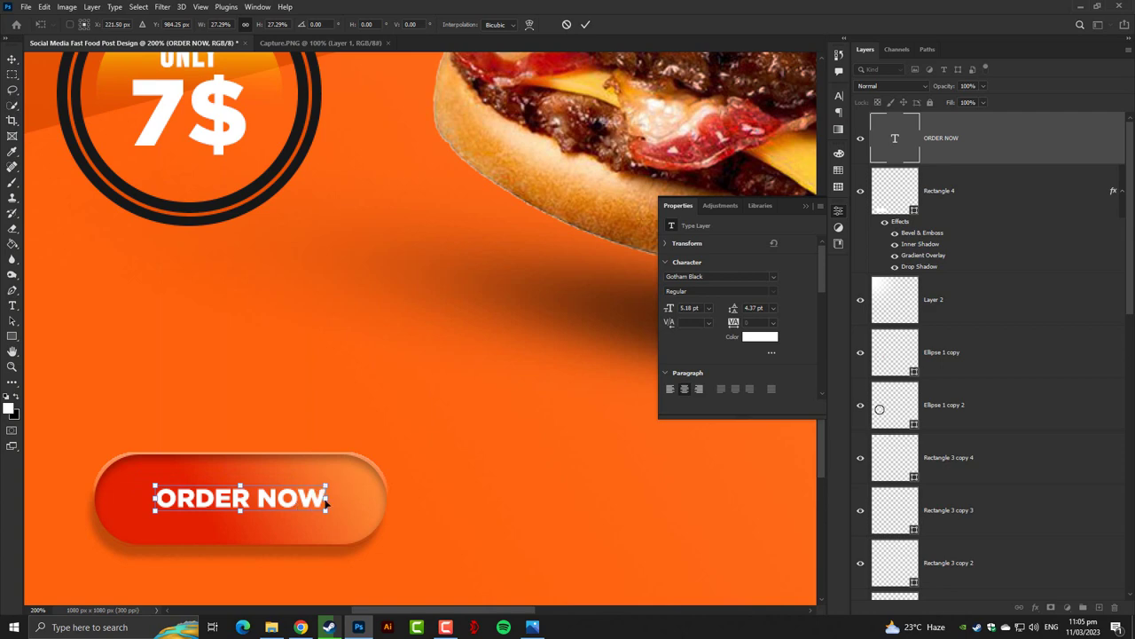
{"action": "mouse_move", "coordinate": [326, 503]}
{"action": "left_mouse_down"}
{"action": "mouse_move", "coordinate": [361, 497]}
{"action": "mouse_move", "coordinate": [346, 495]}
{"action": "left_mouse_up"}
{"action": "key", "text": "Return"}
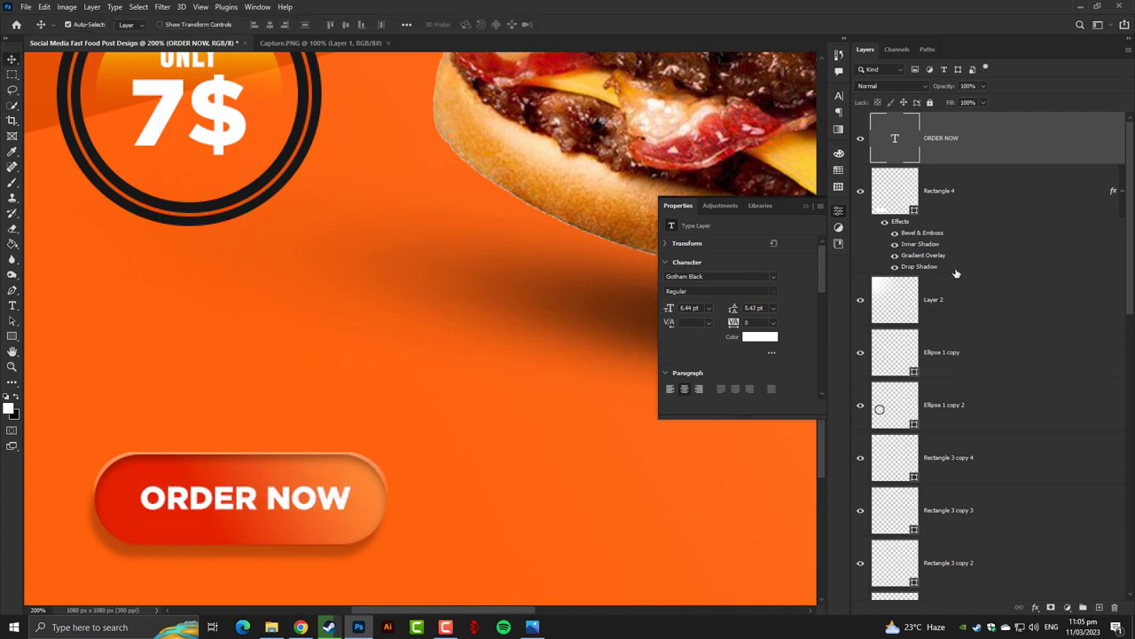
{"action": "left_click", "coordinate": [941, 191], "text": "shift"}
{"action": "left_click", "coordinate": [270, 24]}
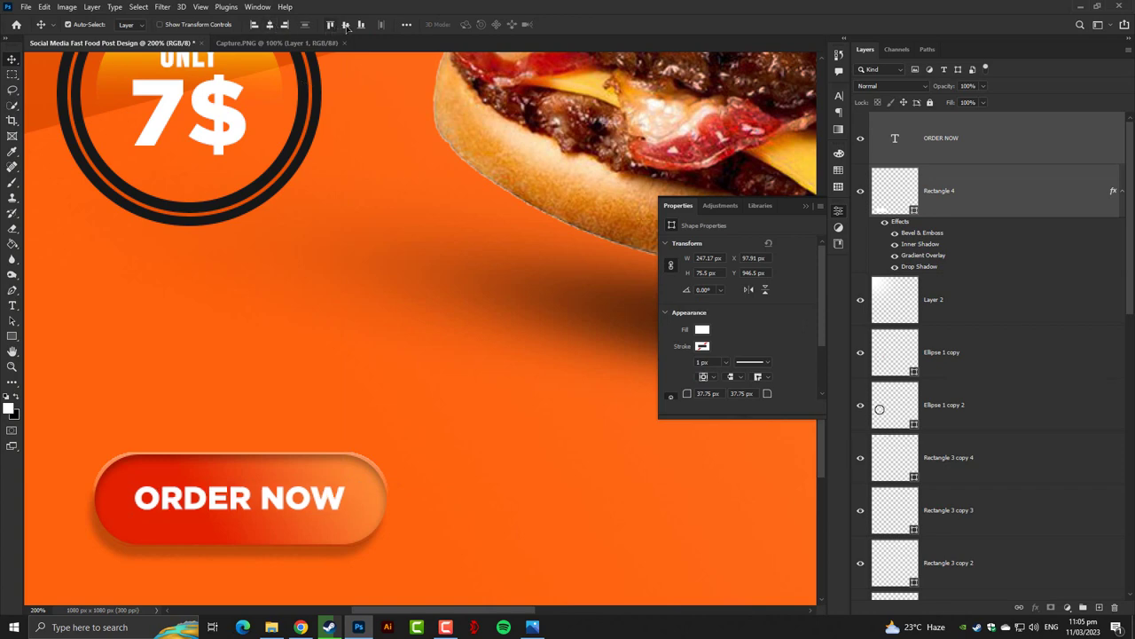
{"action": "key", "text": "ctrl+0"}
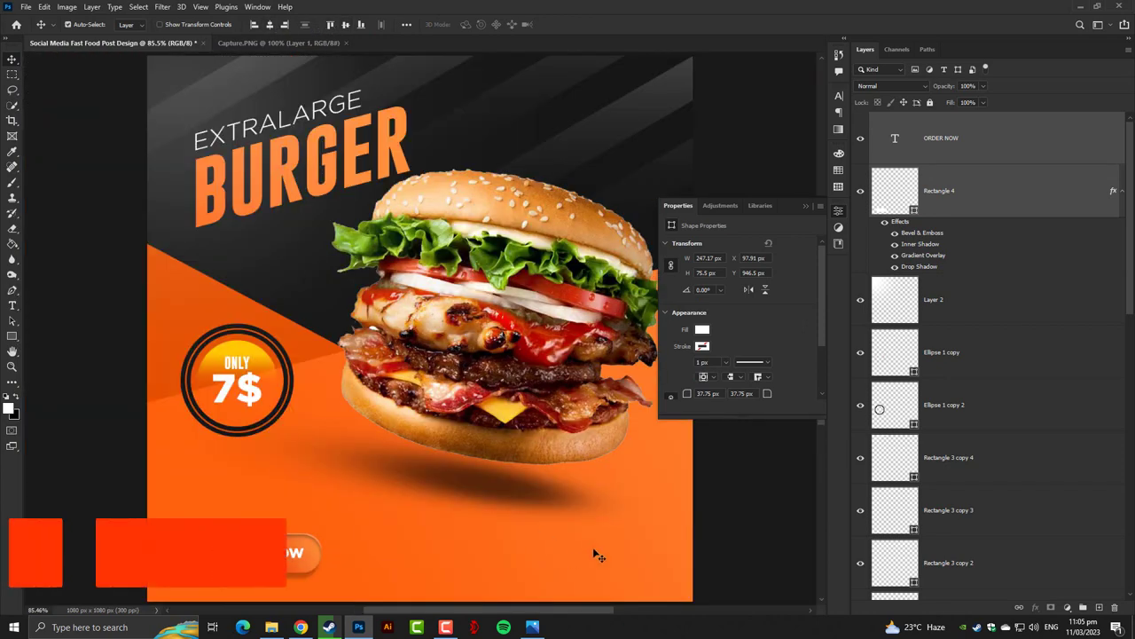
{"action": "left_click", "coordinate": [716, 550]}
{"action": "key", "text": "ctrl+minus"}
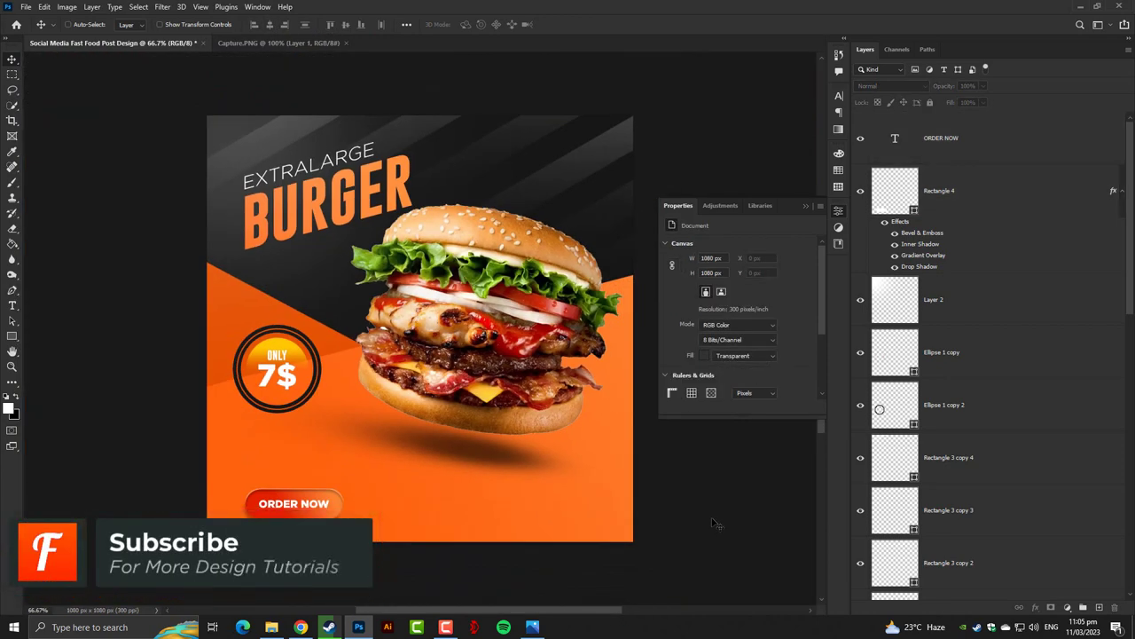
{"action": "key", "text": "ctrl+plus"}
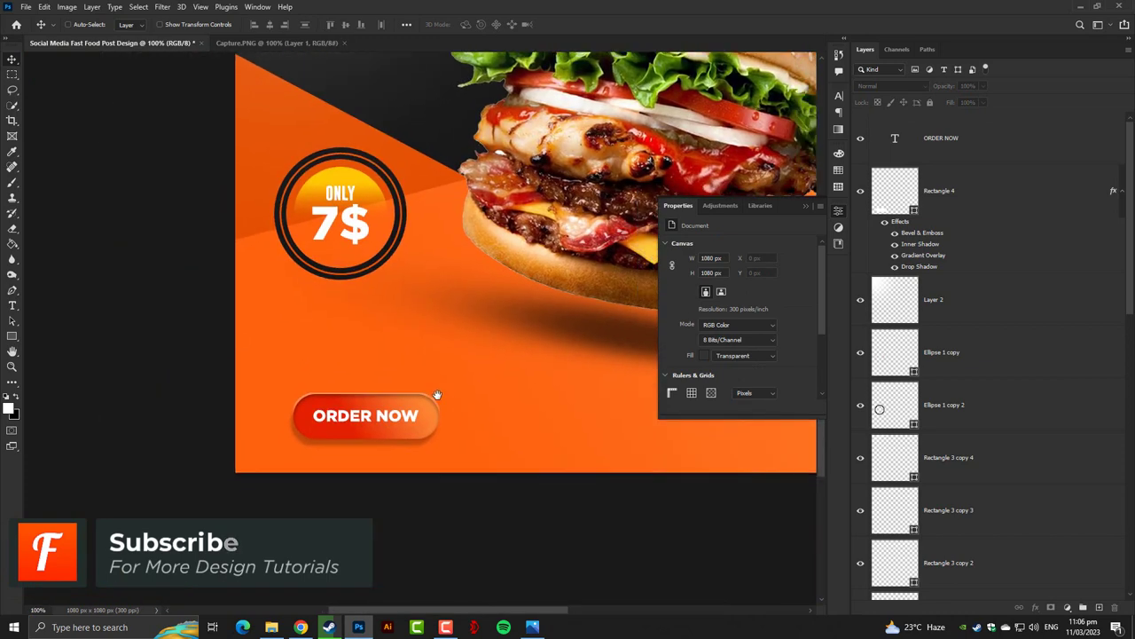
{"action": "key", "text": "ctrl+plus"}
{"action": "key", "text": "ctrl+minus"}
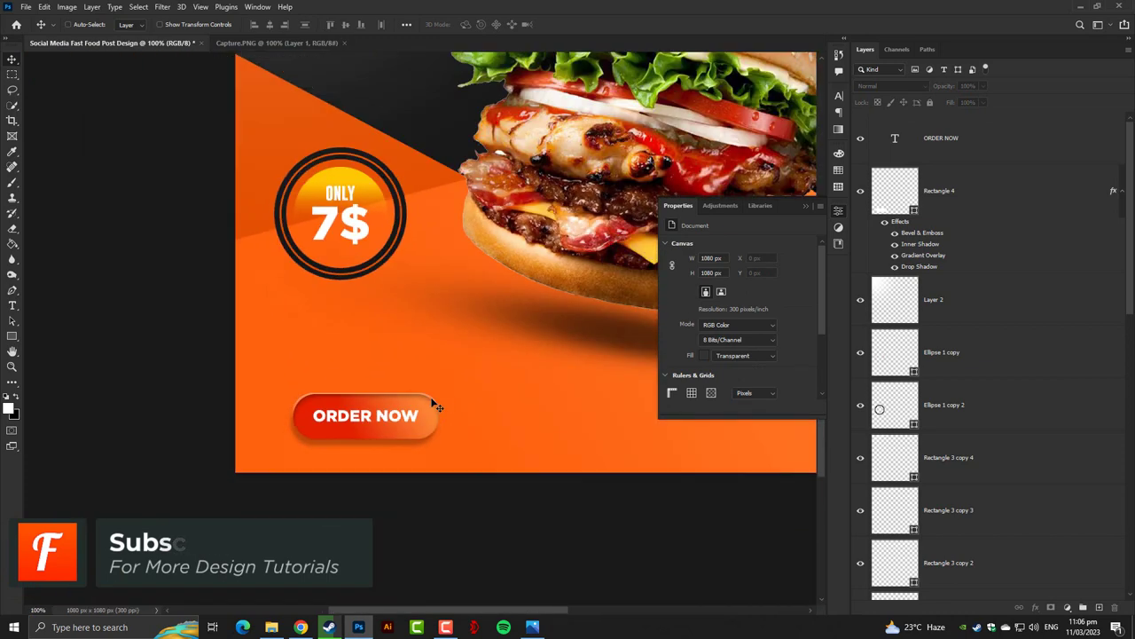
{"action": "key", "text": "ctrl+minus"}
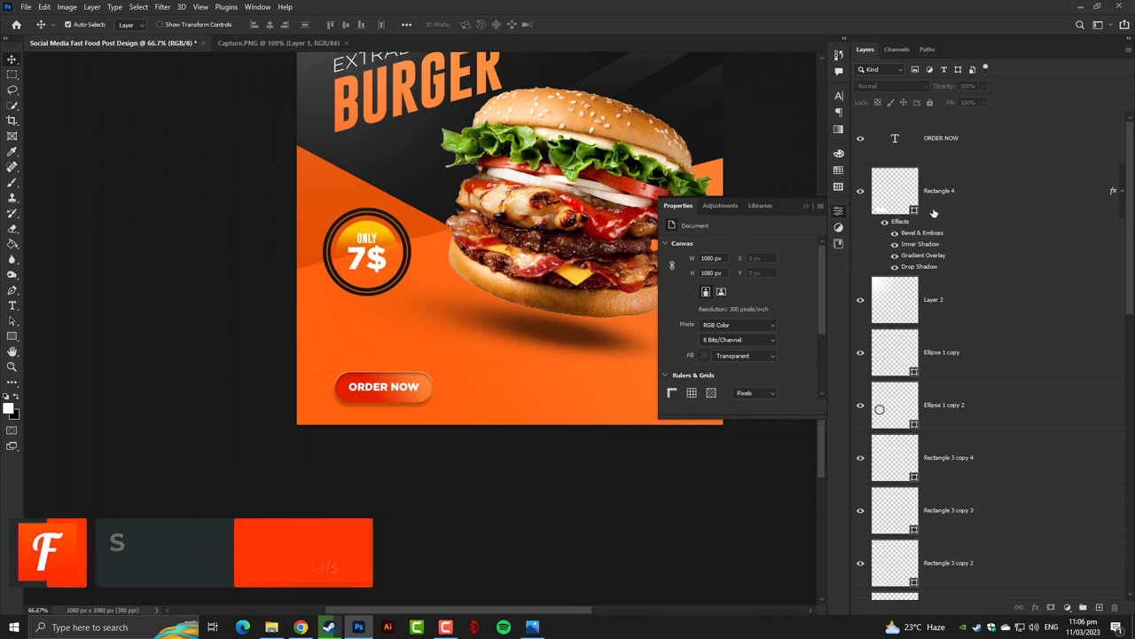
Step: Scale the ORDER NOW text and button together to about 200.75 × 61.32 px, shifted left
{"action": "left_click", "coordinate": [967, 155]}
{"action": "left_click", "coordinate": [969, 191], "text": "shift"}
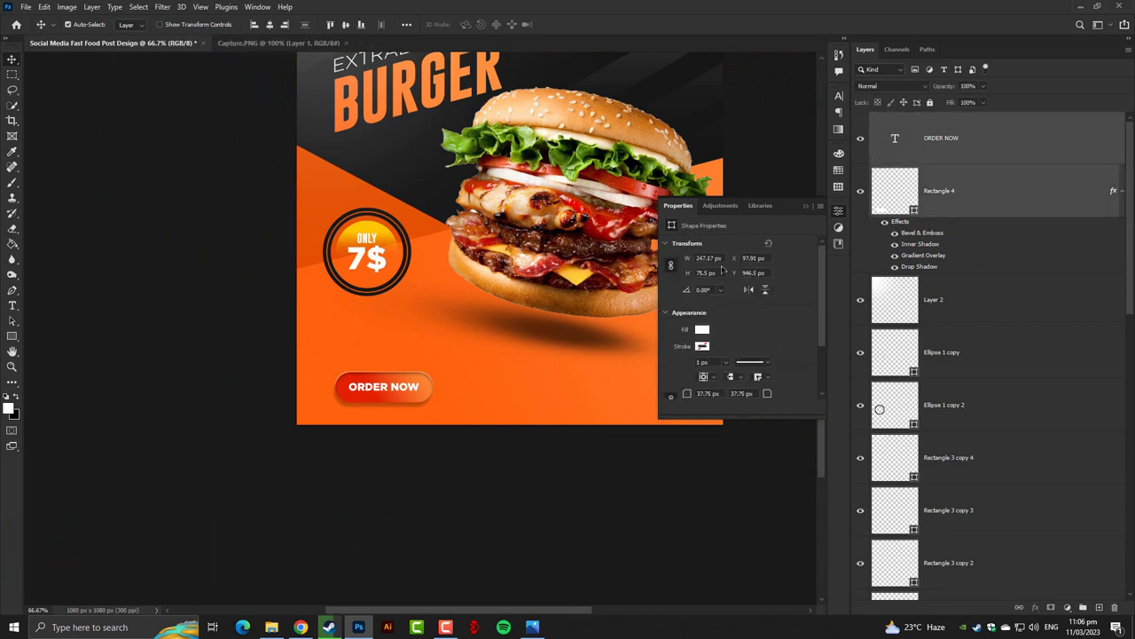
{"action": "key", "text": "ctrl+t"}
{"action": "mouse_move", "coordinate": [409, 387]}
{"action": "left_mouse_down"}
{"action": "mouse_move", "coordinate": [408, 373]}
{"action": "mouse_move", "coordinate": [399, 383]}
{"action": "left_mouse_up"}
{"action": "key", "text": "Return"}
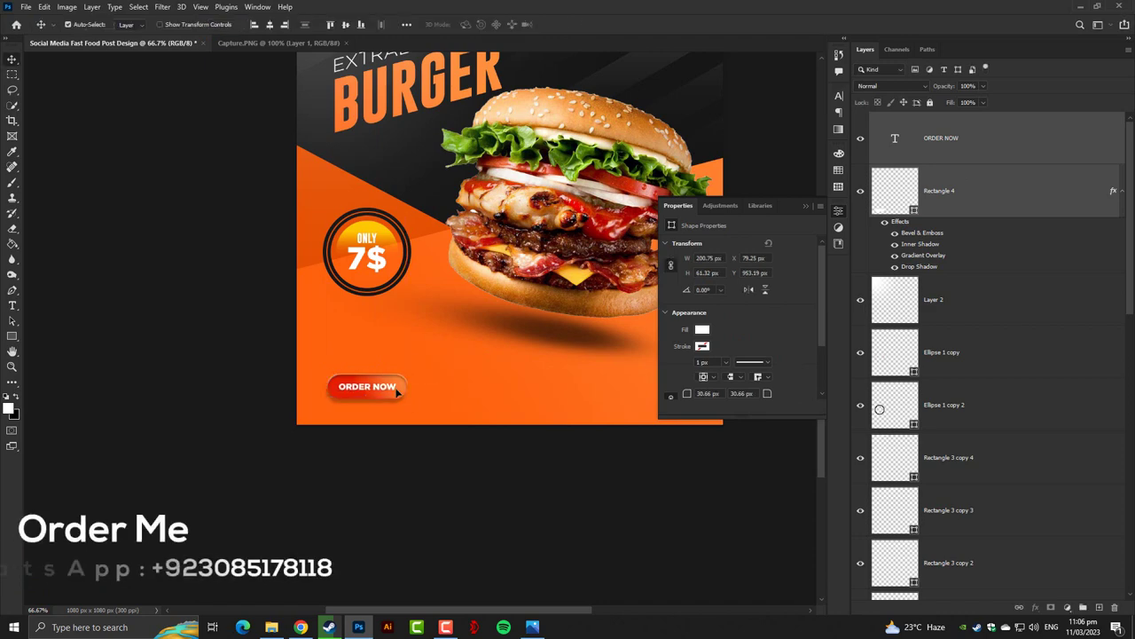
Step: Close the Properties panel and zoom back in on the post
{"action": "key", "text": "ctrl+plus"}
{"action": "key", "text": "ctrl+minus"}
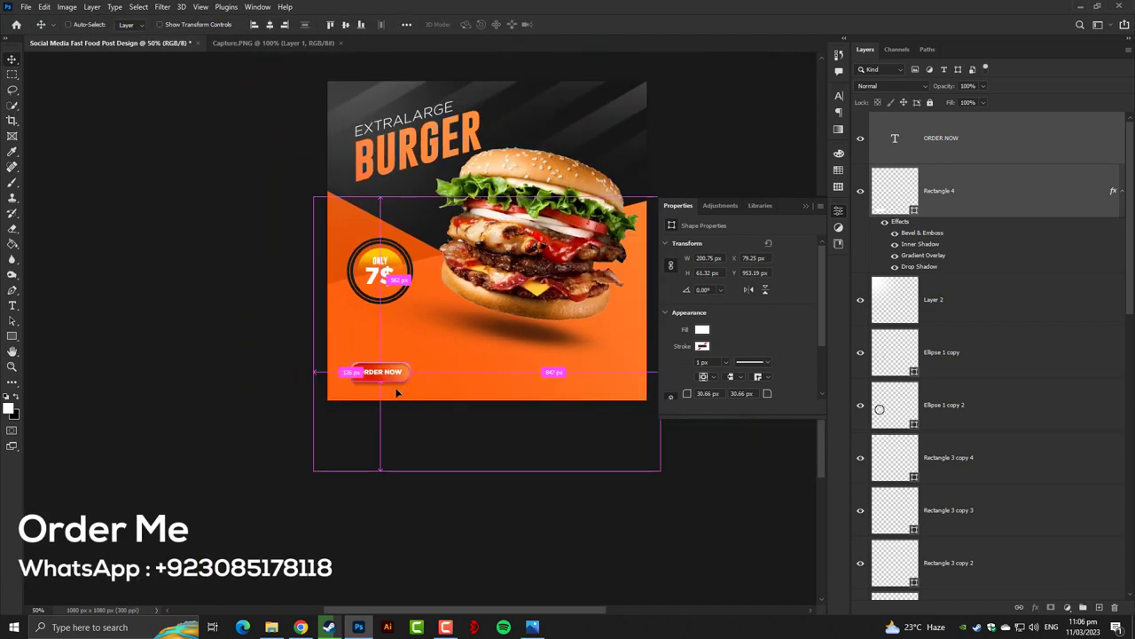
{"action": "key", "text": "ctrl+minus"}
{"action": "key", "text": "ctrl+minus"}
{"action": "key", "text": "ctrl+plus"}
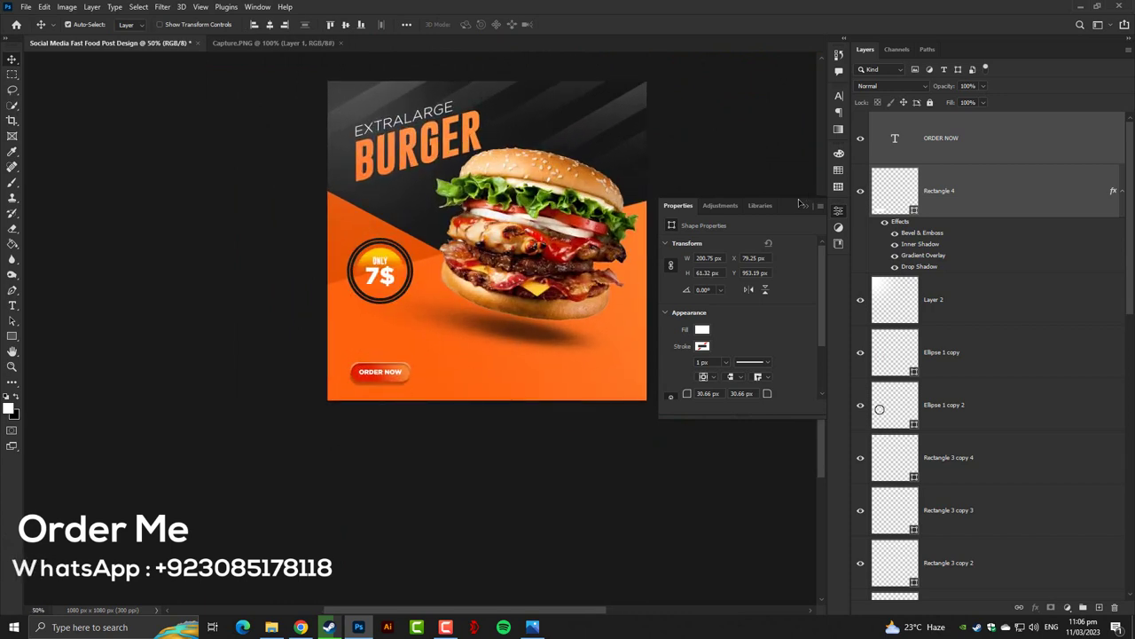
{"action": "left_click", "coordinate": [808, 206]}
{"action": "key", "text": "ctrl+plus"}
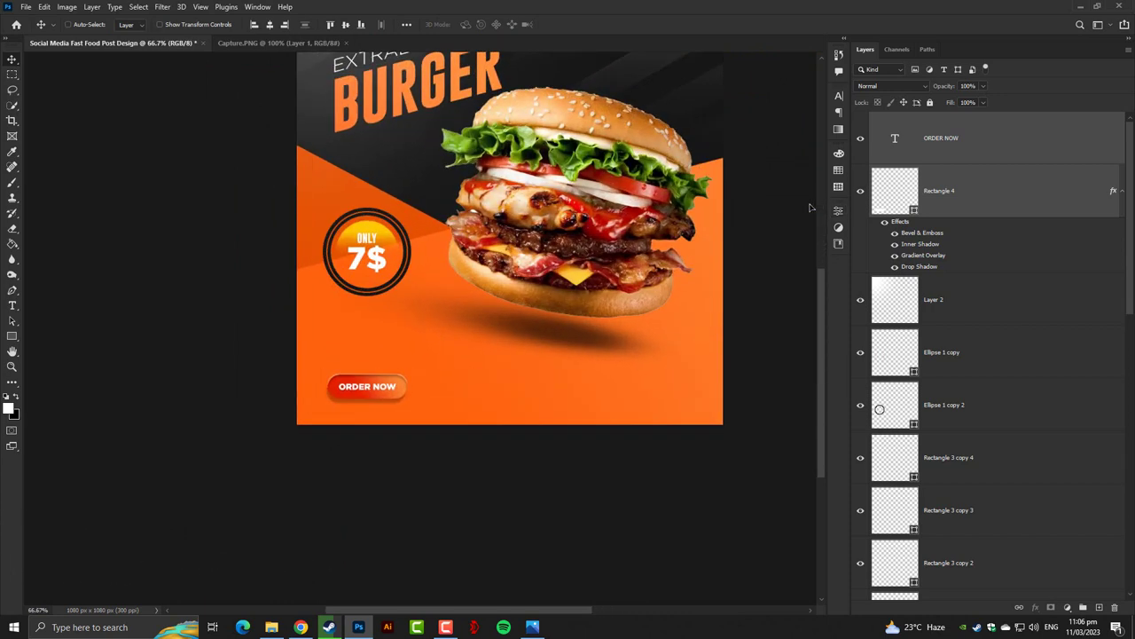
{"action": "key", "text": "ctrl+plus"}
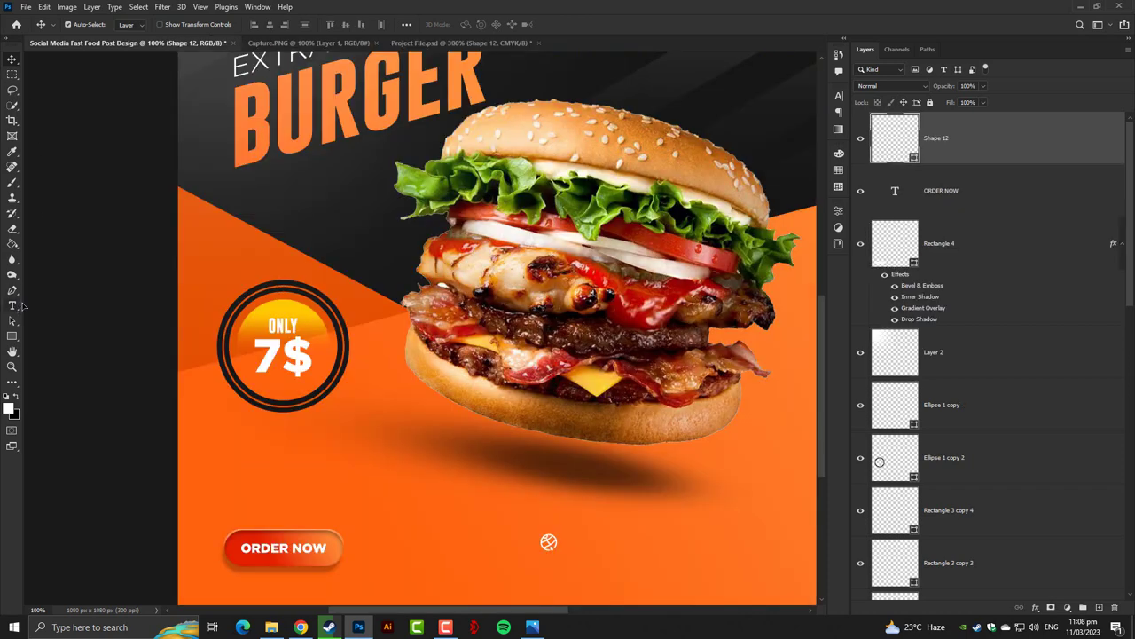
{"action": "key", "text": "t"}
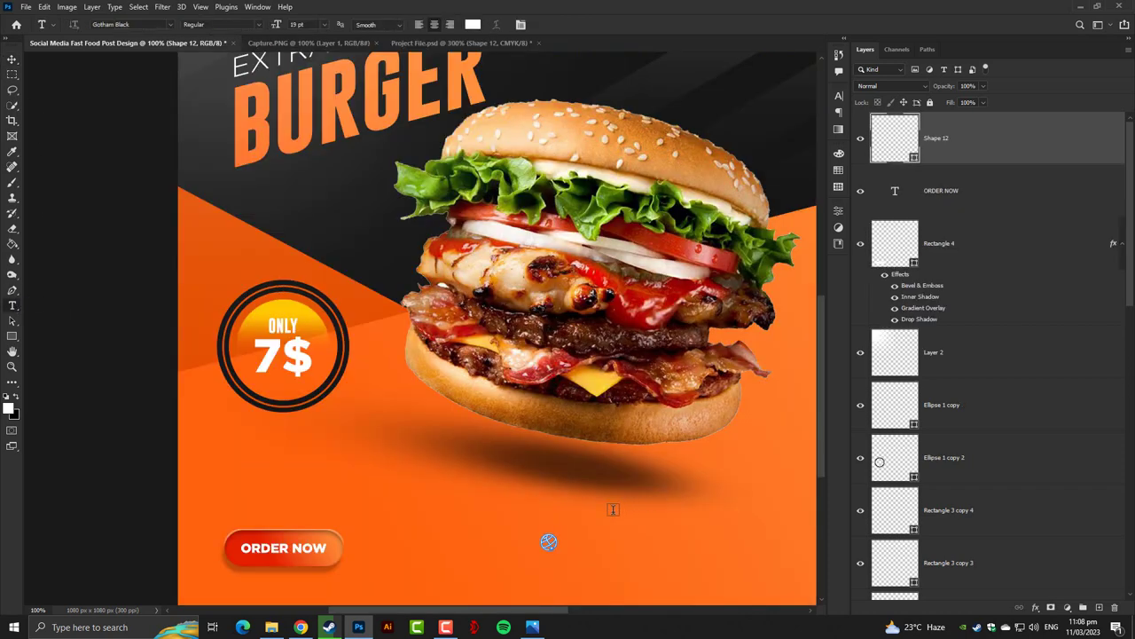
{"action": "left_click", "coordinate": [582, 541]}
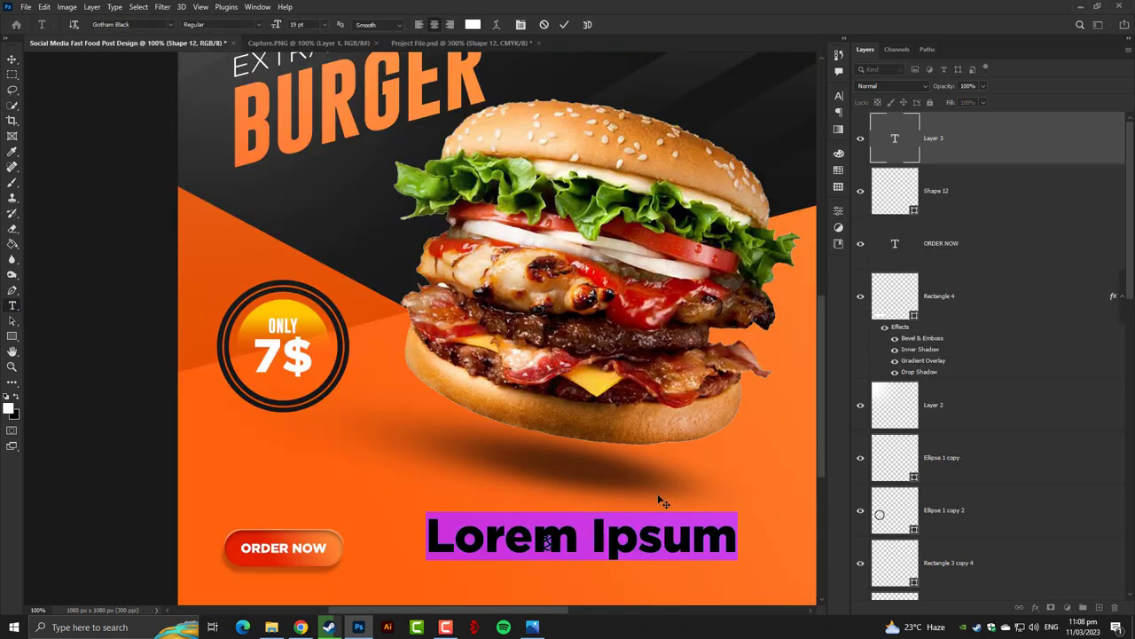
{"action": "type", "text": "www"}
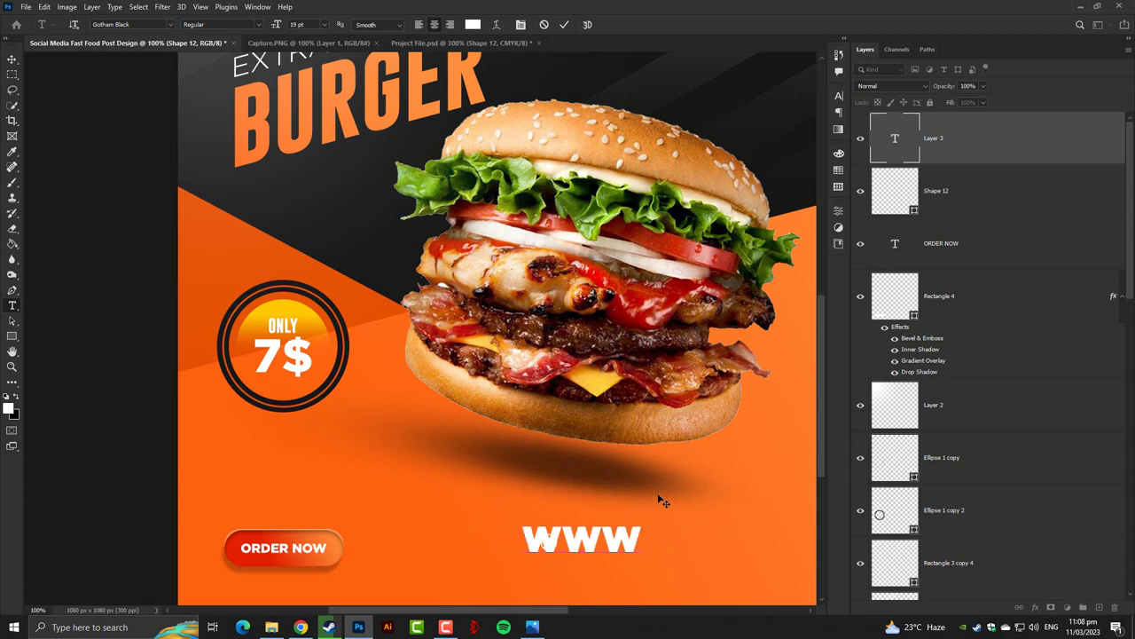
{"action": "type", "text": ".web"}
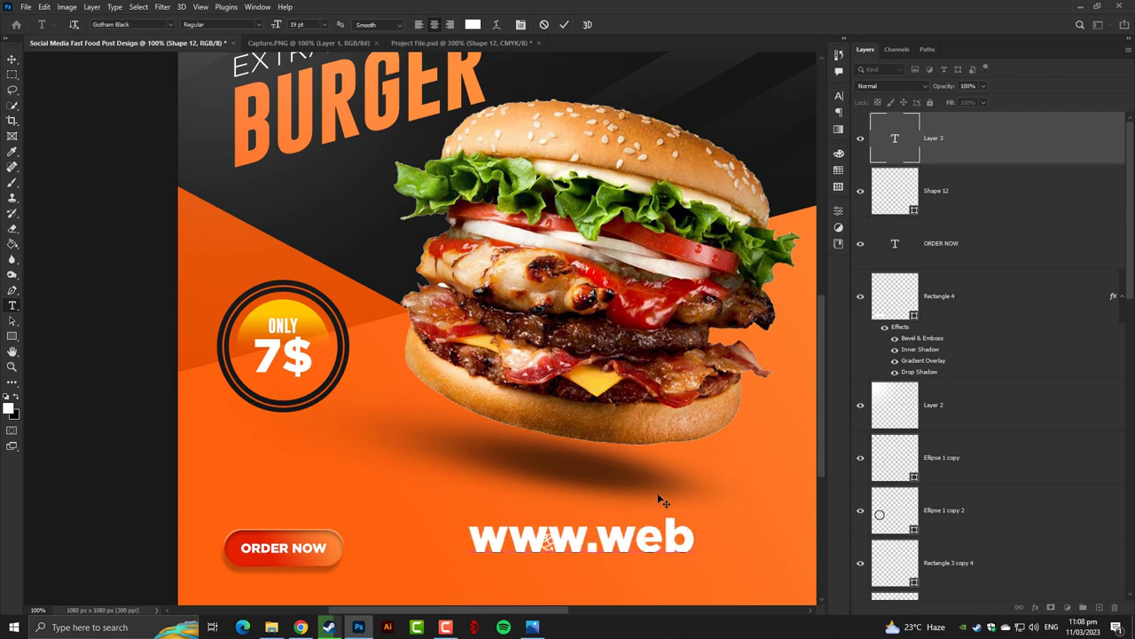
{"action": "type", "text": "siteurl"}
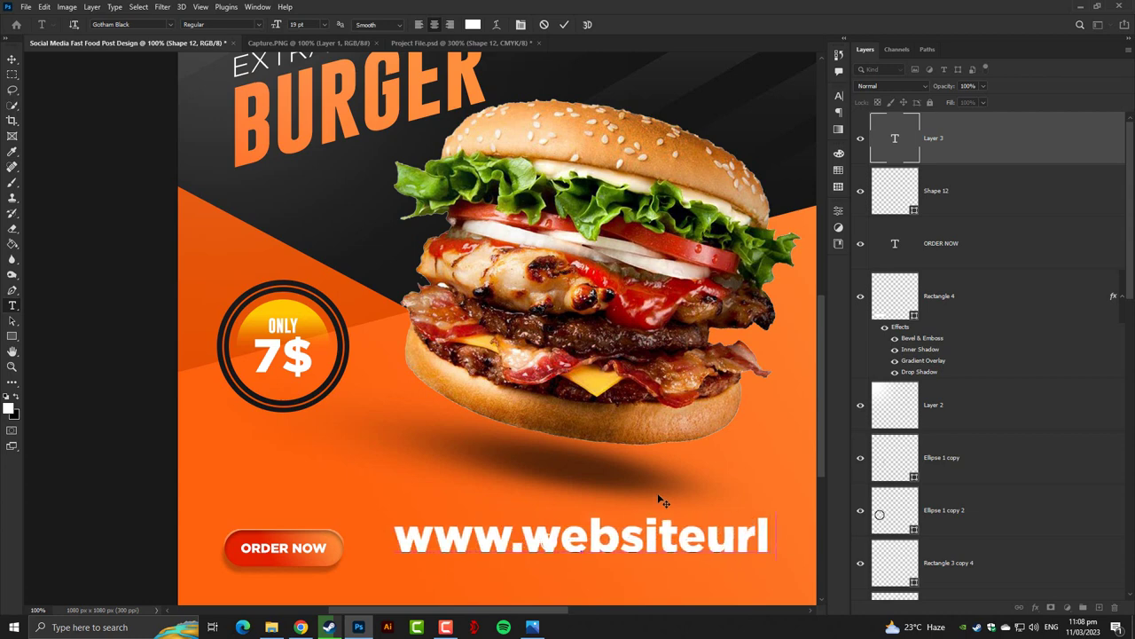
{"action": "type", "text": ".com"}
{"action": "key", "text": "ctrl+a"}
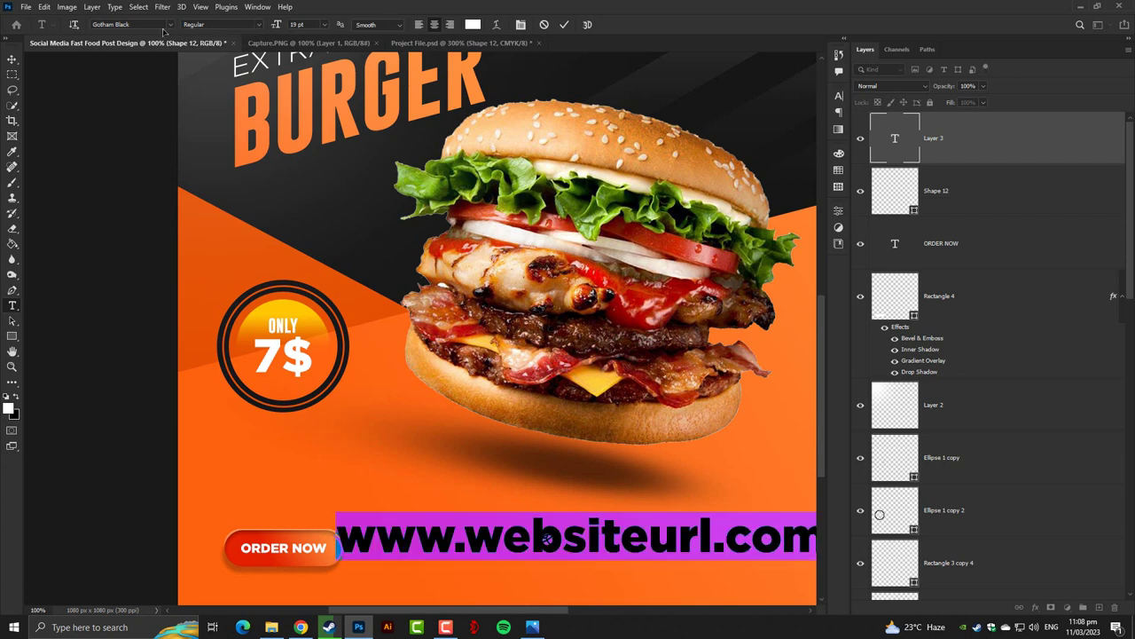
{"action": "left_click", "coordinate": [172, 26]}
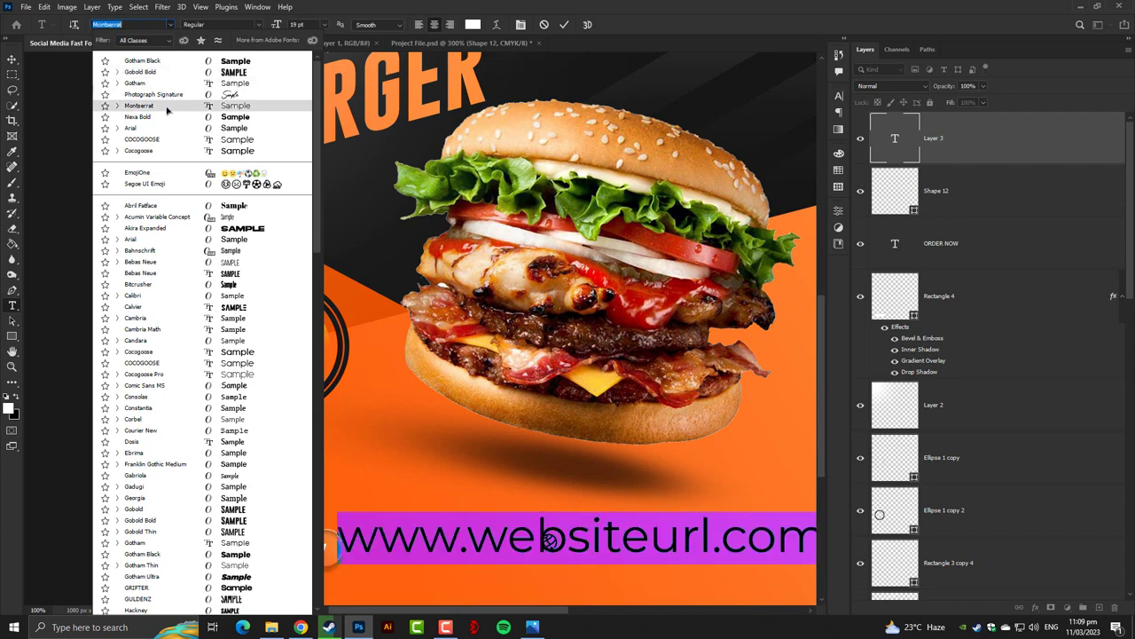
{"action": "left_click", "coordinate": [166, 108]}
Step: Shrink the URL text to sit next to the globe icon
{"action": "key", "text": "ctrl+Return"}
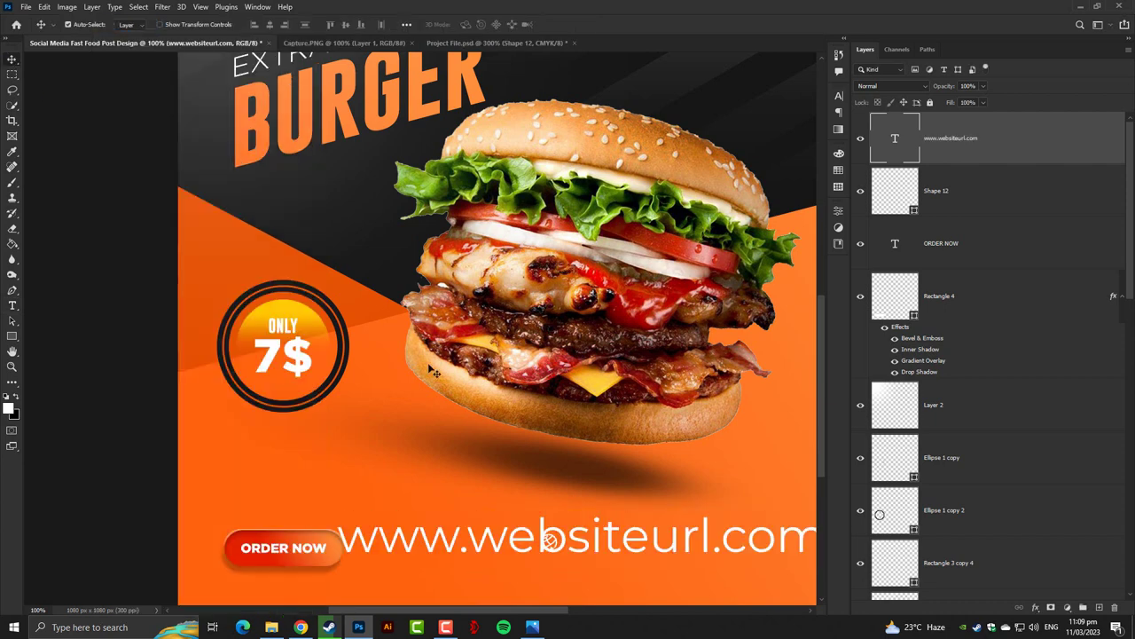
{"action": "key", "text": "ctrl+t"}
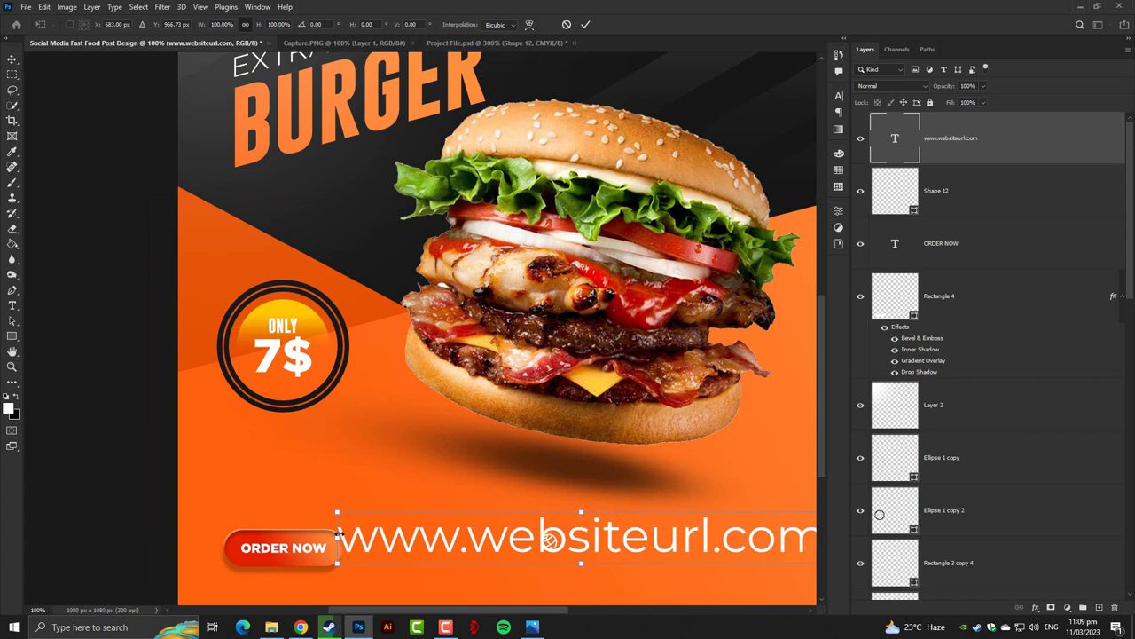
{"action": "mouse_move", "coordinate": [338, 535]}
{"action": "left_mouse_down"}
{"action": "mouse_move", "coordinate": [644, 538]}
{"action": "mouse_move", "coordinate": [623, 541]}
{"action": "left_mouse_up"}
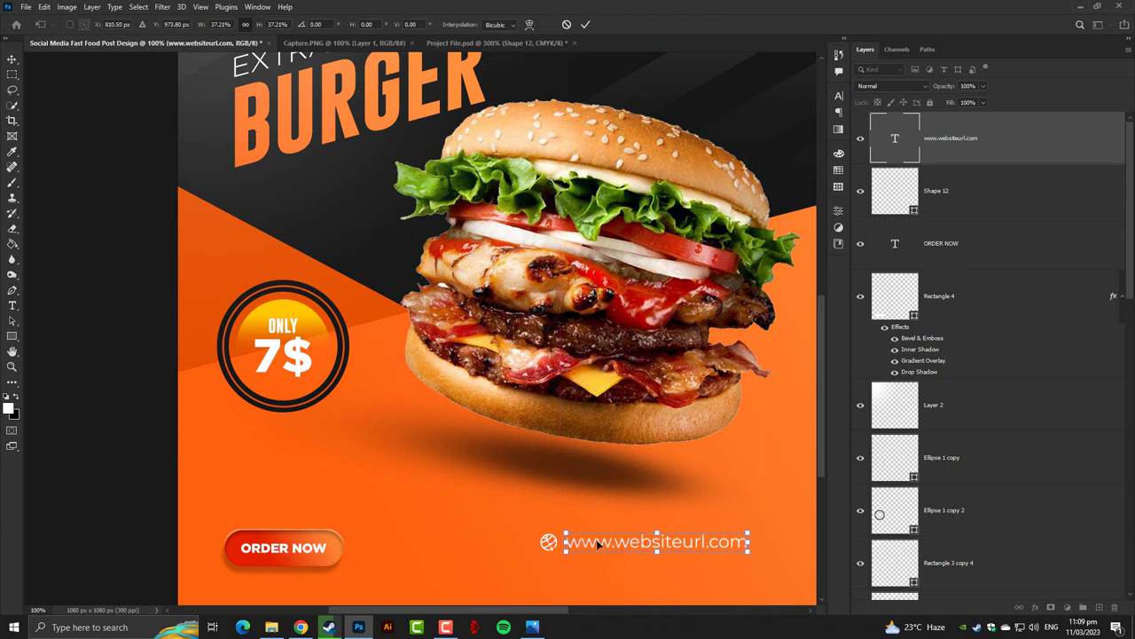
{"action": "key", "text": "Return"}
{"action": "key", "text": "ctrl+t"}
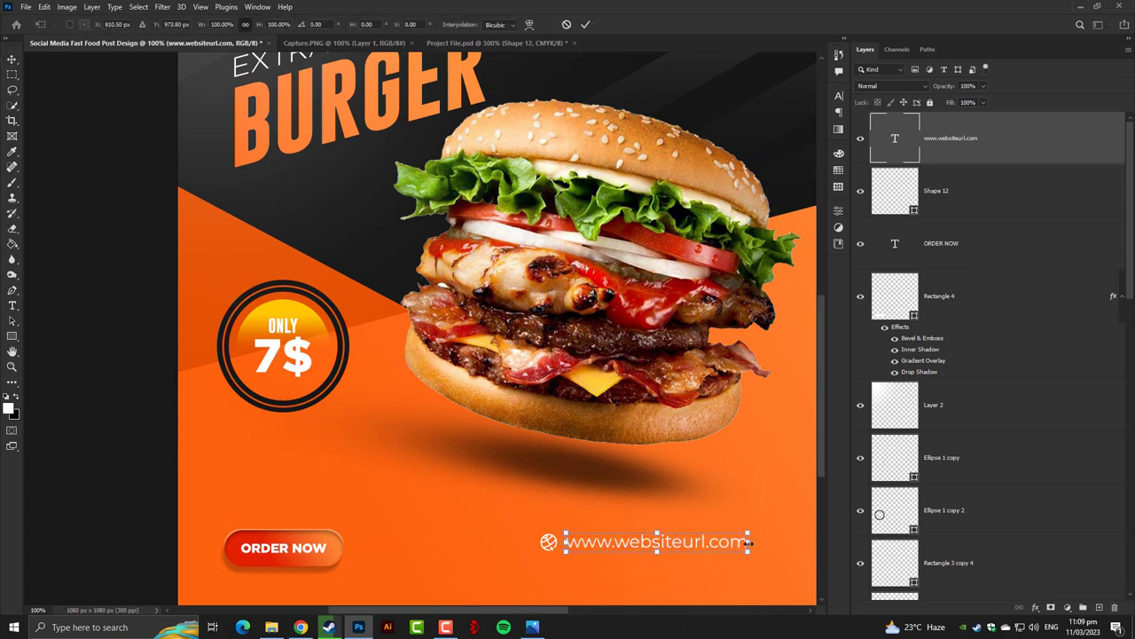
{"action": "left_click_drag", "start_coordinate": [749, 542], "coordinate": [727, 548]}
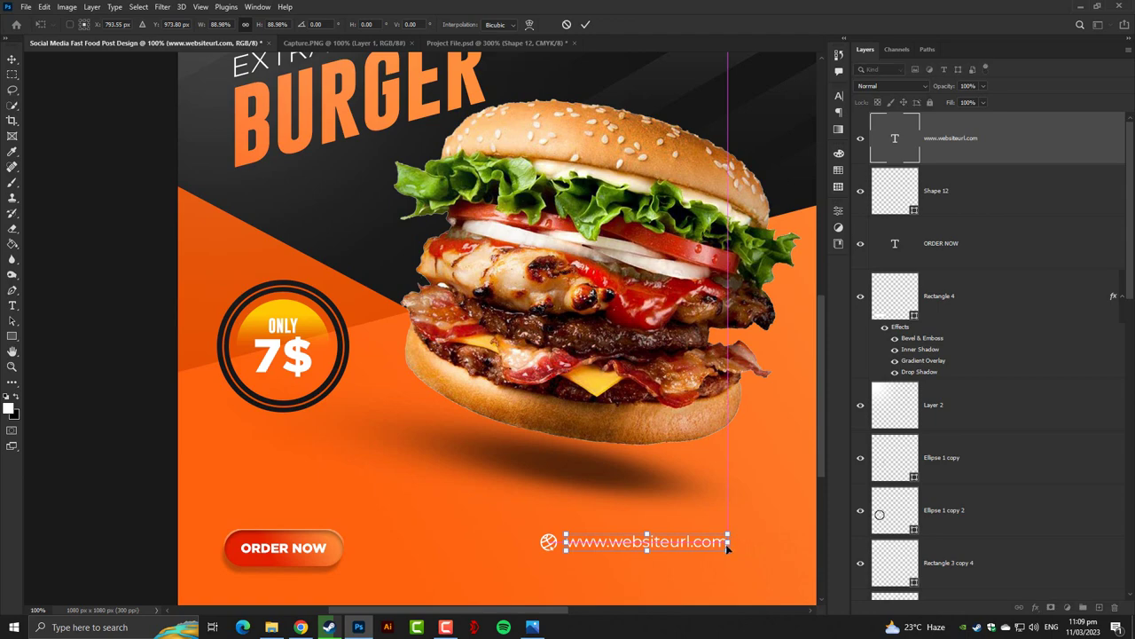
{"action": "key", "text": "Return"}
Step: Nudge the URL text down 2 px
{"action": "key", "text": "ctrl+plus"}
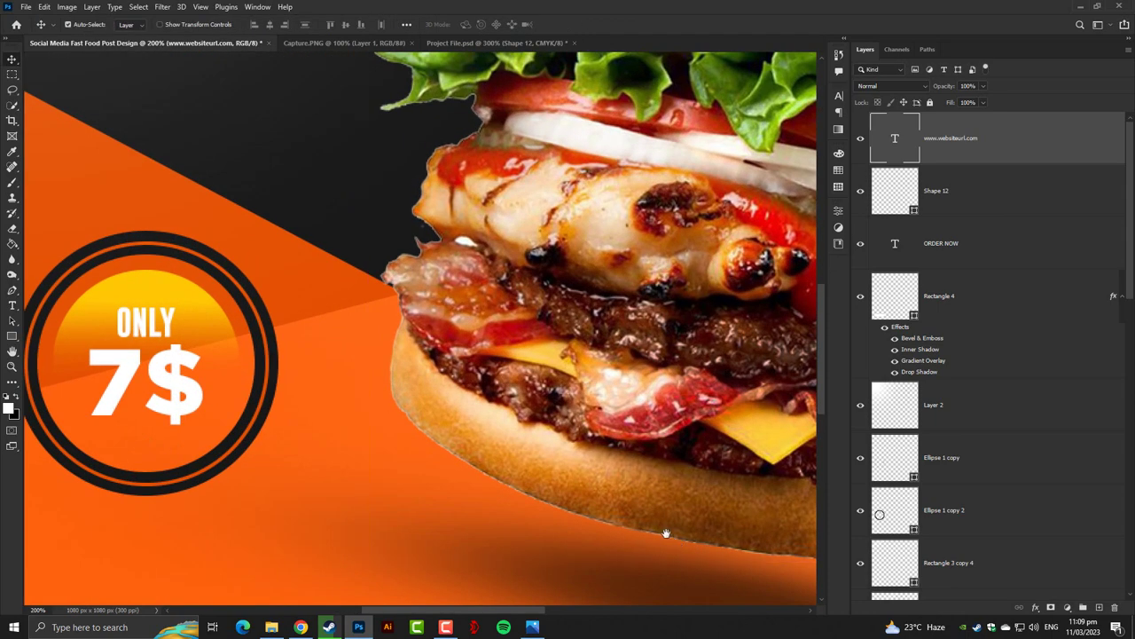
{"action": "left_click_drag", "start_coordinate": [665, 532], "coordinate": [319, 113]}
{"action": "left_click_drag", "start_coordinate": [435, 334], "coordinate": [423, 341]}
{"action": "scroll", "coordinate": [458, 344], "scroll_direction": "down", "scroll_amount": 4}
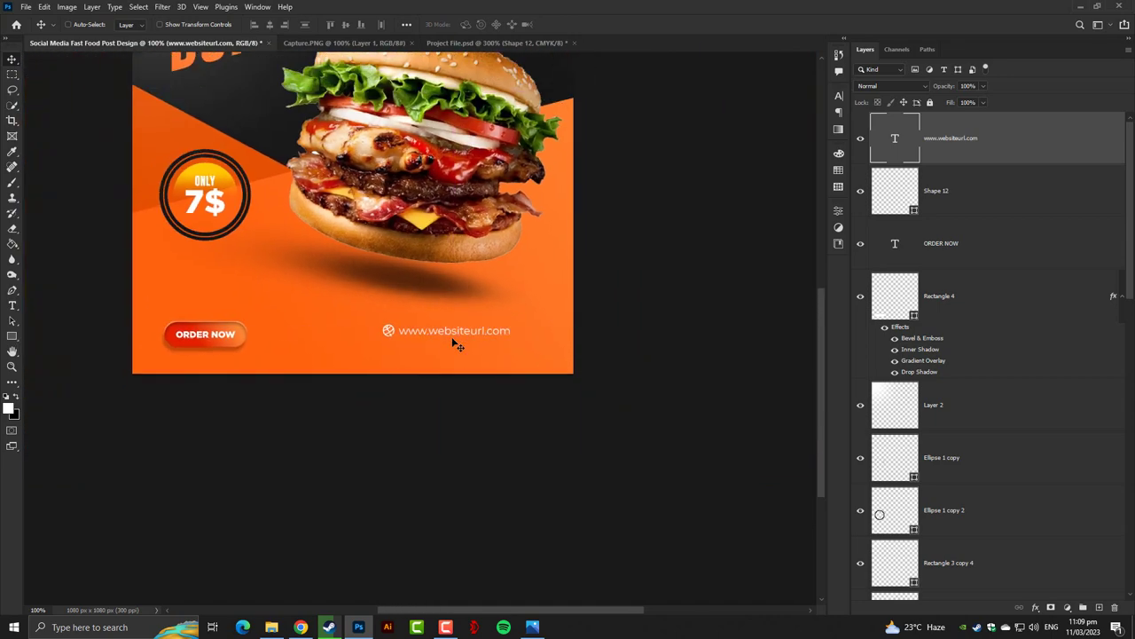
{"action": "scroll", "coordinate": [458, 344], "scroll_direction": "up", "scroll_amount": 2}
{"action": "scroll", "coordinate": [457, 345], "scroll_direction": "up", "scroll_amount": 2}
{"action": "scroll", "coordinate": [458, 344], "scroll_direction": "down", "scroll_amount": 2}
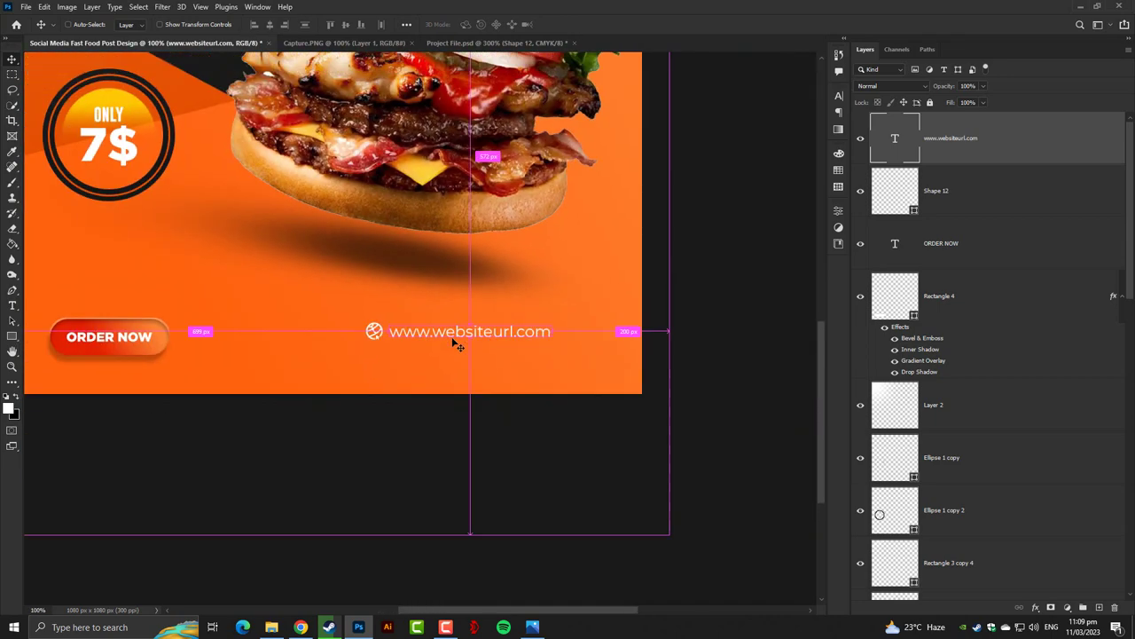
Step: Scale the URL text and globe icon down together
{"action": "left_click", "coordinate": [952, 200], "text": "ctrl"}
{"action": "key", "text": "ctrl+t"}
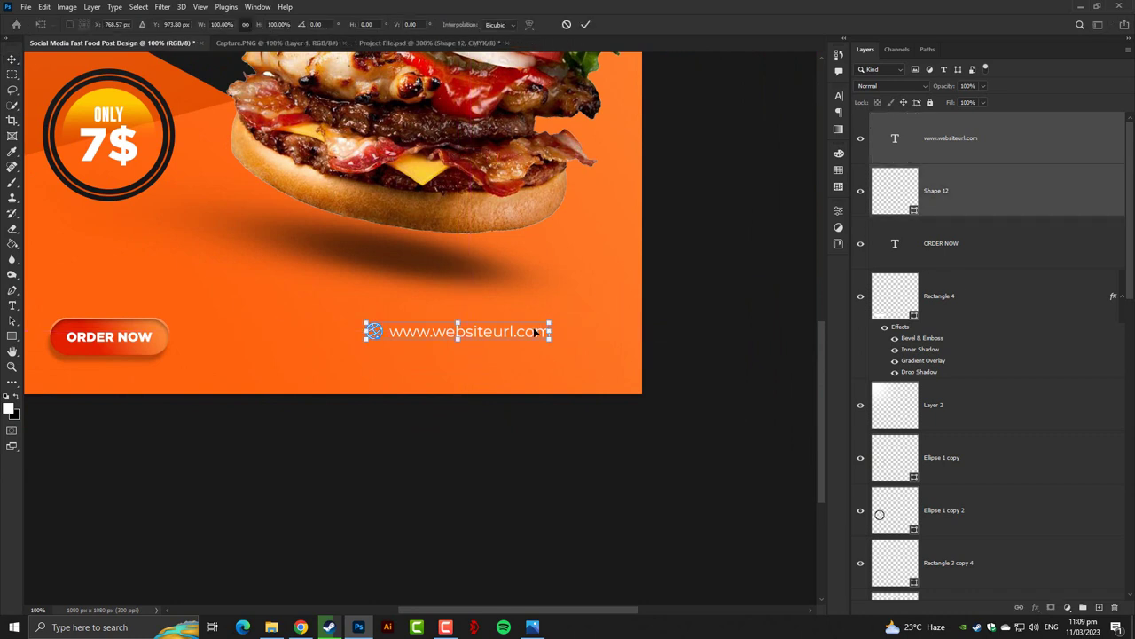
{"action": "mouse_move", "coordinate": [547, 322]}
{"action": "left_mouse_down"}
{"action": "mouse_move", "coordinate": [624, 320]}
{"action": "mouse_move", "coordinate": [585, 322]}
{"action": "left_mouse_up"}
{"action": "key", "text": "Return"}
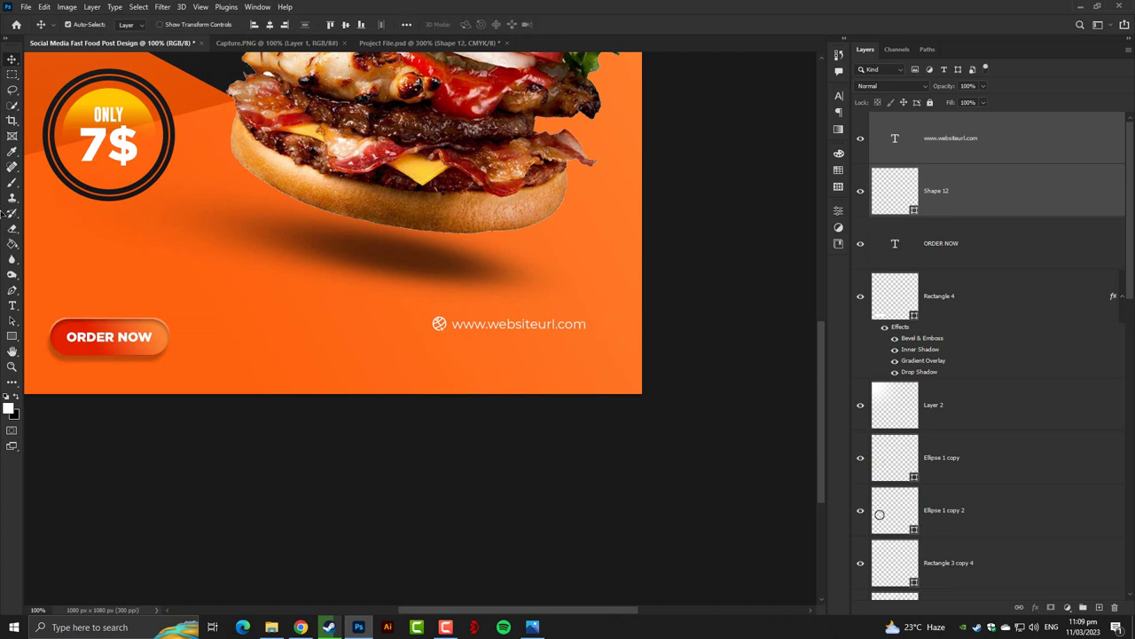
Step: Set the URL text's font style to Montserrat SemiBold
{"action": "key", "text": "t"}
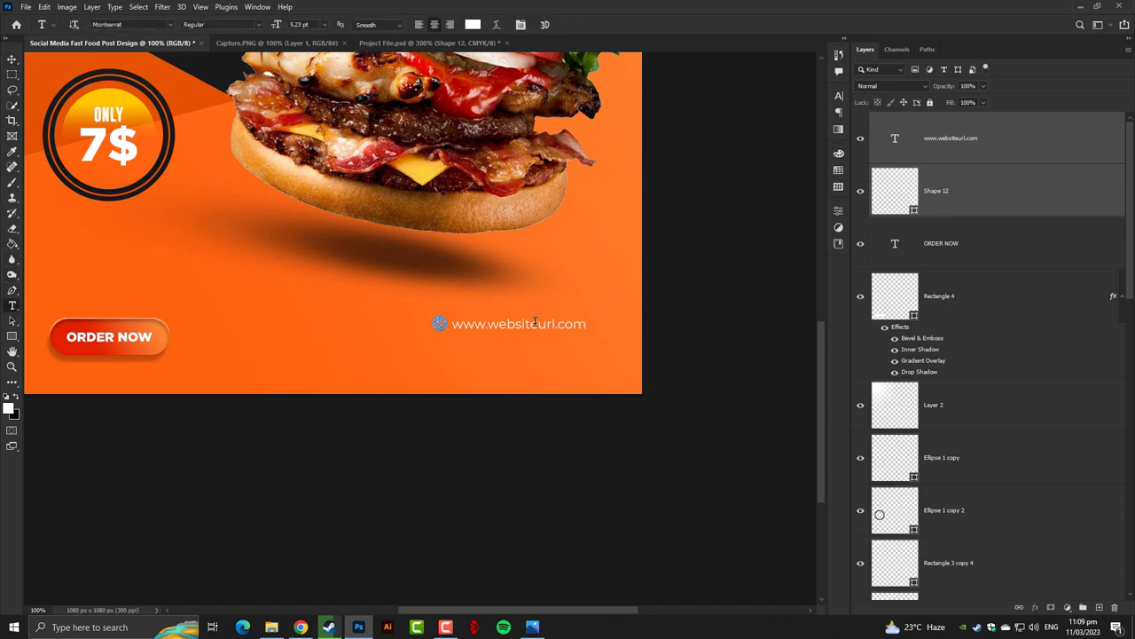
{"action": "double_click", "coordinate": [537, 324]}
{"action": "left_click", "coordinate": [253, 24]}
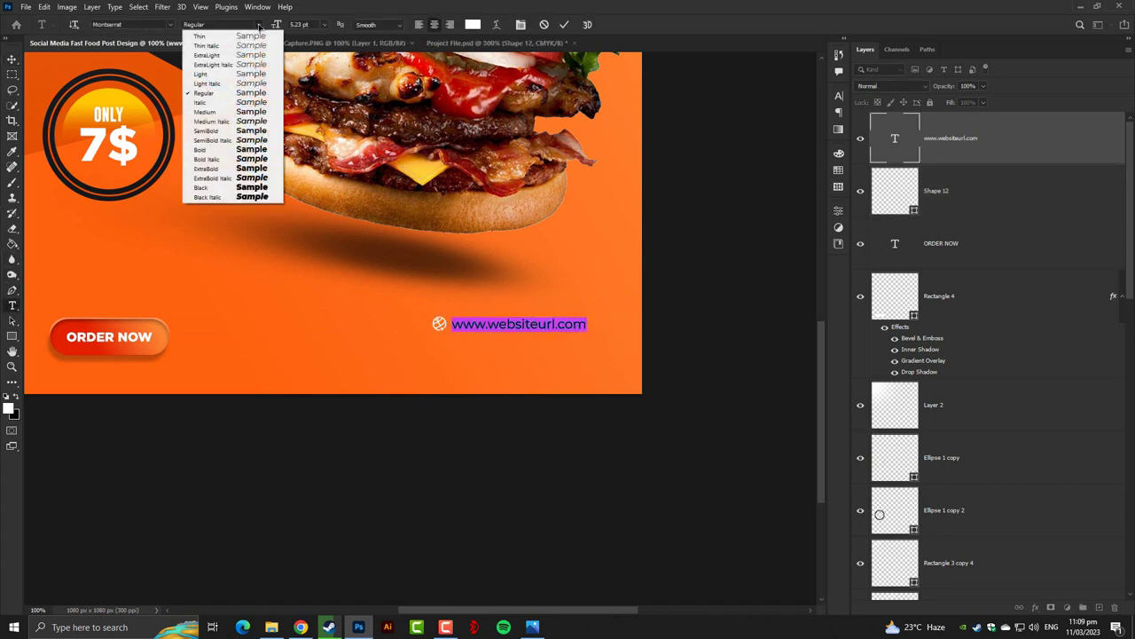
{"action": "left_click", "coordinate": [227, 131]}
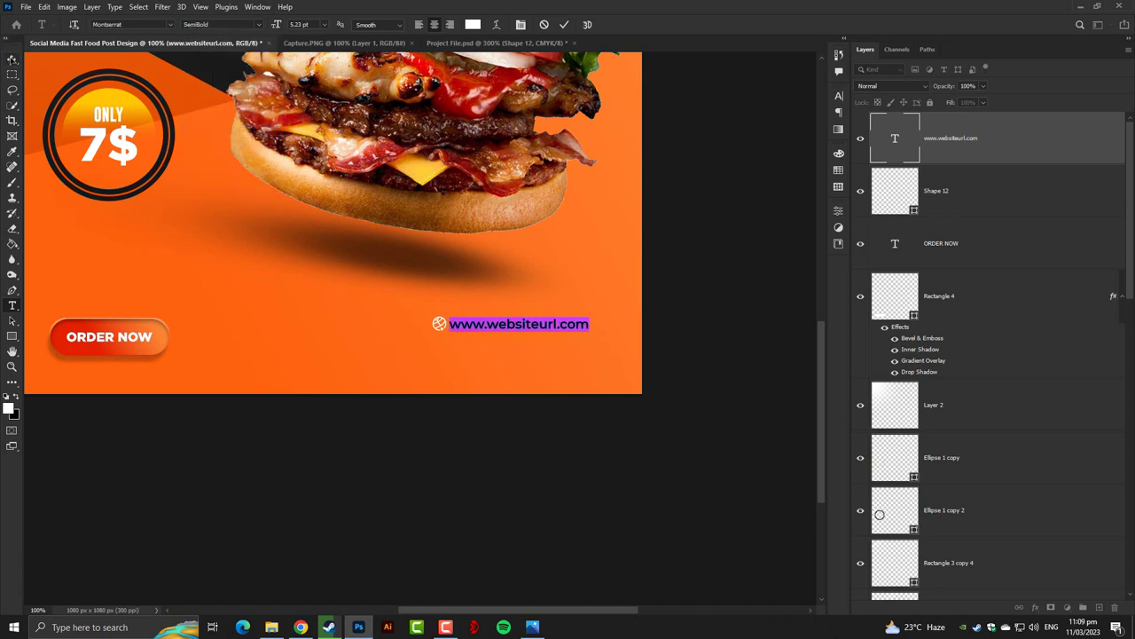
{"action": "key", "text": "ctrl+Return"}
Step: Fine-tune the URL line's horizontal position
{"action": "key", "text": "v"}
{"action": "left_click_drag", "start_coordinate": [542, 325], "coordinate": [549, 324]}
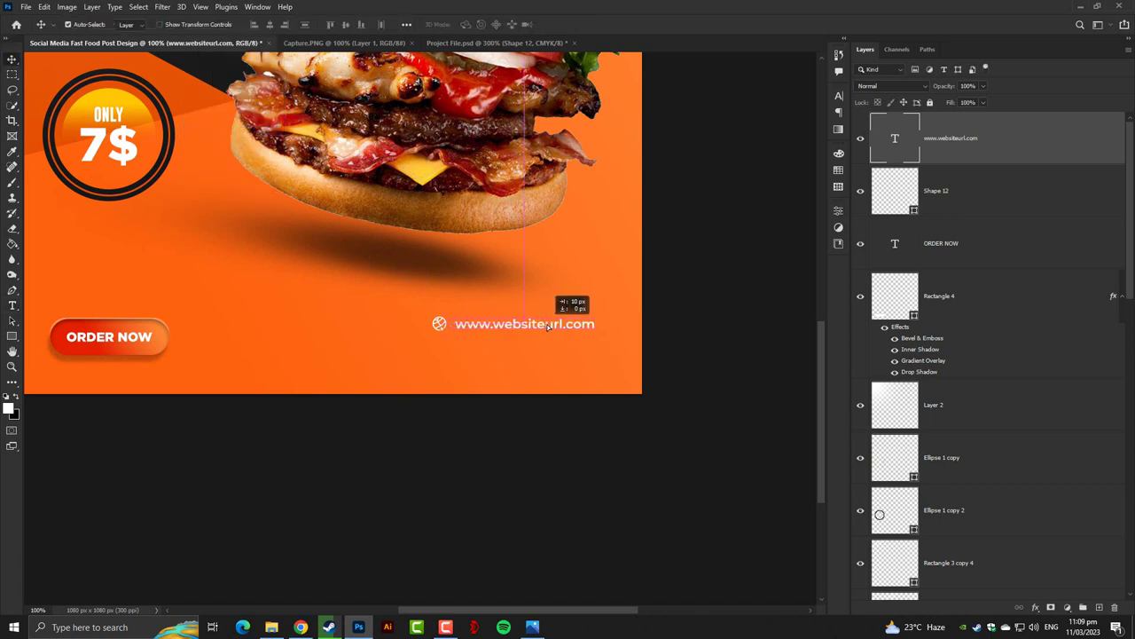
{"action": "key", "text": "Left"}
{"action": "key", "text": "Left"}
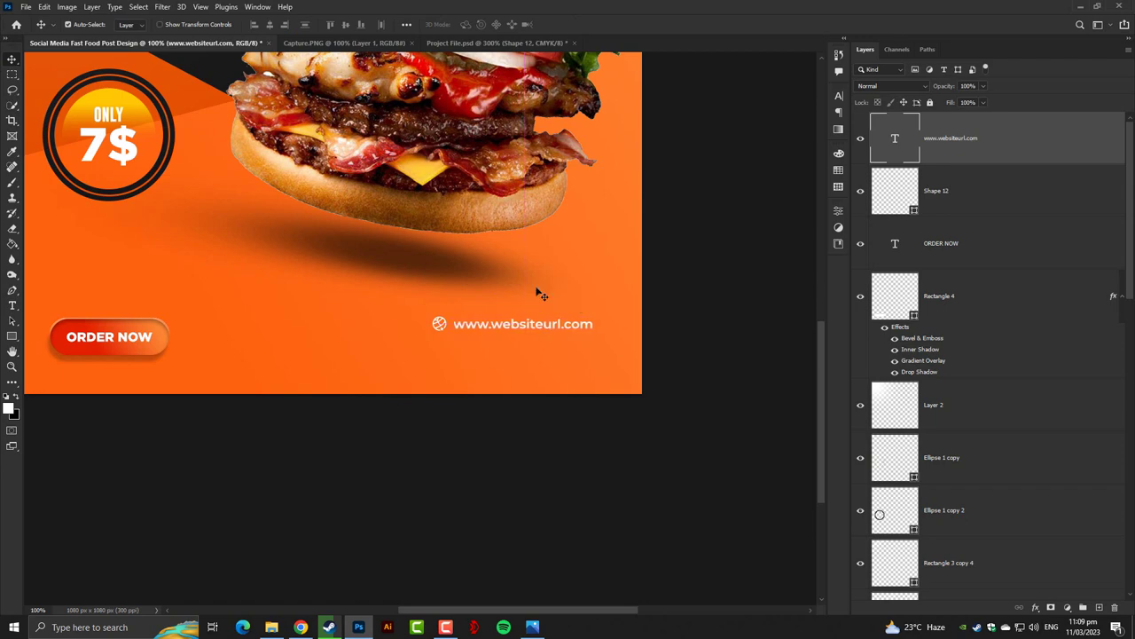
{"action": "key", "text": "Left"}
{"action": "key", "text": "Left"}
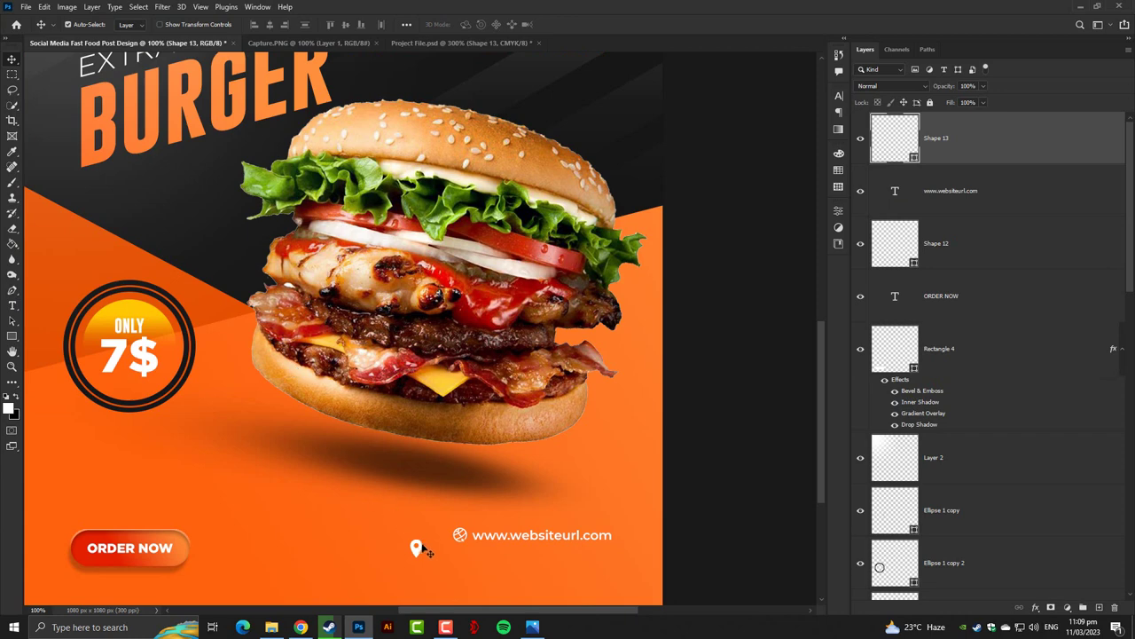
Step: Centre the location pin horizontally under the globe icon and paste in the address text
{"action": "mouse_move", "coordinate": [422, 550]}
{"action": "left_mouse_down"}
{"action": "mouse_move", "coordinate": [463, 537]}
{"action": "mouse_move", "coordinate": [429, 555]}
{"action": "mouse_move", "coordinate": [459, 567]}
{"action": "left_mouse_up"}
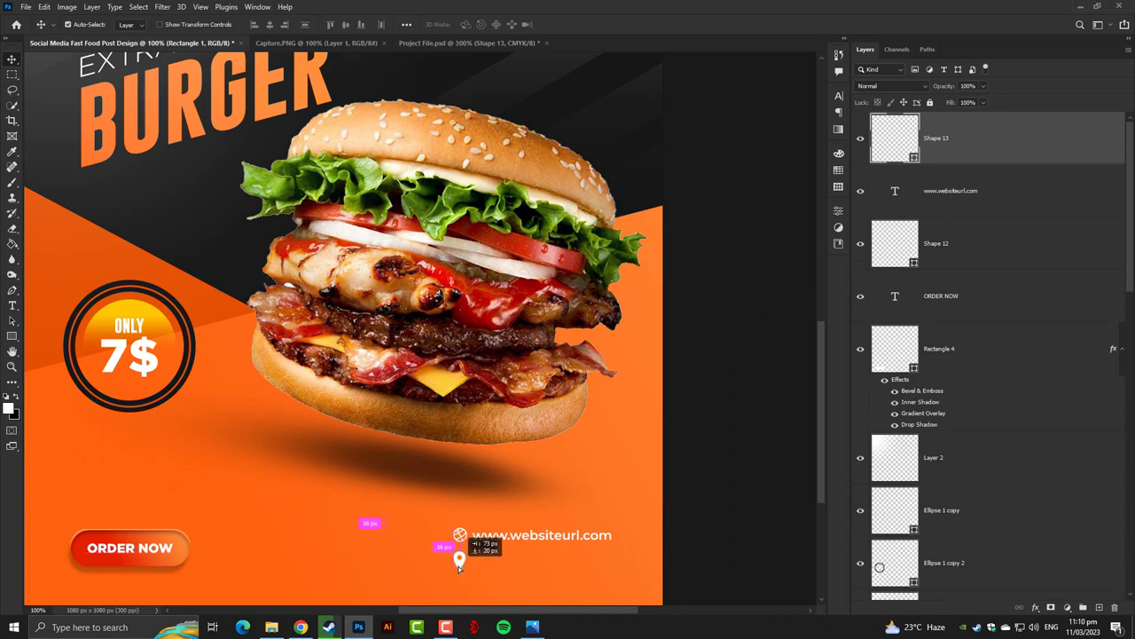
{"action": "left_click_drag", "start_coordinate": [458, 566], "coordinate": [460, 567]}
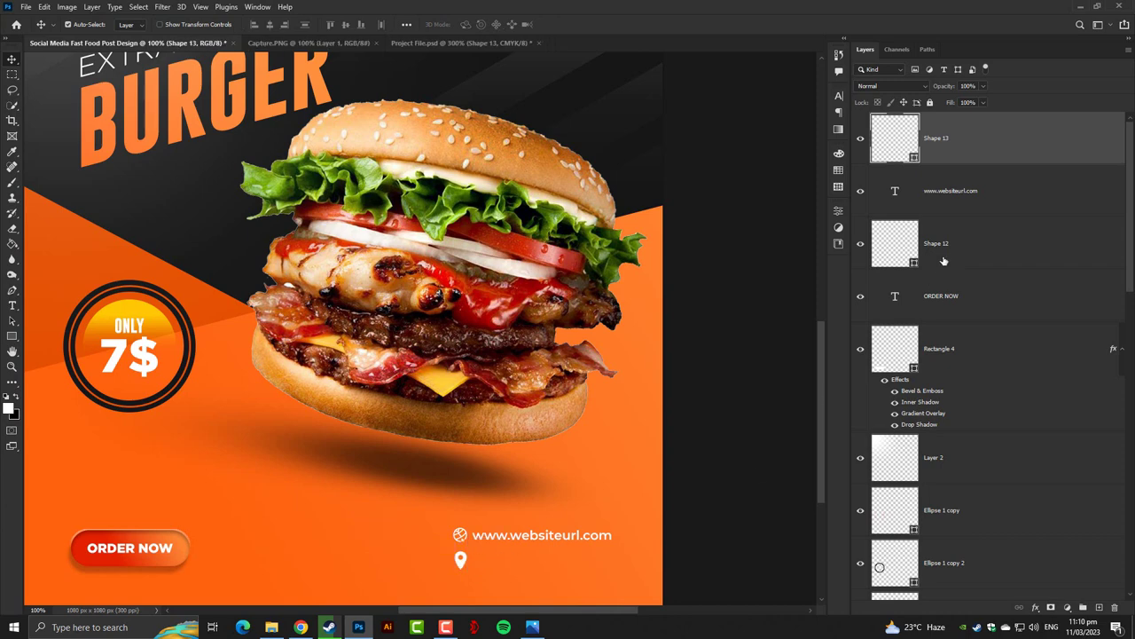
{"action": "left_click", "coordinate": [944, 260], "text": "ctrl"}
{"action": "left_click", "coordinate": [273, 28]}
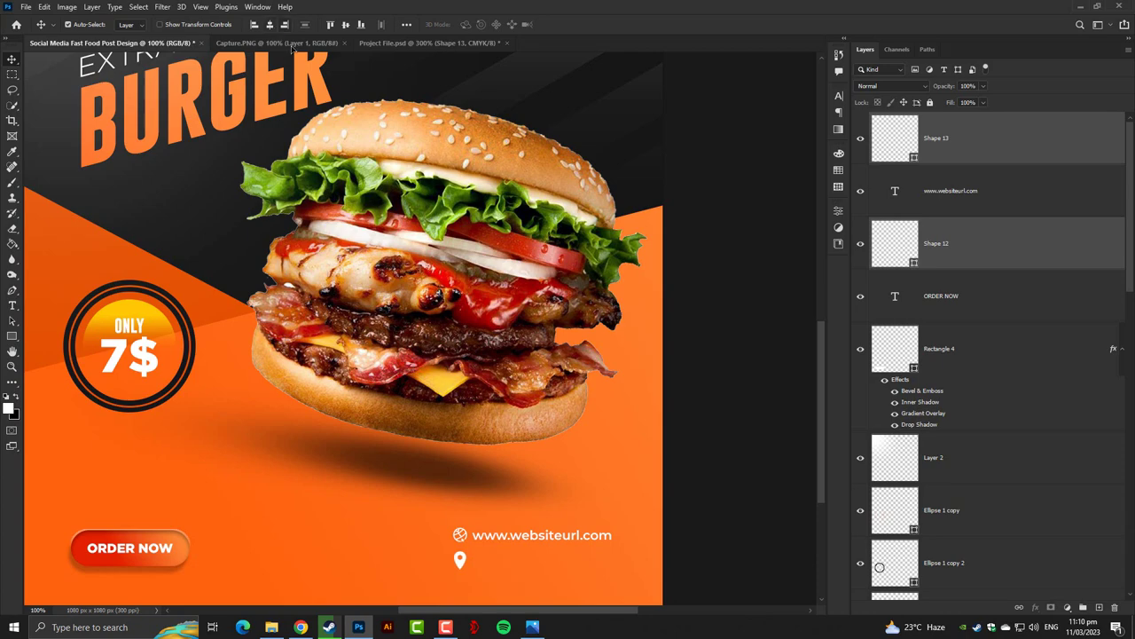
{"action": "type", "text": "123BA Seventh Canada Hamilton, Ontario 12"}
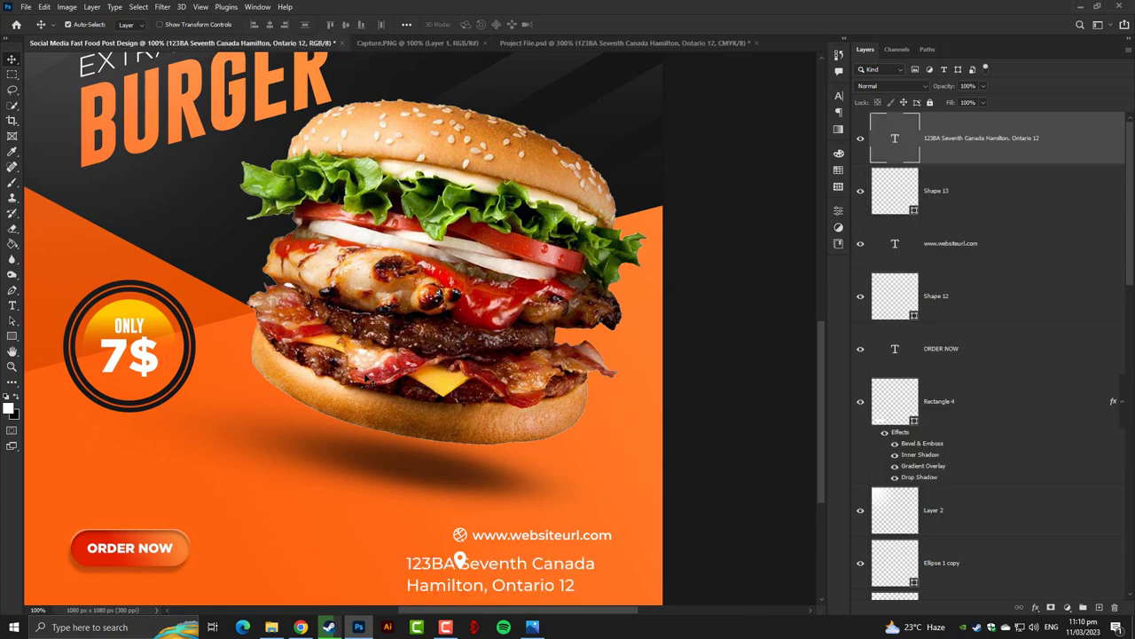
Step: Scale the address text to about 80% and move it up slightly
{"action": "key", "text": "ctrl+plus"}
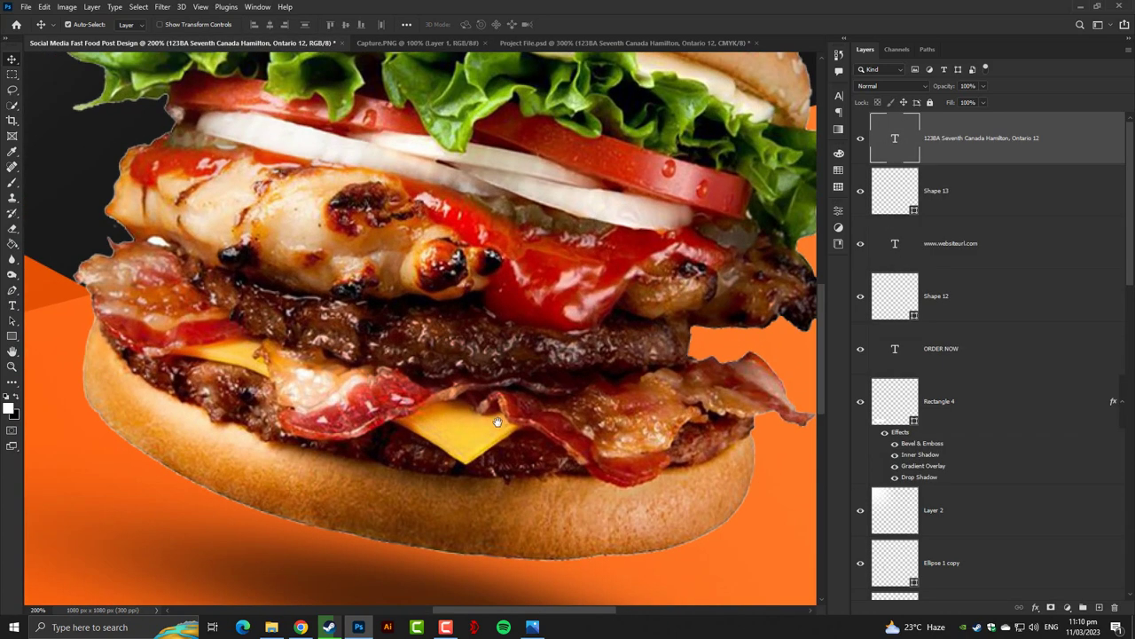
{"action": "mouse_move", "coordinate": [498, 423]}
{"action": "left_mouse_down"}
{"action": "mouse_move", "coordinate": [264, 313]}
{"action": "mouse_move", "coordinate": [387, 301]}
{"action": "left_mouse_up"}
{"action": "key", "text": "ctrl+t"}
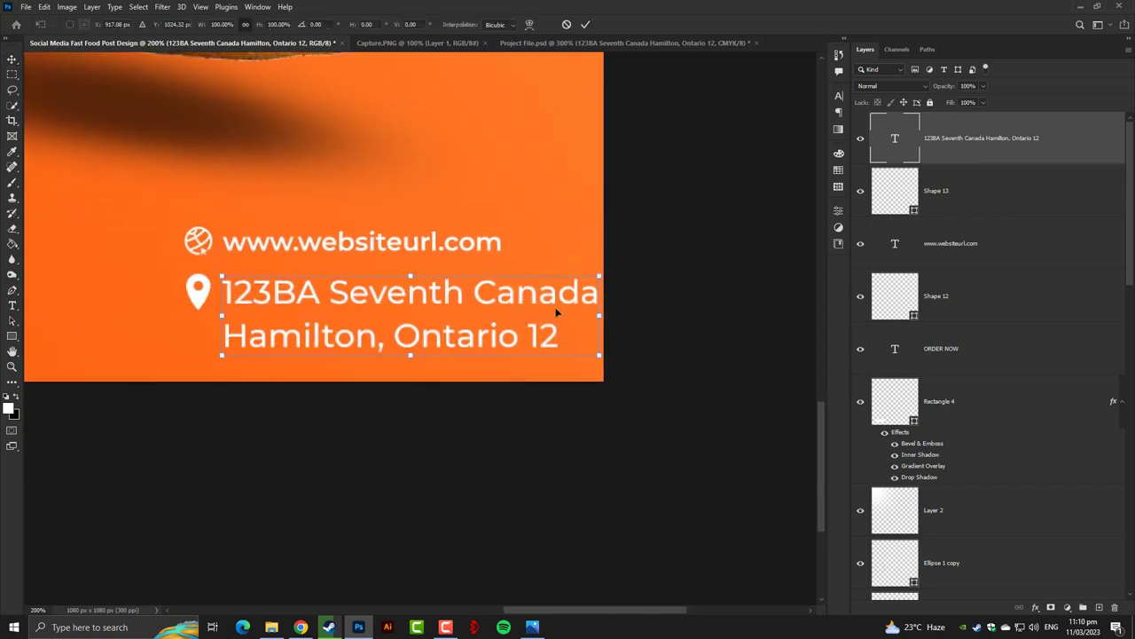
{"action": "left_click_drag", "start_coordinate": [599, 312], "coordinate": [528, 309]}
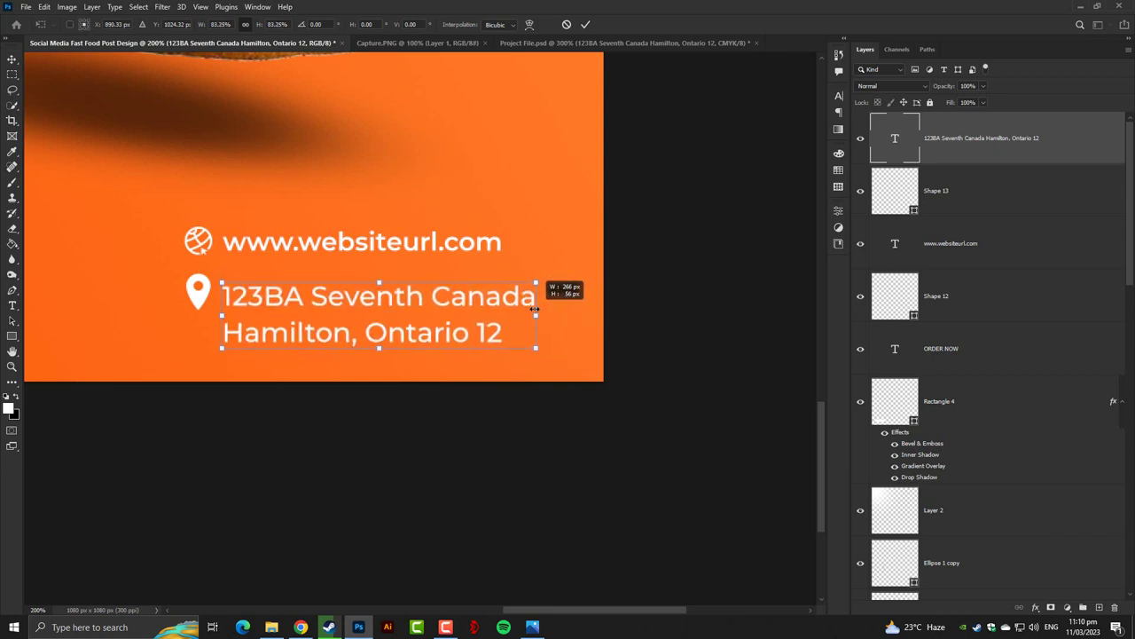
{"action": "key", "text": "Return"}
{"action": "left_click_drag", "start_coordinate": [289, 299], "coordinate": [288, 292]}
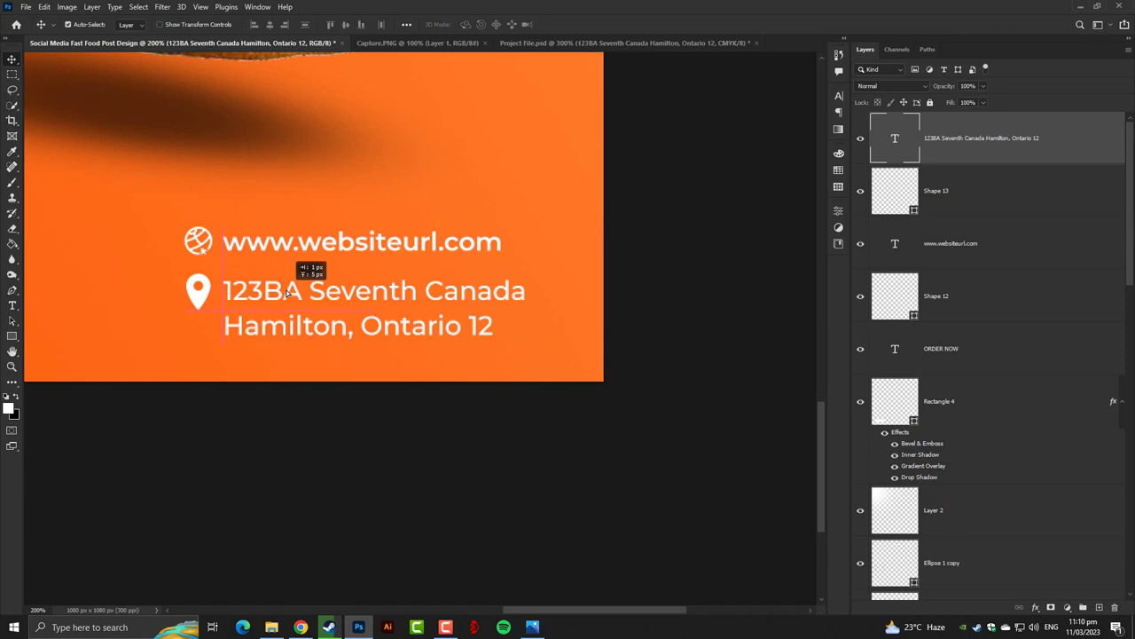
{"action": "left_click_drag", "start_coordinate": [287, 294], "coordinate": [288, 291]}
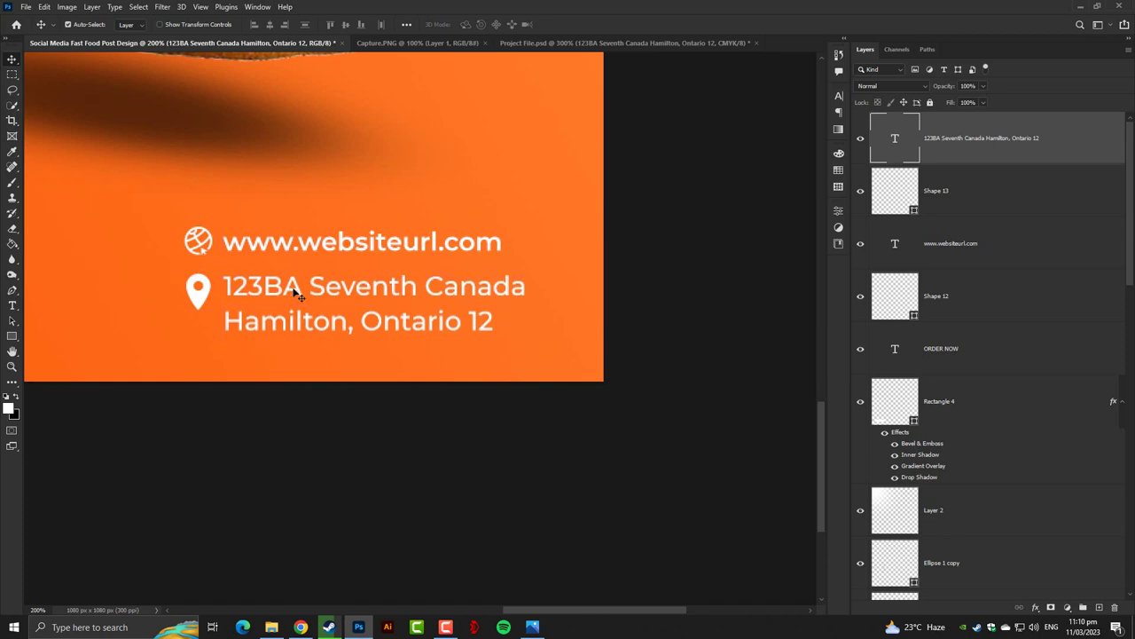
Step: Move the URL line, both icons and the address text together right and up
{"action": "key", "text": "ctrl+0"}
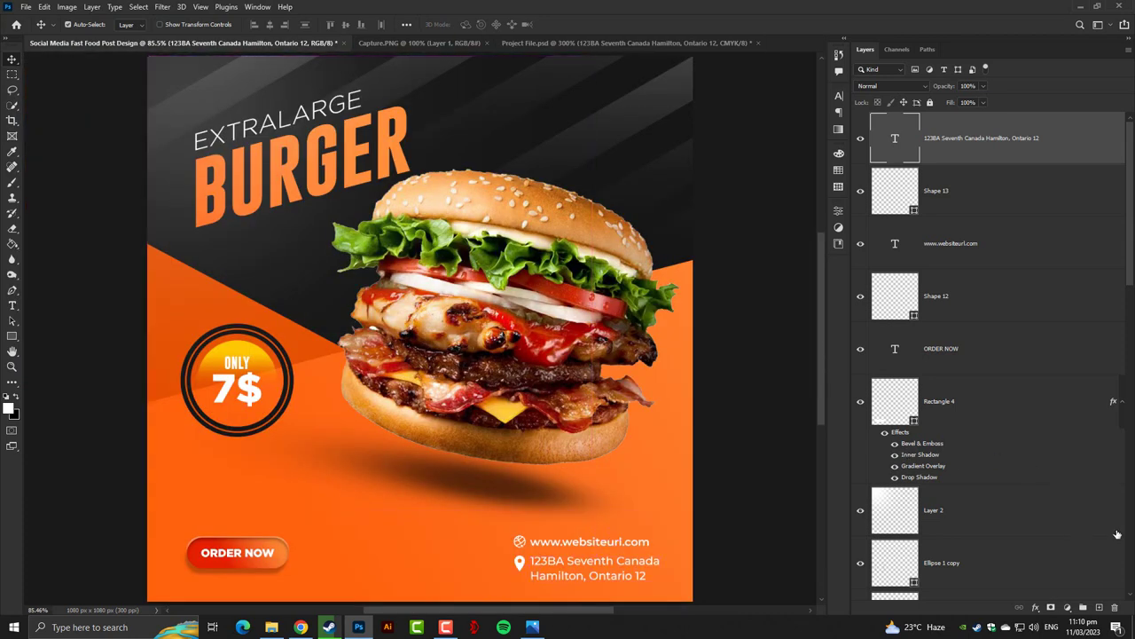
{"action": "left_click", "coordinate": [950, 243]}
{"action": "left_click", "coordinate": [963, 297], "text": "shift"}
{"action": "key", "text": "Up"}
{"action": "key", "text": "Up"}
{"action": "key", "text": "Up"}
{"action": "key", "text": "Up"}
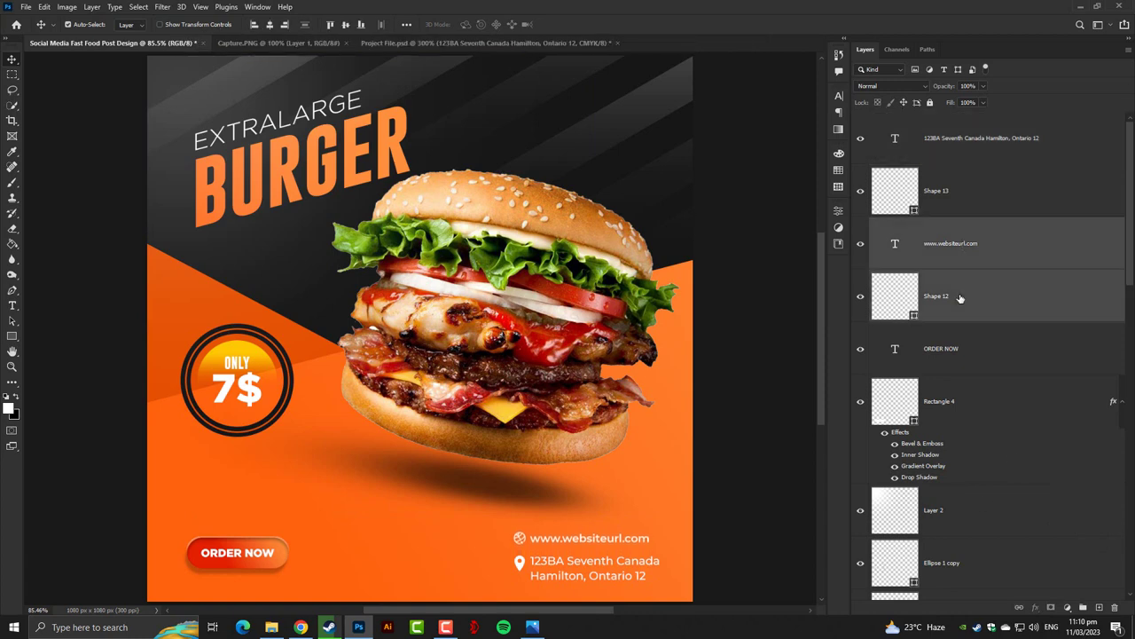
{"action": "key", "text": "Down"}
{"action": "key", "text": "Down"}
{"action": "key", "text": "Down"}
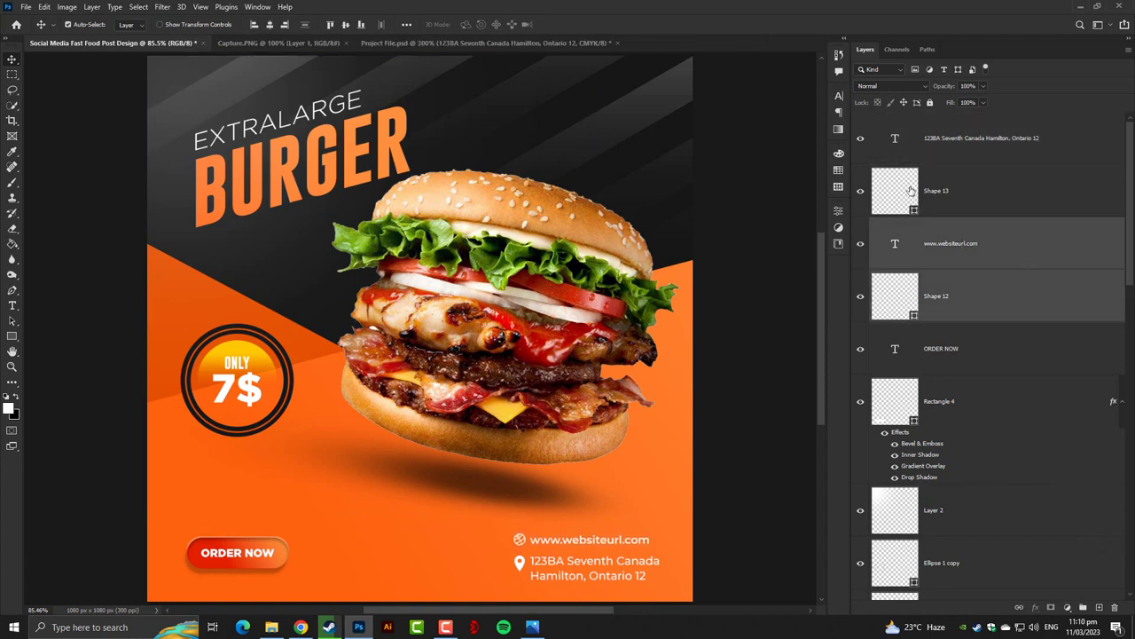
{"action": "left_click", "coordinate": [963, 188], "text": "shift"}
{"action": "left_click", "coordinate": [971, 140], "text": "shift"}
{"action": "key", "text": "ctrl+t"}
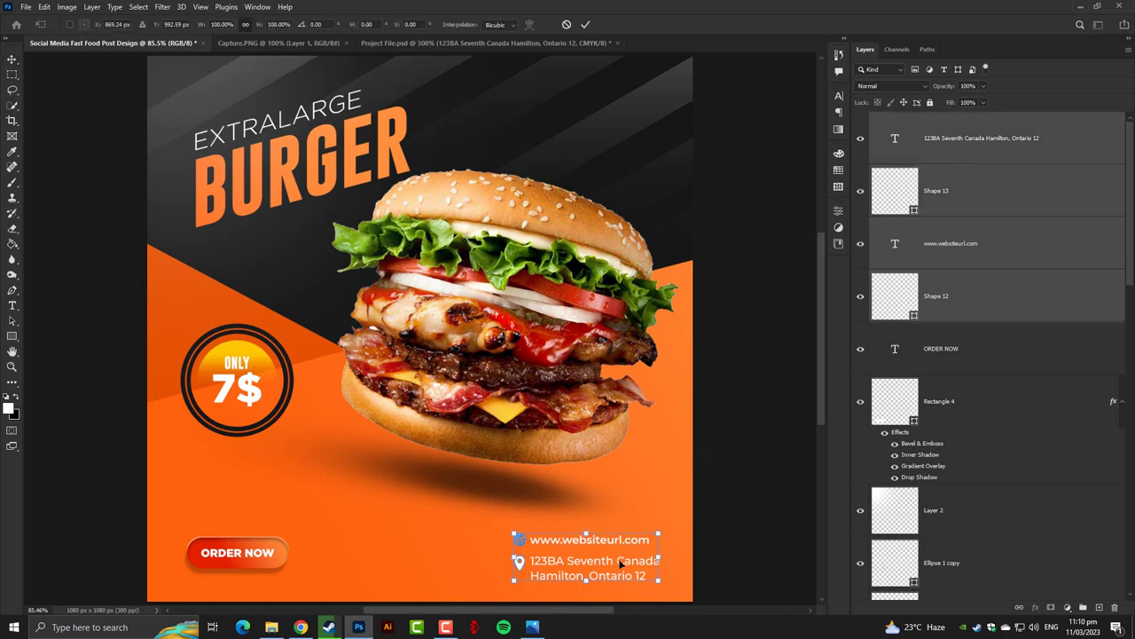
{"action": "left_click_drag", "start_coordinate": [621, 563], "coordinate": [635, 558]}
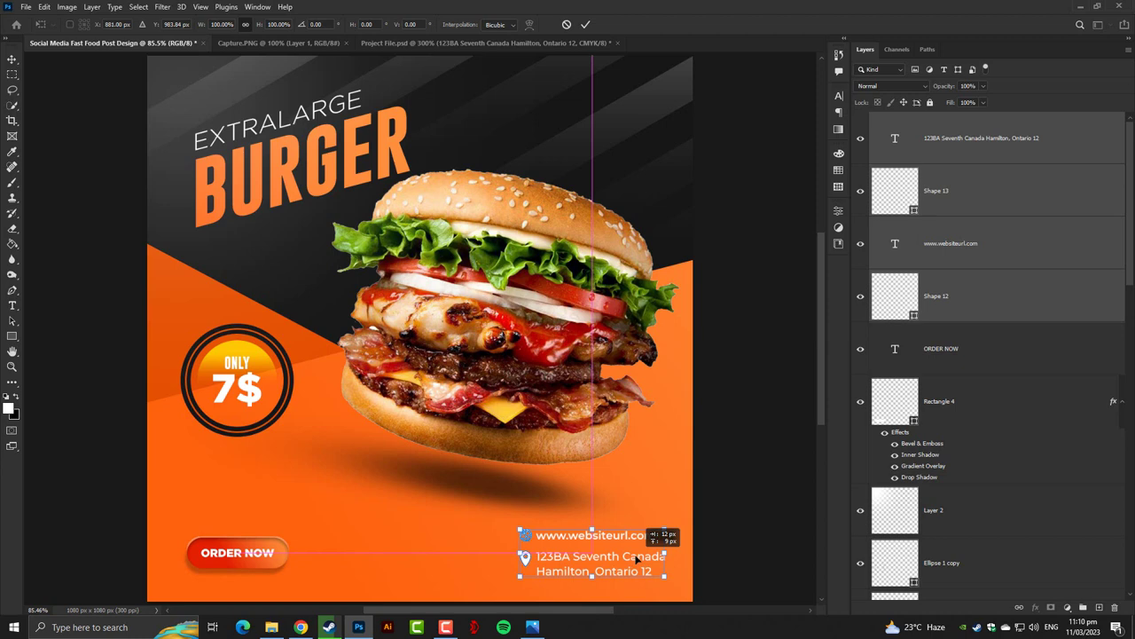
{"action": "key", "text": "Return"}
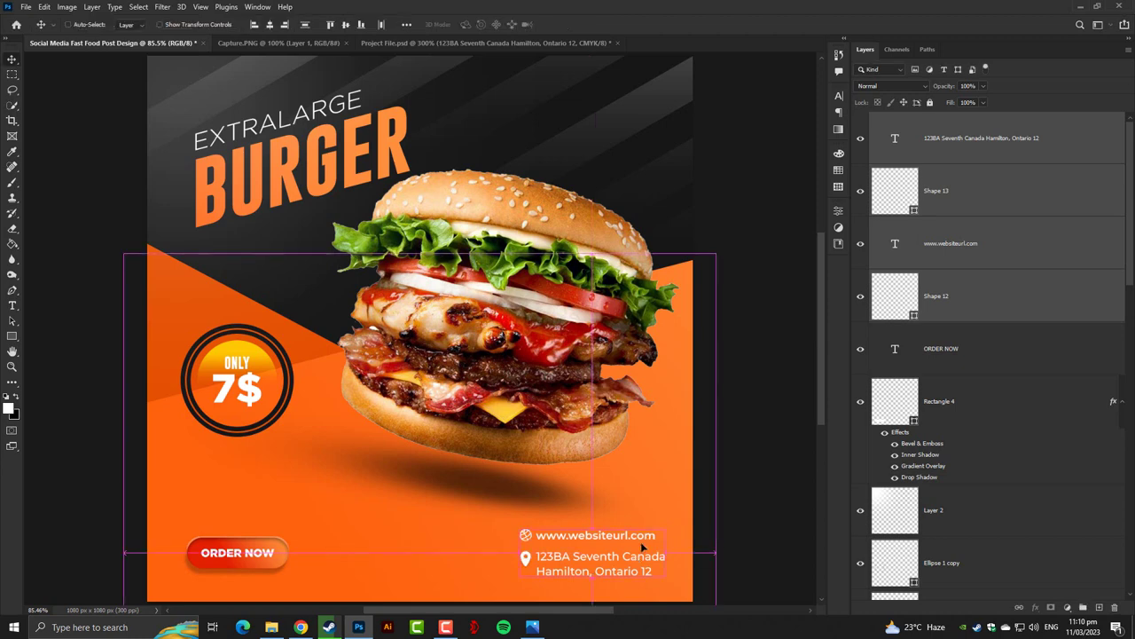
{"action": "key", "text": "ctrl+1"}
{"action": "mouse_move", "coordinate": [534, 533]}
{"action": "left_mouse_down"}
{"action": "mouse_move", "coordinate": [550, 350]}
{"action": "mouse_move", "coordinate": [539, 380]}
{"action": "left_mouse_up"}
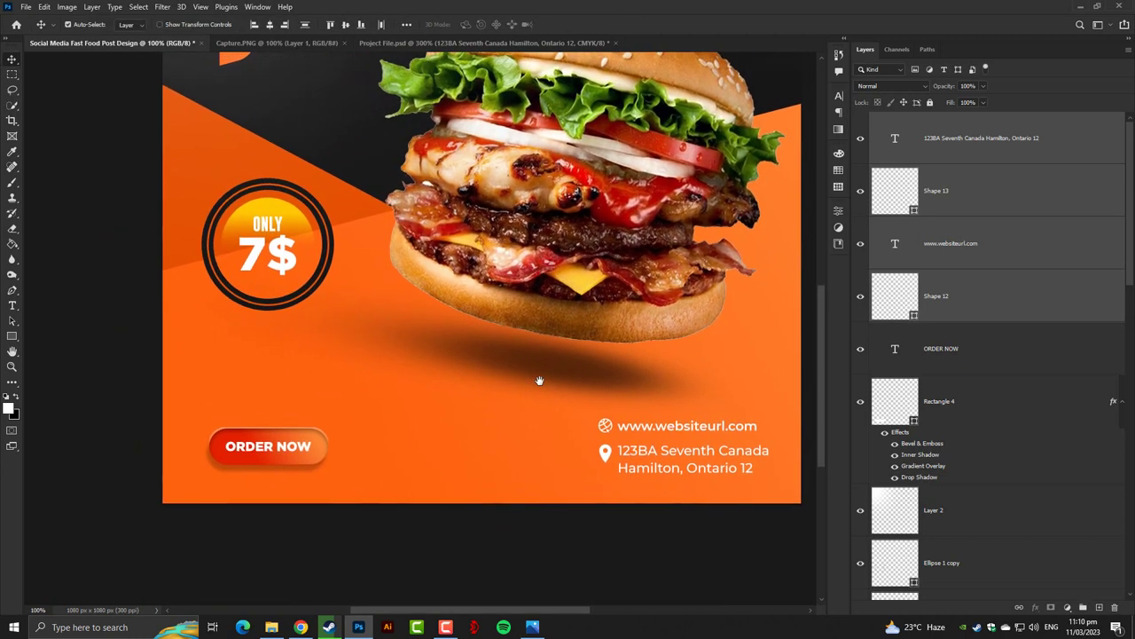
Step: Draw a small 12 px white ellipse dot near the bottom of the post
{"action": "left_click", "coordinate": [11, 337]}
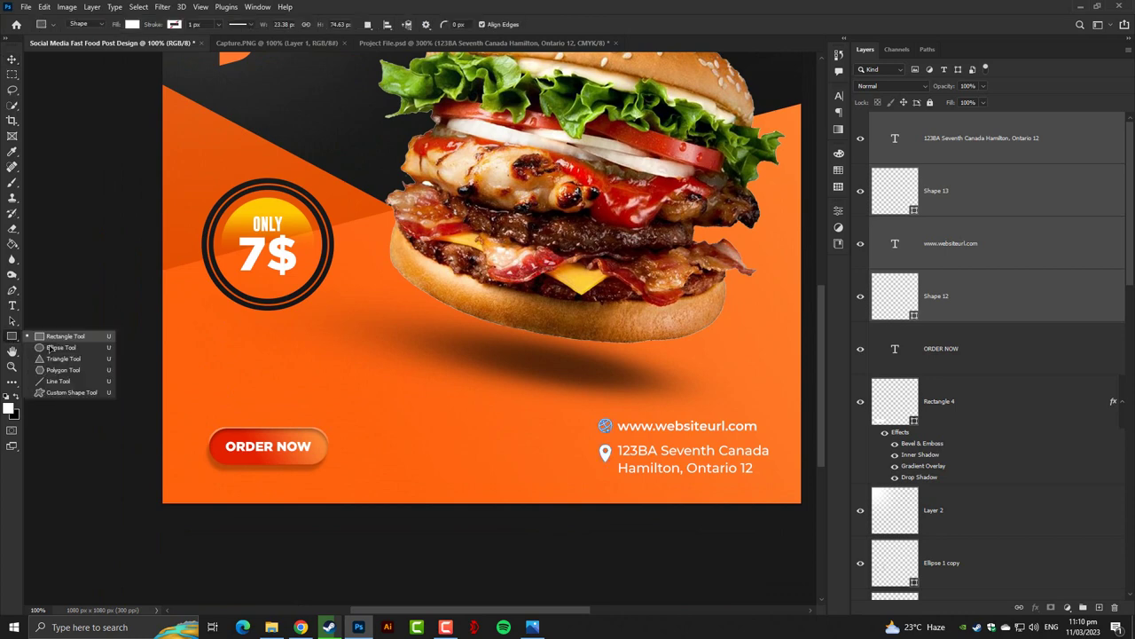
{"action": "left_click", "coordinate": [53, 334]}
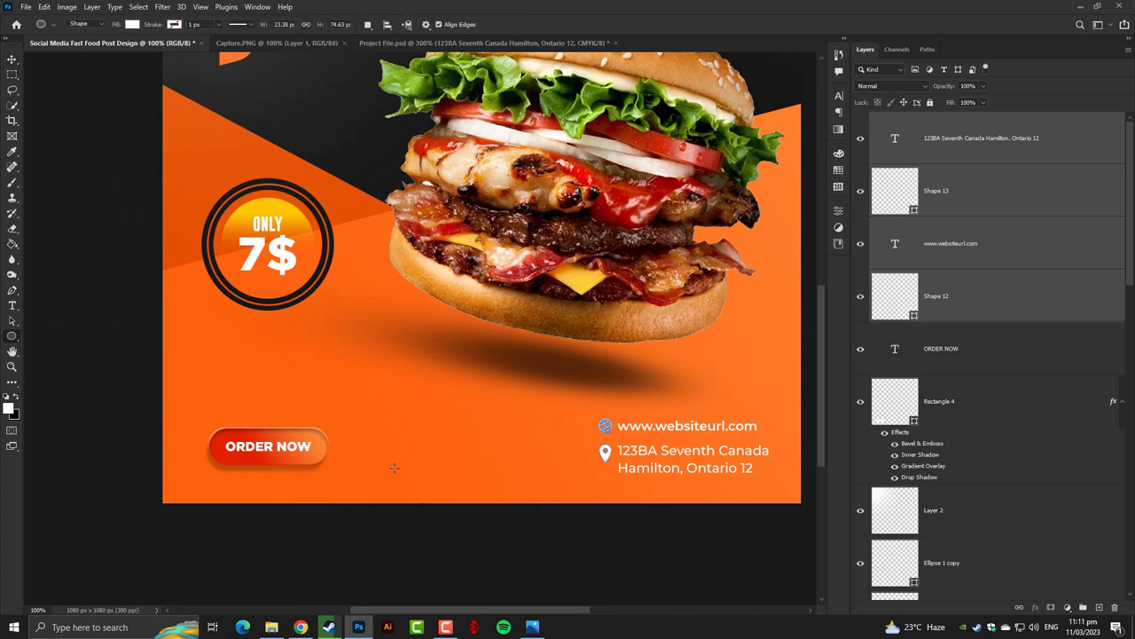
{"action": "left_click_drag", "start_coordinate": [395, 465], "coordinate": [403, 473]}
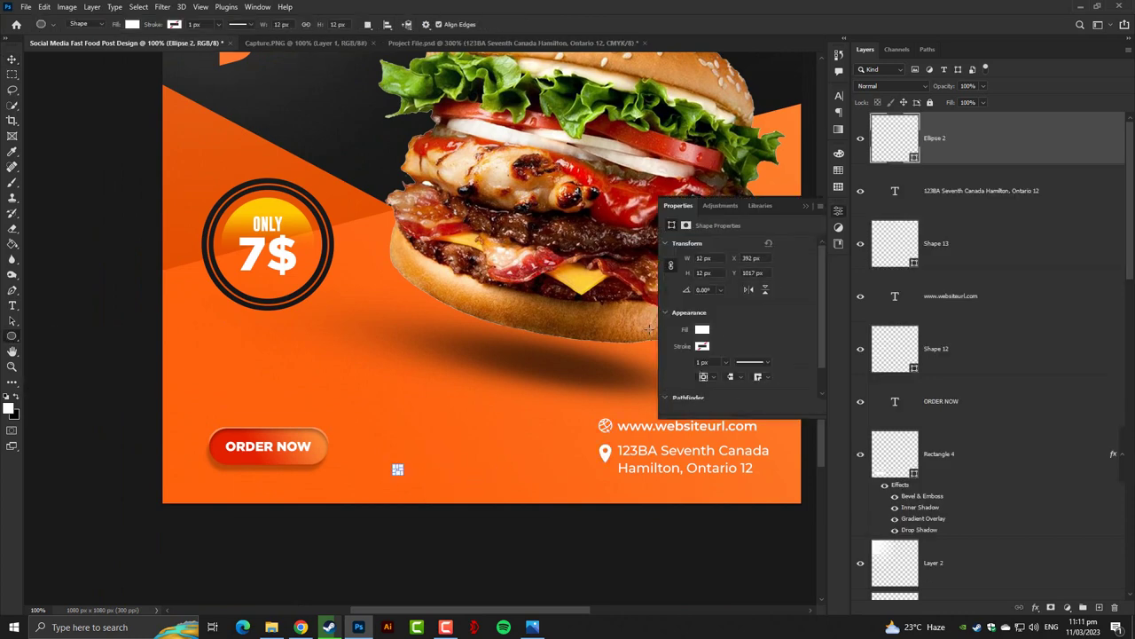
{"action": "left_click", "coordinate": [804, 207]}
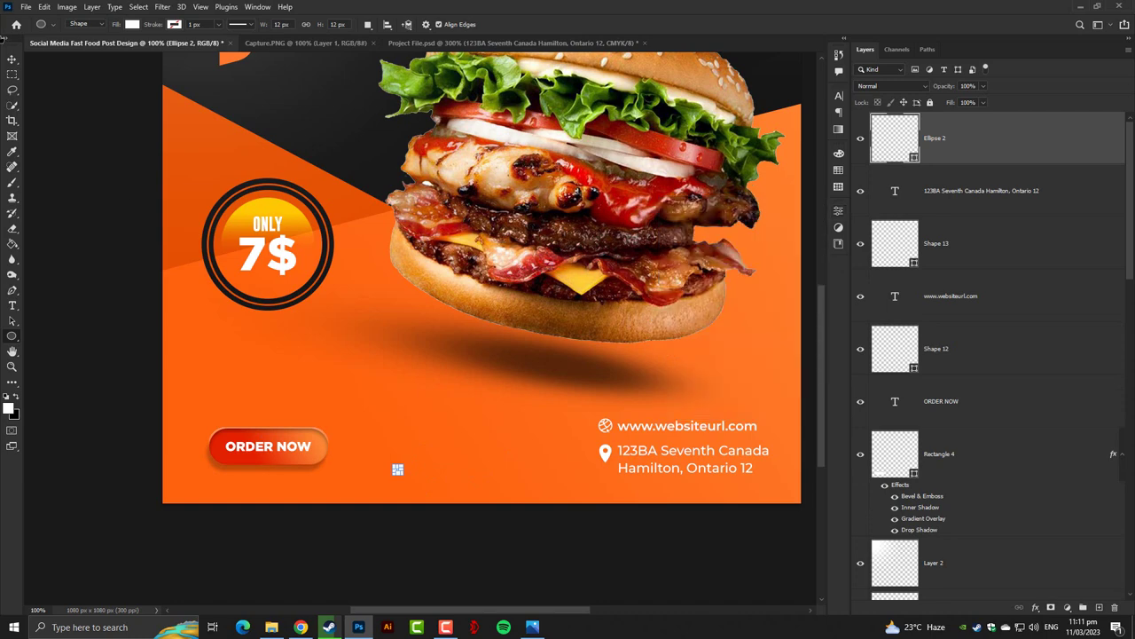
{"action": "key", "text": "v"}
{"action": "left_click_drag", "start_coordinate": [397, 469], "coordinate": [427, 471]}
{"action": "key", "text": "ctrl+z"}
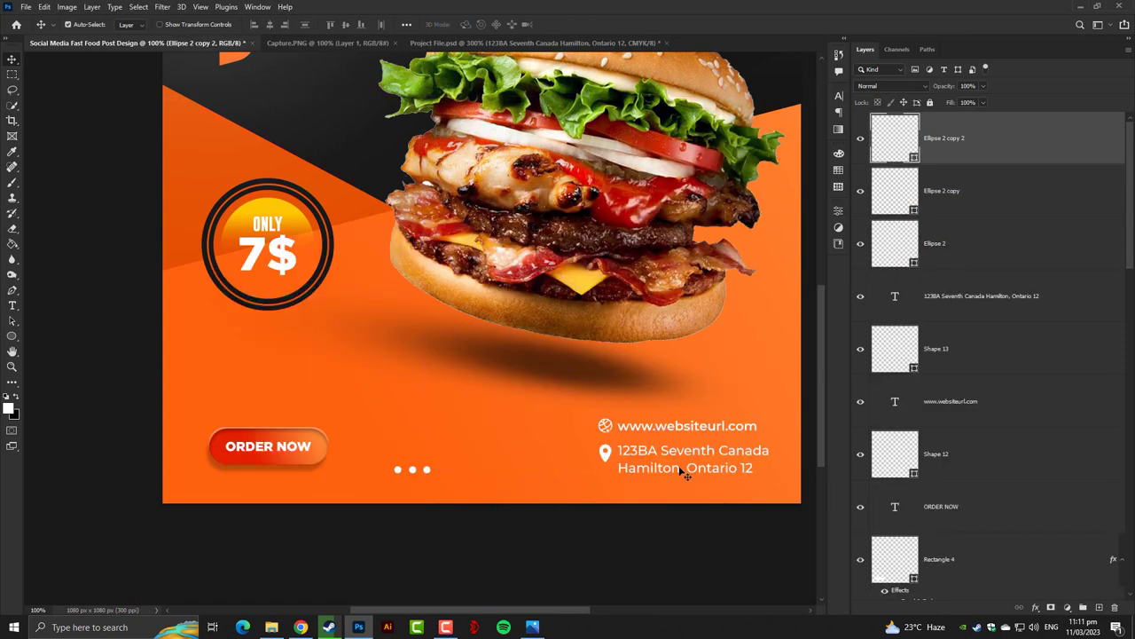
Step: Select the three dot layers together and merge them into one layer
{"action": "left_click", "coordinate": [953, 251], "text": "shift"}
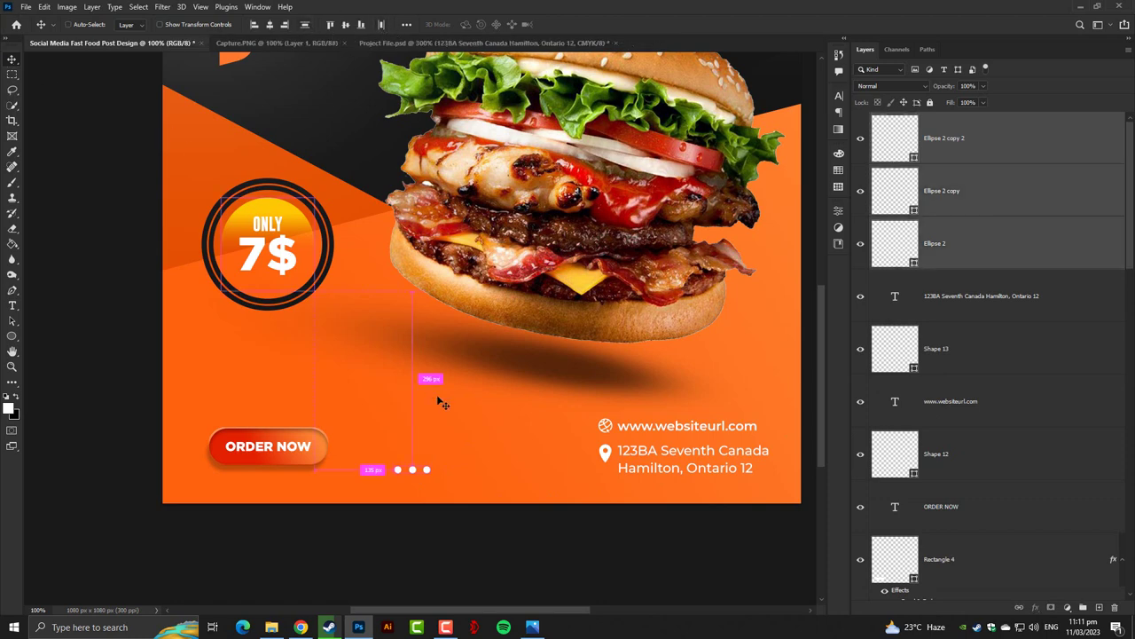
{"action": "key", "text": "ctrl+t"}
{"action": "key", "text": "Return"}
{"action": "key", "text": "ctrl+e"}
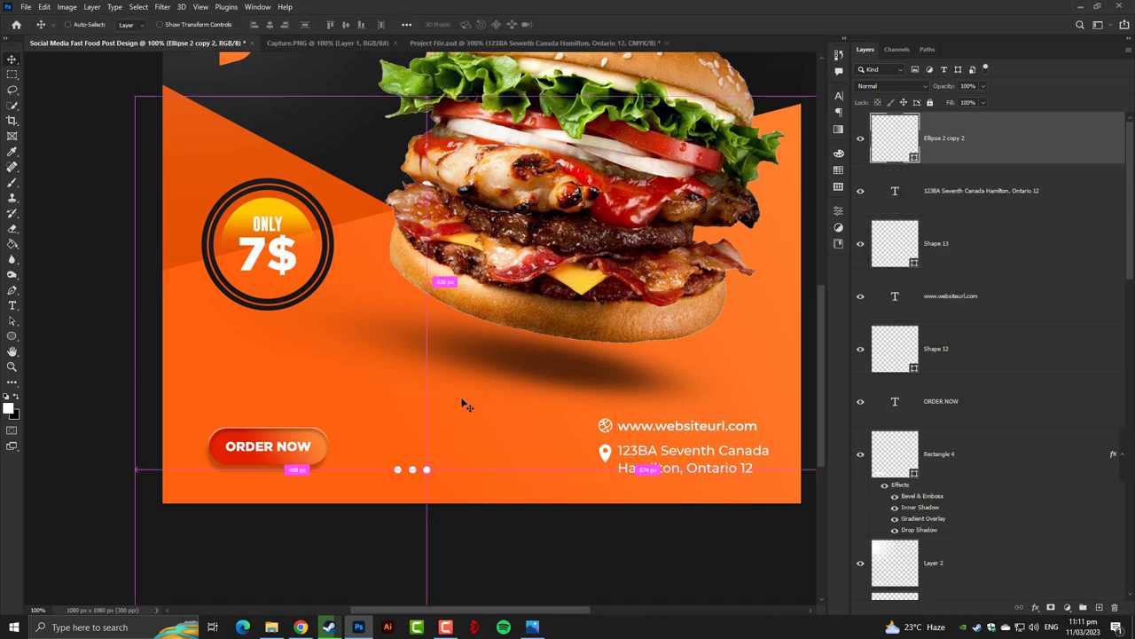
Step: Centre the dots horizontally, nudge them up, and spread them wider apart
{"action": "left_click", "coordinate": [11, 60]}
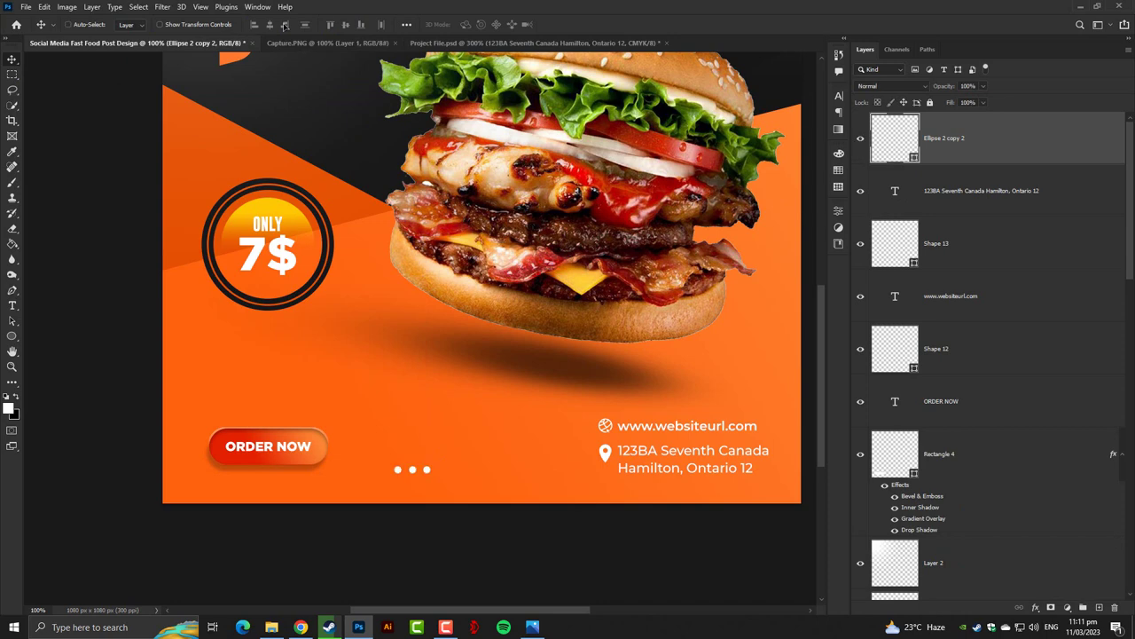
{"action": "left_click", "coordinate": [270, 25]}
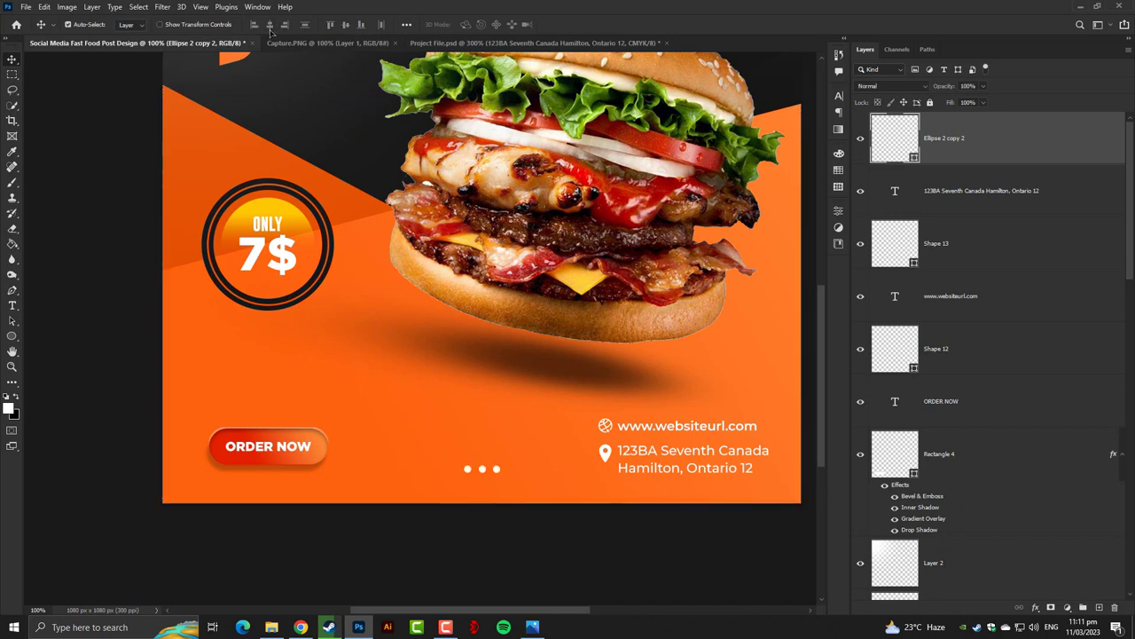
{"action": "key", "text": "Up"}
{"action": "key", "text": "Up"}
{"action": "key", "text": "Up"}
{"action": "key", "text": "ctrl+t"}
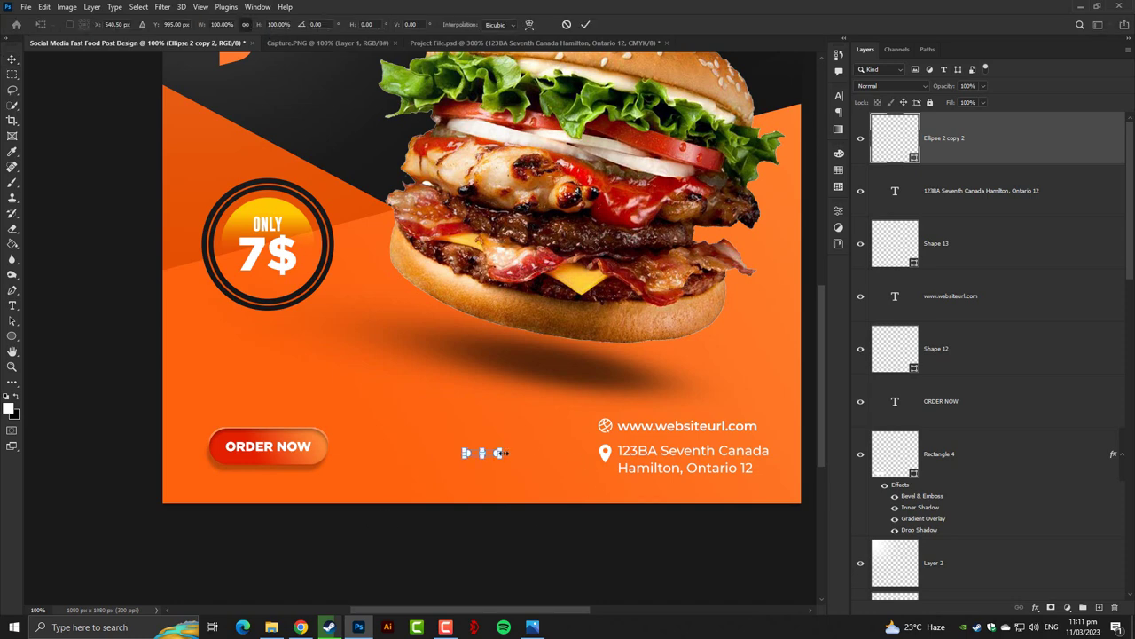
{"action": "left_click_drag", "start_coordinate": [500, 453], "coordinate": [509, 453]}
{"action": "key", "text": "Return"}
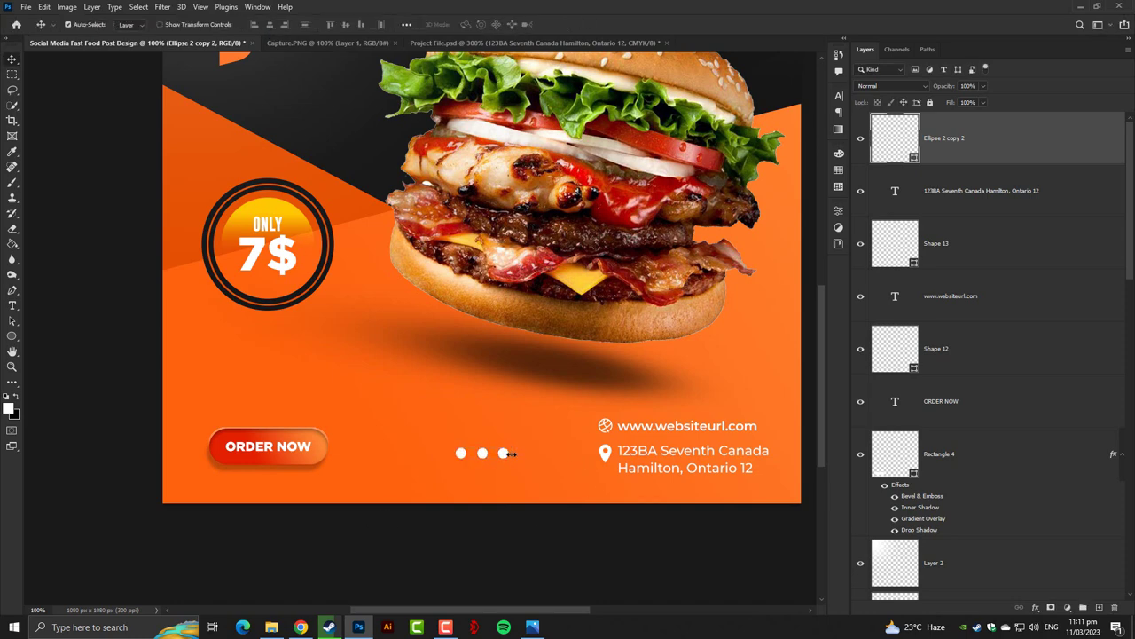
Step: Re-centre the dots against the whole canvas and fit the design in the window
{"action": "key", "text": "ctrl+a"}
{"action": "left_click", "coordinate": [269, 24]}
{"action": "key", "text": "ctrl+d"}
{"action": "key", "text": "ctrl+0"}
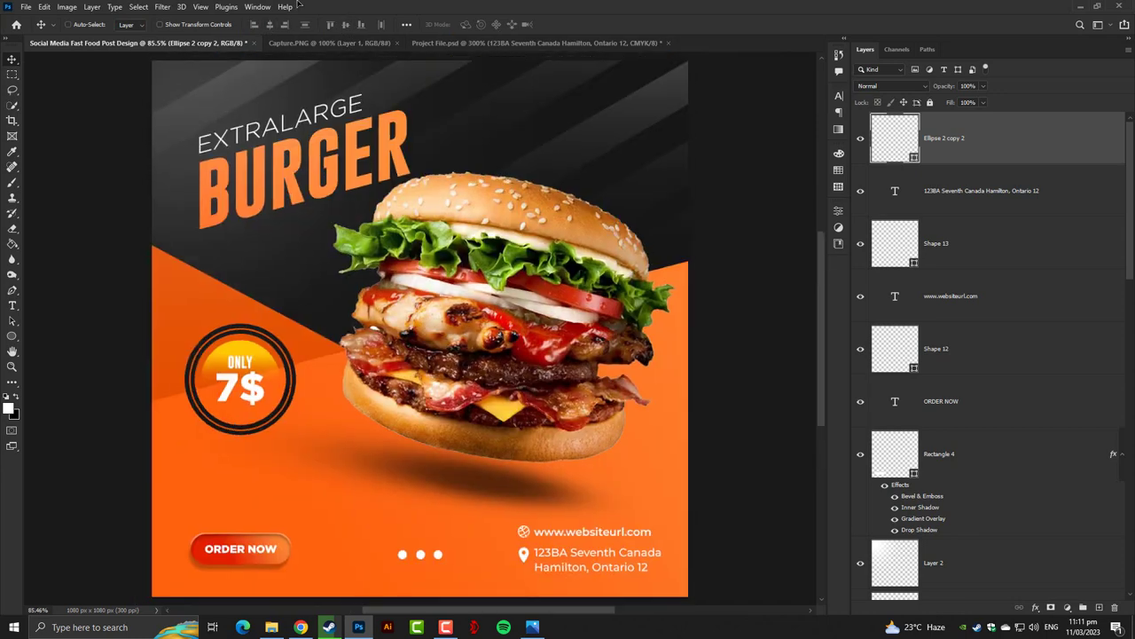
{"action": "key", "text": "ctrl+1"}
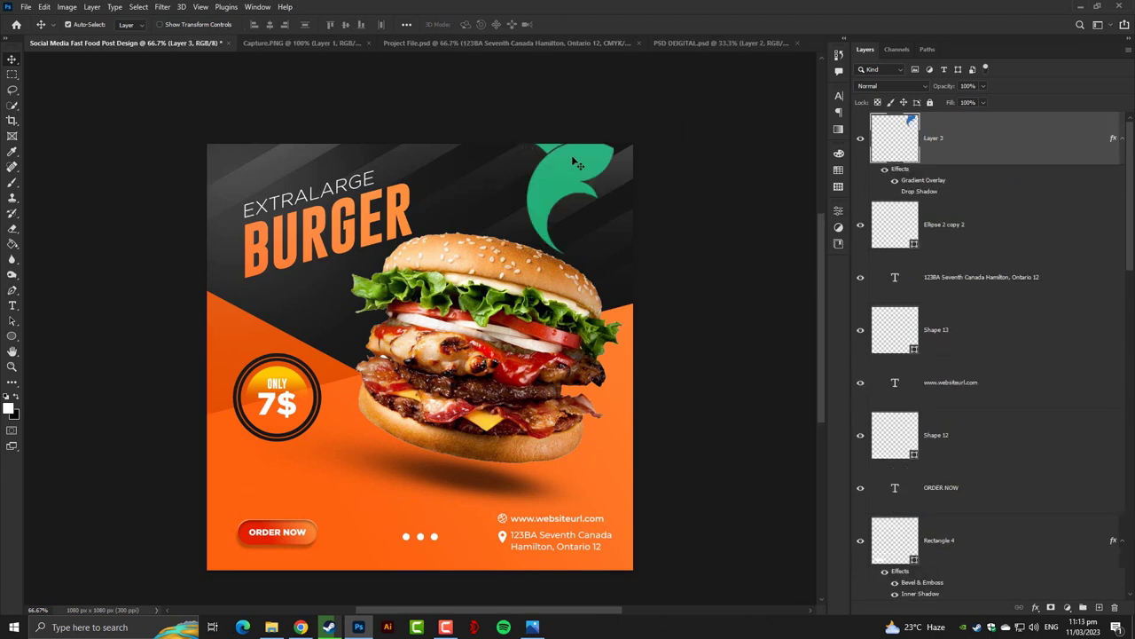
Step: Shrink the logo to about a third and move it into the top-right corner
{"action": "key", "text": "ctrl+t"}
{"action": "left_click_drag", "start_coordinate": [614, 133], "coordinate": [596, 174]}
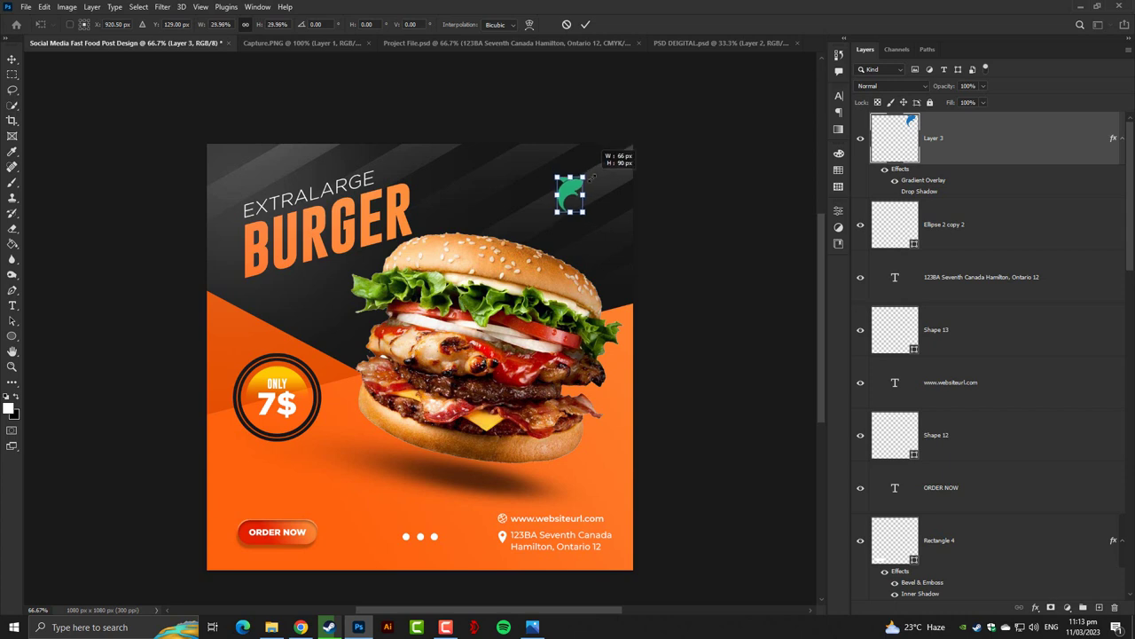
{"action": "left_click_drag", "start_coordinate": [578, 193], "coordinate": [600, 181]}
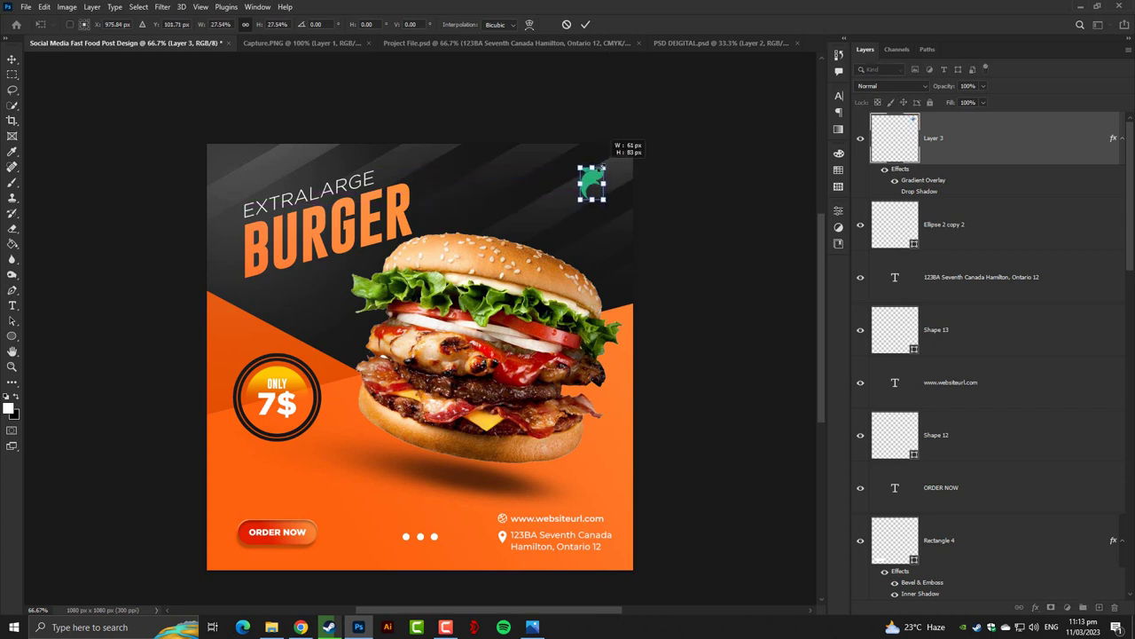
{"action": "key", "text": "Return"}
{"action": "key", "text": "3"}
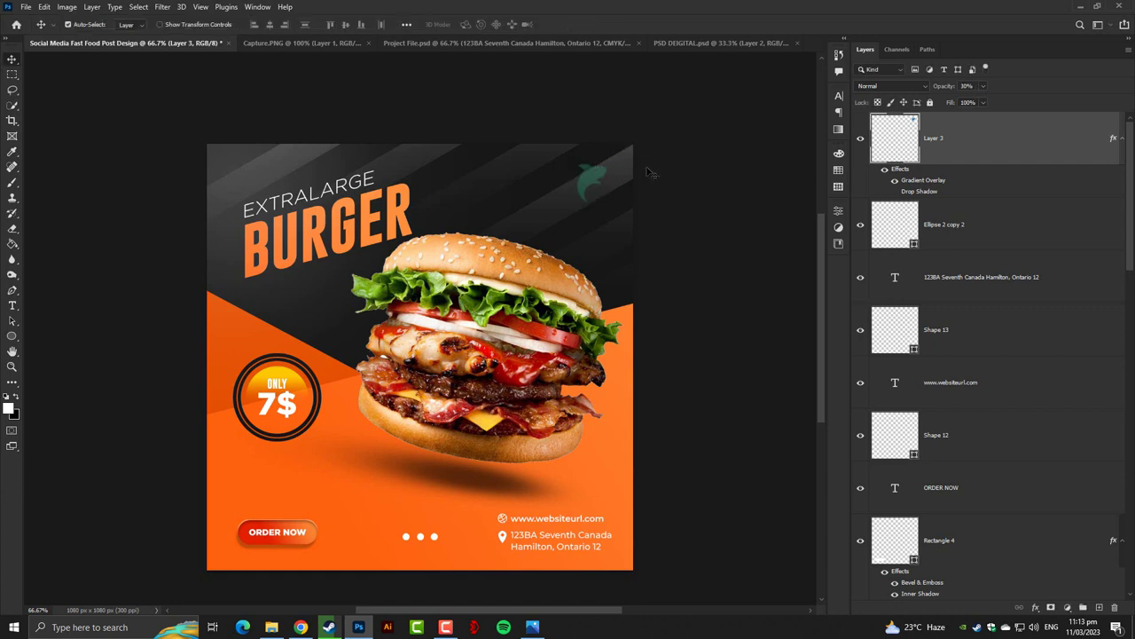
{"action": "key", "text": "0"}
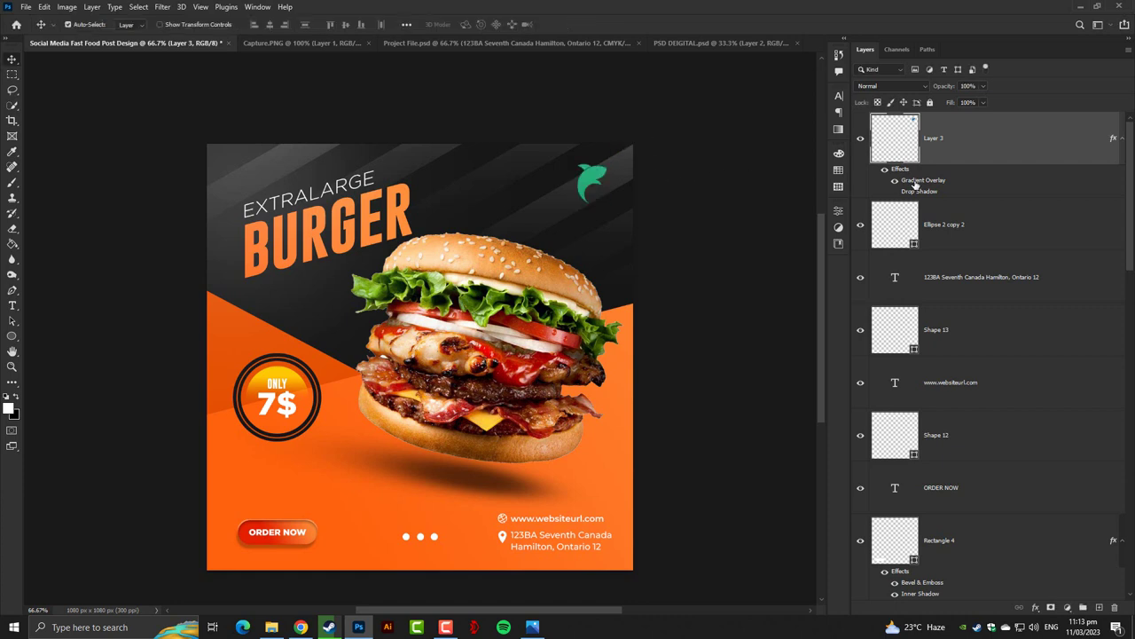
Step: Change the logo's Gradient Overlay to an orange gradient preset
{"action": "double_click", "coordinate": [917, 183]}
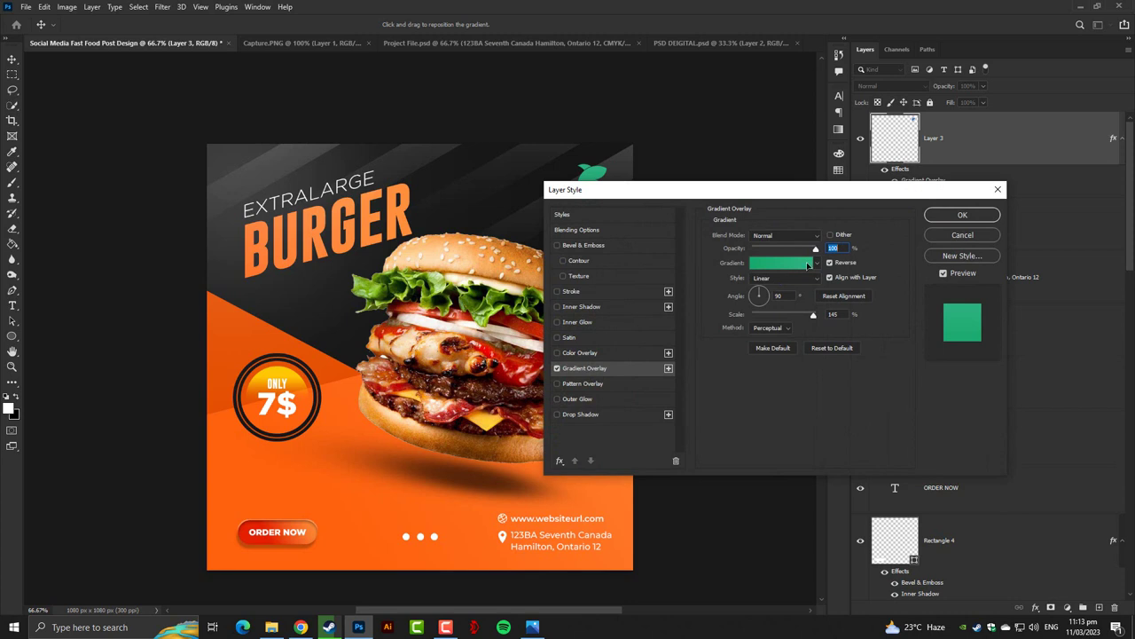
{"action": "left_click", "coordinate": [807, 263]}
{"action": "scroll", "coordinate": [573, 145], "scroll_direction": "down", "scroll_amount": 3}
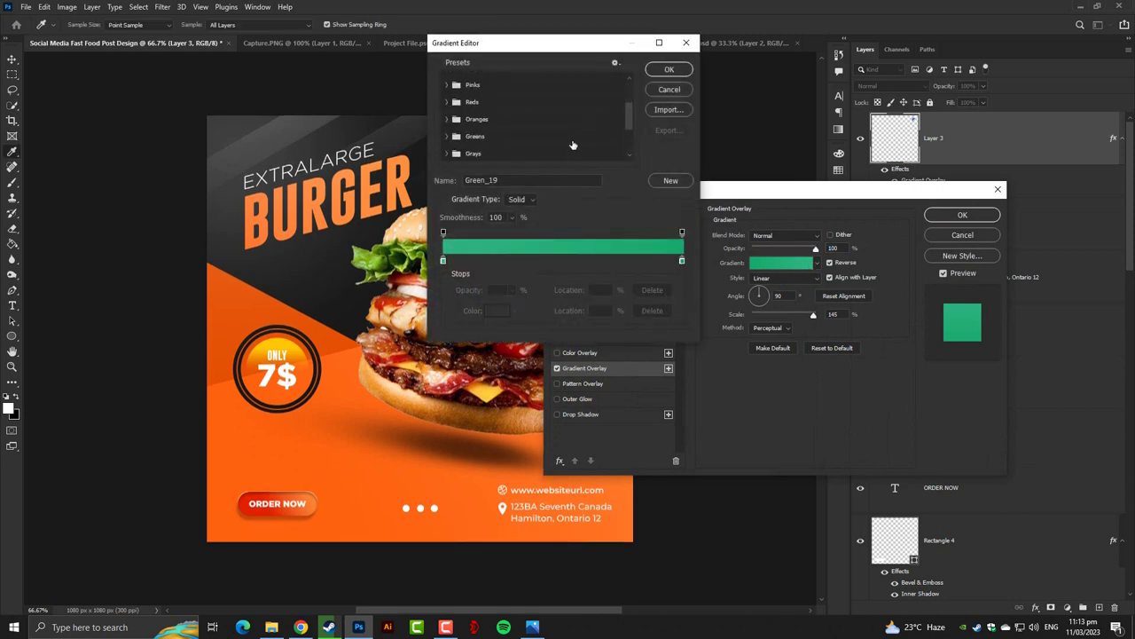
{"action": "scroll", "coordinate": [550, 144], "scroll_direction": "down", "scroll_amount": 3}
{"action": "scroll", "coordinate": [532, 145], "scroll_direction": "down", "scroll_amount": 2}
{"action": "left_click", "coordinate": [449, 152]}
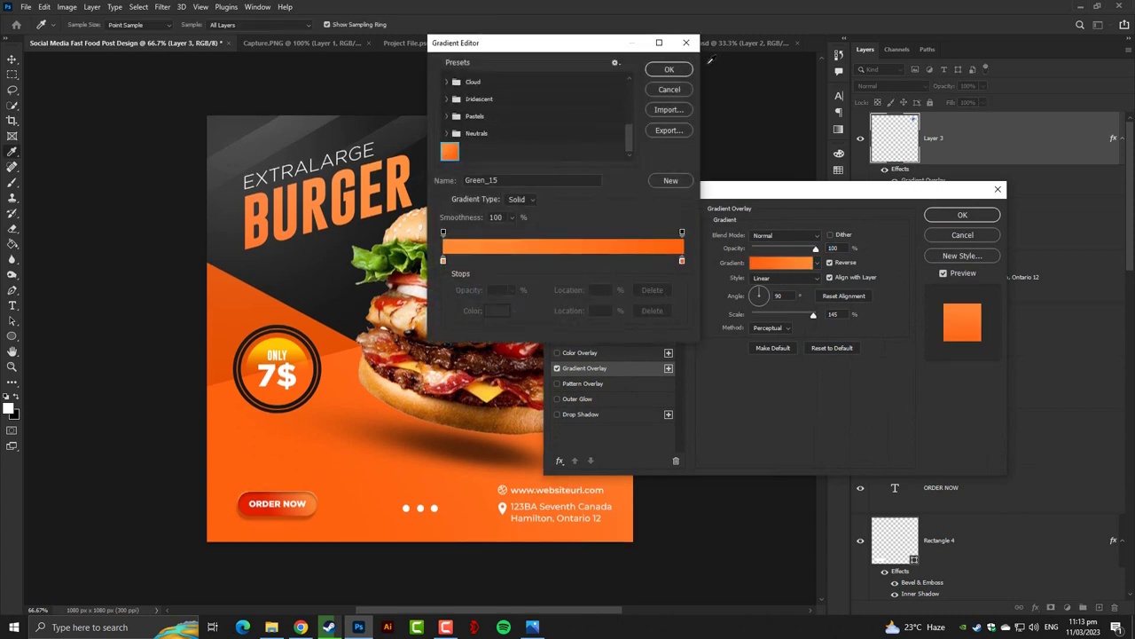
{"action": "left_click", "coordinate": [672, 74]}
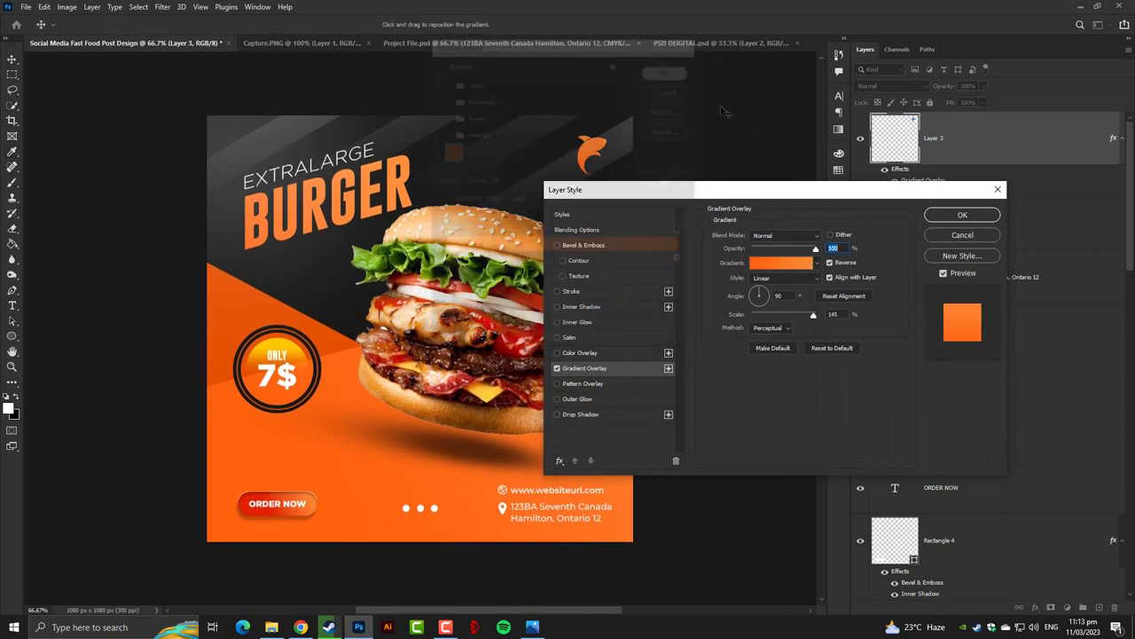
{"action": "left_click", "coordinate": [962, 214]}
Step: Zoom to check the orange logo and drag its layer lower in the stack
{"action": "key", "text": "ctrl+plus"}
{"action": "key", "text": "ctrl+minus"}
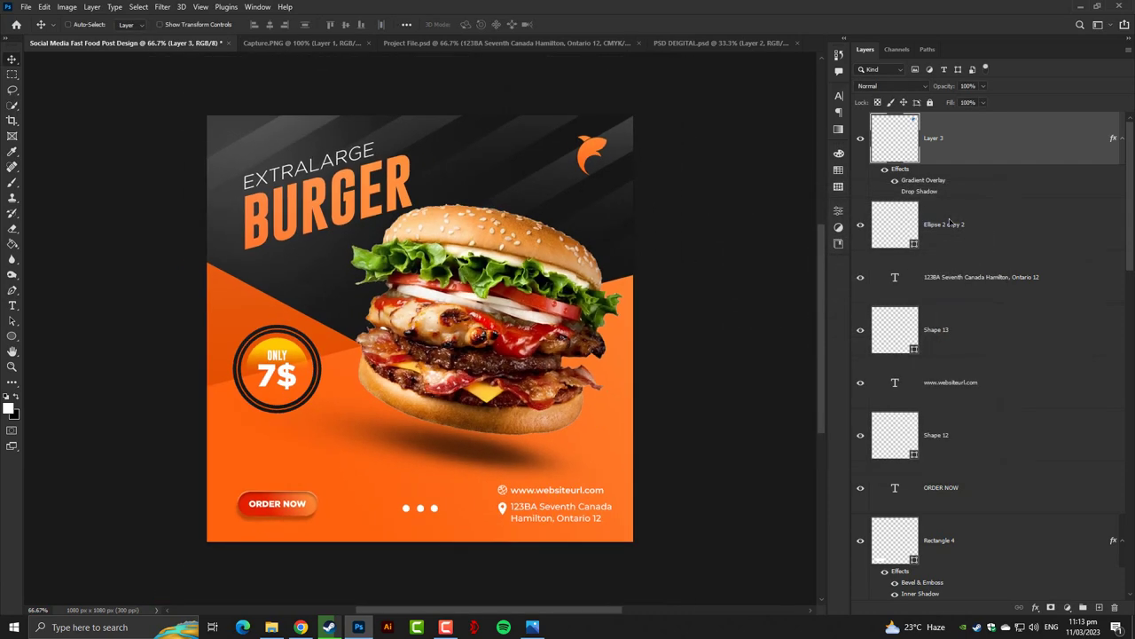
{"action": "mouse_move", "coordinate": [946, 175]}
{"action": "left_mouse_down"}
{"action": "mouse_move", "coordinate": [1012, 377]}
{"action": "mouse_move", "coordinate": [1047, 607]}
{"action": "left_mouse_up"}
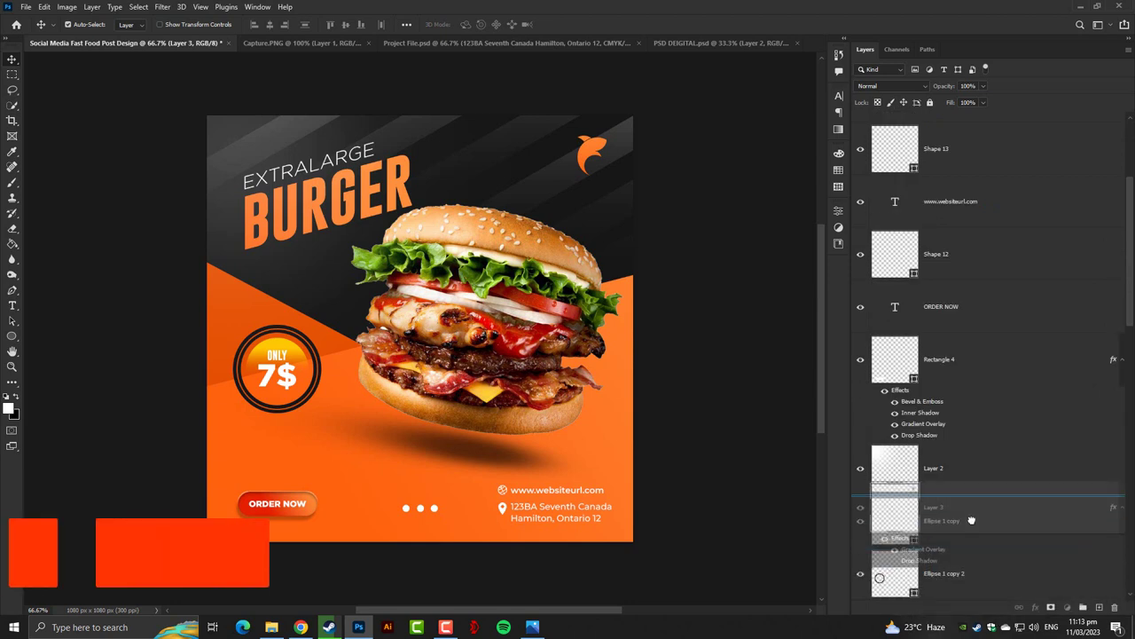
Step: Place the logo layer below Layer 2 and check the result
{"action": "left_click_drag", "start_coordinate": [1046, 607], "coordinate": [1045, 594]}
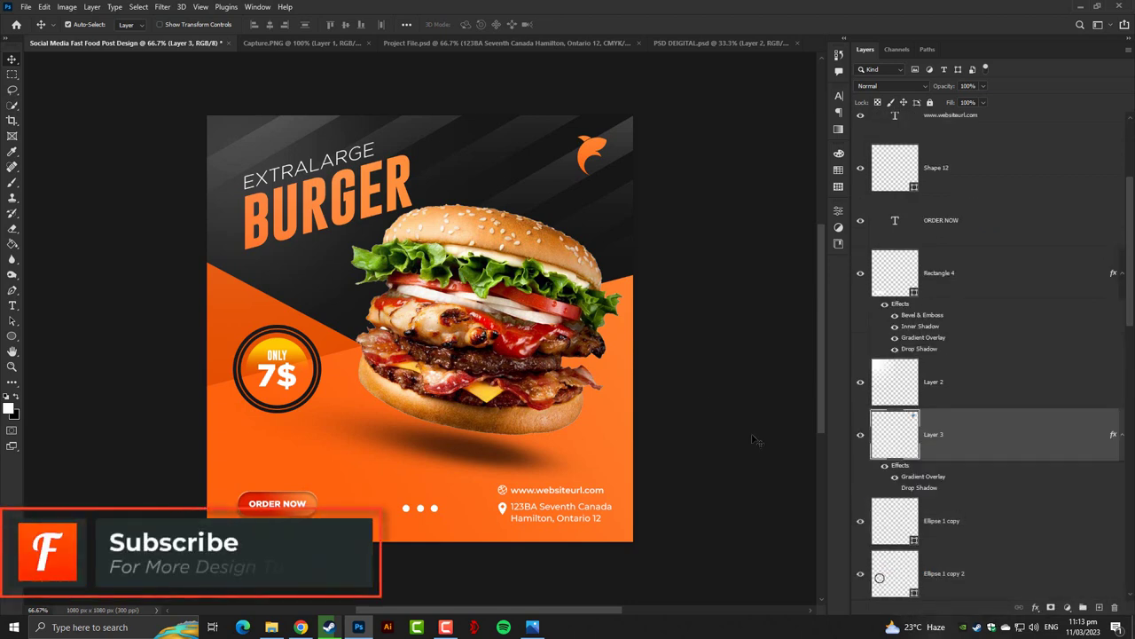
{"action": "left_click", "coordinate": [854, 383]}
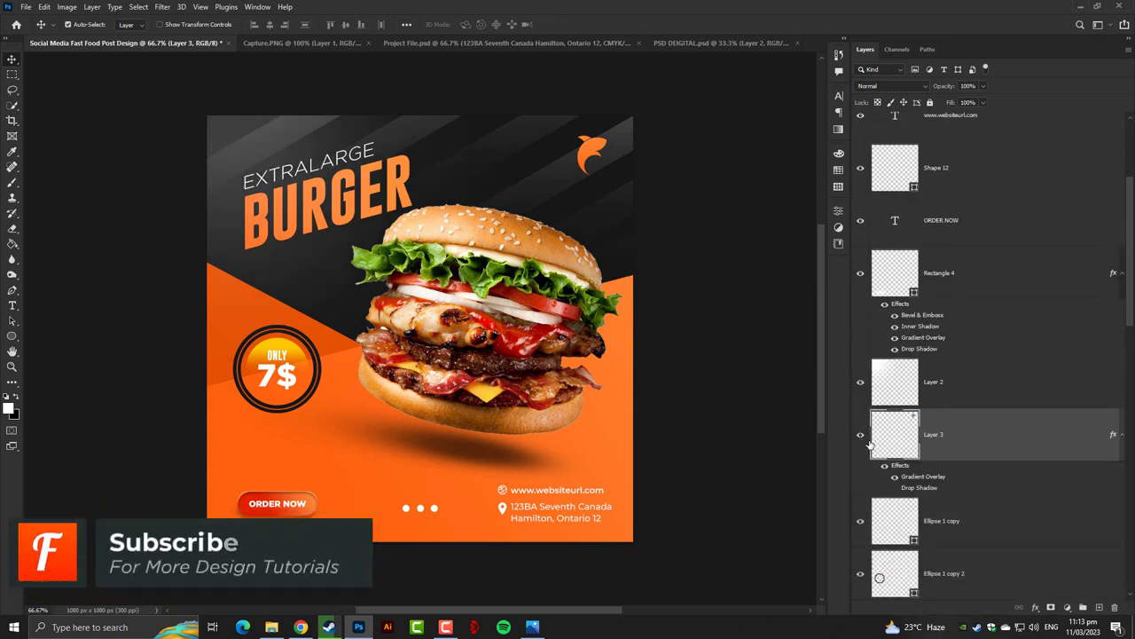
{"action": "key", "text": "ctrl+plus"}
{"action": "key", "text": "ctrl+minus"}
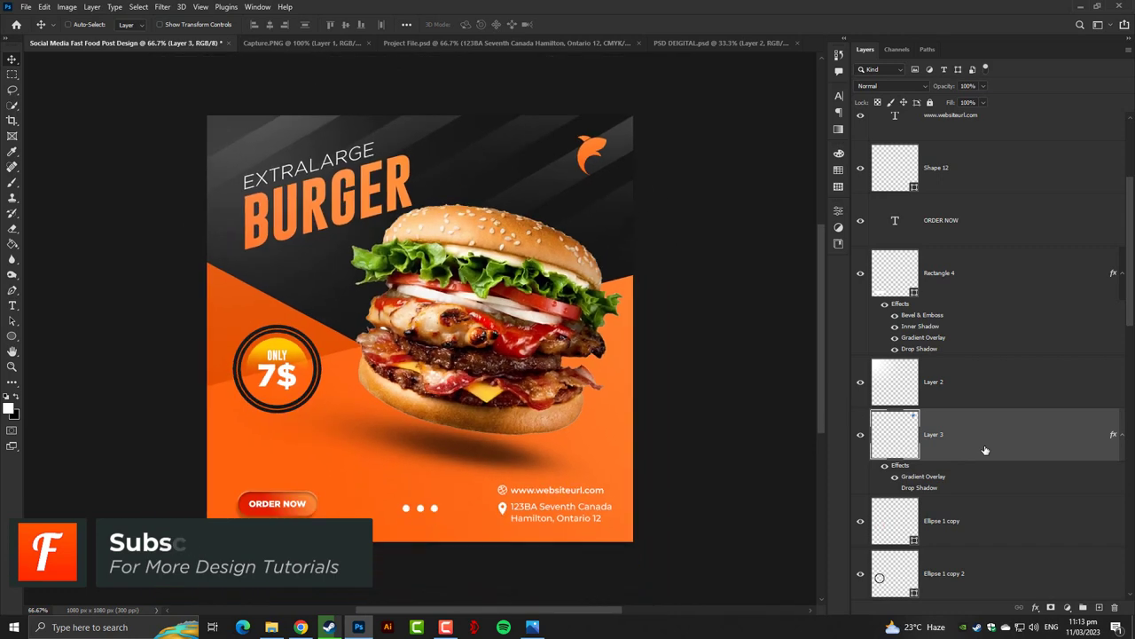
{"action": "key", "text": "ctrl+minus"}
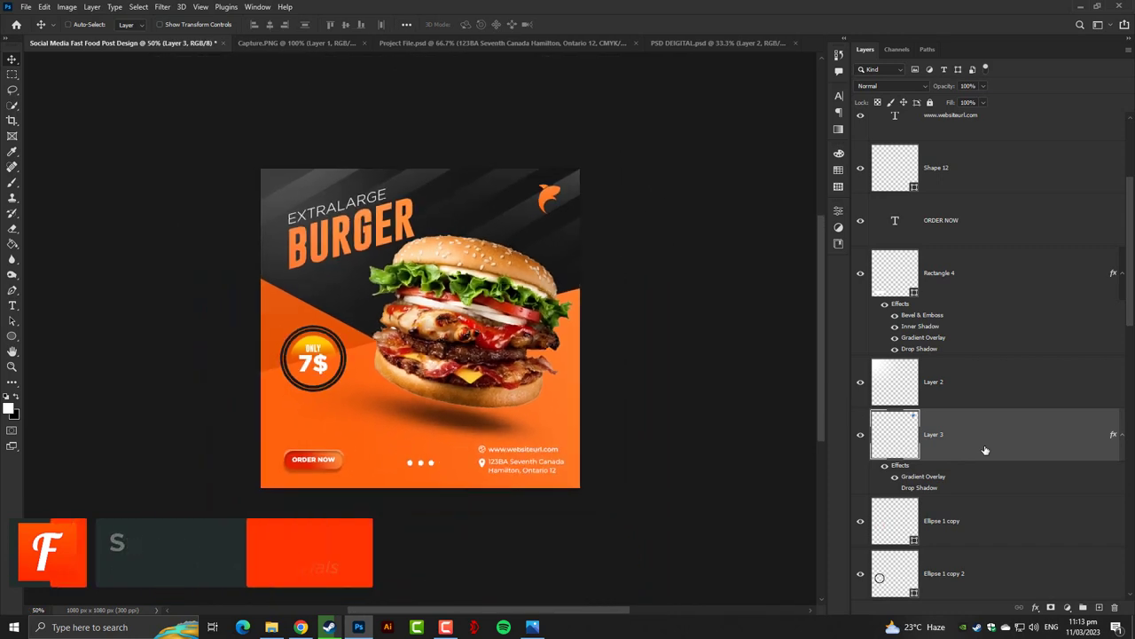
{"action": "key", "text": "ctrl+plus"}
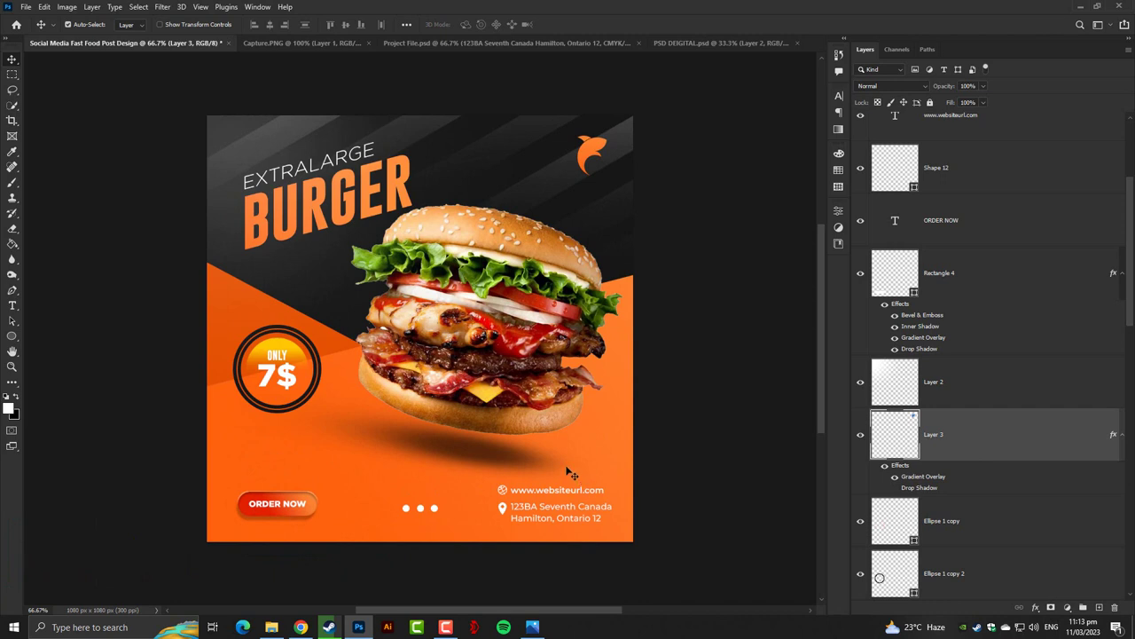
Step: Narrow the address, website text and icon layers together to about 84% width
{"action": "scroll", "coordinate": [950, 261], "scroll_direction": "up", "scroll_amount": 3}
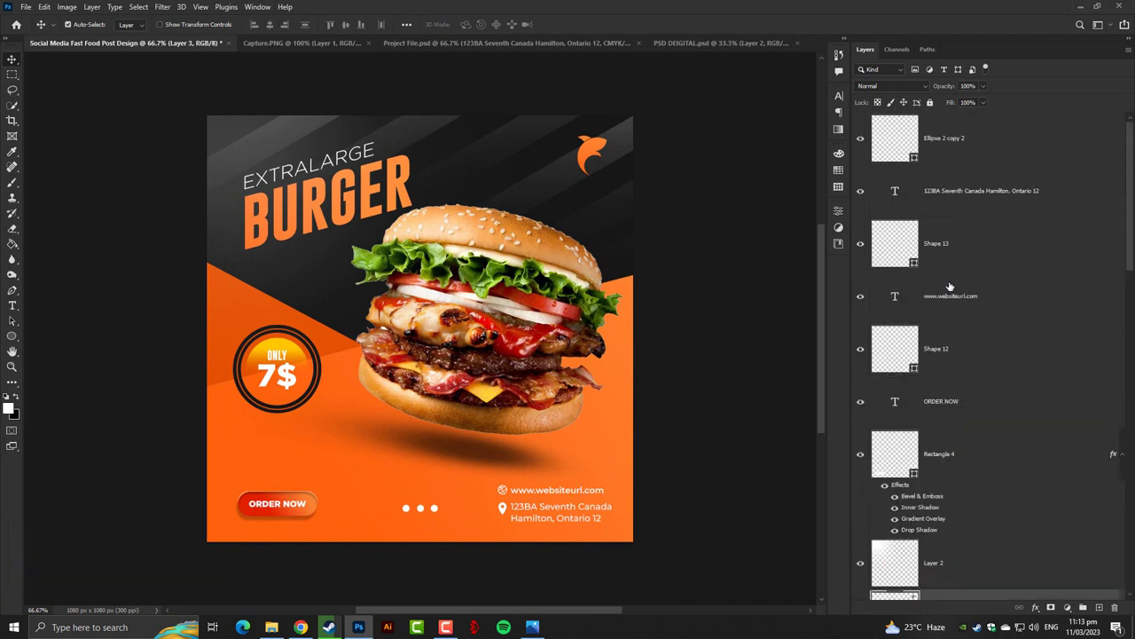
{"action": "left_click", "coordinate": [981, 206]}
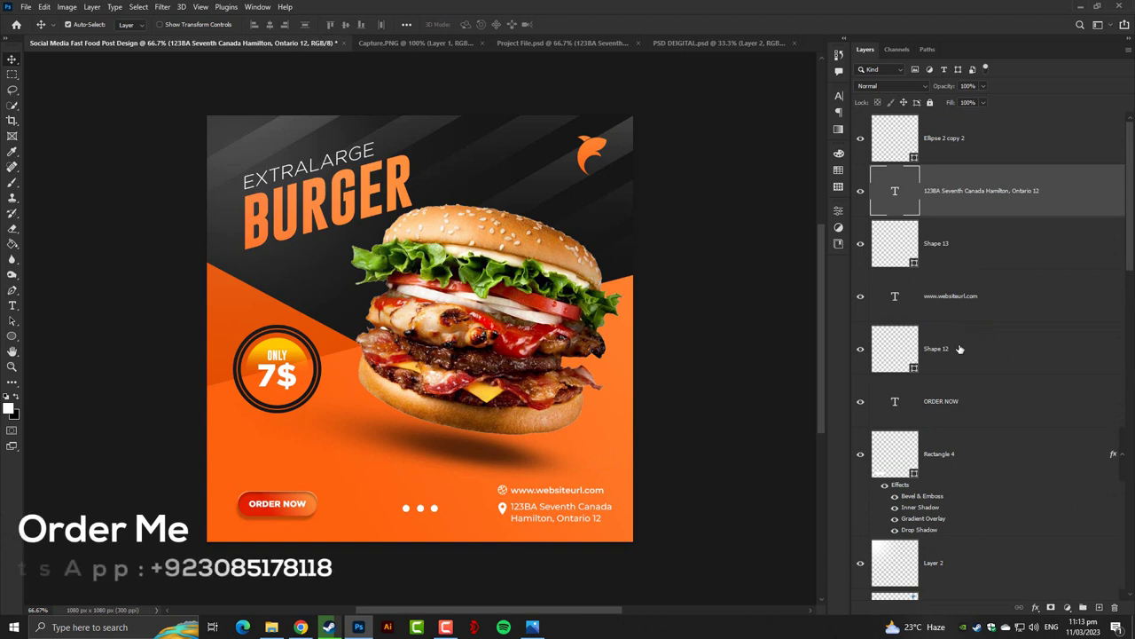
{"action": "left_click", "coordinate": [960, 362], "text": "shift"}
{"action": "key", "text": "ctrl+t"}
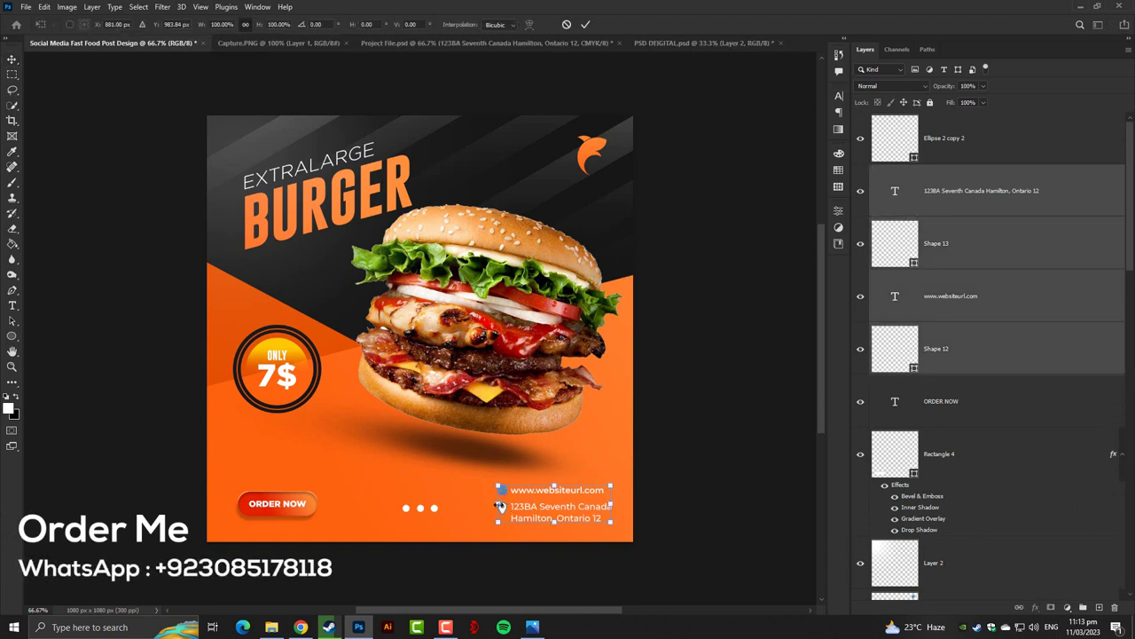
{"action": "left_click_drag", "start_coordinate": [500, 506], "coordinate": [516, 505]}
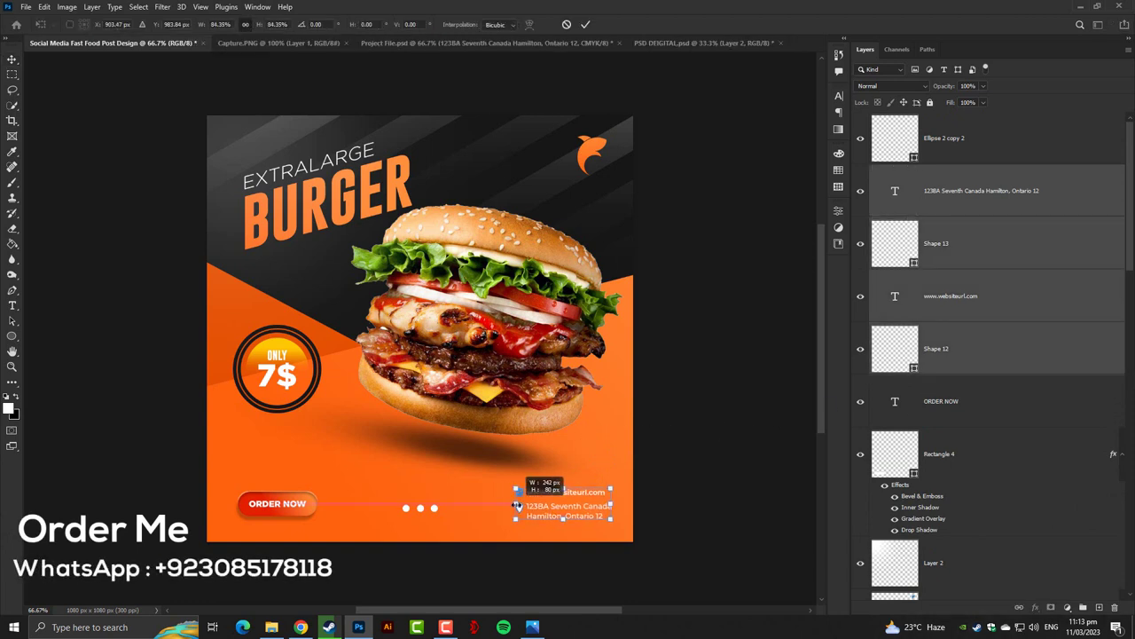
{"action": "key", "text": "Return"}
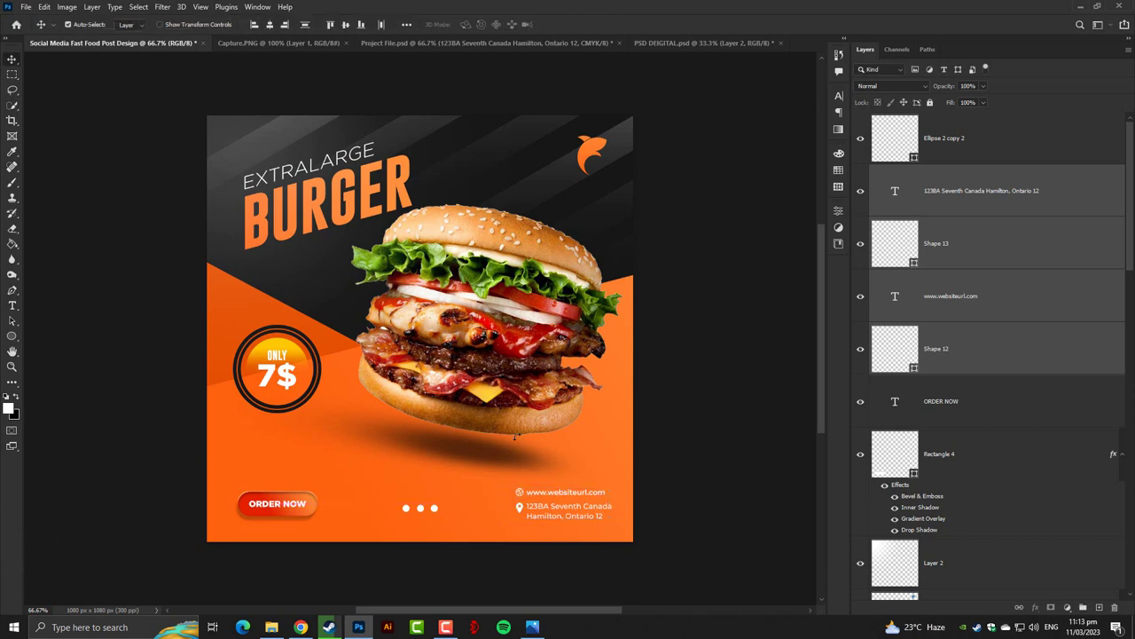
{"action": "scroll", "coordinate": [515, 434], "scroll_direction": "up", "scroll_amount": 3}
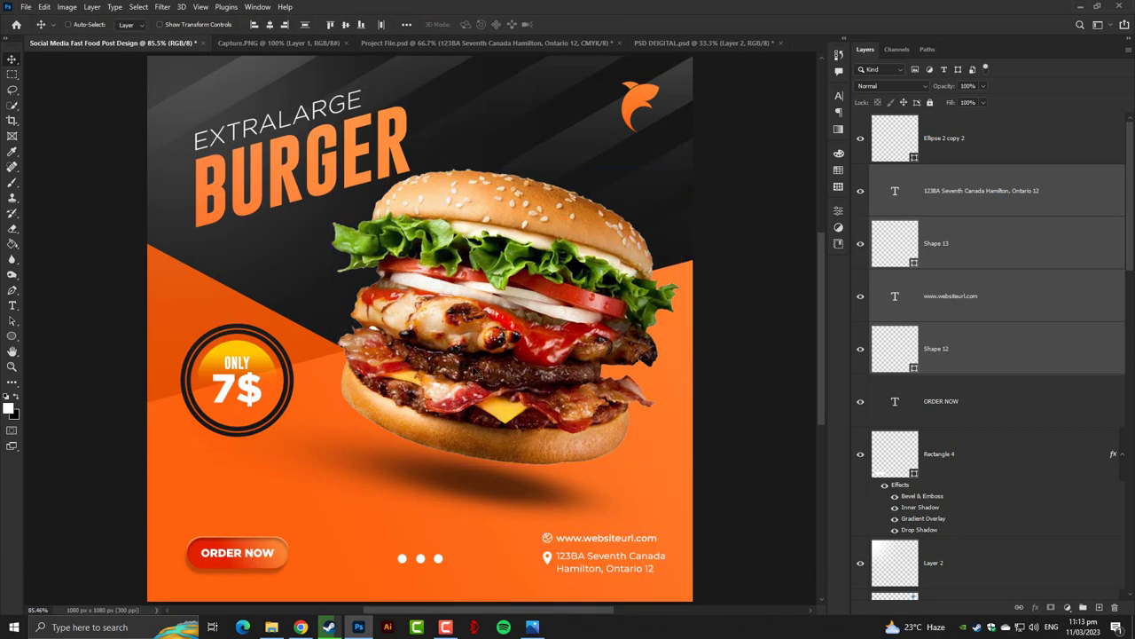
{"action": "left_click", "coordinate": [114, 222]}
{"action": "key", "text": "ctrl+0"}
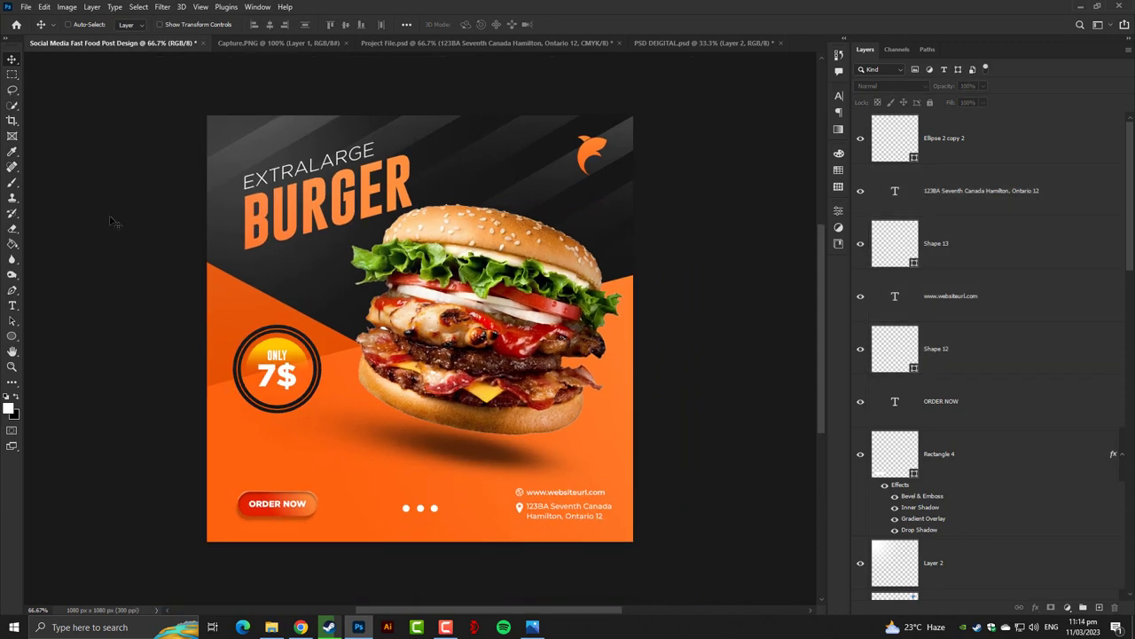